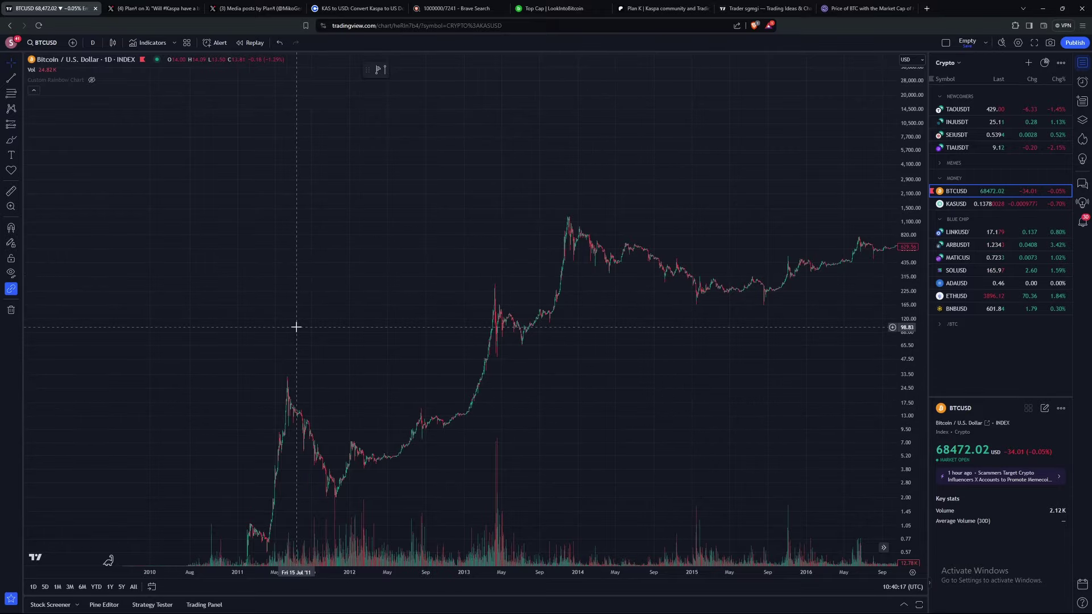
# Switch to the X posts and view the 'Kaspa: Power Law' chart projected to 2040
pyautogui.click(283, 6)
pyautogui.click(139, 6)
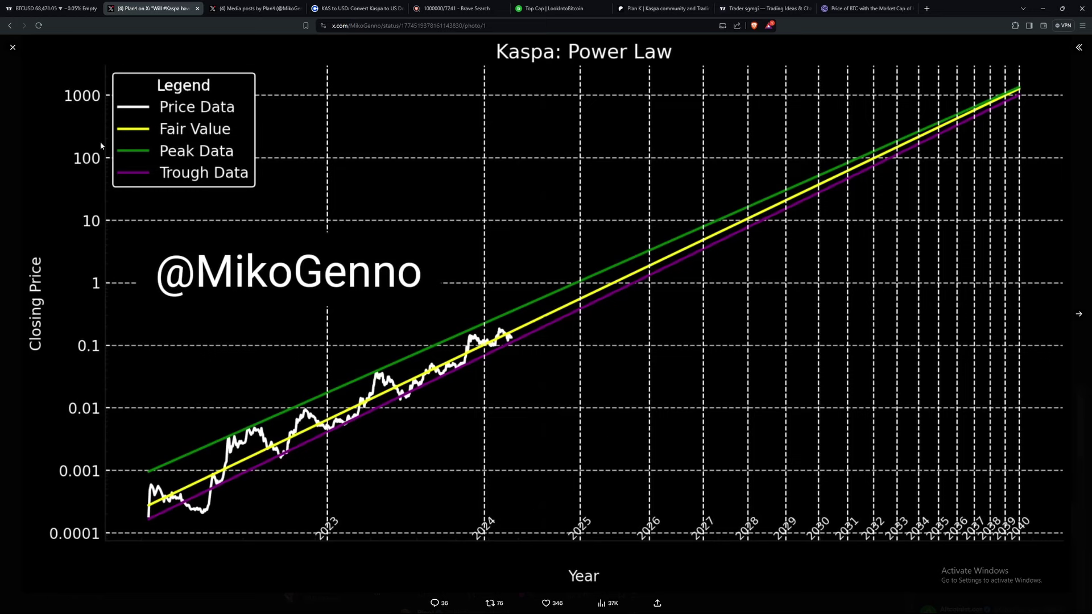
pyautogui.click(51, 8)
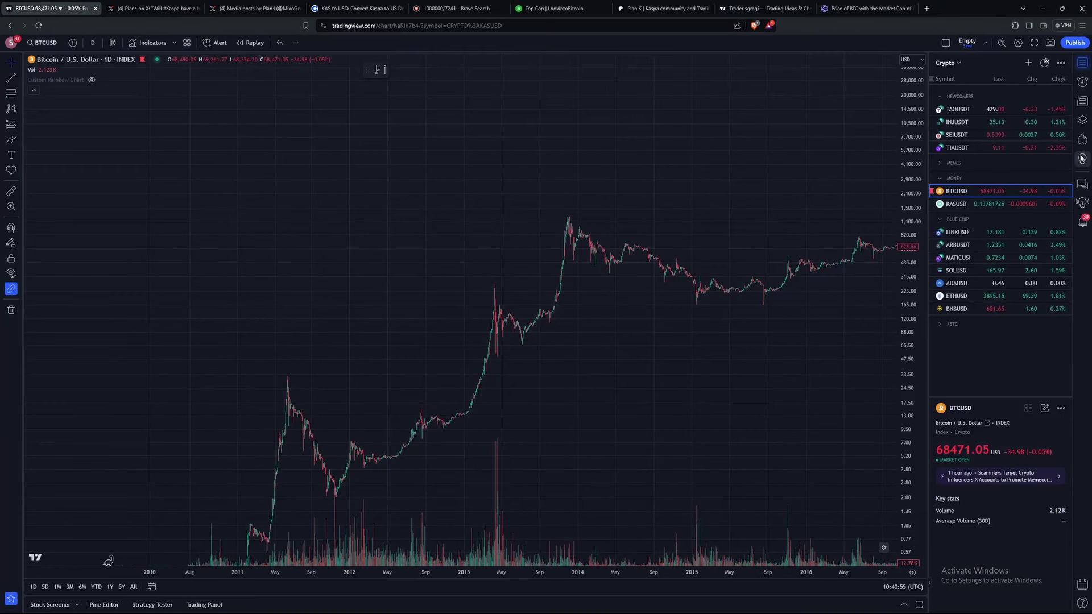
# Load the KASUSD chart and compress its price scale to fit Kaspa's candles
pyautogui.click(956, 203)
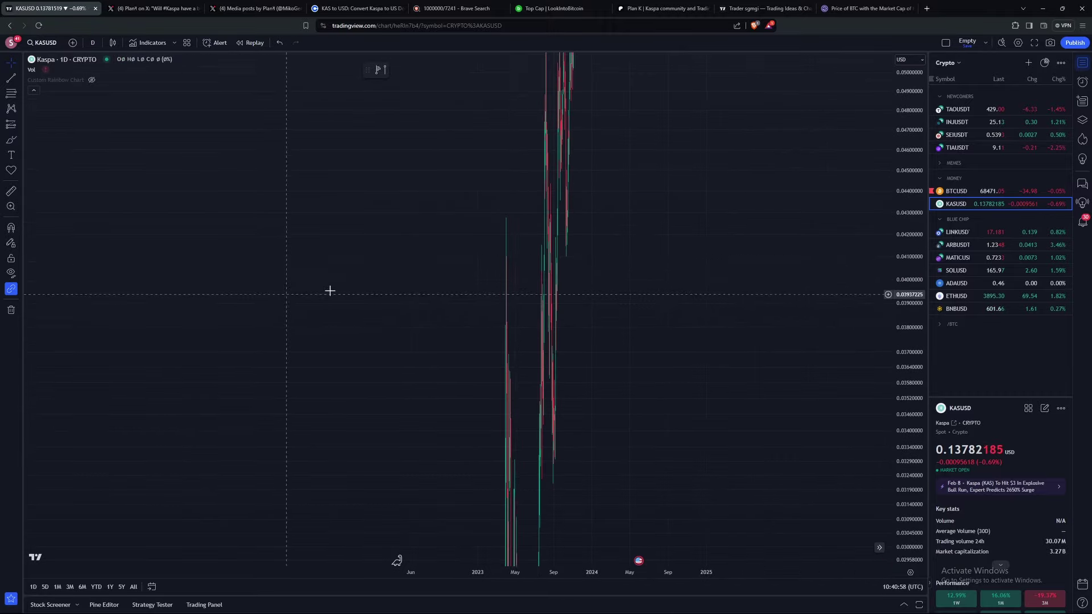
pyautogui.moveTo(898, 169); pyautogui.dragTo(898, 561)
pyautogui.moveTo(898, 242); pyautogui.dragTo(897, 558)
pyautogui.scroll(5, 495, 446)
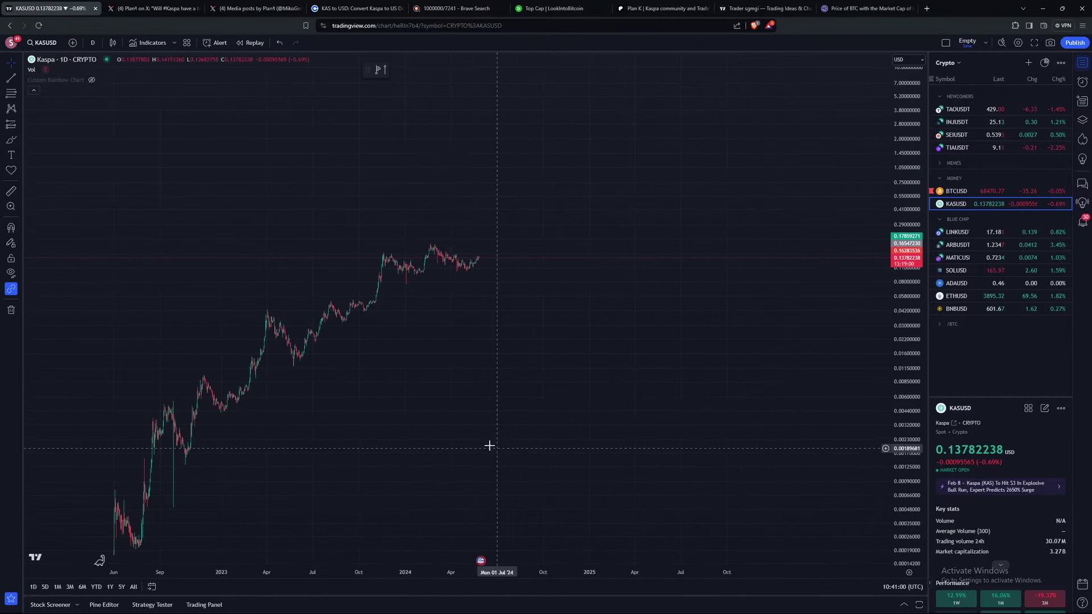
pyautogui.moveTo(370, 401); pyautogui.dragTo(638, 263)
pyautogui.scroll(5, 561, 281)
pyautogui.moveTo(419, 316); pyautogui.dragTo(529, 402)
# Refine the zoom and price scale to frame mid-2022 through the latest 2024 candles
pyautogui.moveTo(903, 292); pyautogui.dragTo(903, 362)
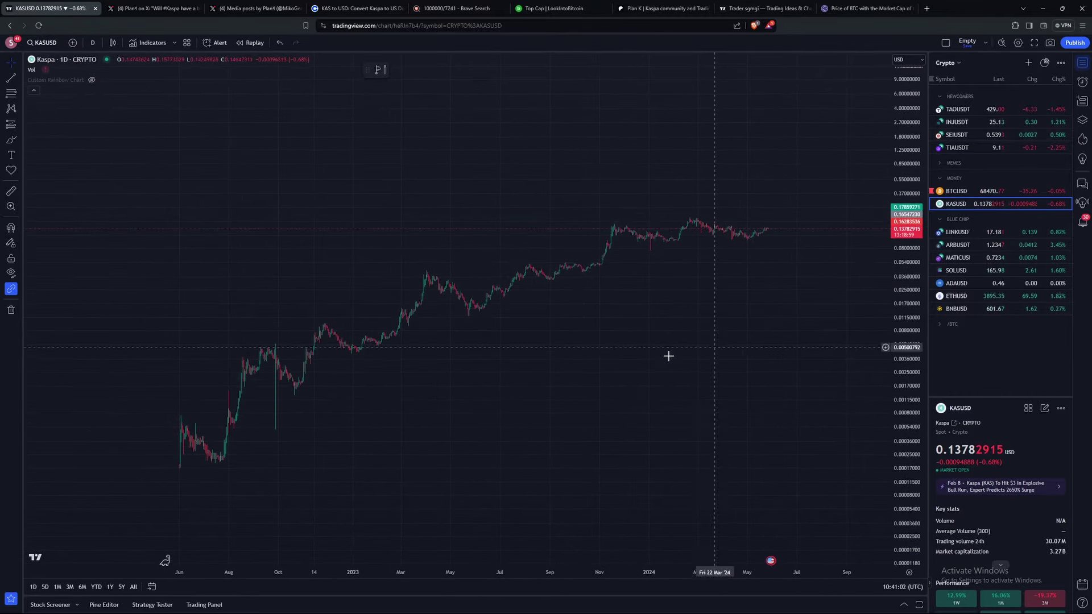
pyautogui.moveTo(547, 441); pyautogui.dragTo(553, 379)
pyautogui.scroll(2, 575, 426)
pyautogui.moveTo(575, 427); pyautogui.dragTo(492, 491)
pyautogui.moveTo(900, 429); pyautogui.dragTo(901, 359)
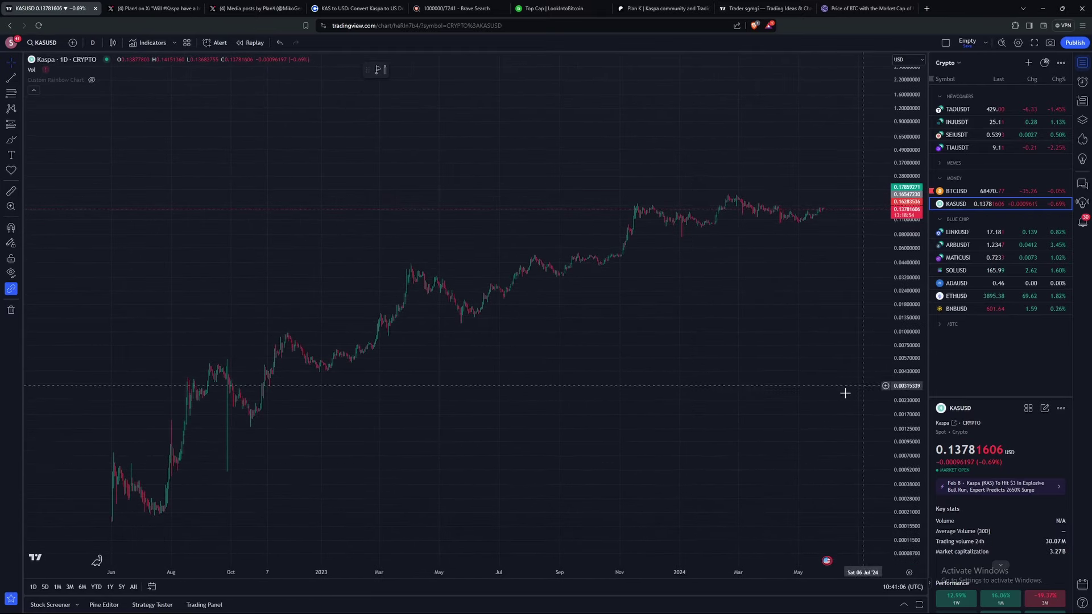
pyautogui.scroll(2, 614, 482)
pyautogui.moveTo(603, 480); pyautogui.dragTo(661, 428)
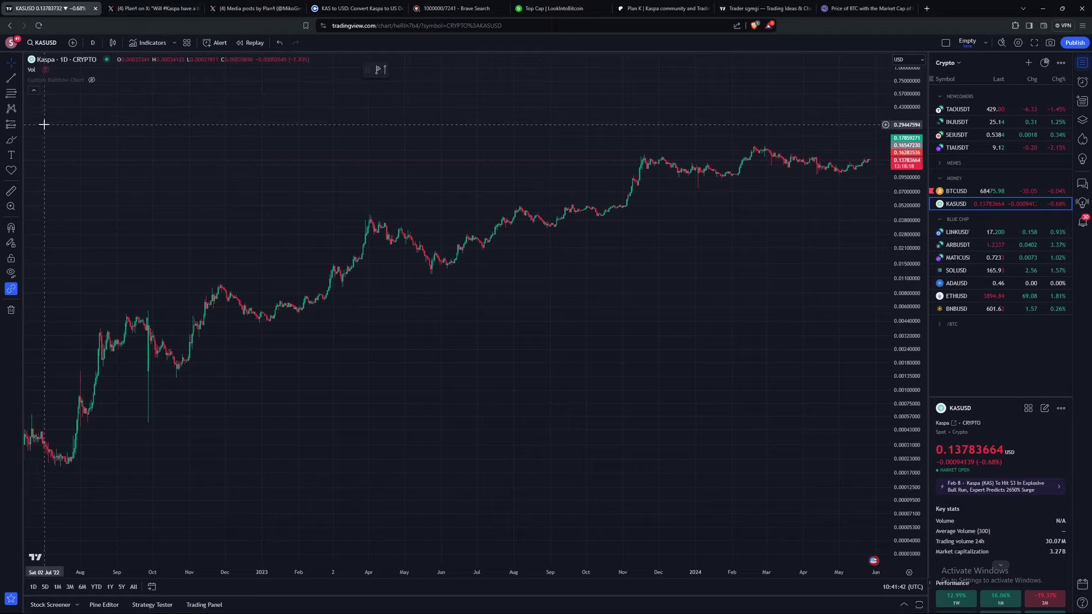
# Add the invite-only 'Kas TOP and BOTTOM Oscillator v1' and shorten its pane below the price chart
pyautogui.click(152, 43)
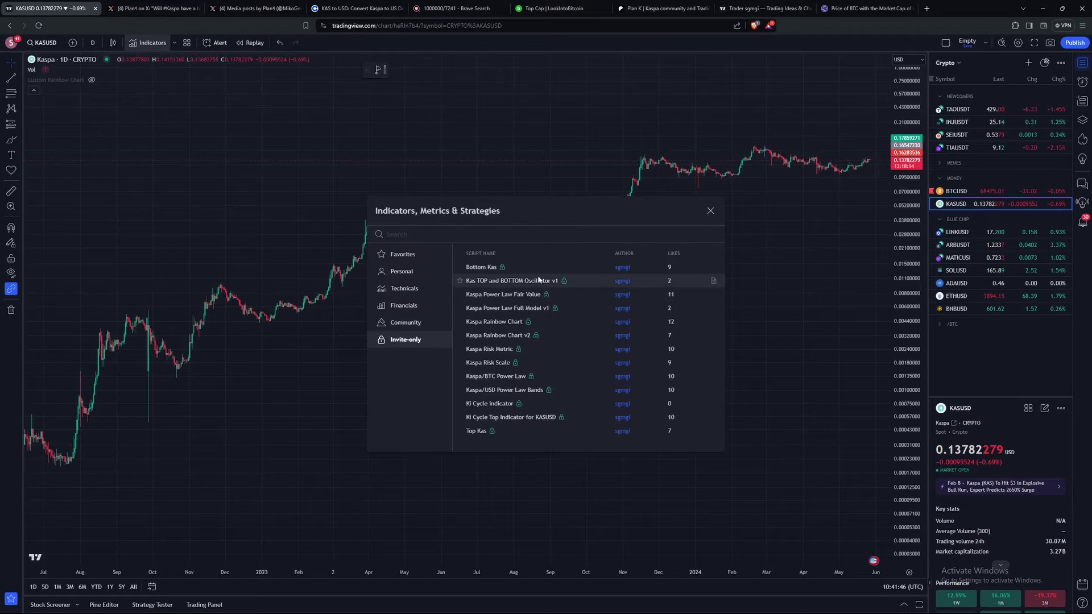
pyautogui.click(711, 210)
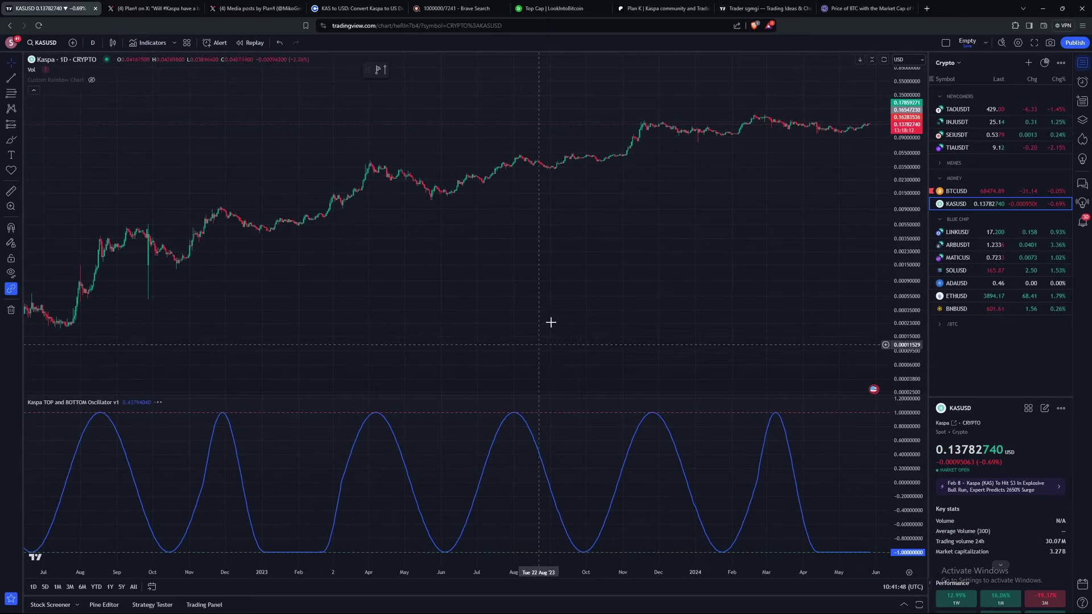
pyautogui.moveTo(551, 322); pyautogui.dragTo(615, 458)
pyautogui.moveTo(619, 405); pyautogui.dragTo(499, 379)
# Draw consecutive 229-day Date Ranges from August 2022 to April 2023, November 2023, then July 2024
pyautogui.click(19, 127)
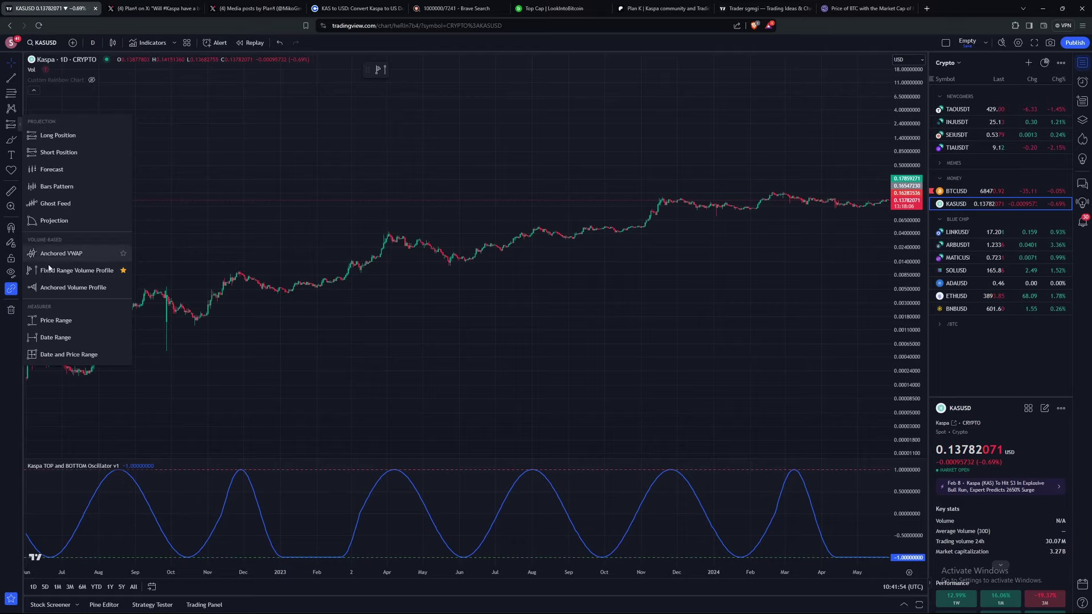
pyautogui.click(56, 337)
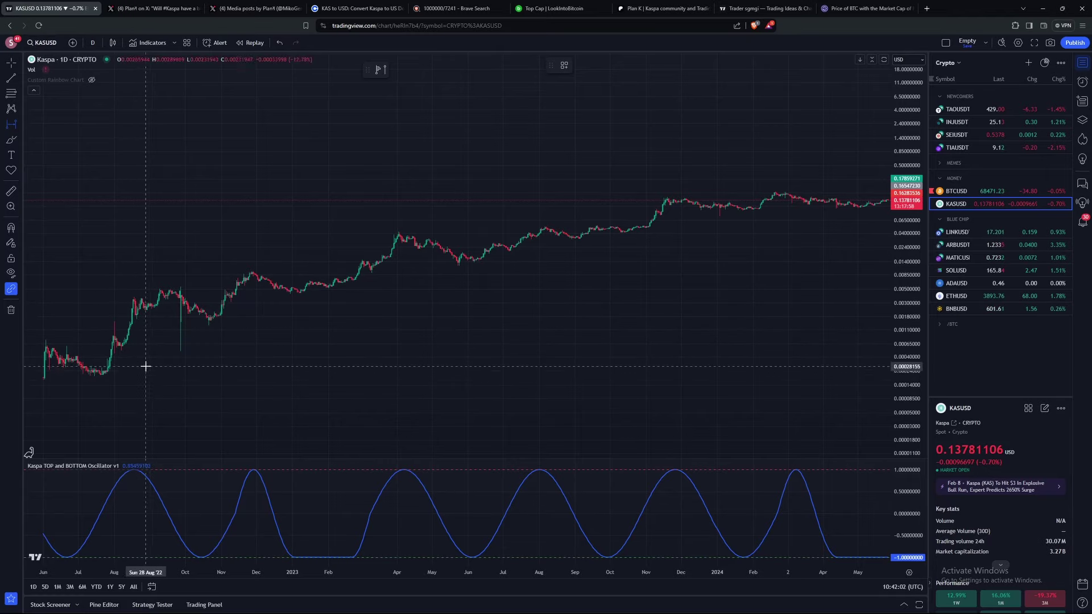
pyautogui.click(133, 269)
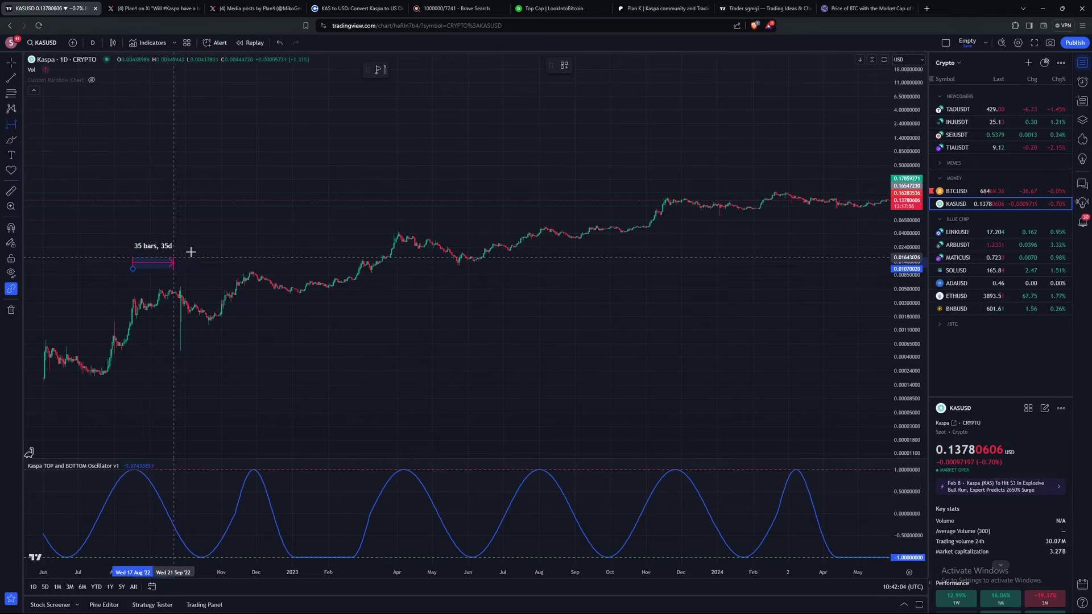
pyautogui.click(399, 171)
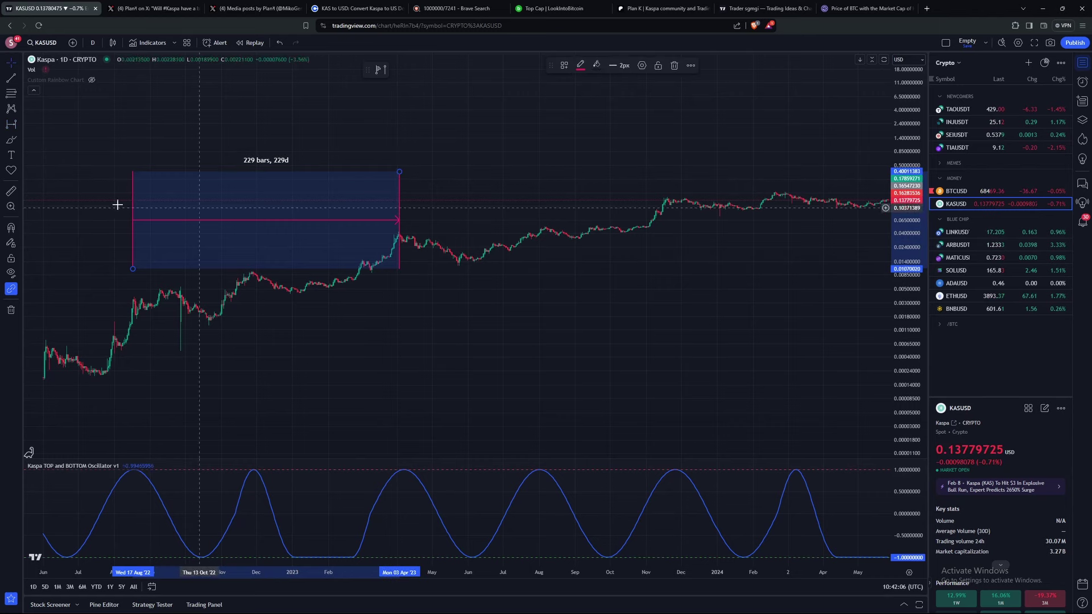
pyautogui.click(9, 124)
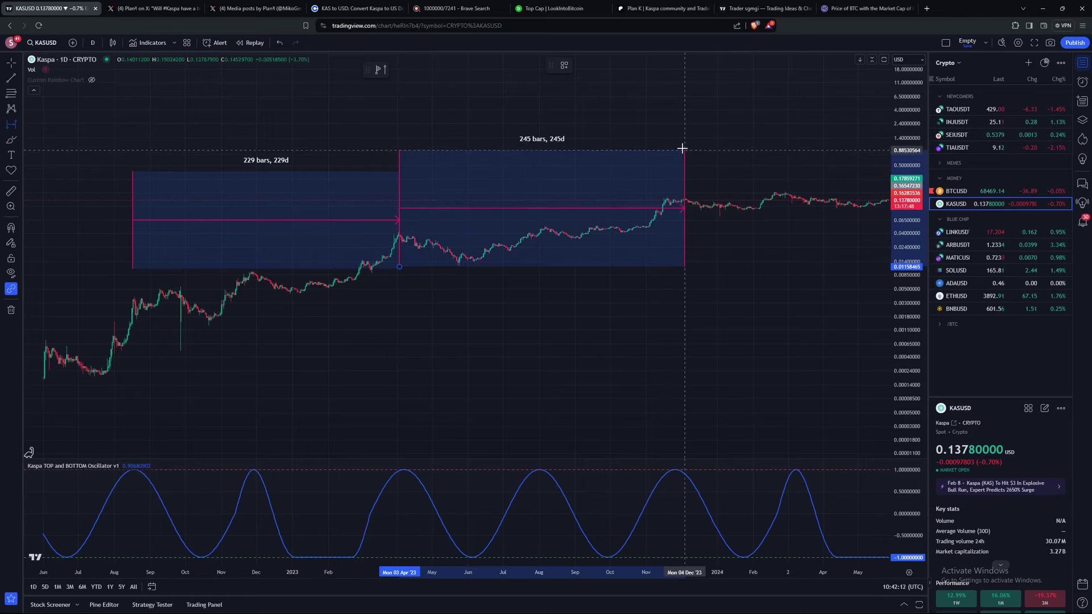
pyautogui.click(666, 173)
pyautogui.moveTo(705, 320); pyautogui.dragTo(674, 344)
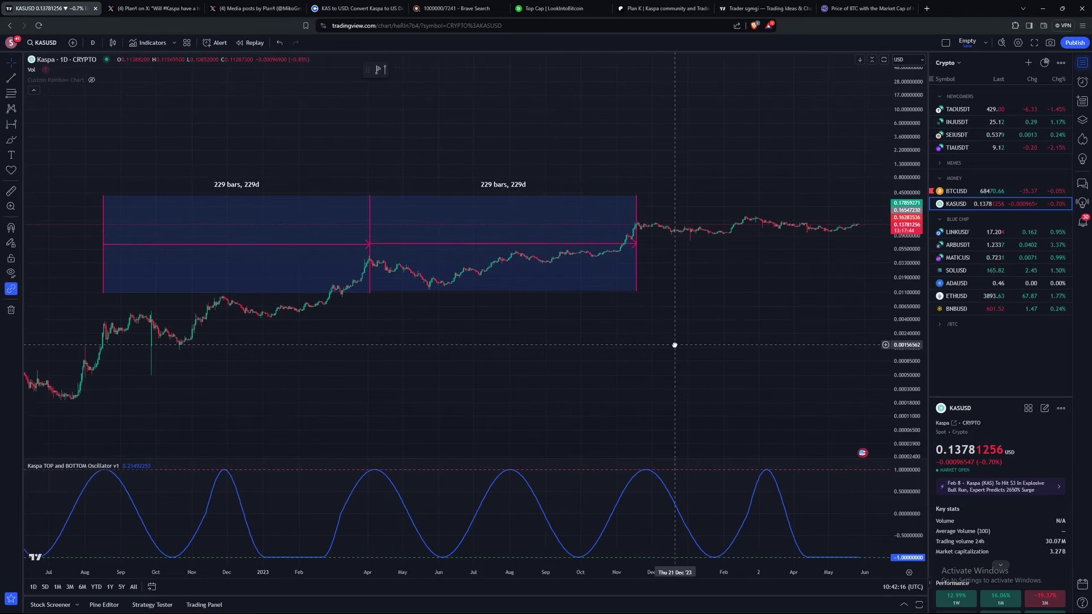
pyautogui.click(13, 127)
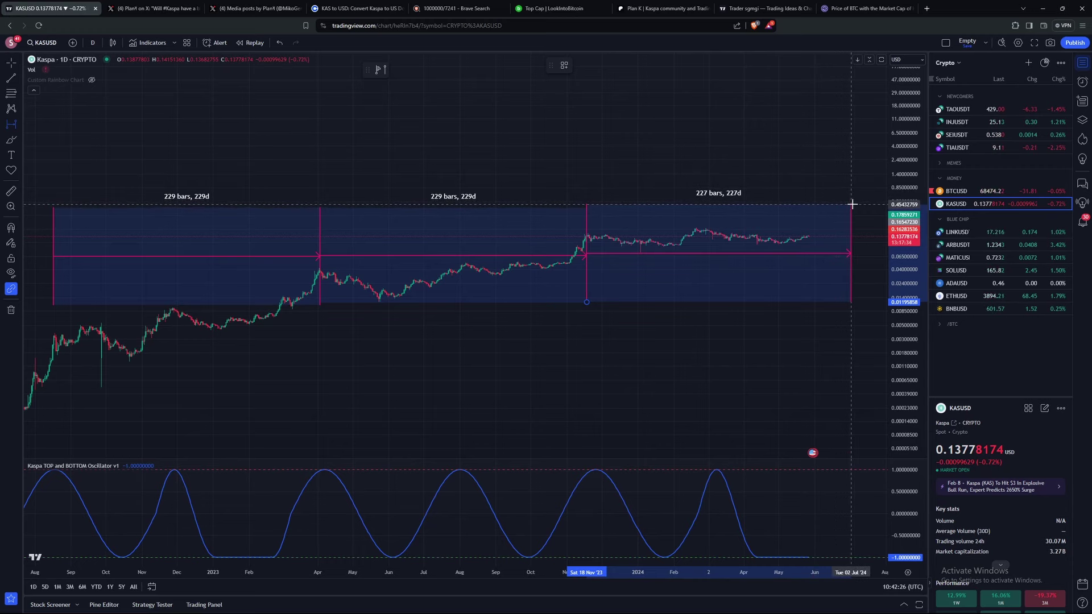
pyautogui.click(852, 204)
pyautogui.moveTo(782, 382); pyautogui.dragTo(699, 397)
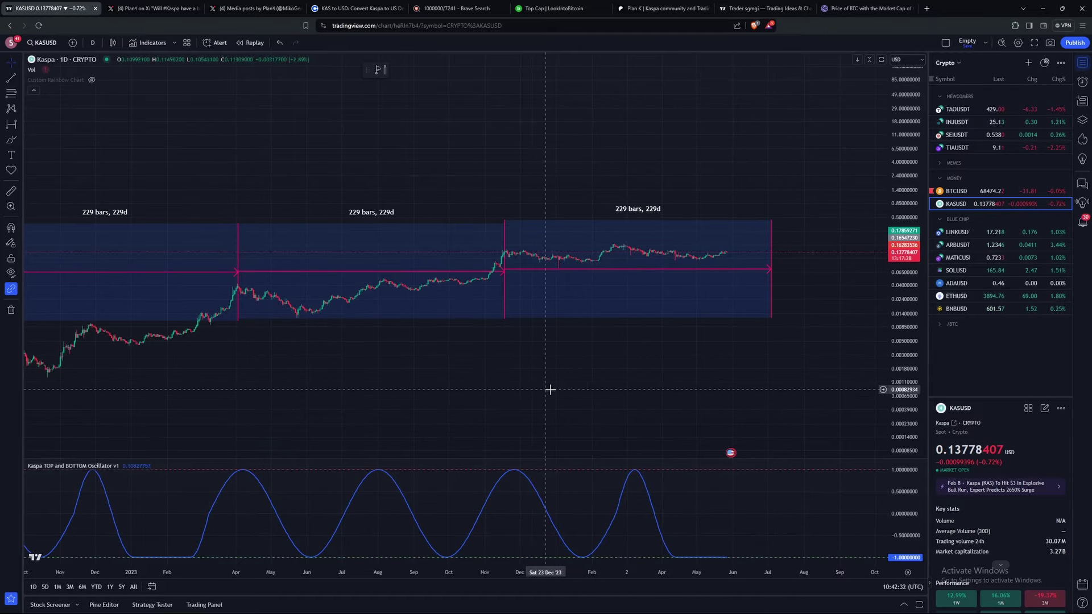
# Select and delete each of the three 229-day date ranges, then pan to June–July 2022
pyautogui.moveTo(566, 386); pyautogui.dragTo(692, 346)
pyautogui.scroll(-1, 691, 373)
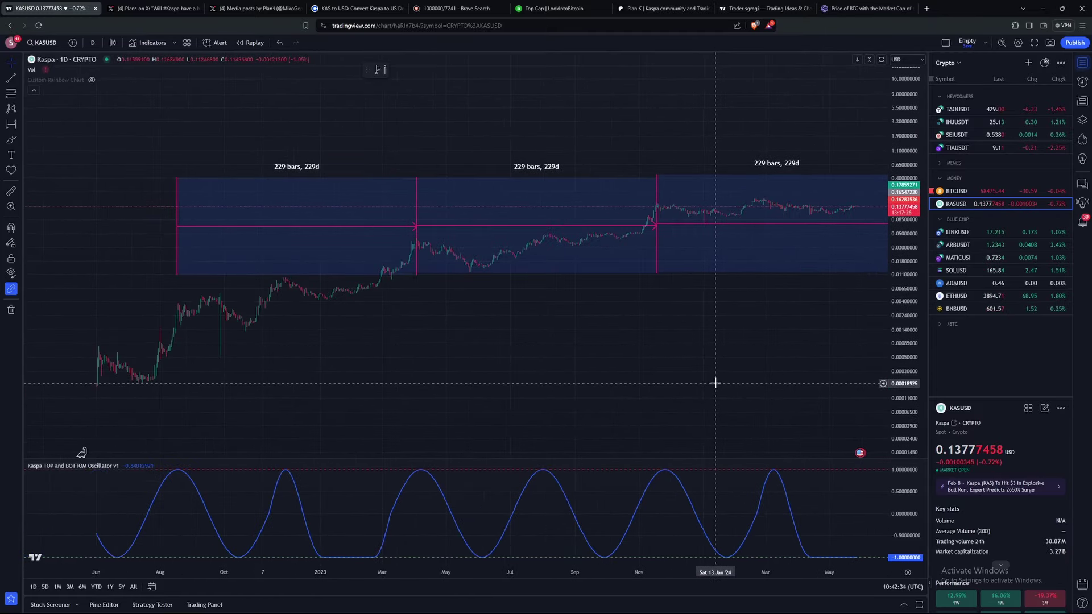
pyautogui.moveTo(716, 383); pyautogui.dragTo(659, 365)
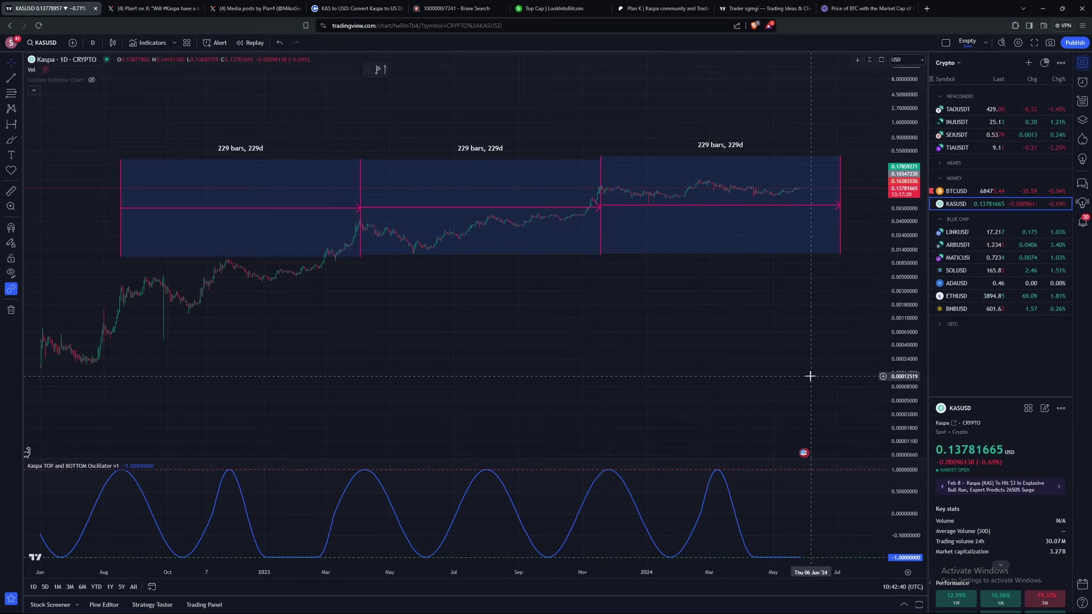
pyautogui.scroll(1, 674, 366)
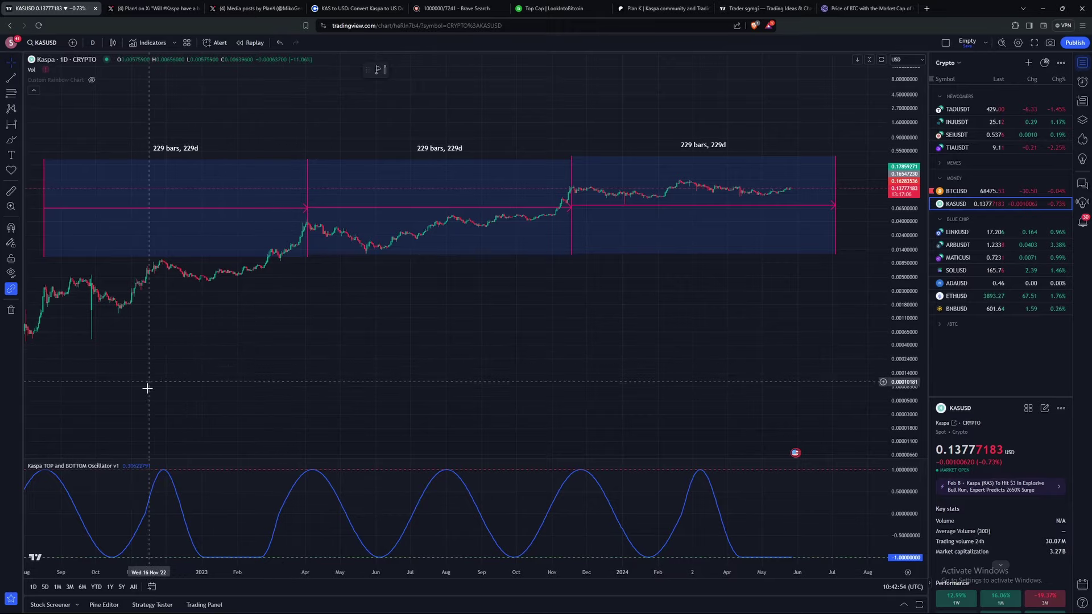
pyautogui.moveTo(233, 399); pyautogui.dragTo(254, 410)
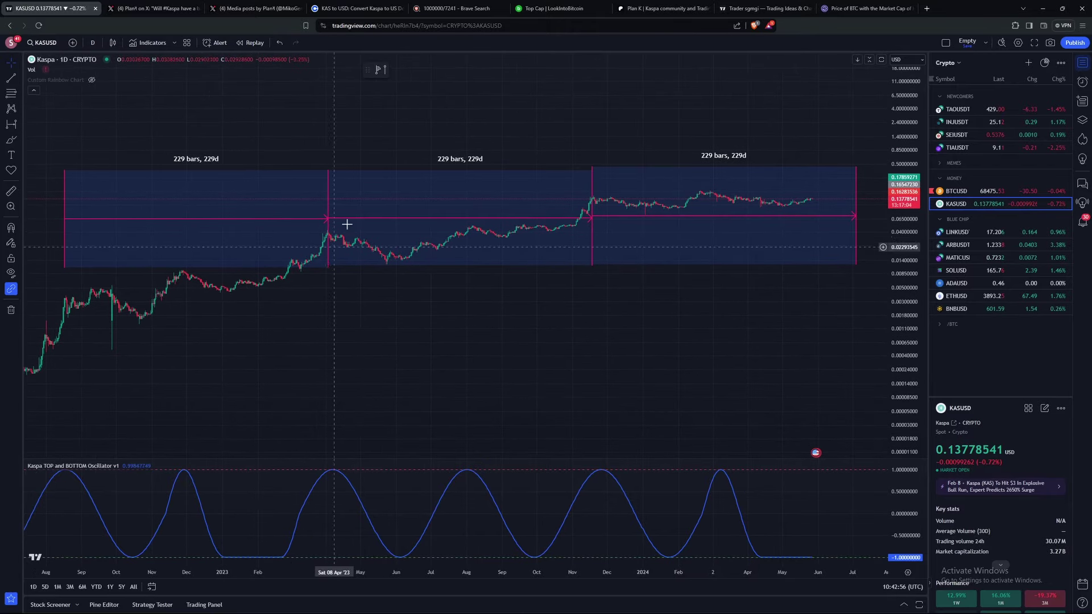
pyautogui.click(273, 222)
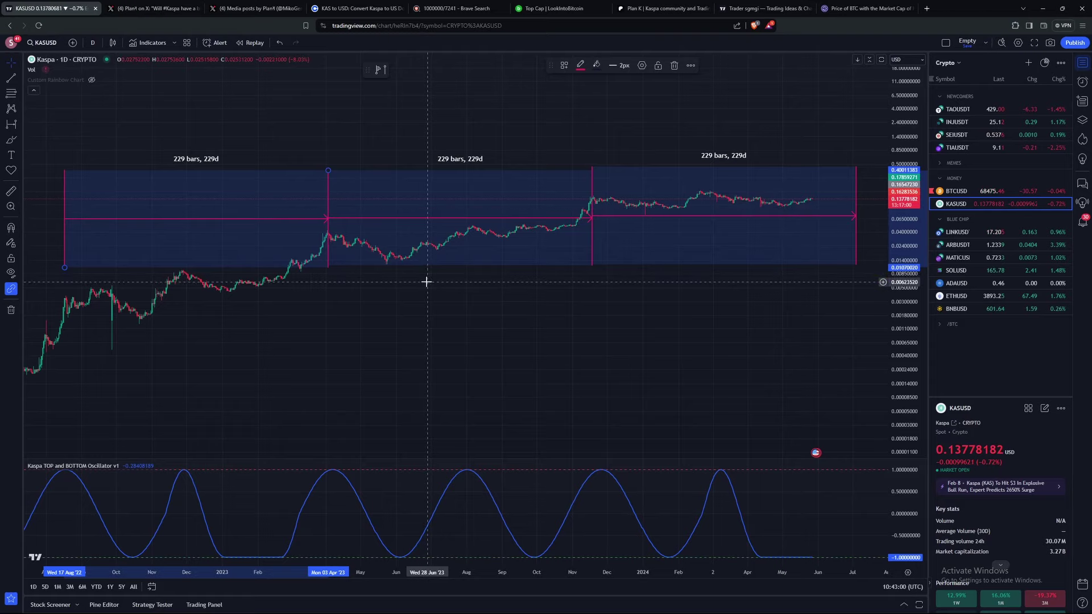
pyautogui.press('Delete')
pyautogui.click(412, 220)
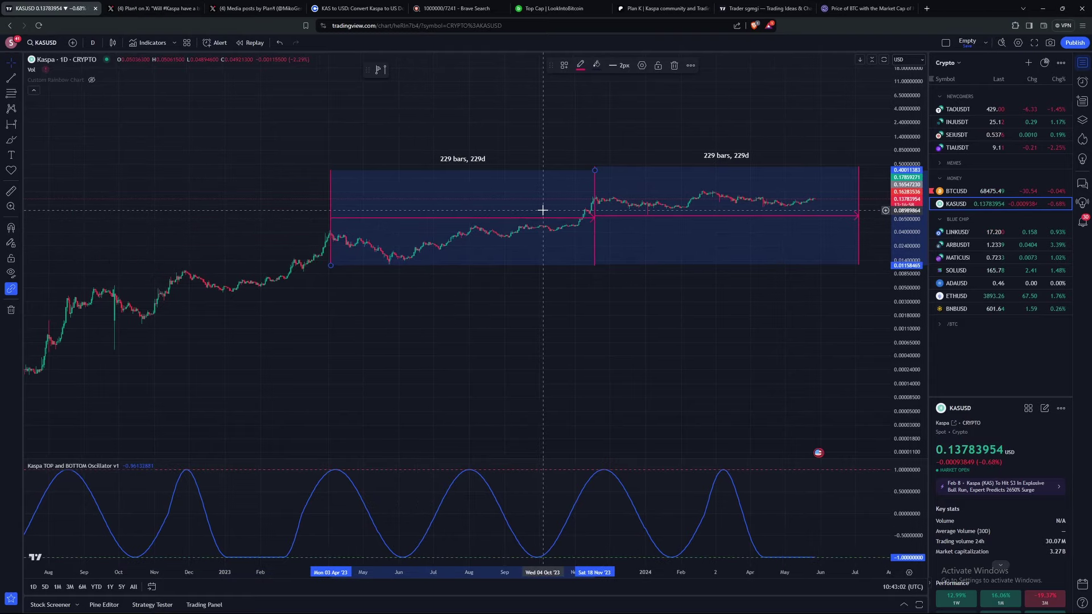
pyautogui.press('Delete')
pyautogui.click(632, 217)
pyautogui.press('Delete')
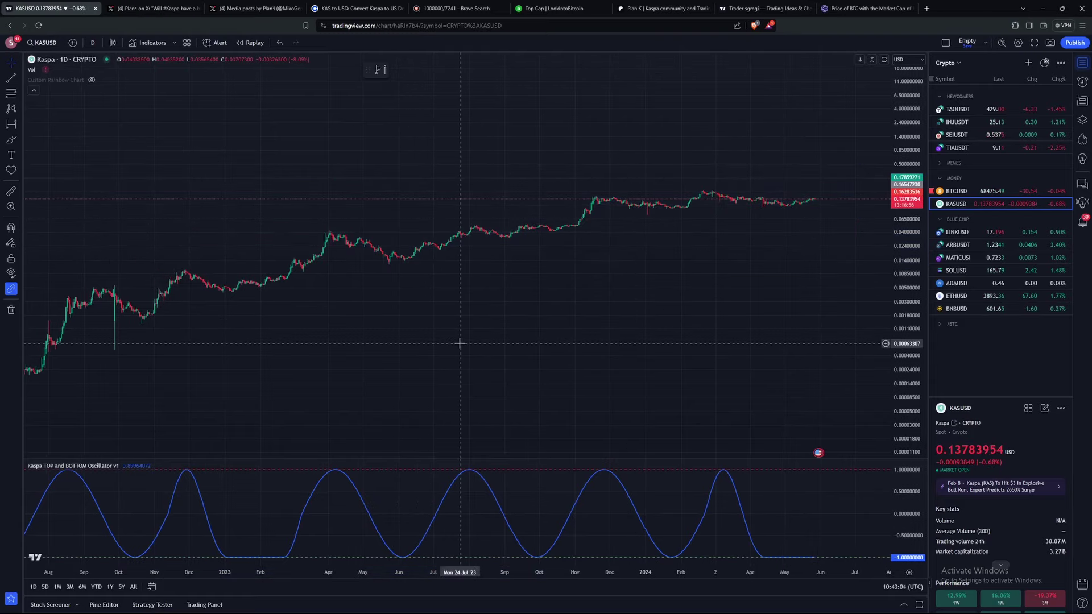
pyautogui.moveTo(489, 314); pyautogui.dragTo(577, 325)
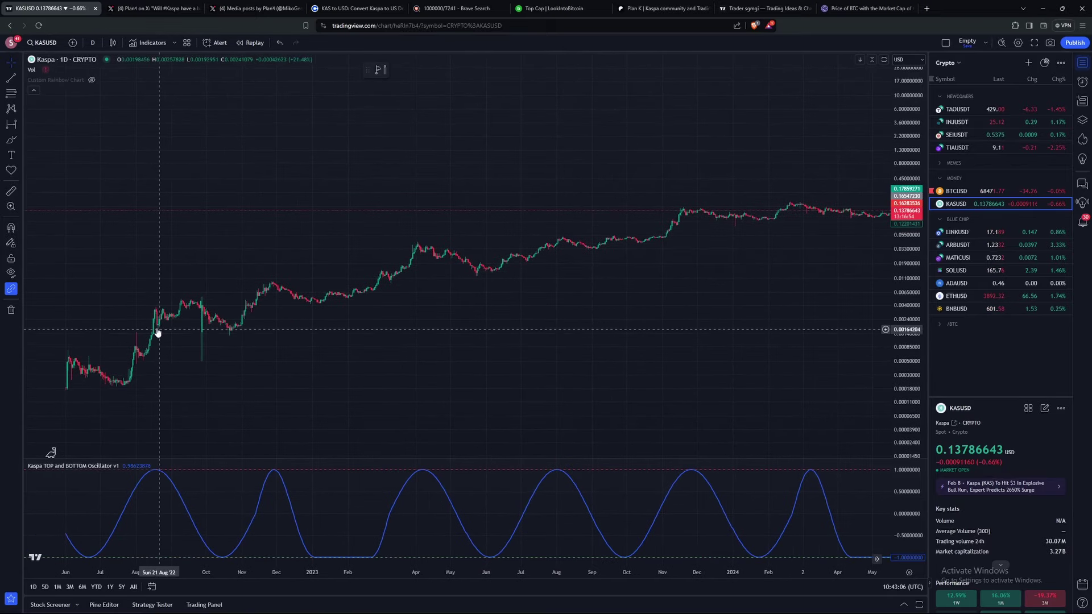
# Measure the July–September 2022 Kaspa rise with a price range box (1,978.42%)
pyautogui.click(20, 125)
pyautogui.click(78, 319)
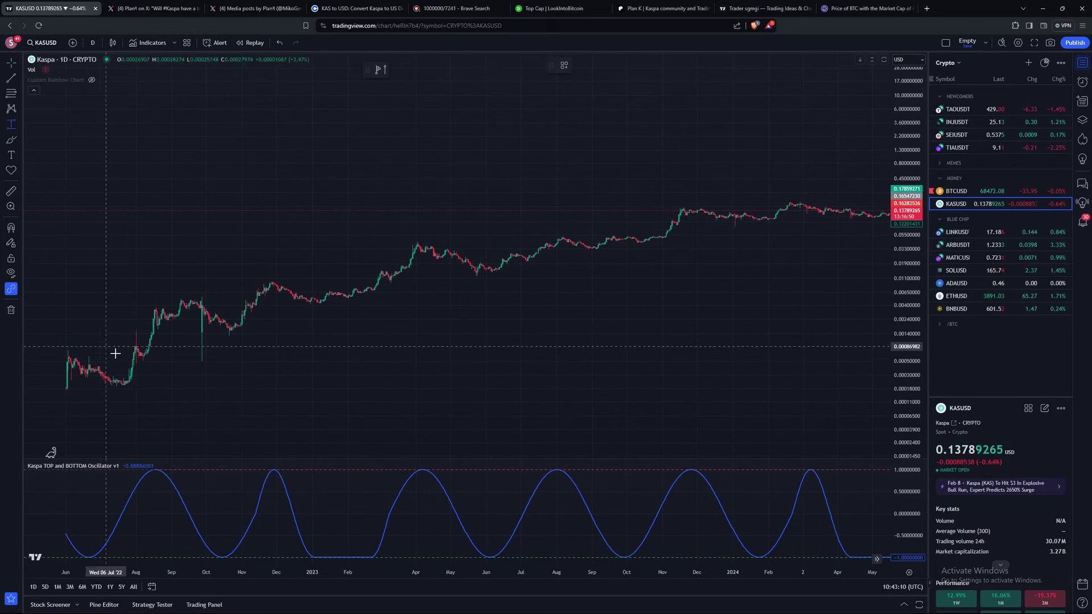
pyautogui.click(125, 382)
pyautogui.click(181, 300)
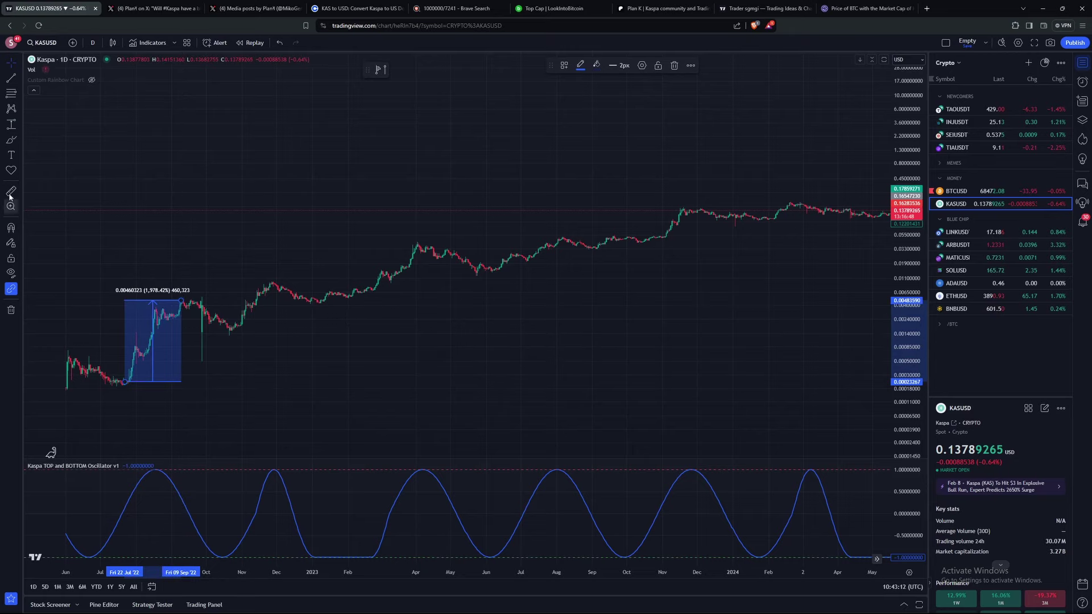
# Add a second price range from the October 2022 low to the December 2022 high
pyautogui.click(10, 125)
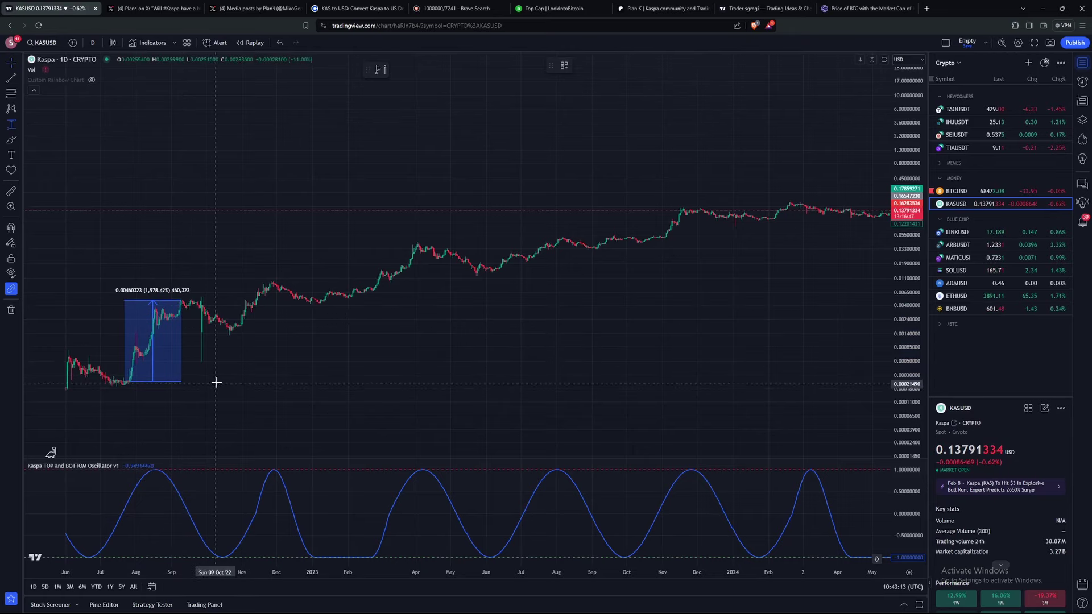
pyautogui.click(229, 335)
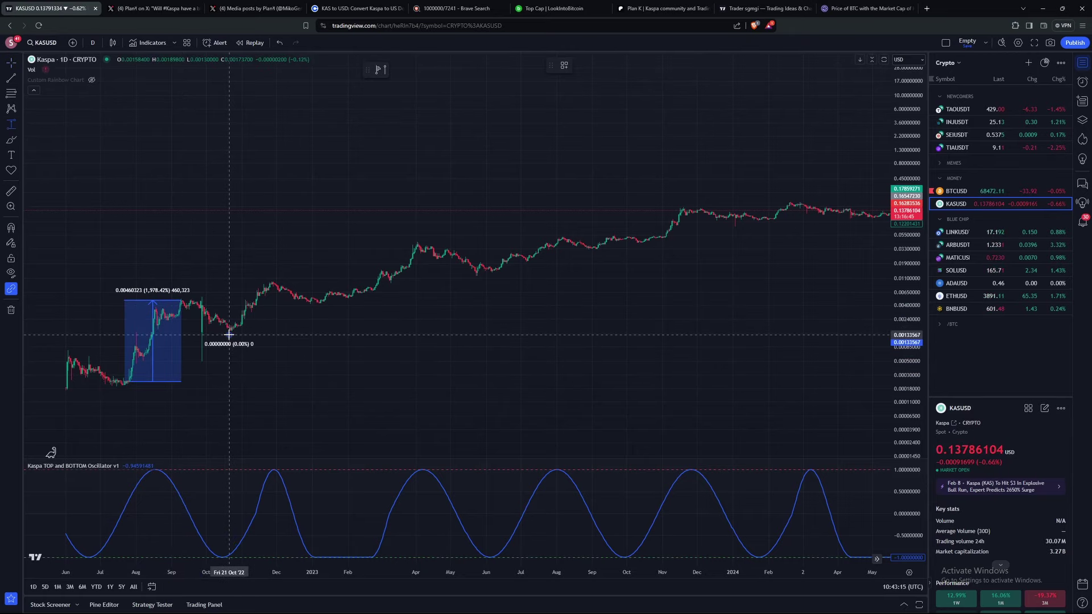
pyautogui.click(277, 281)
pyautogui.click(397, 392)
# Measure the late-September to mid-October 2022 rise with a date-and-price range of about 104.45%
pyautogui.moveTo(346, 398); pyautogui.dragTo(529, 349)
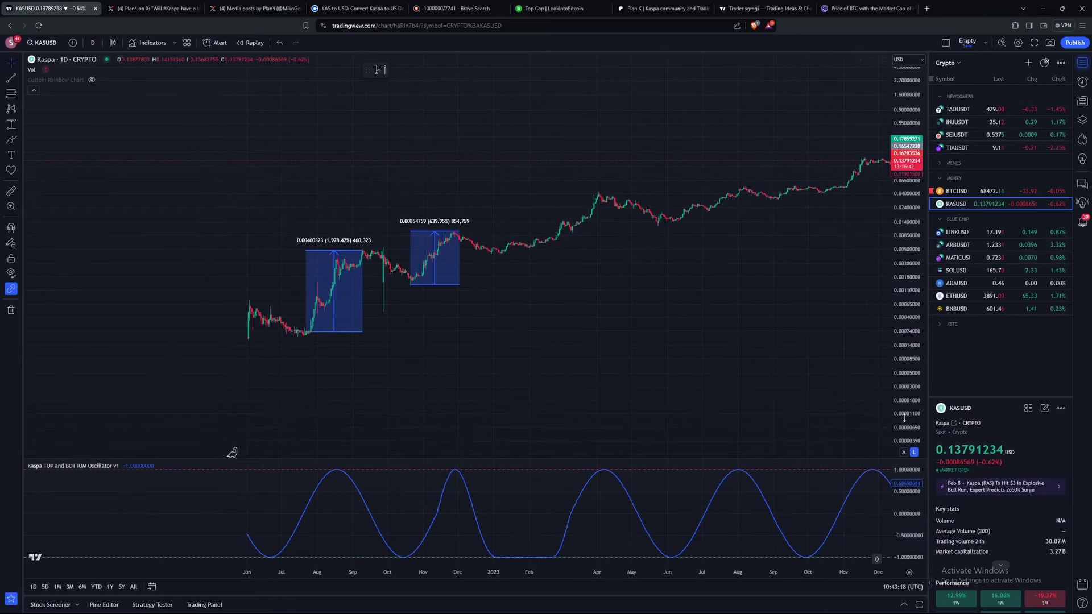
pyautogui.moveTo(904, 418); pyautogui.dragTo(902, 236)
pyautogui.scroll(4, 373, 275)
pyautogui.moveTo(395, 291)
pyautogui.mouseDown()
pyautogui.moveTo(756, 300)
pyautogui.moveTo(620, 290)
pyautogui.mouseUp()
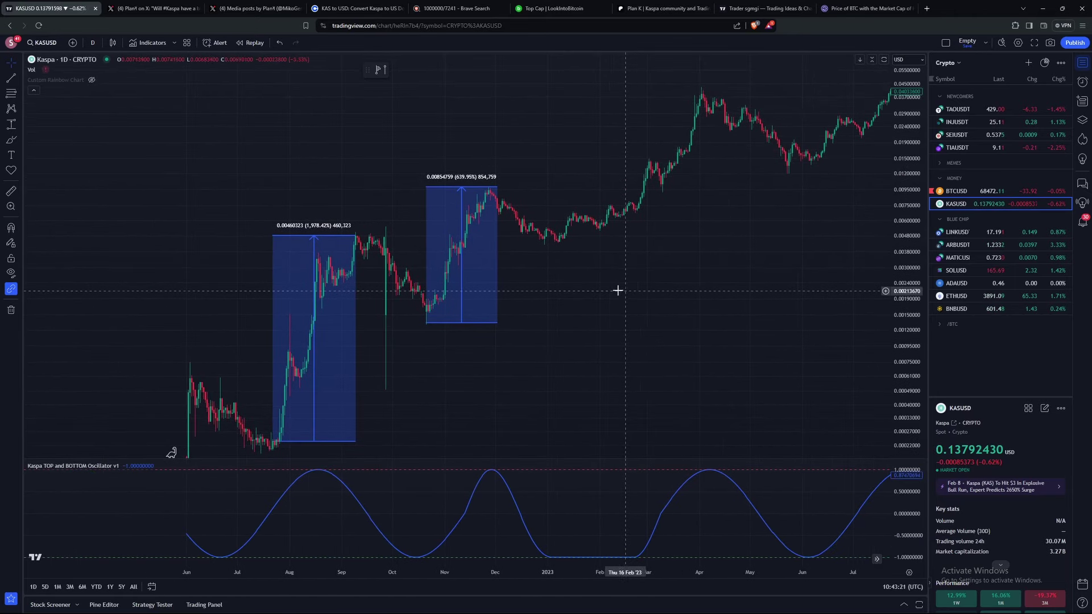
pyautogui.click(14, 116)
pyautogui.click(12, 124)
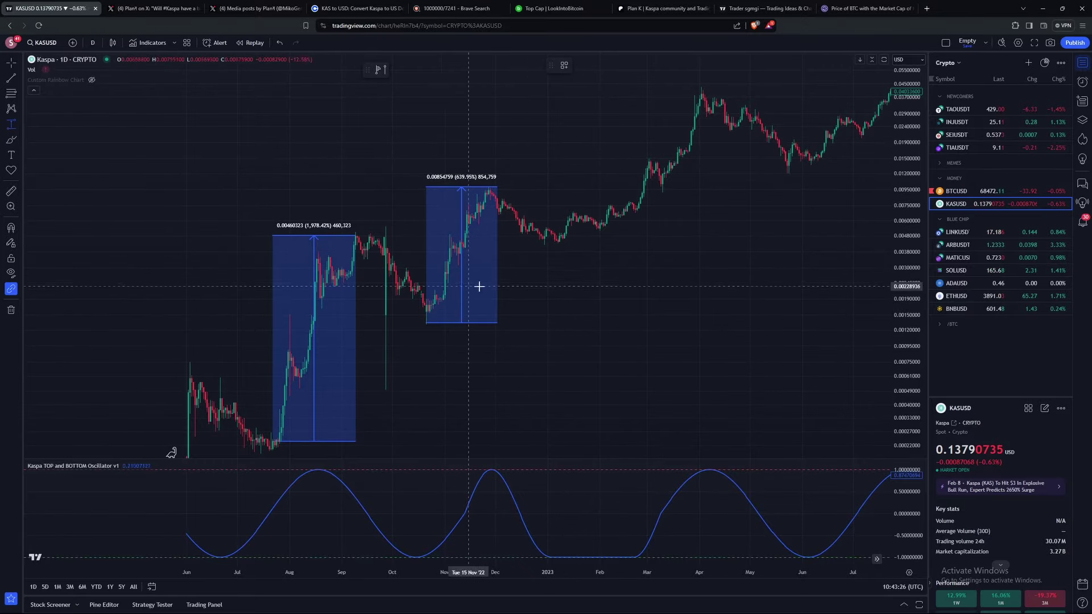
pyautogui.click(398, 235)
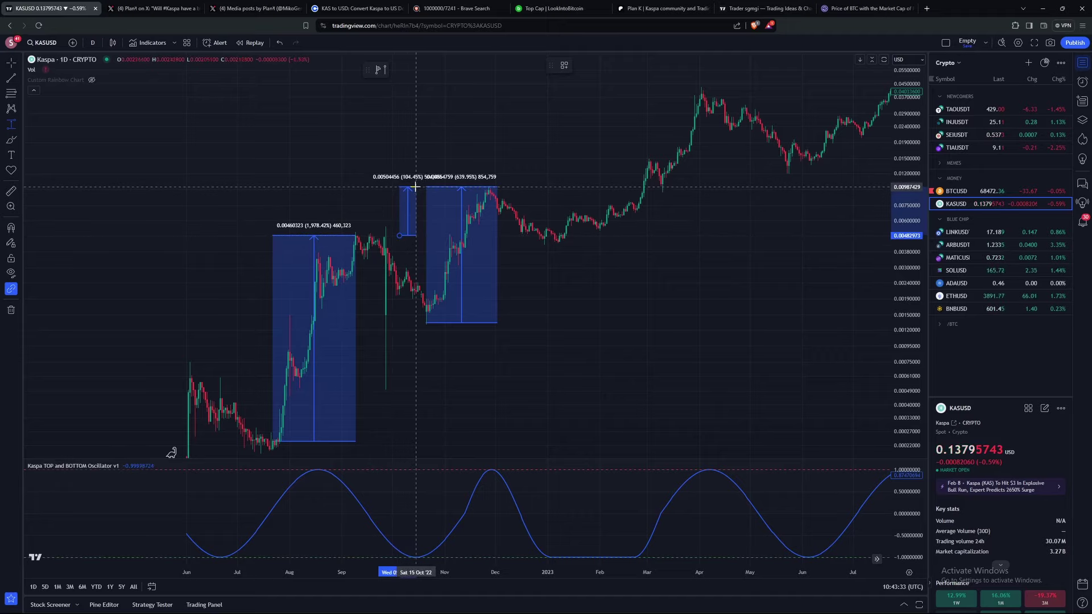
pyautogui.click(416, 187)
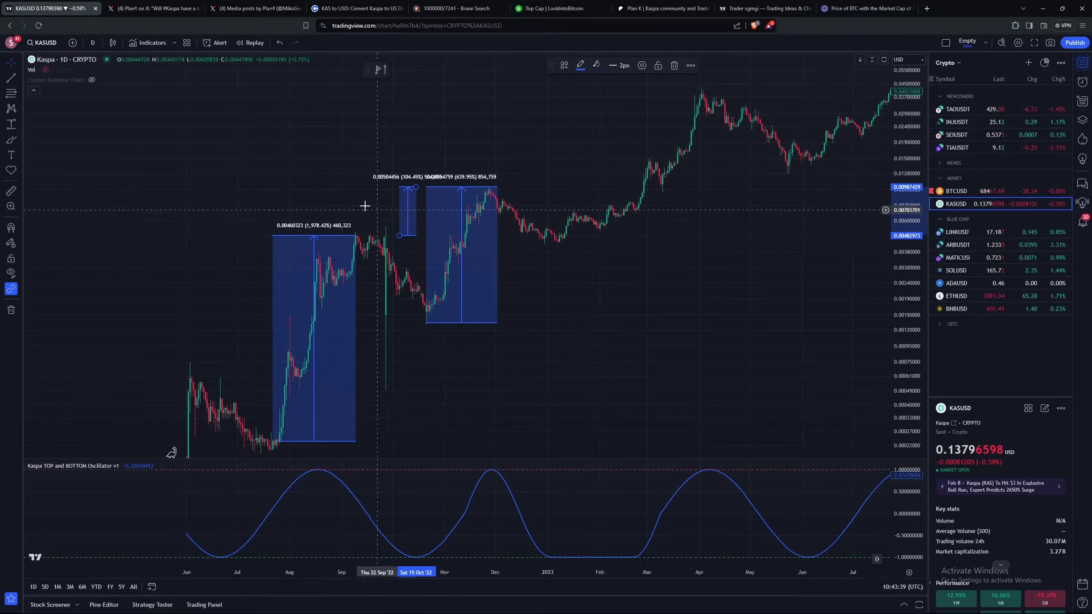
# Pan the chart toward 2023 and switch the symbol to BTCUSD
pyautogui.moveTo(795, 286); pyautogui.dragTo(696, 324)
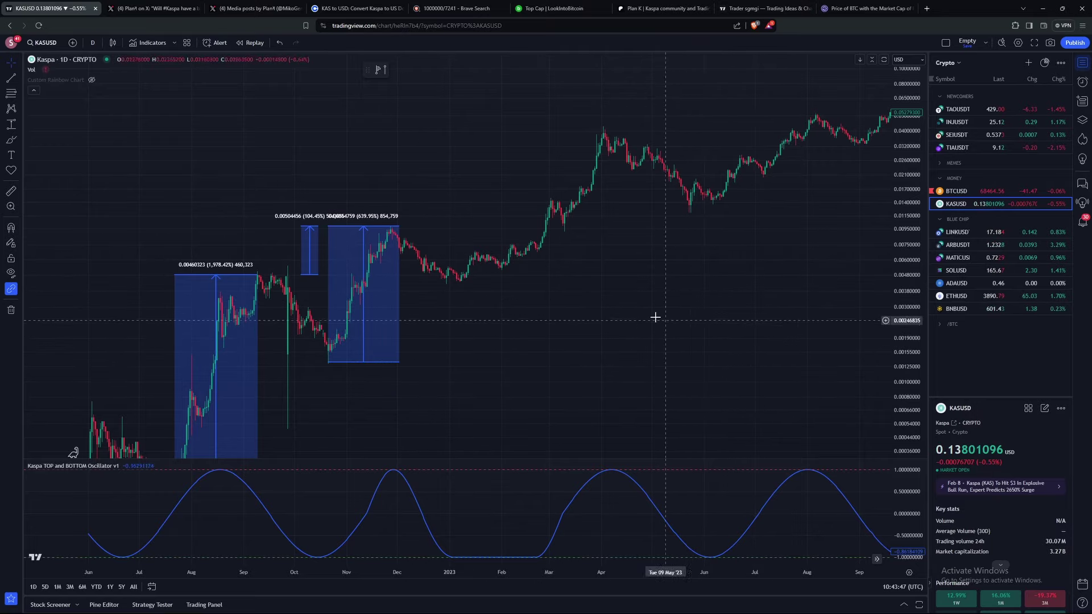
pyautogui.moveTo(654, 317); pyautogui.dragTo(563, 283)
pyautogui.scroll(-1, 649, 311)
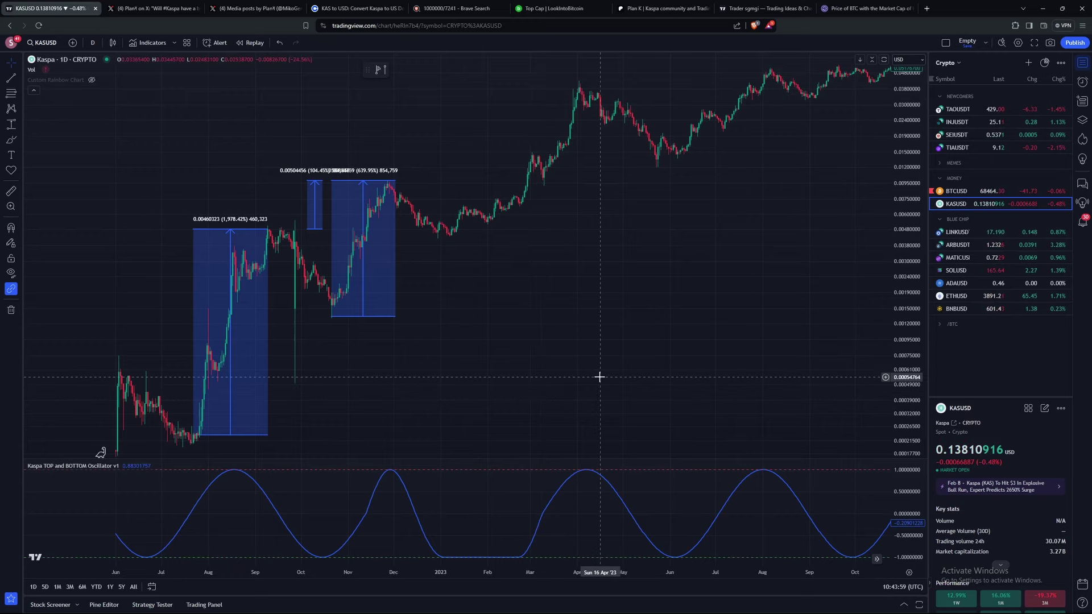
pyautogui.click(956, 191)
# Zoom BTCUSD out to frame its 2012–2021 history around the 2017 peak, then return to KASUSD
pyautogui.scroll(-10, 865, 410)
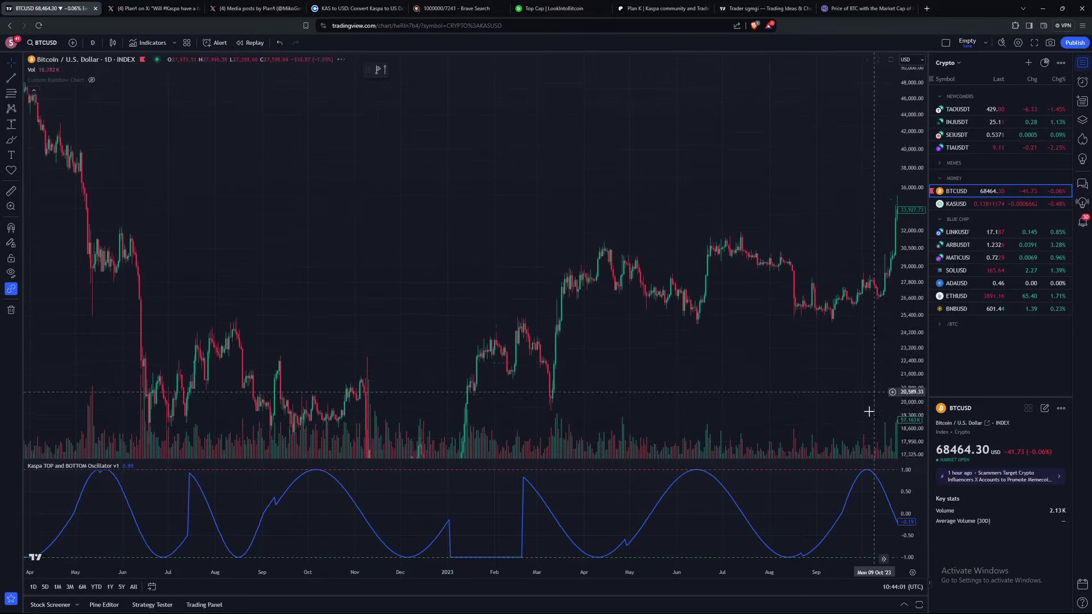
pyautogui.scroll(-4, 858, 429)
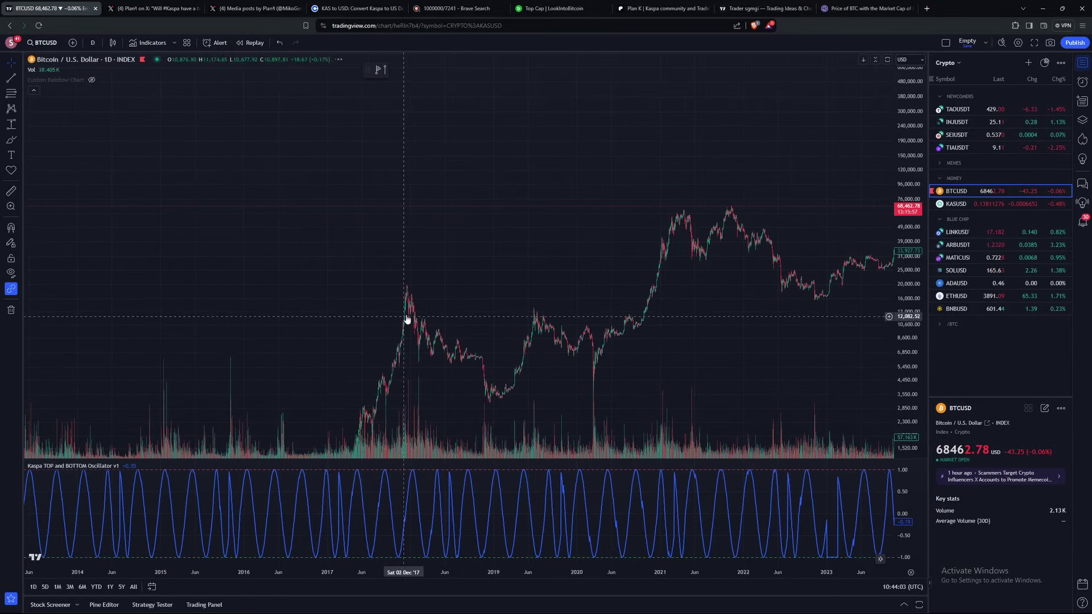
pyautogui.moveTo(421, 387); pyautogui.dragTo(611, 199)
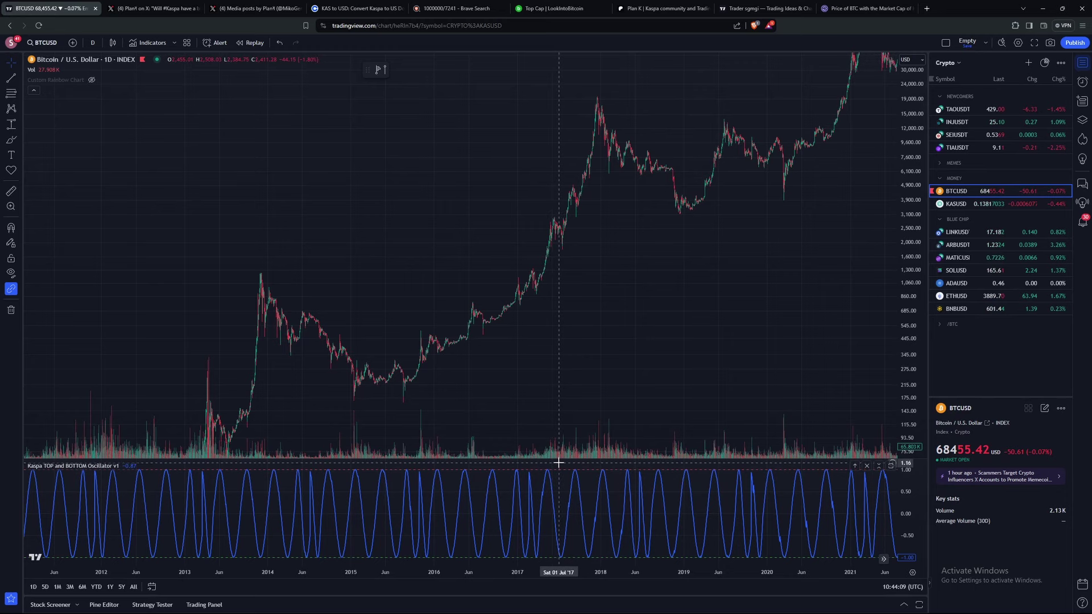
pyautogui.moveTo(565, 460); pyautogui.dragTo(569, 504)
pyautogui.moveTo(909, 268); pyautogui.dragTo(908, 373)
pyautogui.scroll(2, 592, 373)
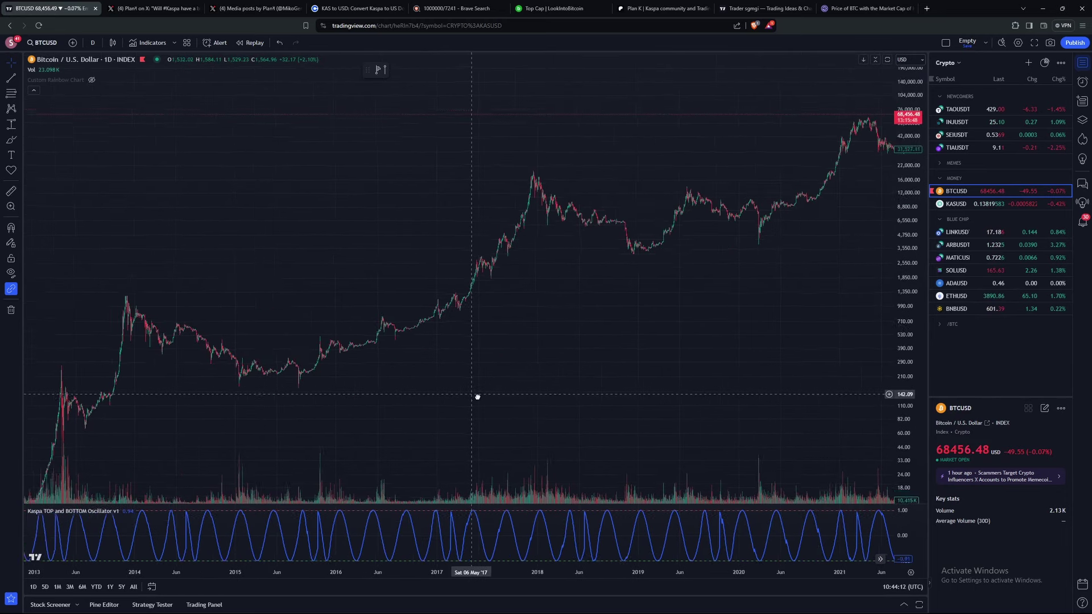
pyautogui.moveTo(477, 395); pyautogui.dragTo(552, 389)
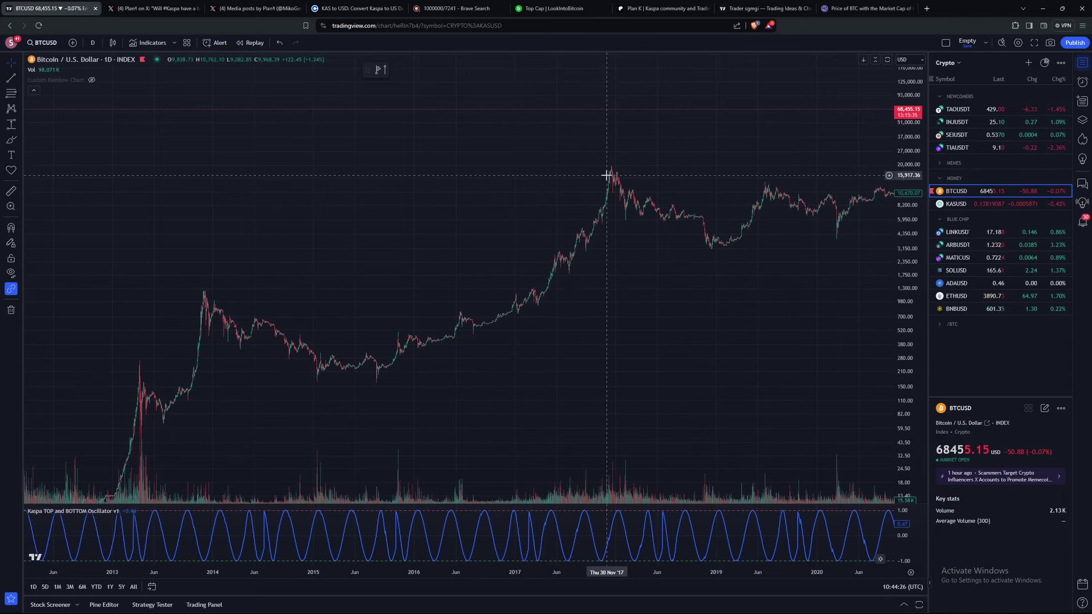
pyautogui.click(961, 203)
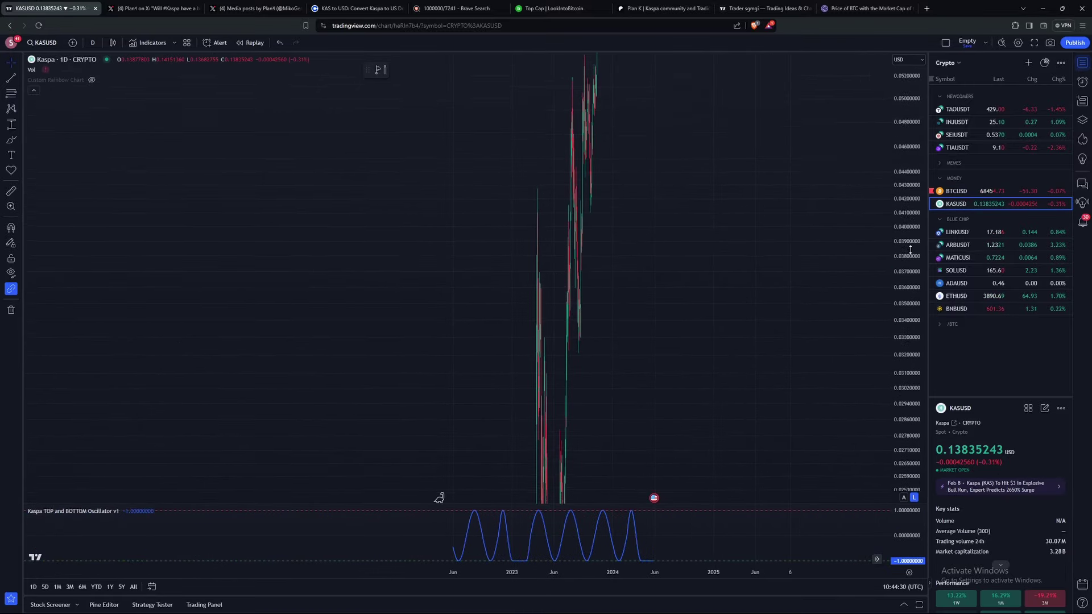
# Rescale and pan the KASUSD chart back toward the measured 2022 rises
pyautogui.moveTo(911, 249); pyautogui.dragTo(911, 489)
pyautogui.scroll(9, 582, 421)
pyautogui.moveTo(251, 424); pyautogui.dragTo(822, 345)
pyautogui.moveTo(912, 244); pyautogui.dragTo(912, 484)
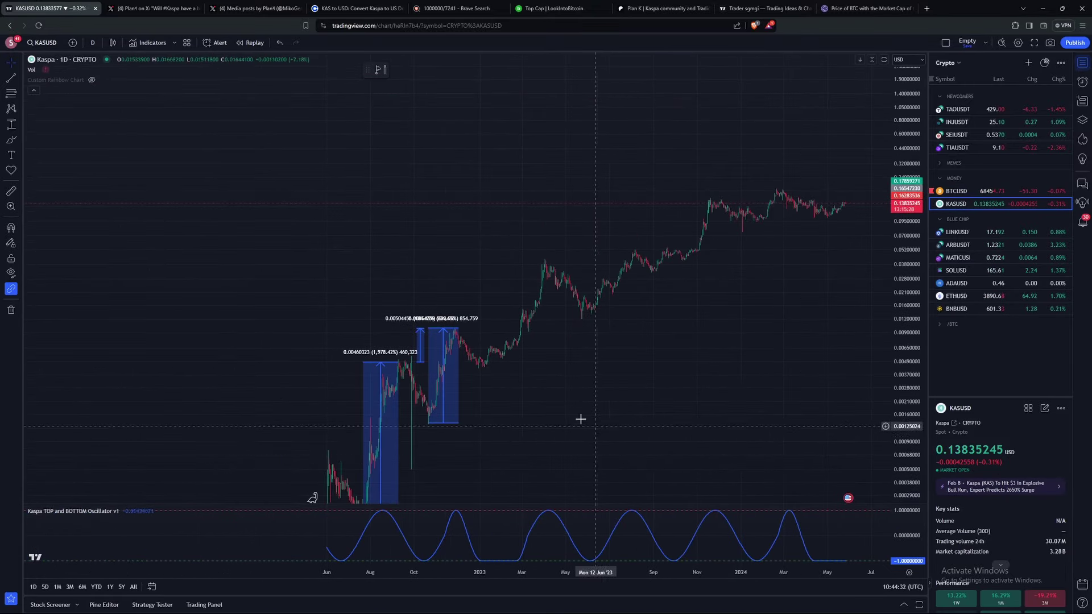
pyautogui.scroll(4, 576, 419)
pyautogui.moveTo(311, 404); pyautogui.dragTo(417, 329)
pyautogui.scroll(4, 417, 329)
pyautogui.moveTo(204, 231); pyautogui.dragTo(421, 249)
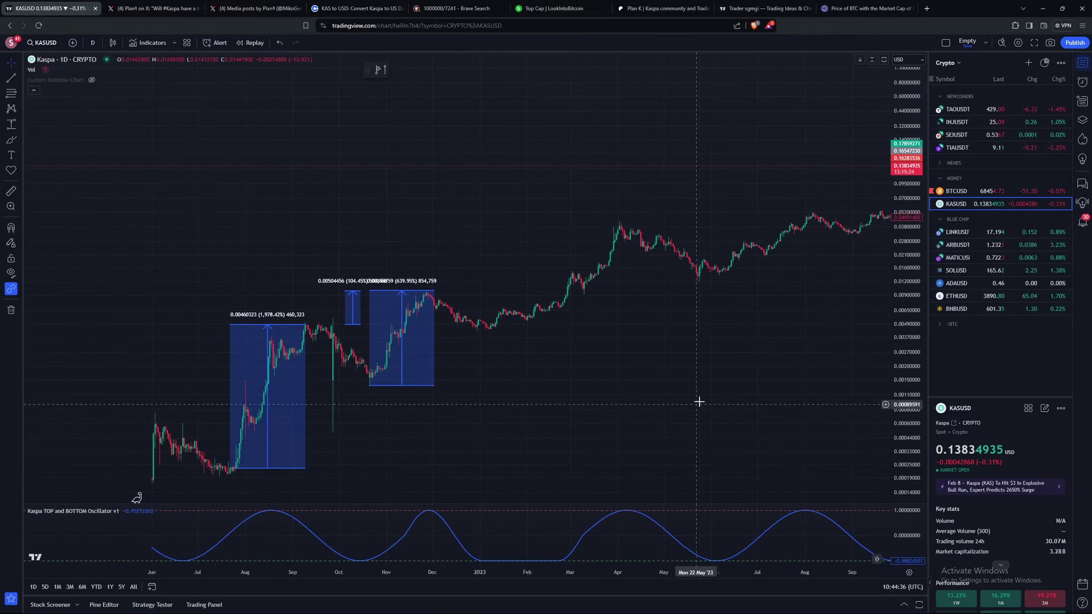
# Frame August 2022 onward and delete the 1,978.42% July–September 2022 range box
pyautogui.moveTo(699, 402); pyautogui.dragTo(501, 415)
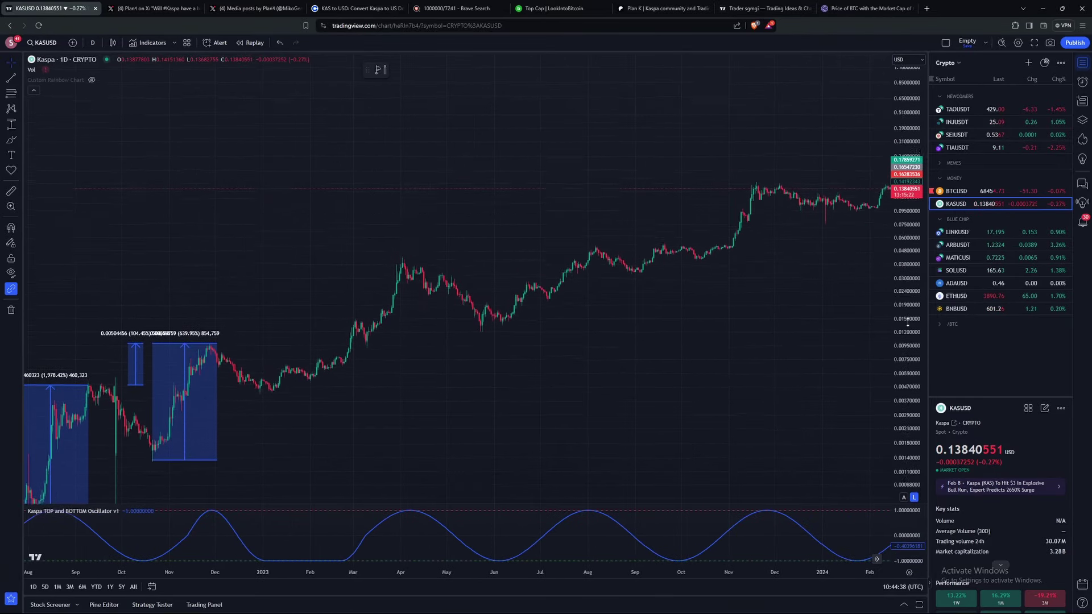
pyautogui.scroll(2, 535, 386)
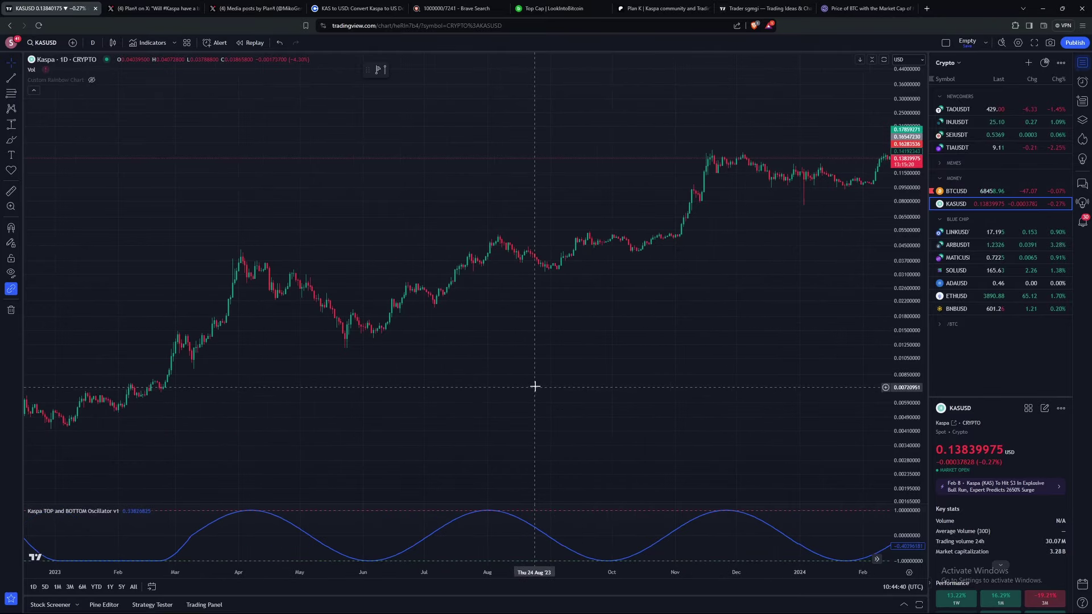
pyautogui.moveTo(535, 387); pyautogui.dragTo(579, 412)
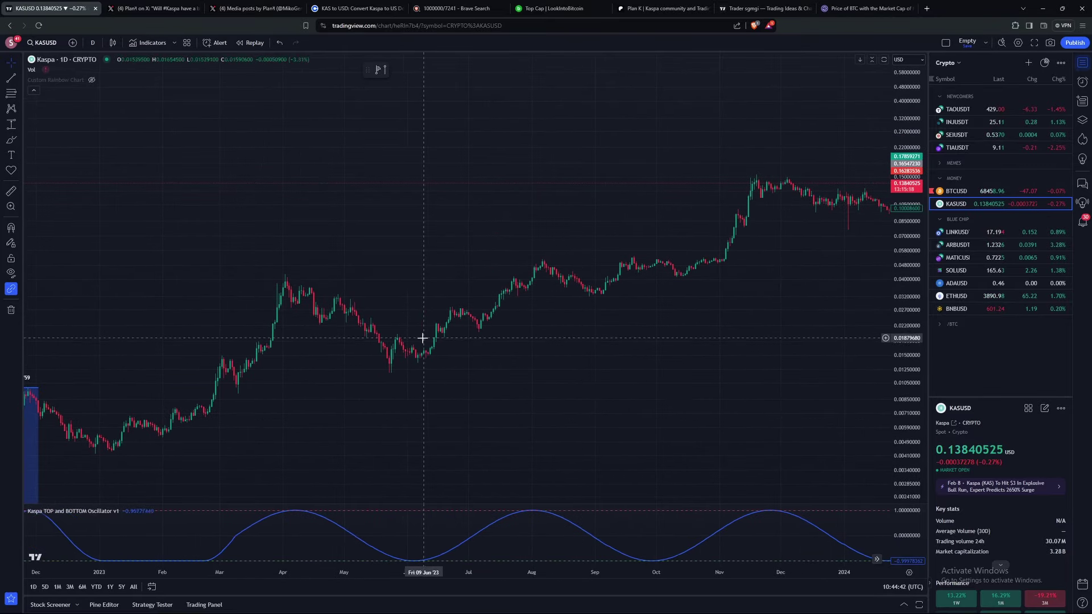
pyautogui.moveTo(384, 448); pyautogui.dragTo(676, 364)
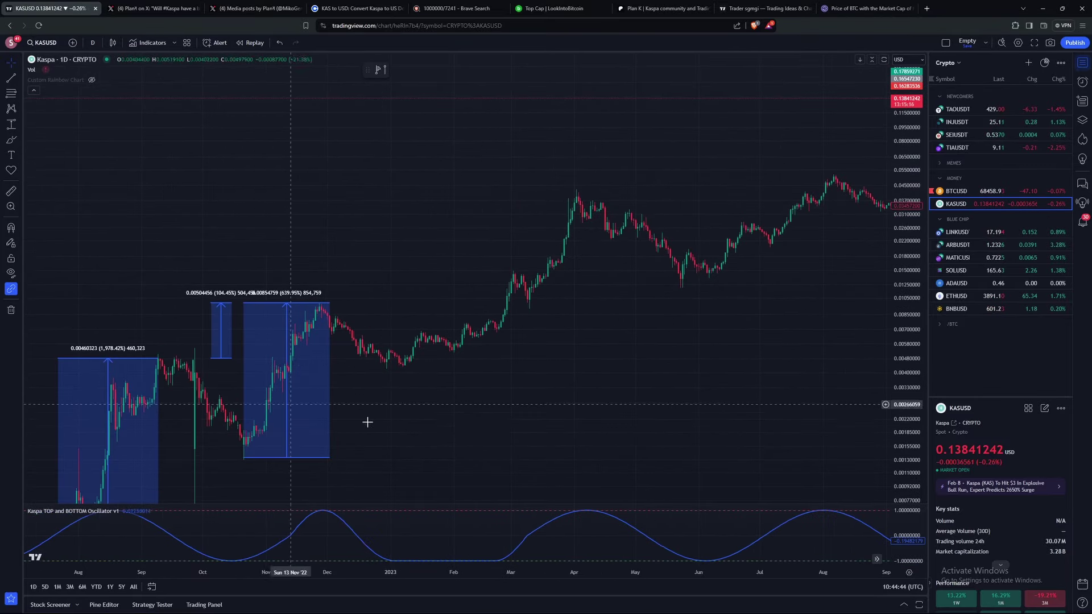
pyautogui.moveTo(814, 366); pyautogui.dragTo(555, 462)
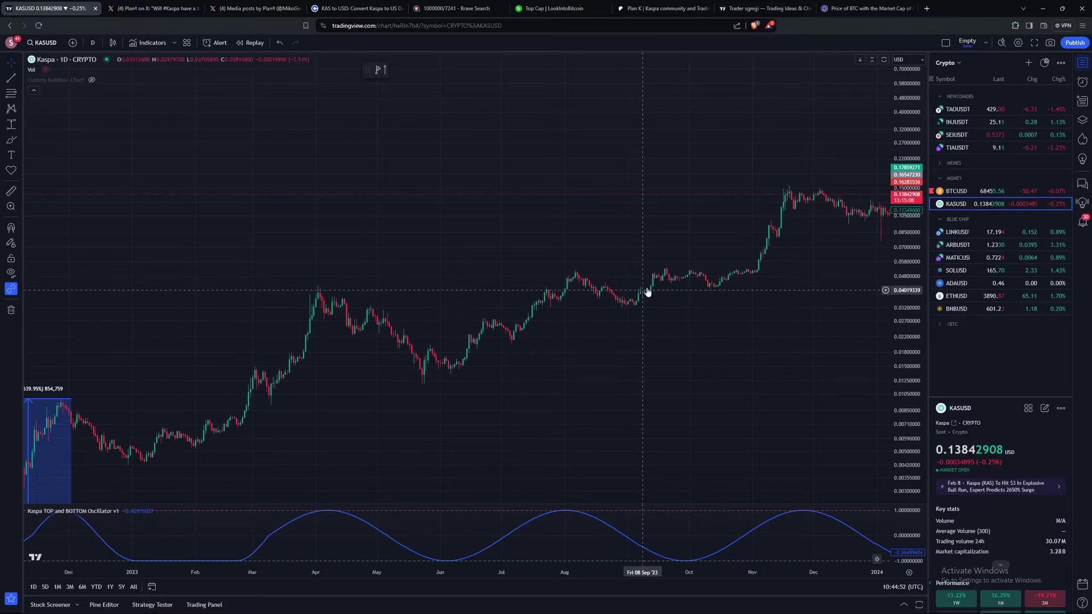
pyautogui.hscroll(-10, 587, 414)
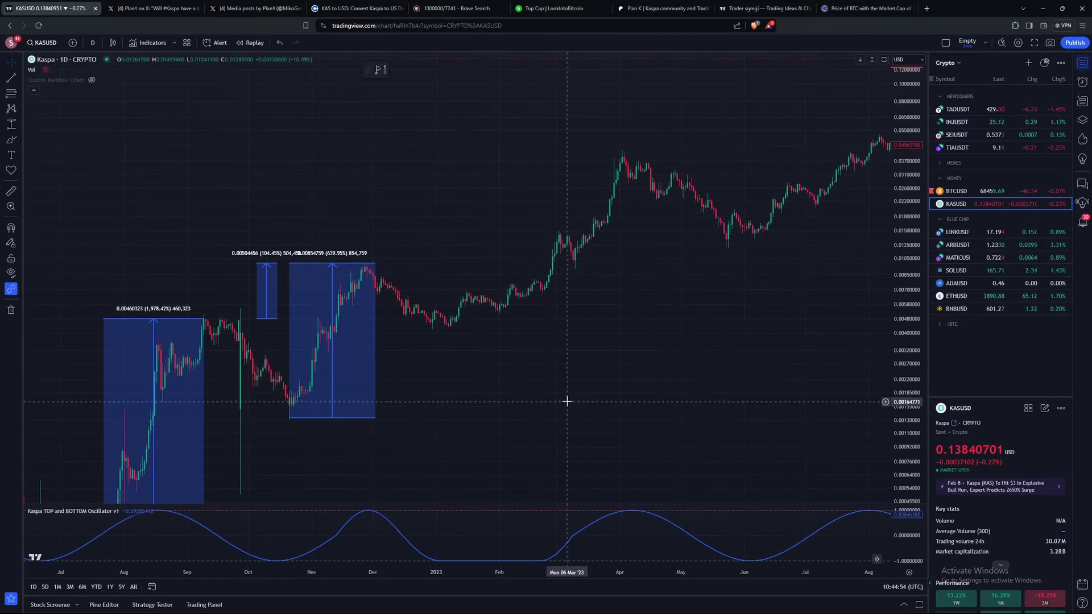
pyautogui.hscroll(-5, 567, 401)
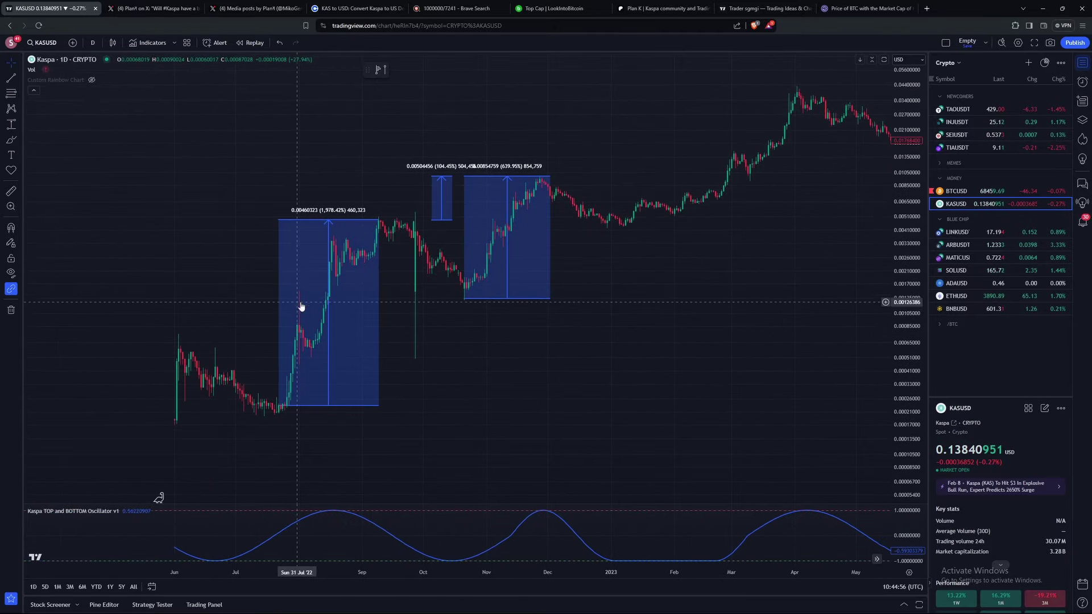
pyautogui.click(330, 344)
pyautogui.press('Delete')
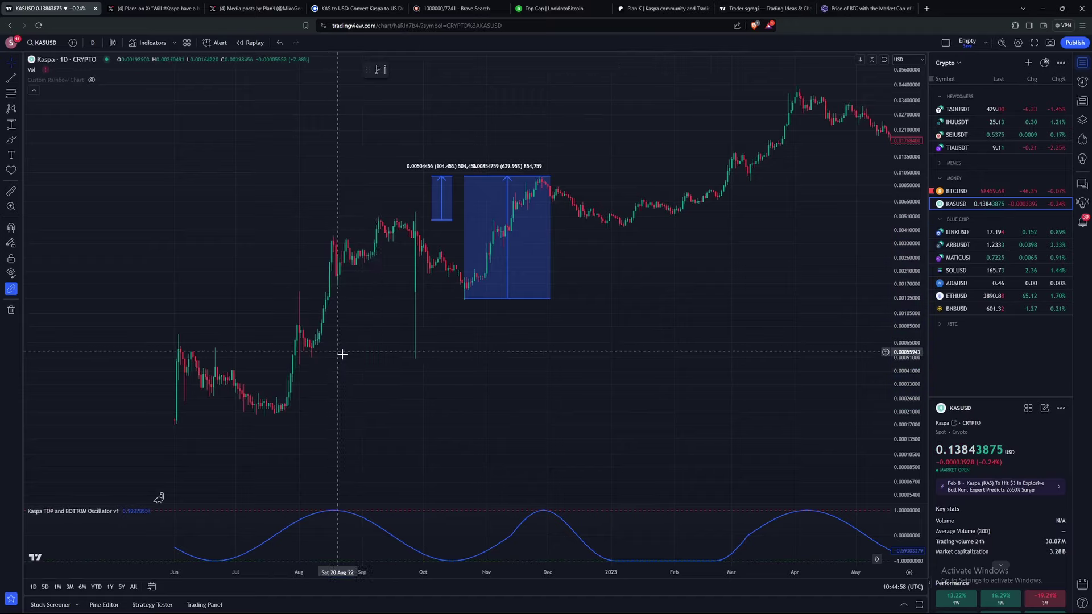
# Delete the 639.95% and 104.45% measurement boxes from the Kaspa chart
pyautogui.click(507, 288)
pyautogui.press('Delete')
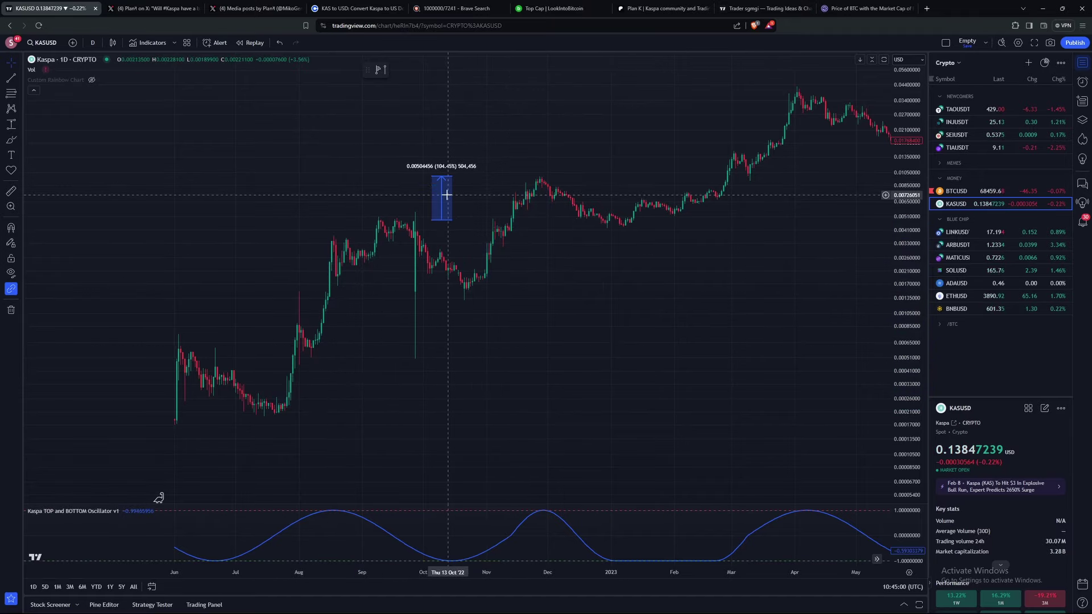
pyautogui.press('Delete')
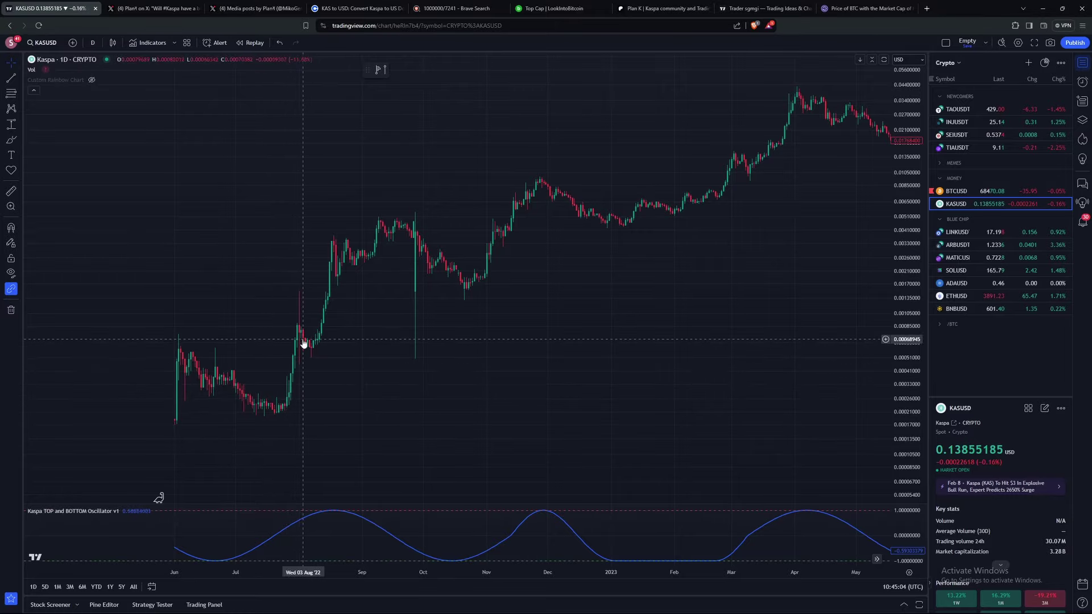
pyautogui.moveTo(487, 285); pyautogui.dragTo(378, 391)
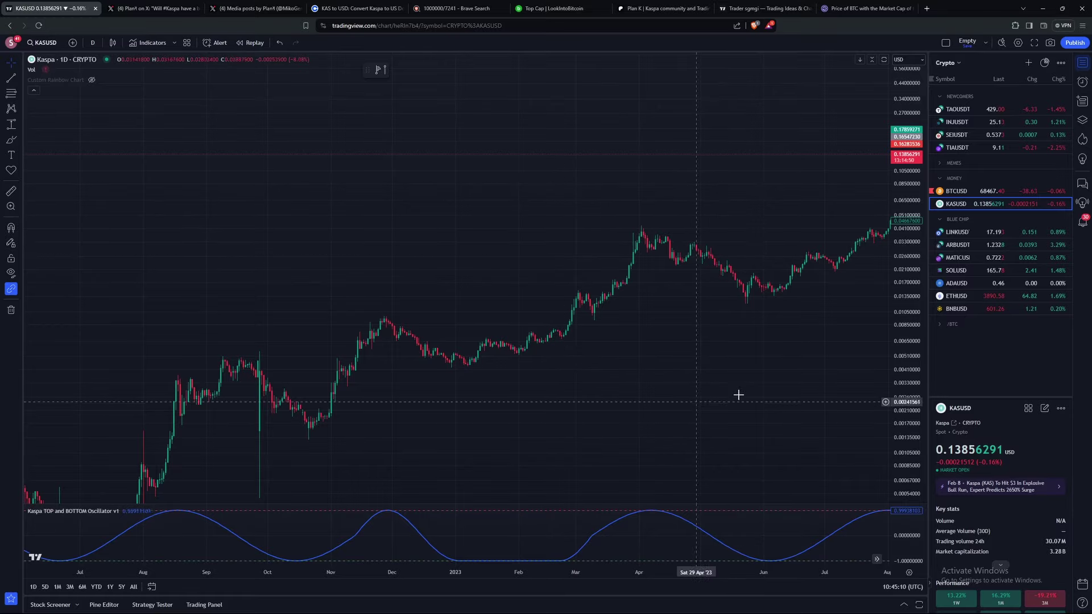
# Pan and stretch the KASUSD chart to frame Kaspa's January 2023 to early-2024 rise
pyautogui.moveTo(766, 412); pyautogui.dragTo(415, 427)
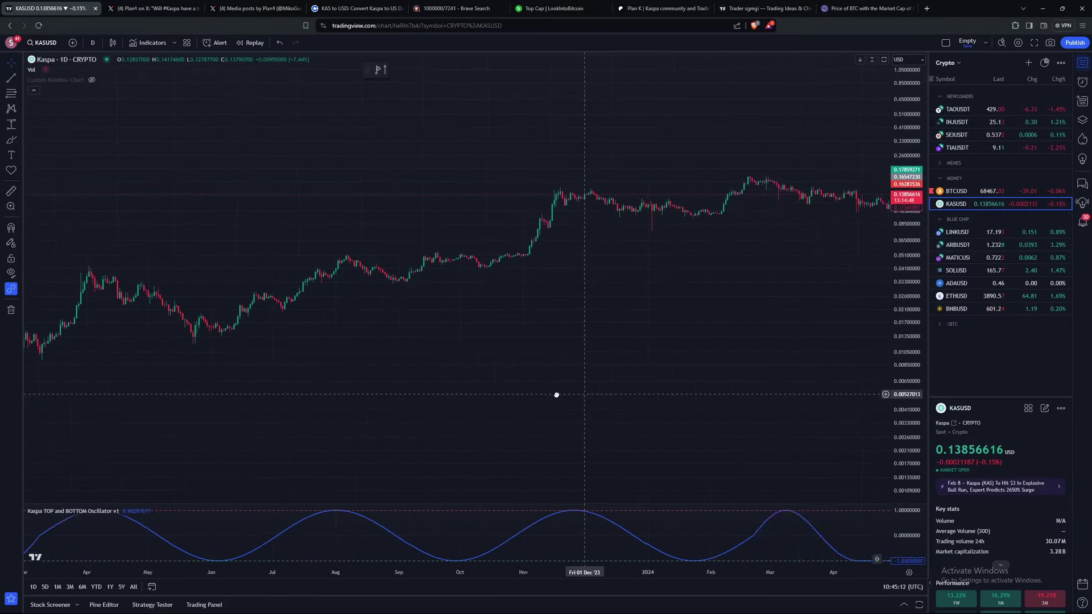
pyautogui.scroll(-5, 529, 392)
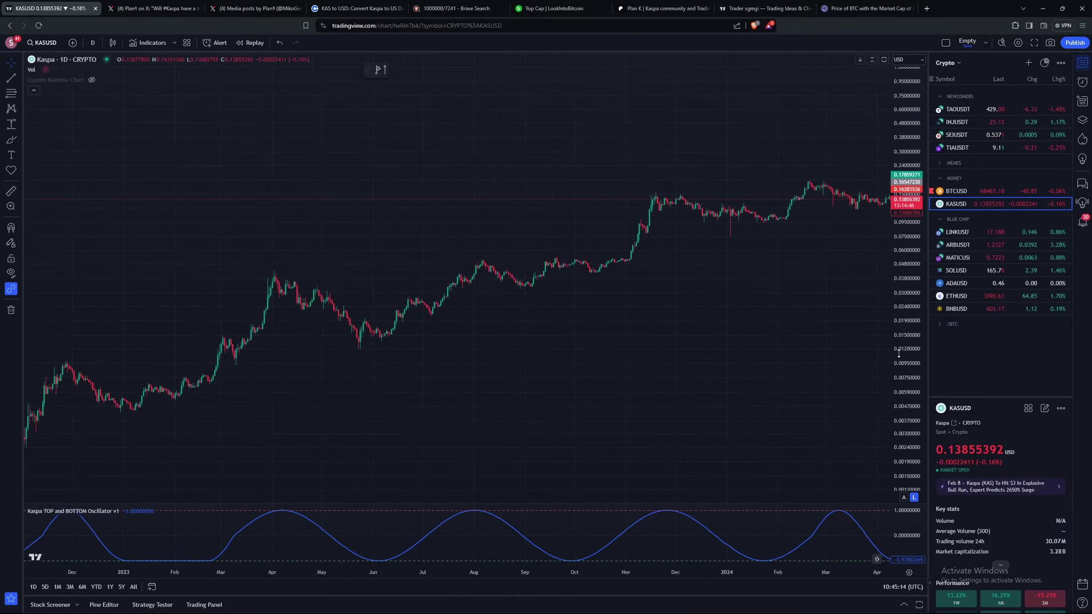
pyautogui.moveTo(899, 353); pyautogui.dragTo(898, 239)
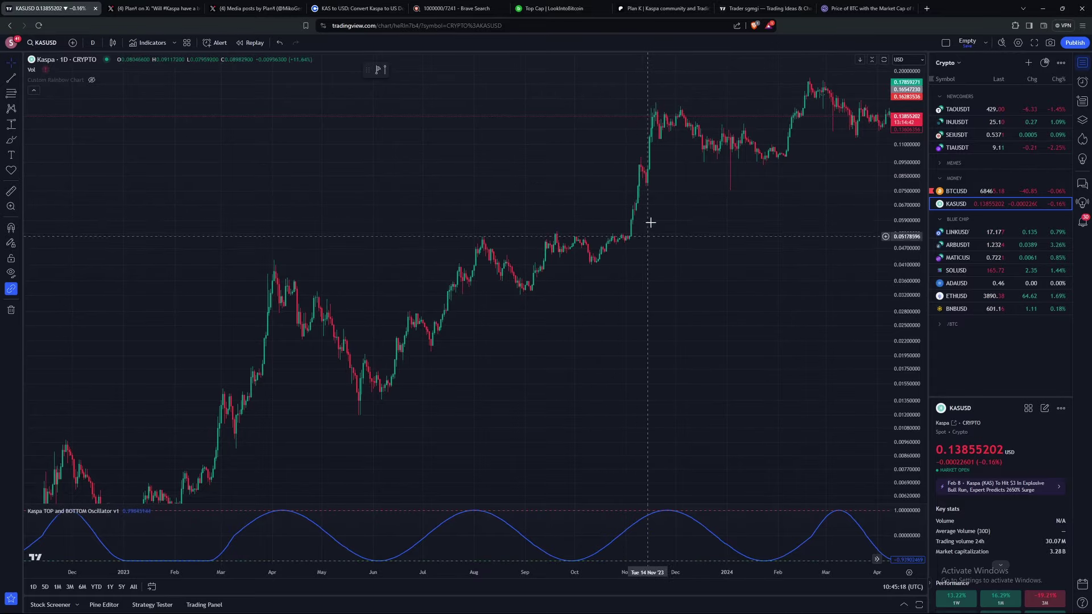
pyautogui.moveTo(732, 298); pyautogui.dragTo(630, 361)
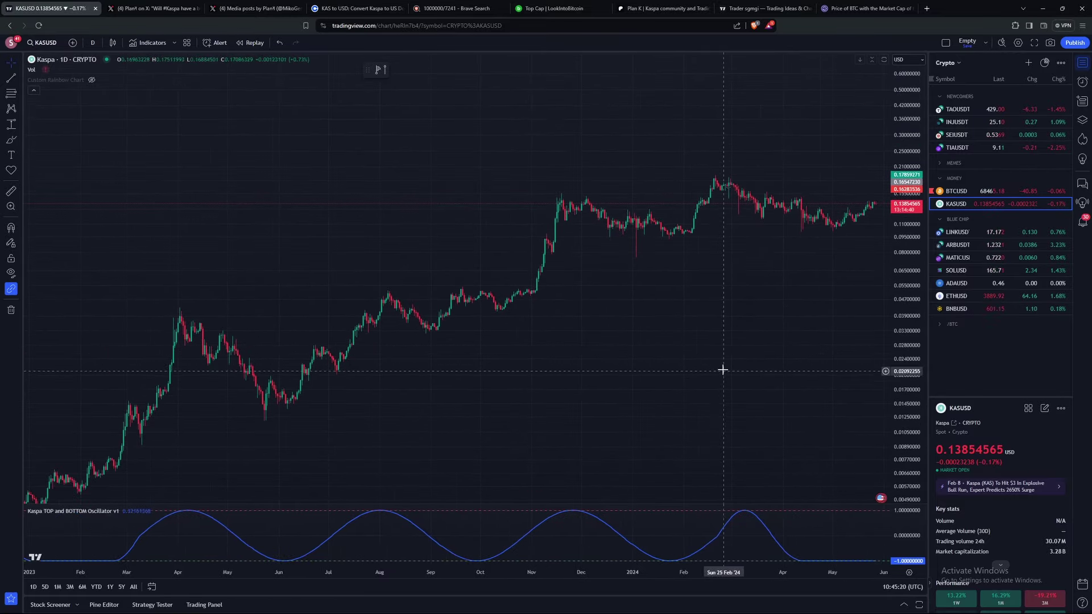
pyautogui.moveTo(718, 359); pyautogui.dragTo(664, 420)
pyautogui.scroll(7, 635, 396)
pyautogui.moveTo(903, 411); pyautogui.dragTo(900, 231)
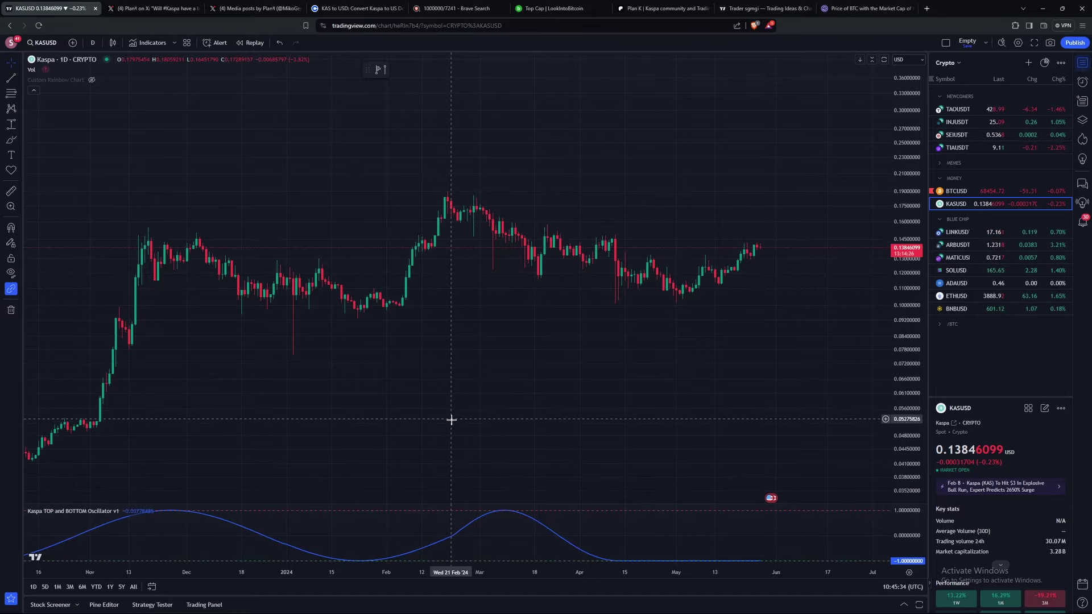
pyautogui.moveTo(357, 420); pyautogui.dragTo(853, 342)
pyautogui.scroll(-4, 853, 342)
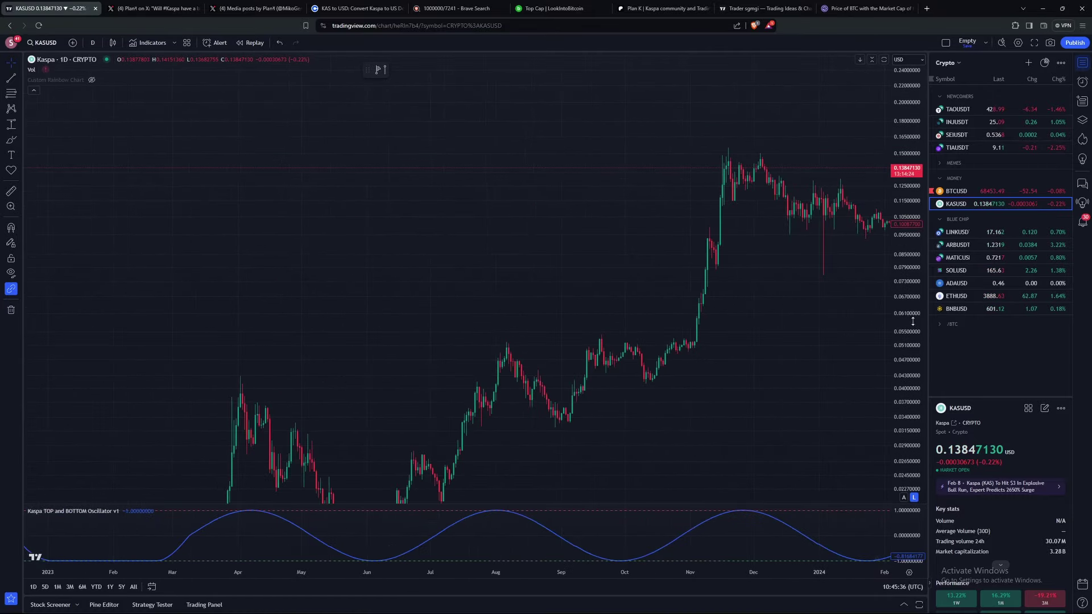
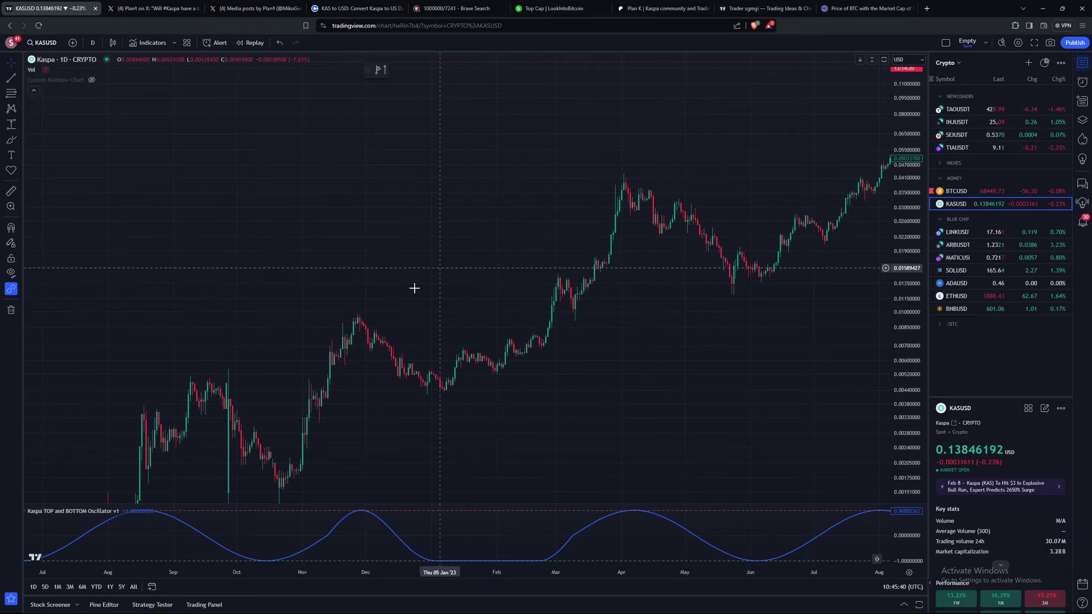
# Switch the chart from KASUSD to the Bitcoin BTCUSD daily chart
pyautogui.click(963, 192)
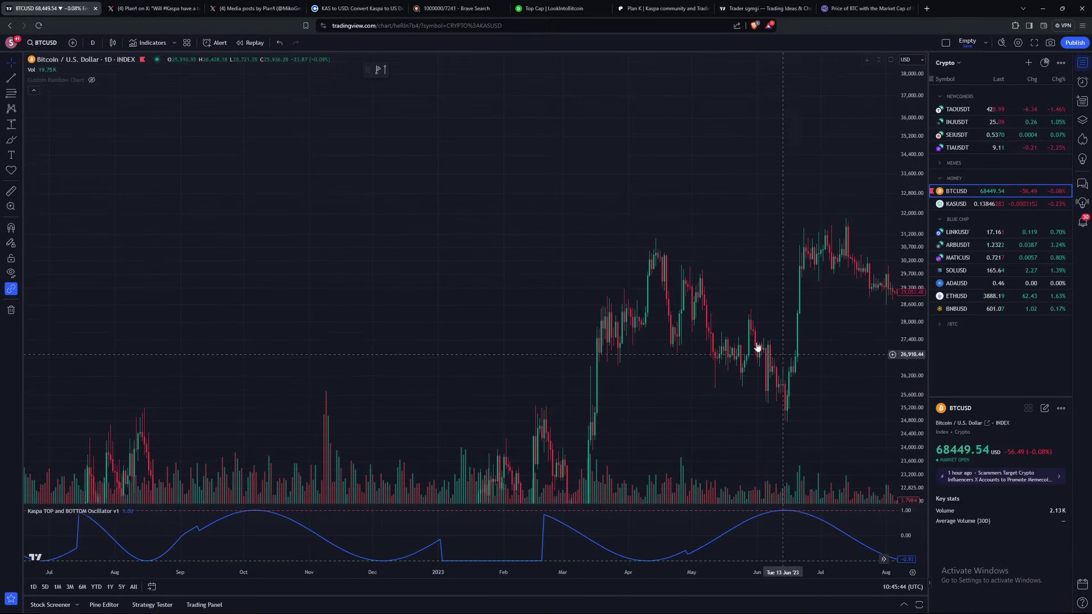
# Zoom out and compress the BTCUSD chart to show 2013–2020 history, including the 2017 peak
pyautogui.scroll(-5, 758, 347)
pyautogui.moveTo(911, 210); pyautogui.dragTo(905, 512)
pyautogui.moveTo(354, 194); pyautogui.dragTo(963, 142)
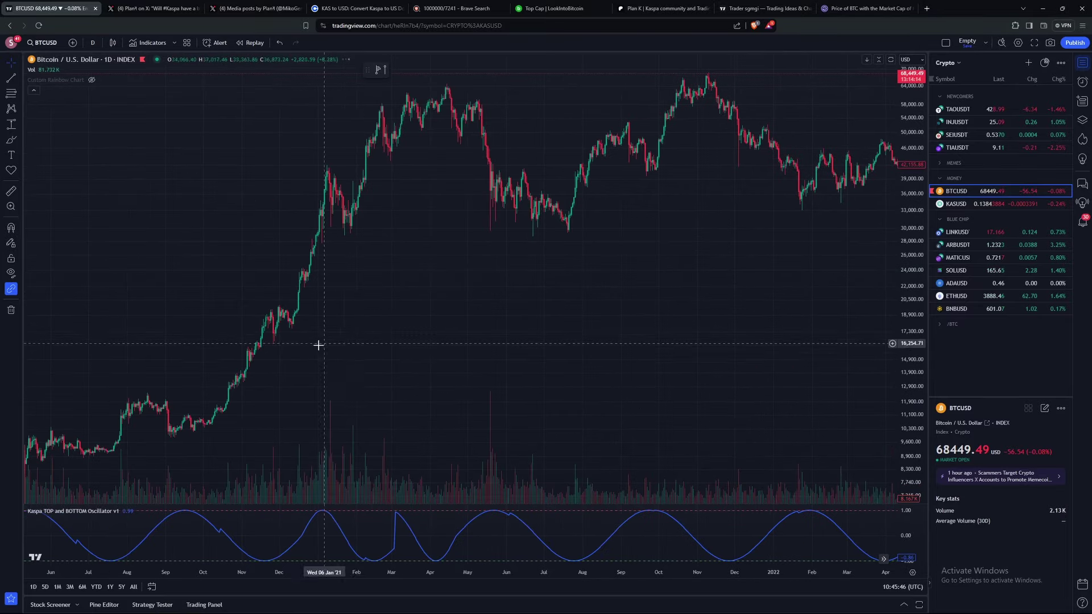
pyautogui.hscroll(-15, 318, 345)
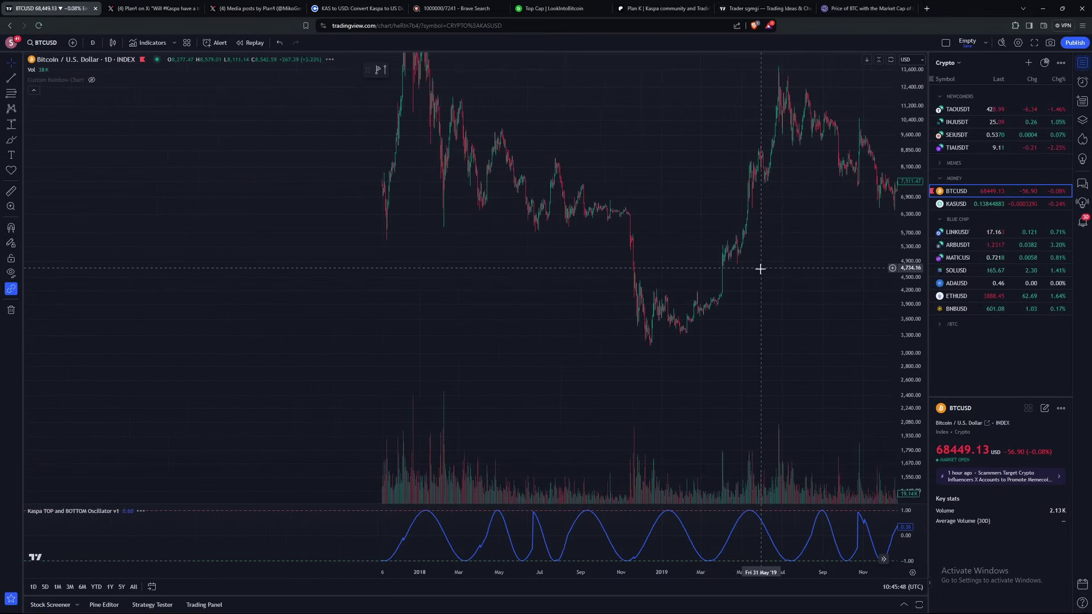
pyautogui.hscroll(-15, 471, 377)
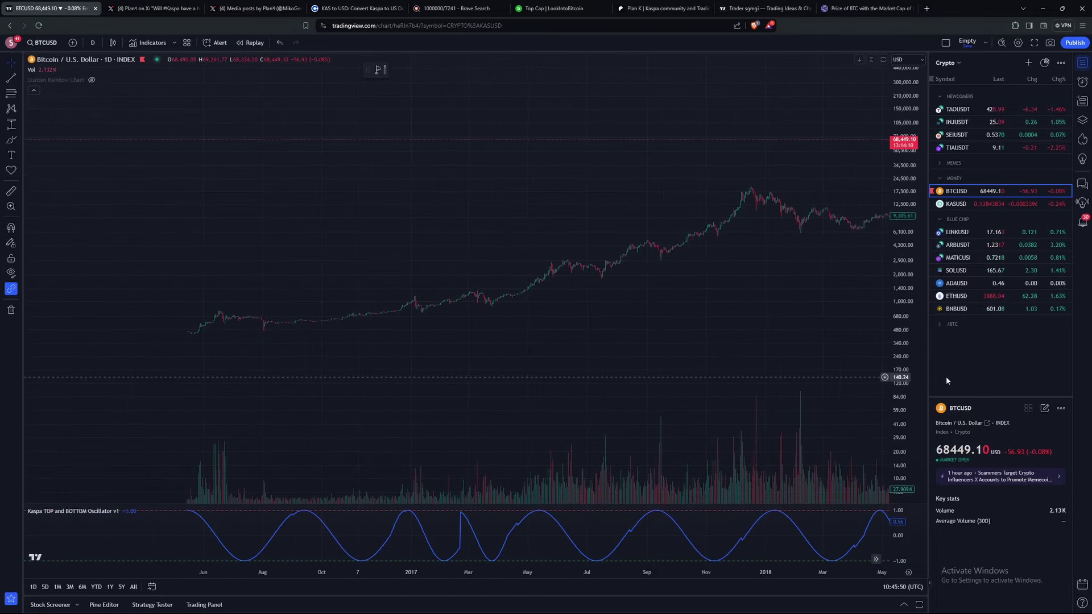
pyautogui.scroll(-10, 804, 402)
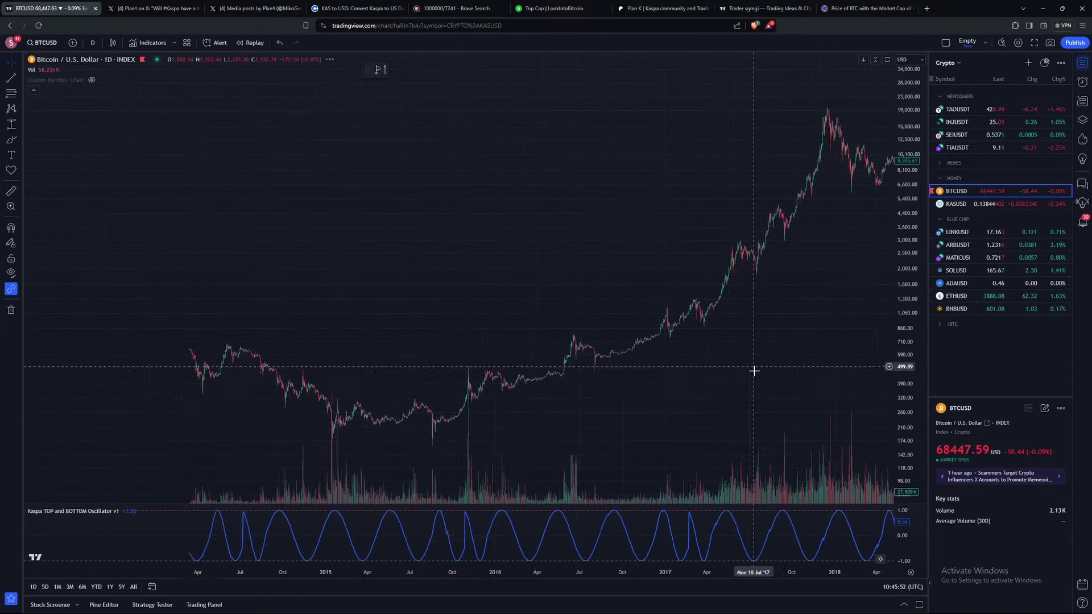
pyautogui.scroll(-10, 767, 397)
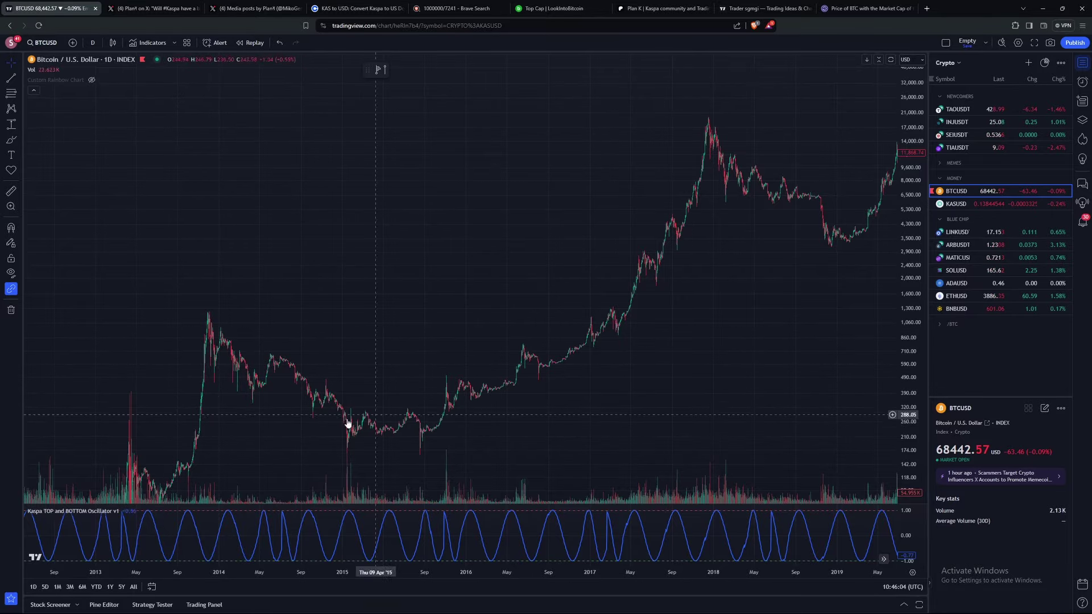
pyautogui.moveTo(777, 239); pyautogui.dragTo(693, 376)
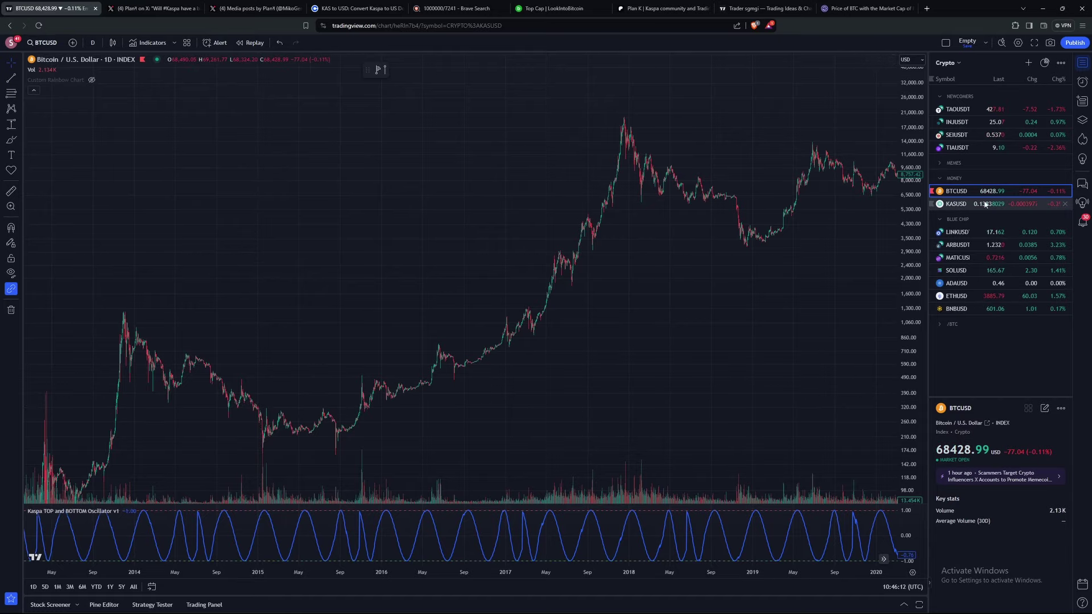
# Switch back to KASUSD and bring its earliest 2022 candles into view with a stretched price scale
pyautogui.click(956, 204)
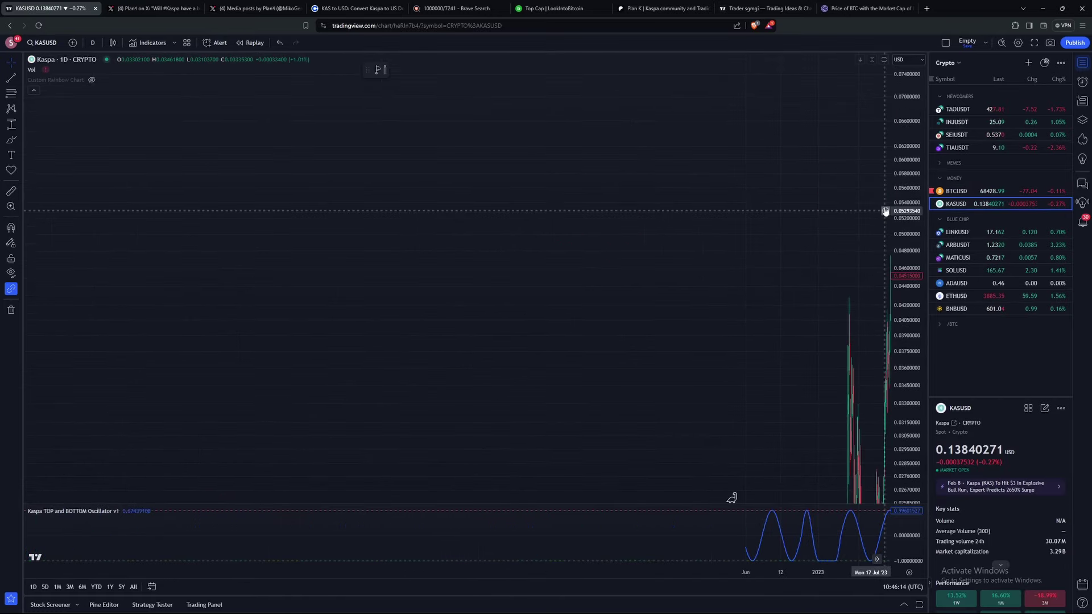
pyautogui.moveTo(665, 378); pyautogui.dragTo(373, 130)
pyautogui.moveTo(903, 172); pyautogui.dragTo(903, 472)
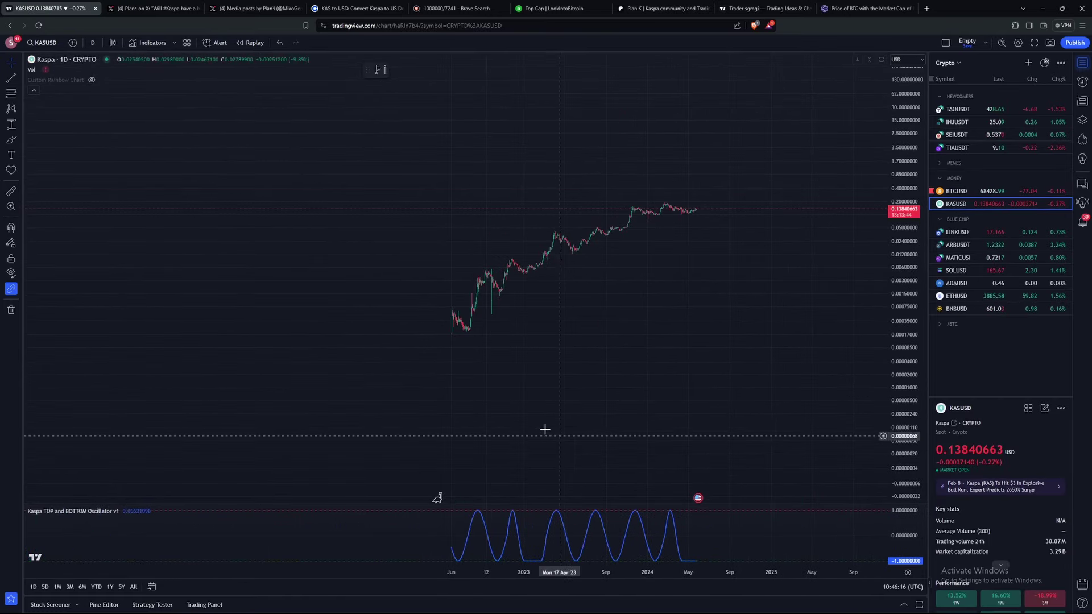
pyautogui.scroll(10, 512, 421)
pyautogui.scroll(5, 422, 384)
pyautogui.moveTo(165, 344); pyautogui.dragTo(814, 421)
pyautogui.moveTo(122, 361); pyautogui.dragTo(785, 294)
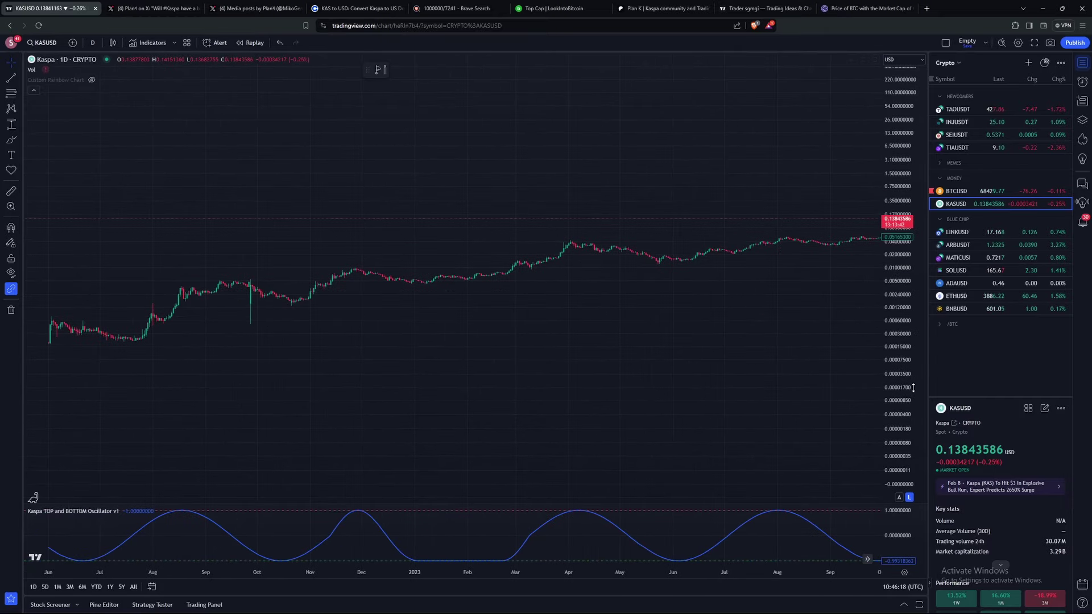
pyautogui.moveTo(911, 438); pyautogui.dragTo(904, 122)
pyautogui.moveTo(903, 348); pyautogui.dragTo(904, 178)
pyautogui.scroll(2, 541, 299)
pyautogui.moveTo(438, 300); pyautogui.dragTo(627, 403)
pyautogui.scroll(3, 588, 446)
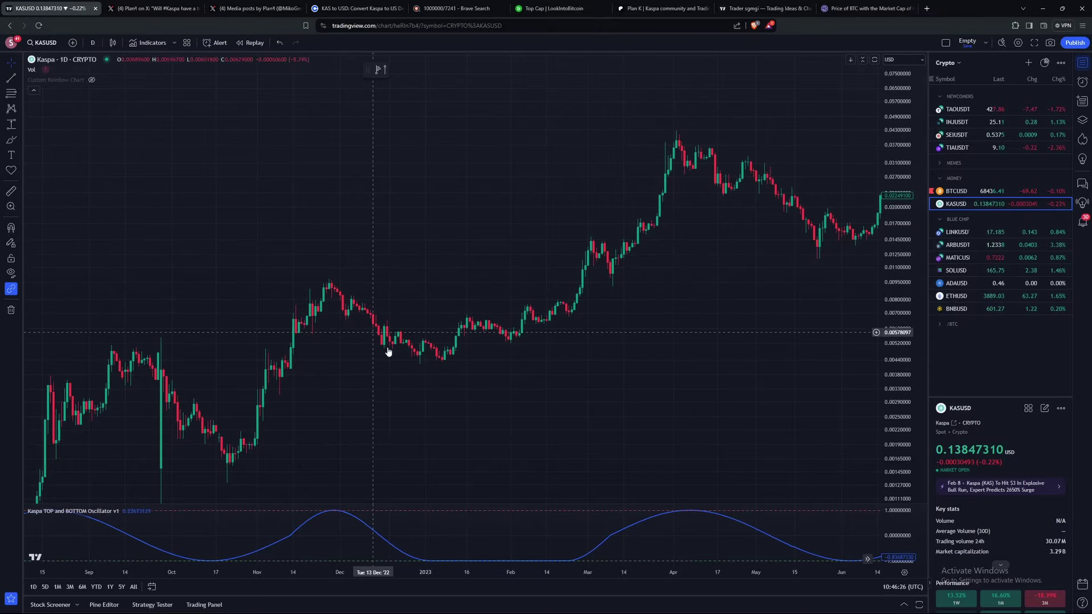
# Pan the Kaspa chart between the Jun 2022–Nov 2023 and Feb–Aug 2024 ranges
pyautogui.scroll(-2, 779, 362)
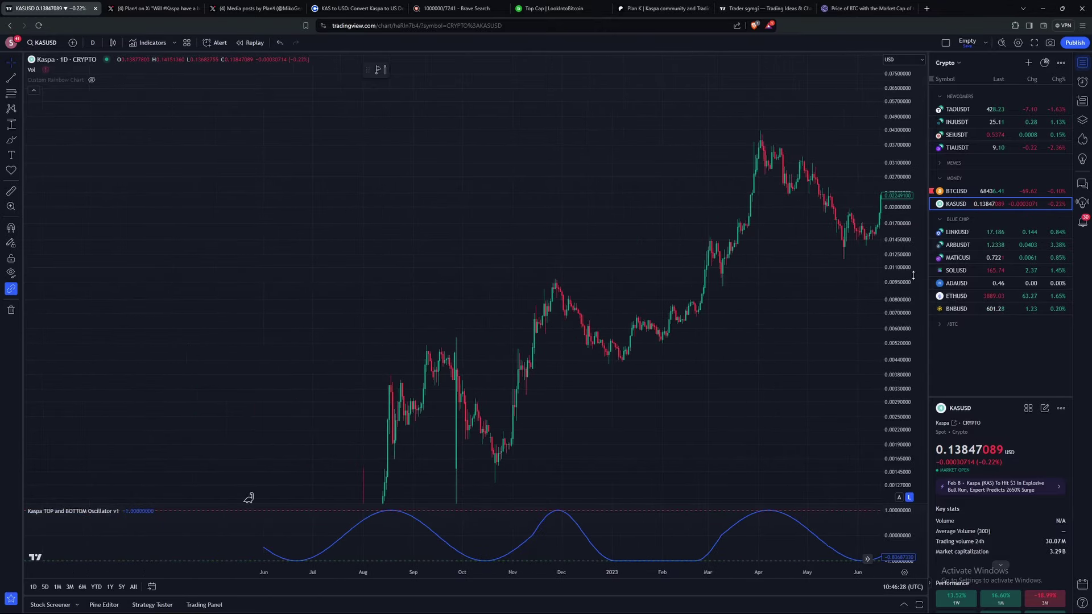
pyautogui.moveTo(913, 275); pyautogui.dragTo(912, 429)
pyautogui.moveTo(807, 417); pyautogui.dragTo(548, 437)
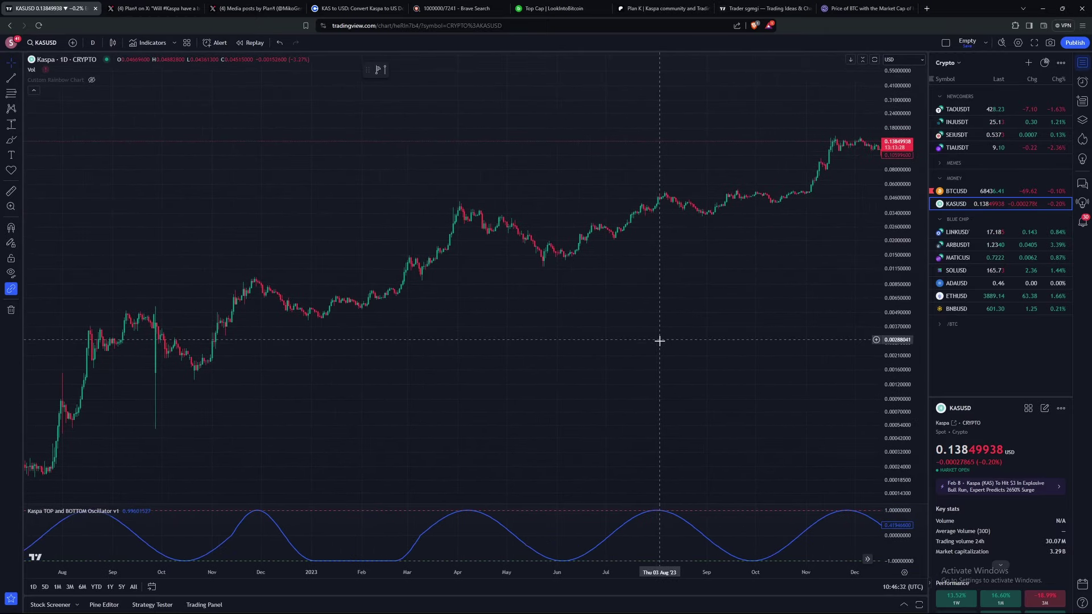
pyautogui.scroll(-1, 670, 385)
pyautogui.moveTo(677, 403); pyautogui.dragTo(639, 417)
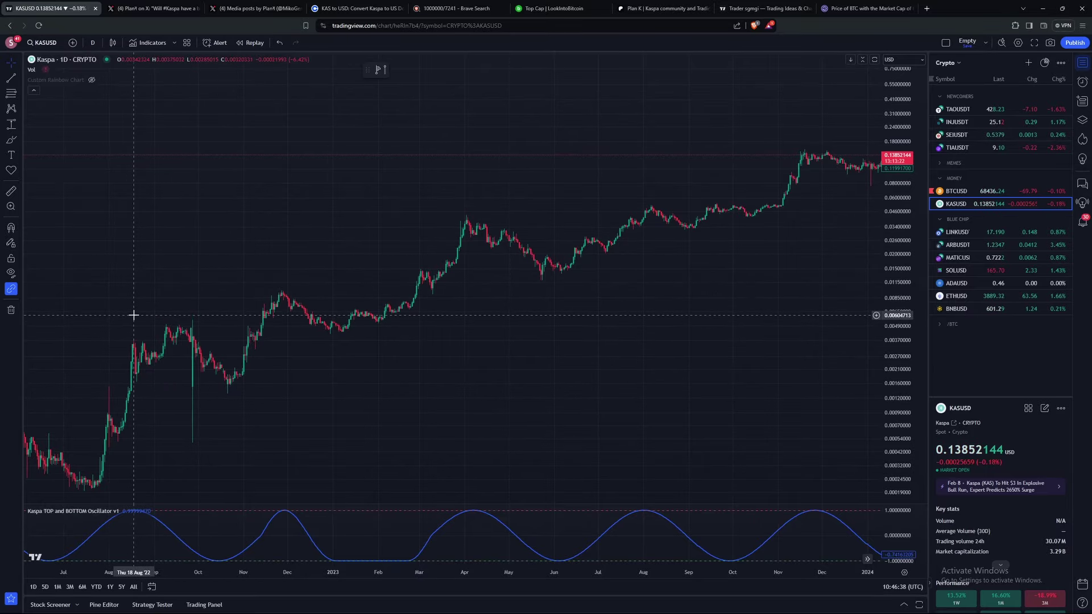
pyautogui.moveTo(773, 315); pyautogui.dragTo(479, 259)
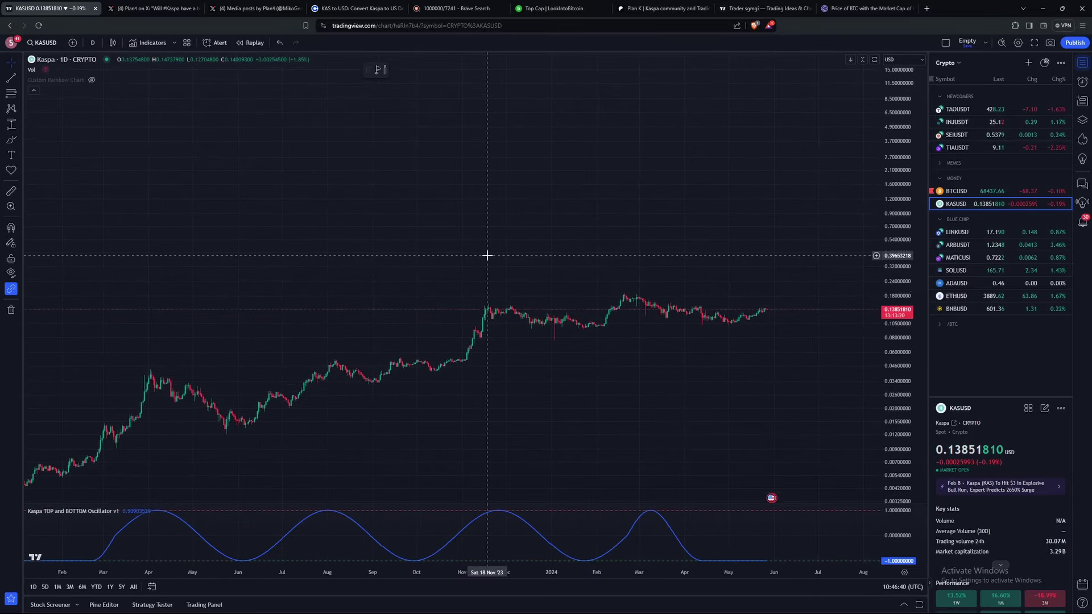
pyautogui.moveTo(455, 417); pyautogui.dragTo(817, 290)
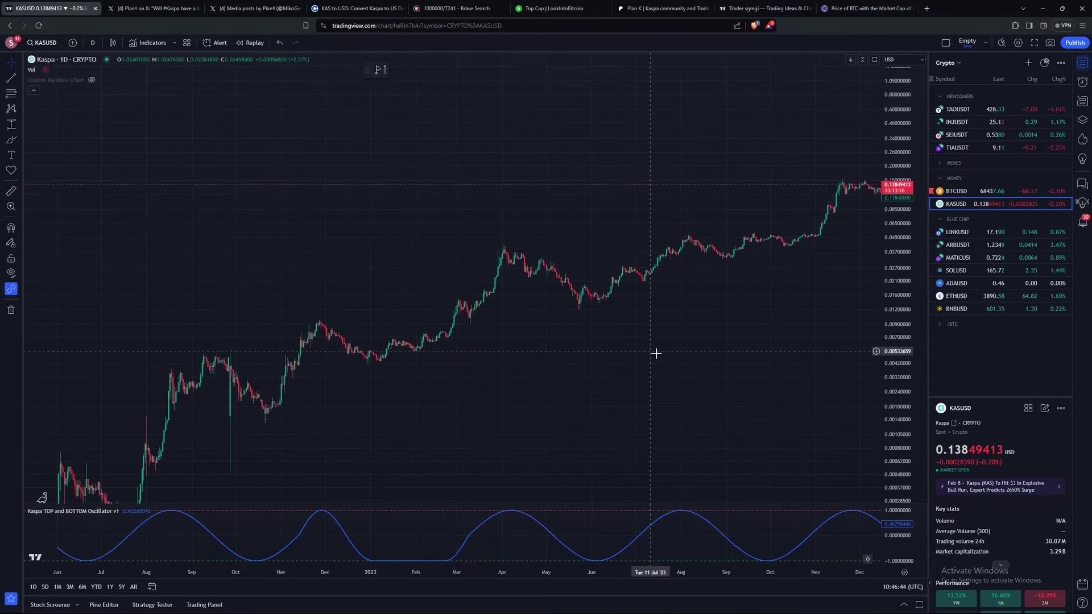
pyautogui.moveTo(639, 317); pyautogui.dragTo(529, 268)
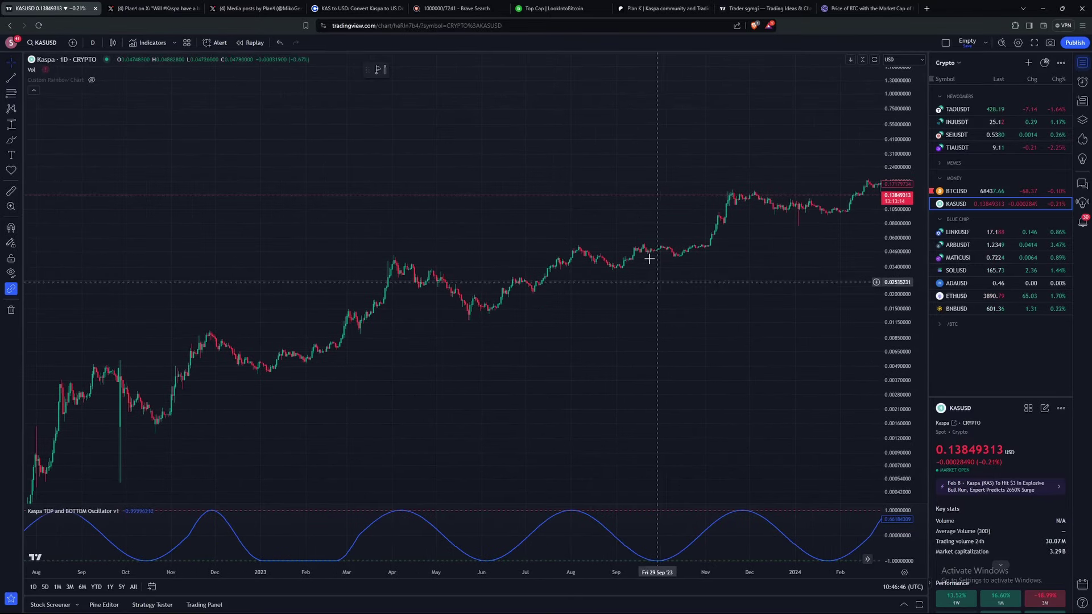
pyautogui.moveTo(488, 380); pyautogui.dragTo(634, 383)
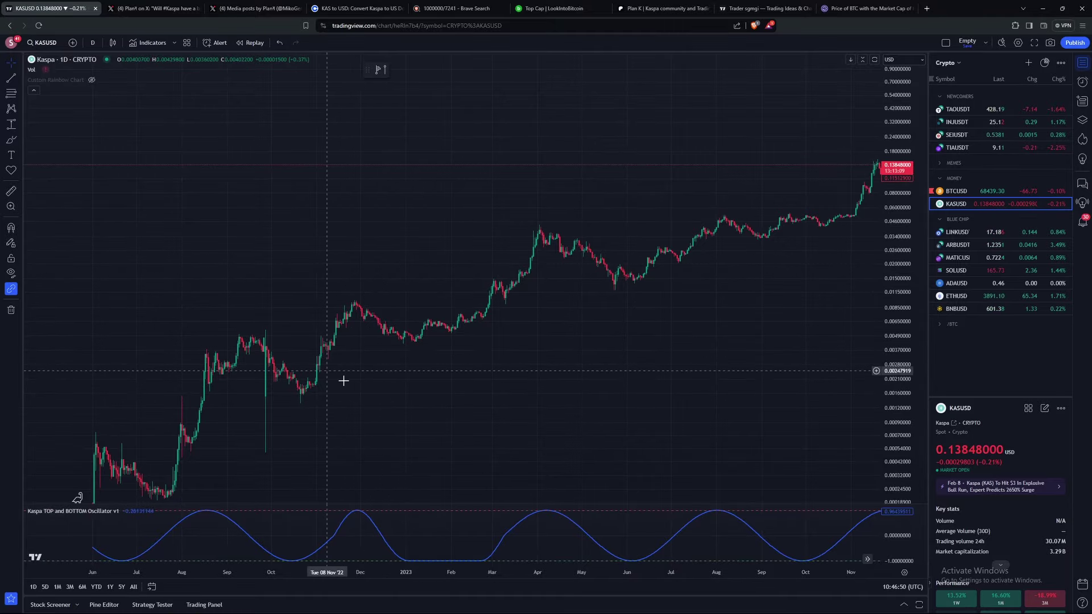
pyautogui.moveTo(881, 326); pyautogui.dragTo(499, 368)
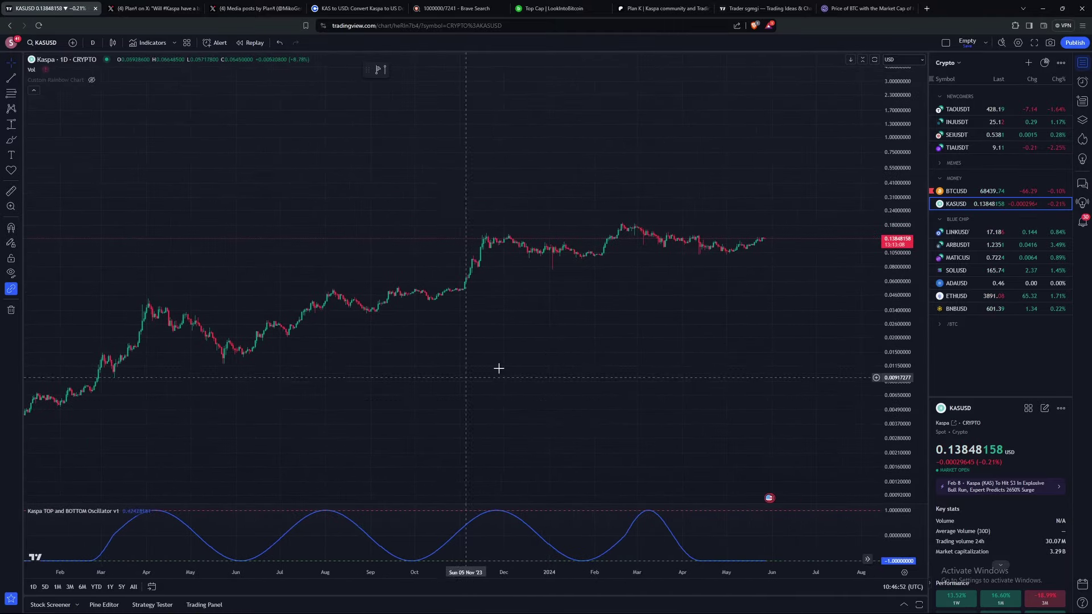
# Zoom out and nudge the candles to frame mid-2022 through mid-2024
pyautogui.scroll(-1, 685, 305)
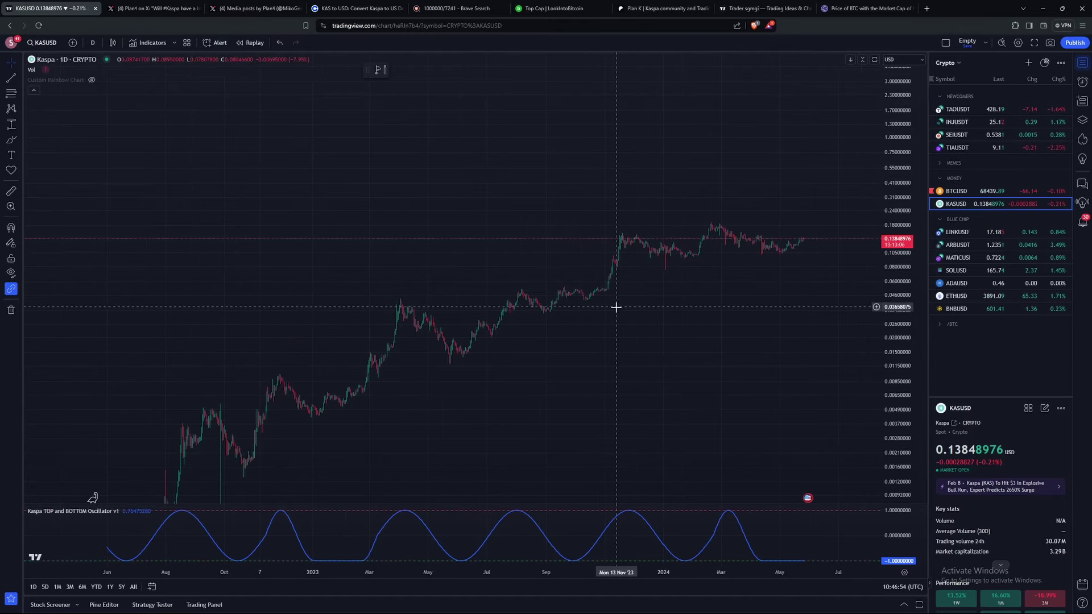
pyautogui.scroll(-1, 725, 292)
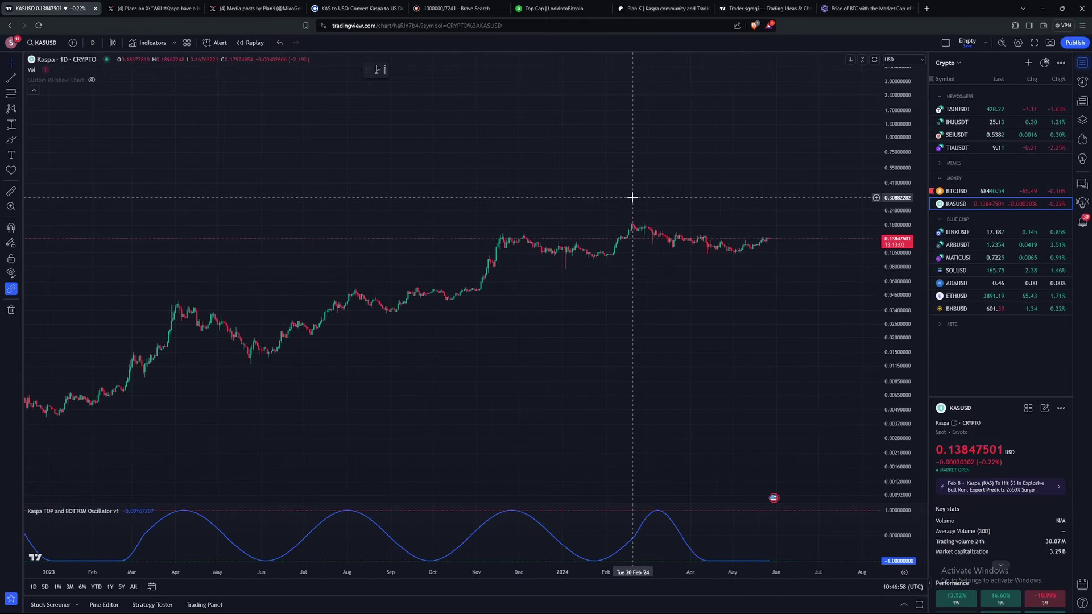
pyautogui.scroll(-1, 614, 336)
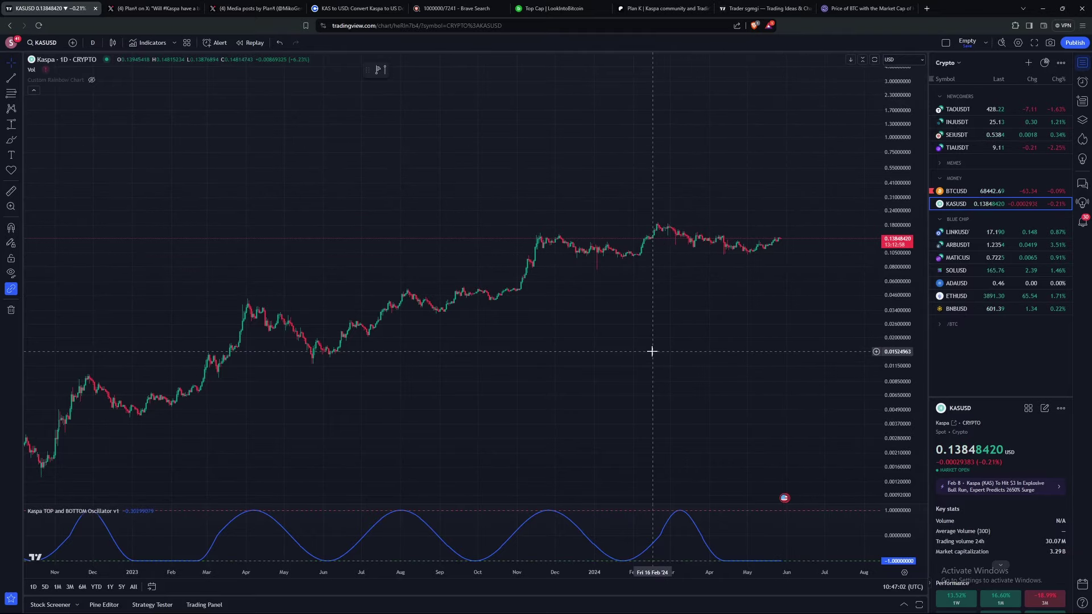
pyautogui.moveTo(353, 429); pyautogui.dragTo(437, 359)
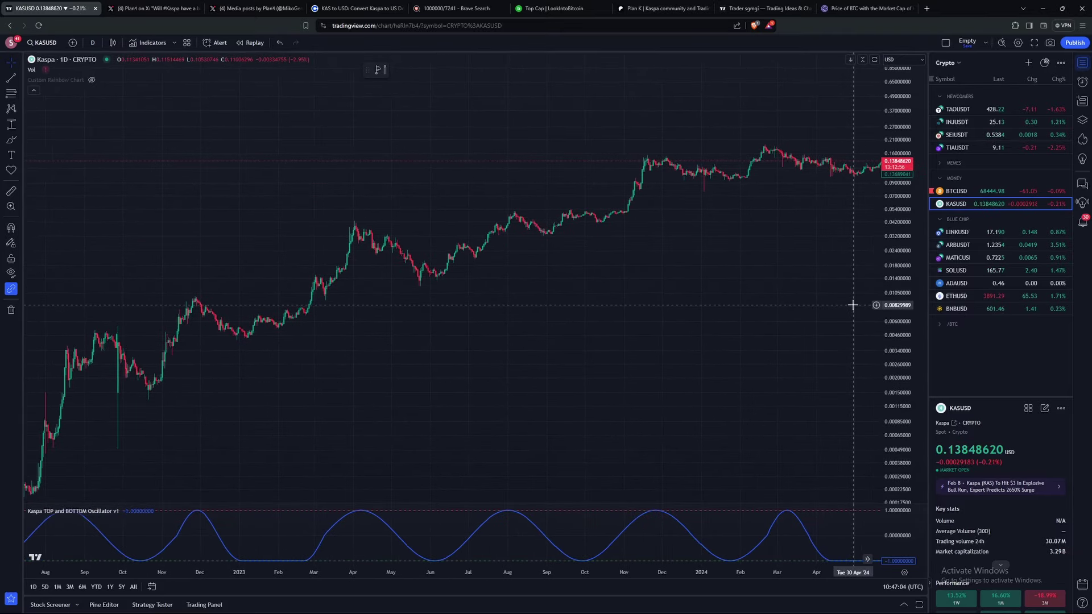
pyautogui.moveTo(626, 391)
pyautogui.mouseDown()
pyautogui.moveTo(580, 395)
pyautogui.moveTo(573, 406)
pyautogui.moveTo(638, 403)
pyautogui.mouseUp()
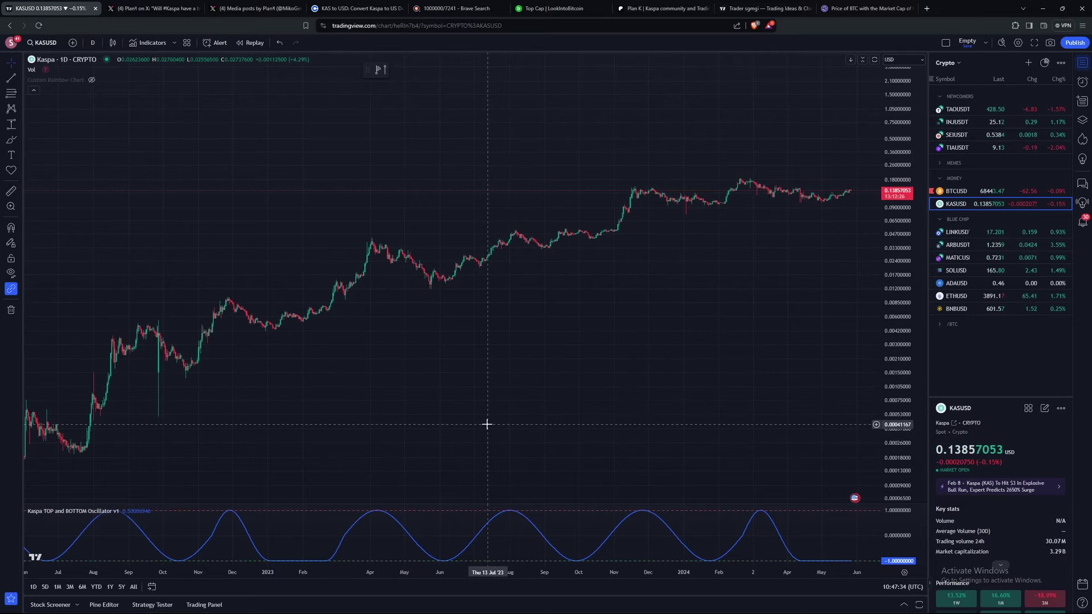
pyautogui.scroll(-3, 512, 421)
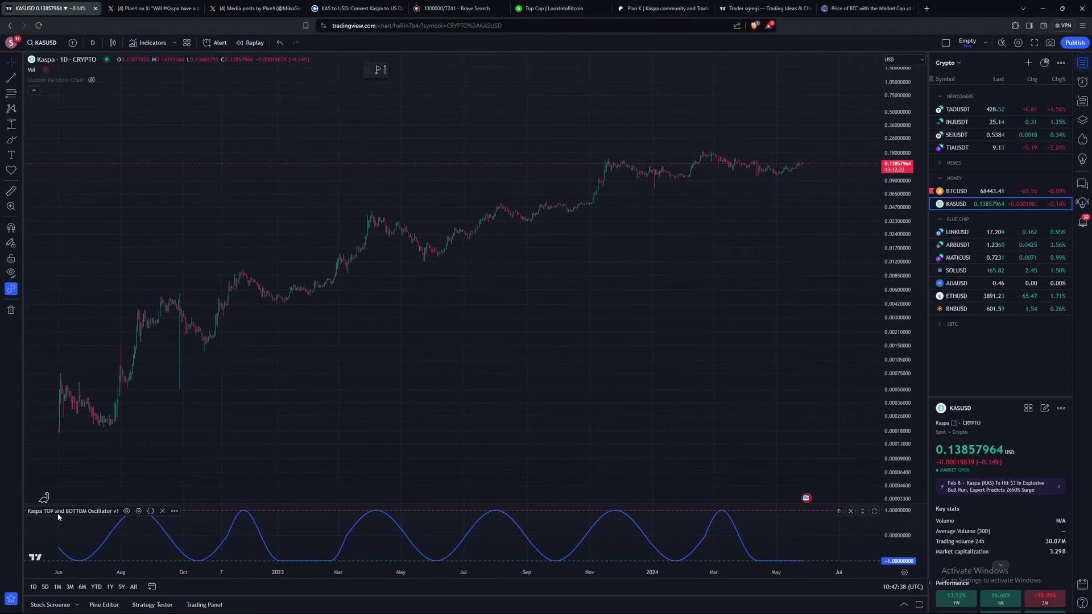
pyautogui.click(852, 514)
pyautogui.scroll(3, 677, 404)
pyautogui.moveTo(413, 419); pyautogui.dragTo(584, 451)
pyautogui.scroll(-1, 724, 444)
pyautogui.moveTo(715, 453); pyautogui.dragTo(638, 466)
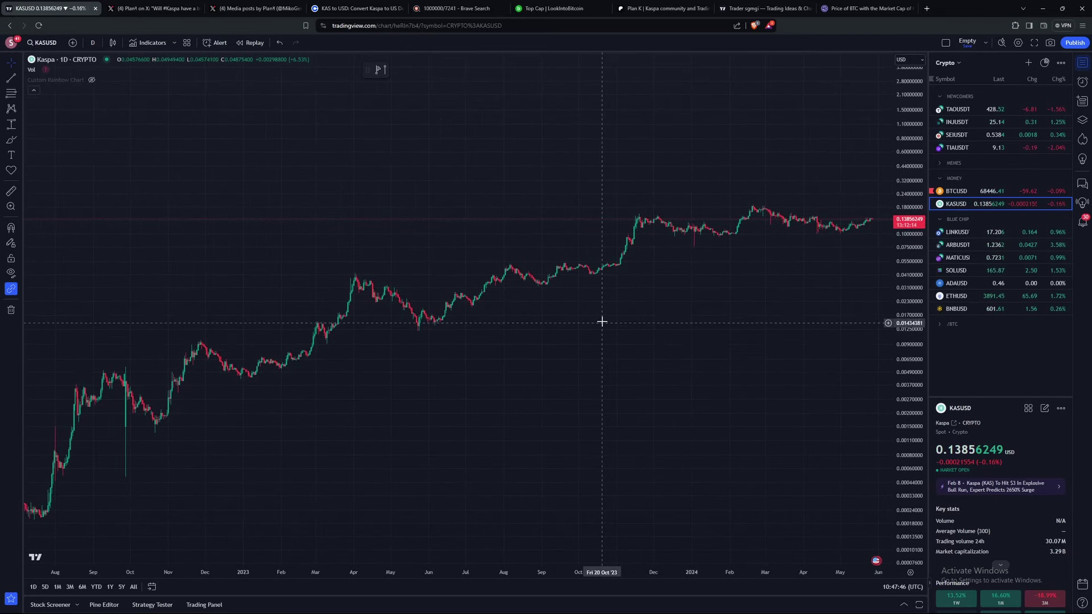
pyautogui.moveTo(905, 400); pyautogui.dragTo(906, 362)
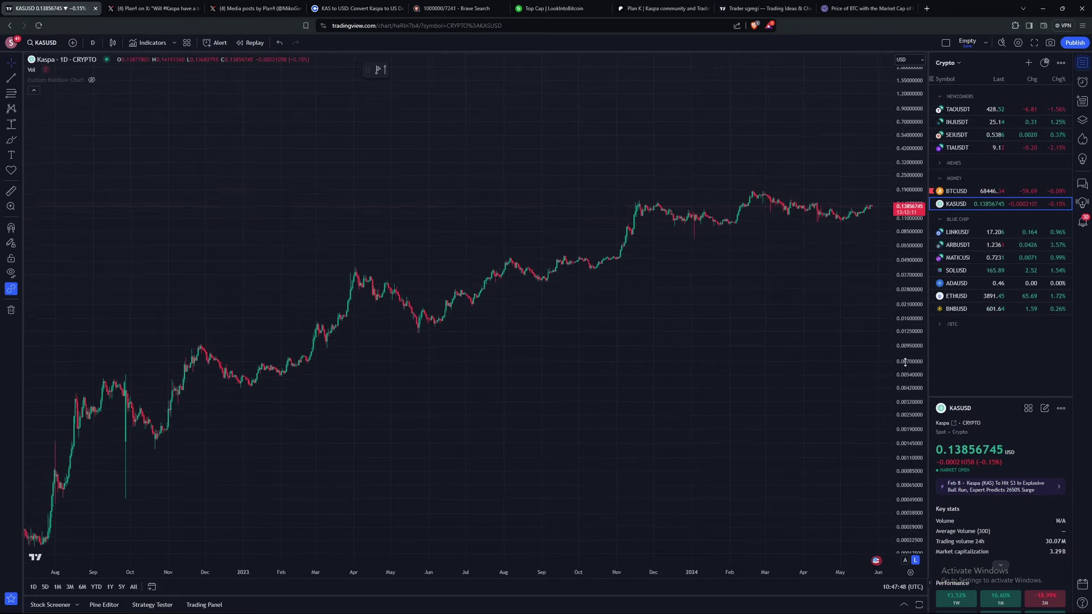
pyautogui.moveTo(575, 473); pyautogui.dragTo(584, 429)
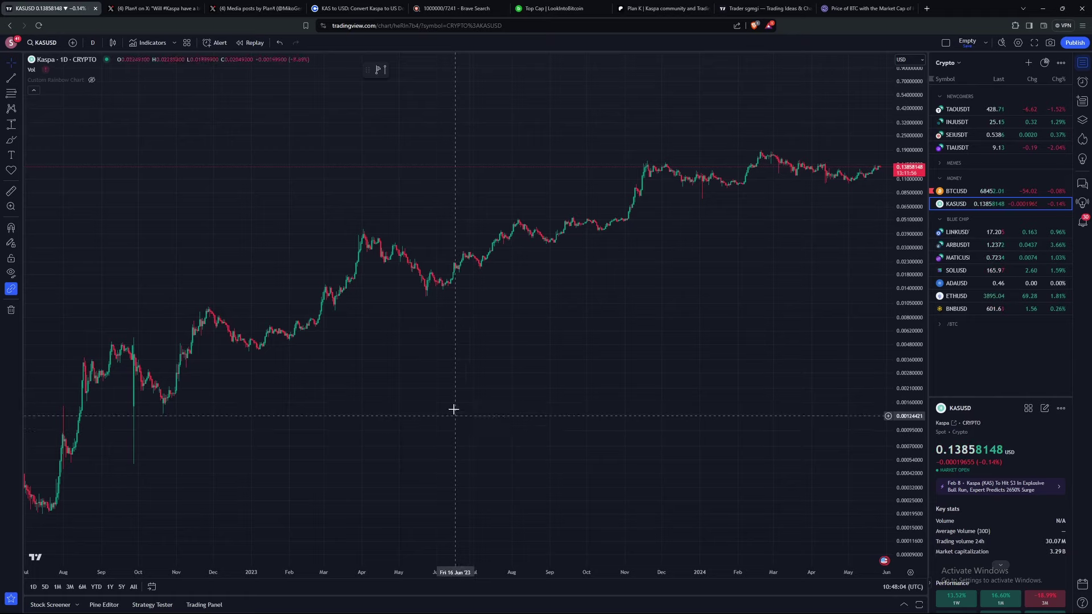
pyautogui.scroll(-3, 736, 421)
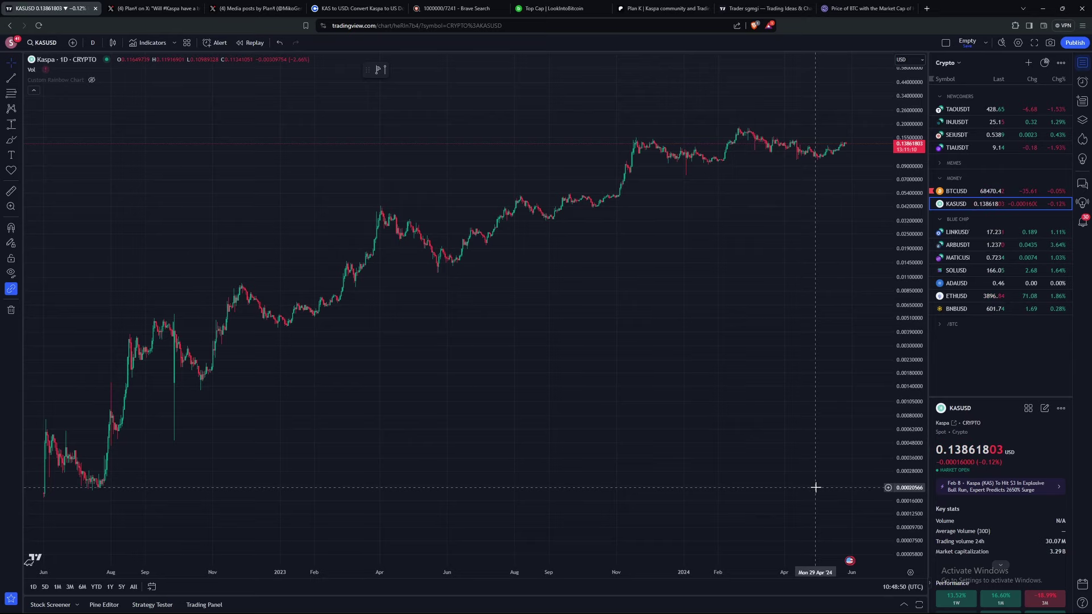
pyautogui.moveTo(924, 340); pyautogui.dragTo(887, 435)
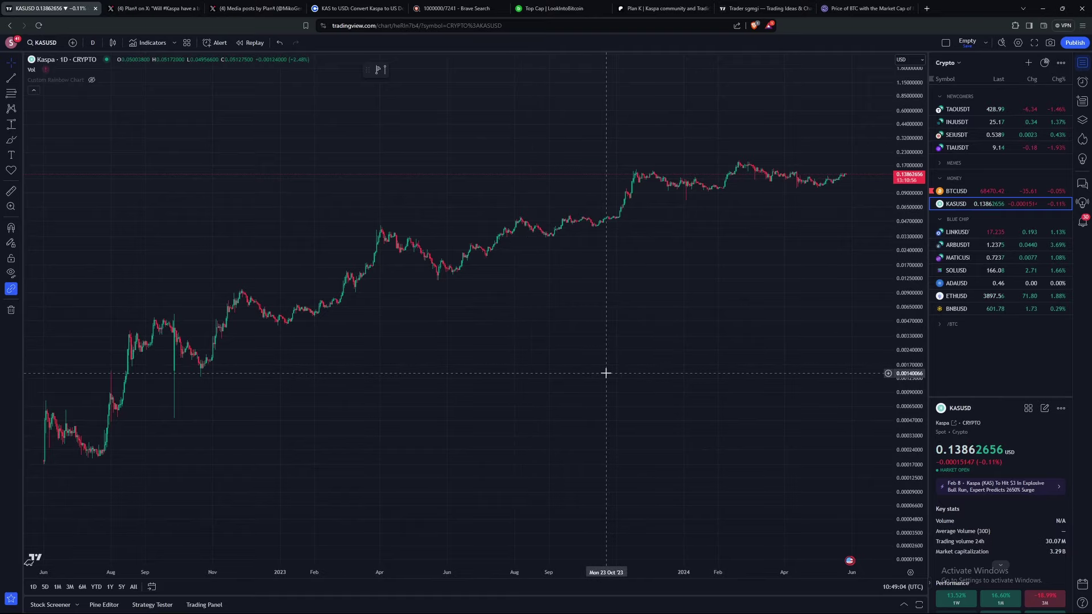
pyautogui.scroll(-1, 691, 423)
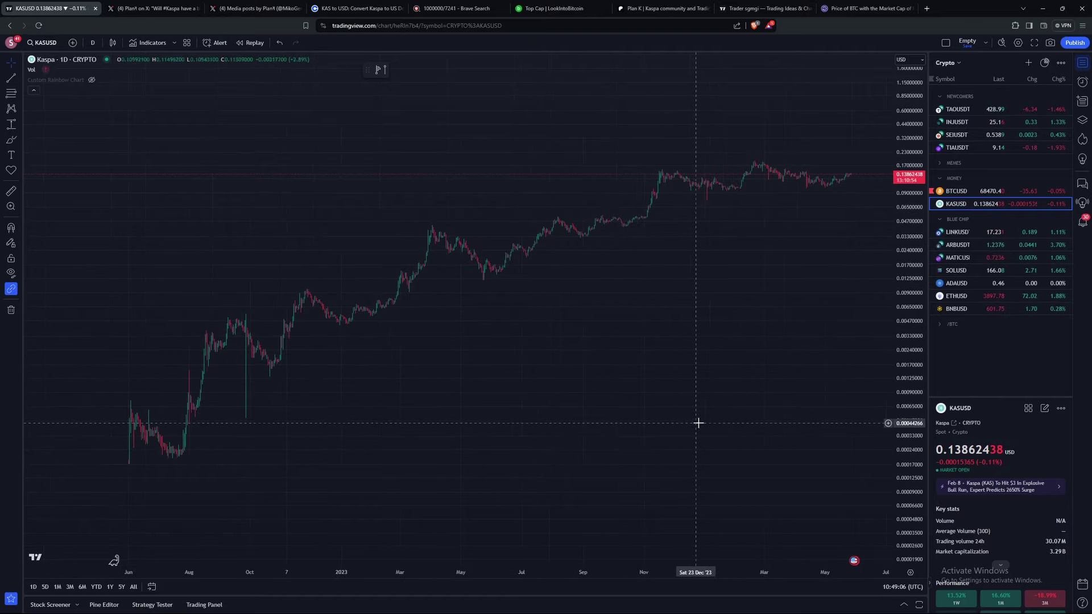
pyautogui.scroll(2, 694, 435)
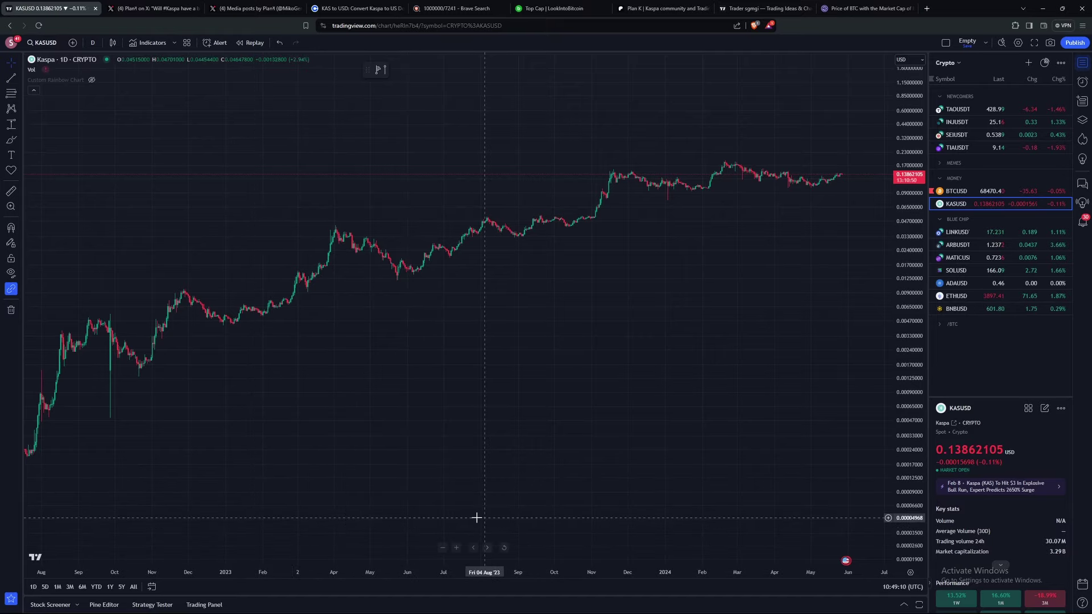
pyautogui.moveTo(506, 436); pyautogui.dragTo(550, 431)
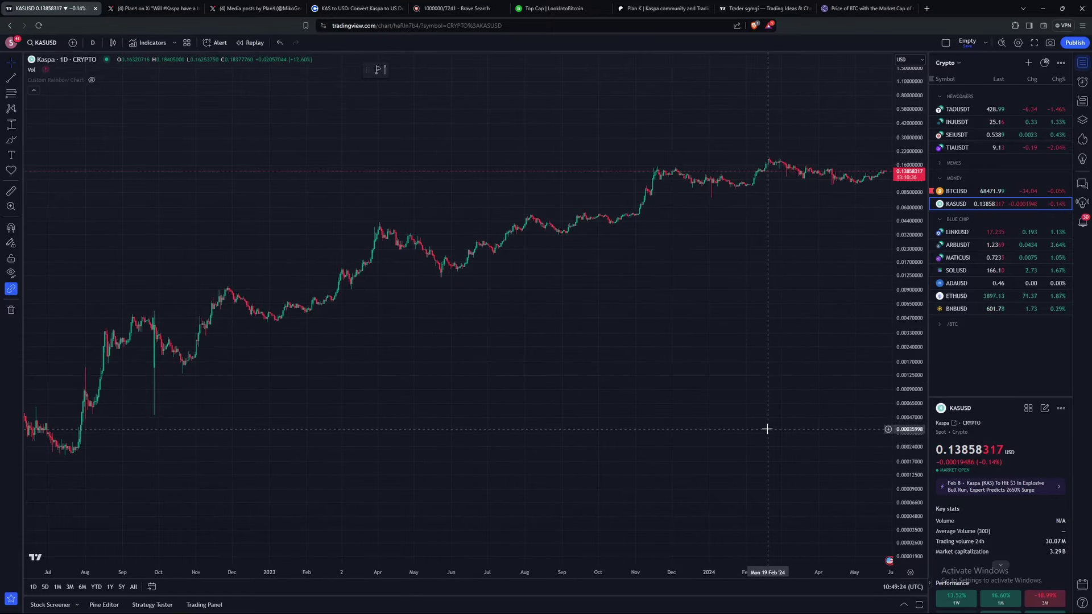
pyautogui.moveTo(660, 343); pyautogui.dragTo(585, 392)
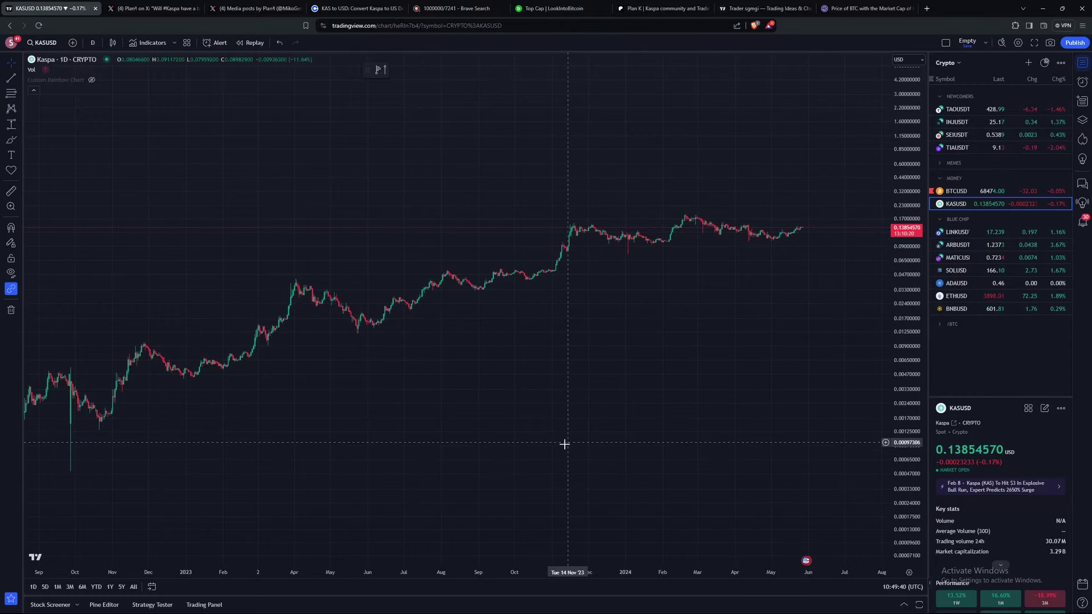
pyautogui.moveTo(475, 482); pyautogui.dragTo(571, 476)
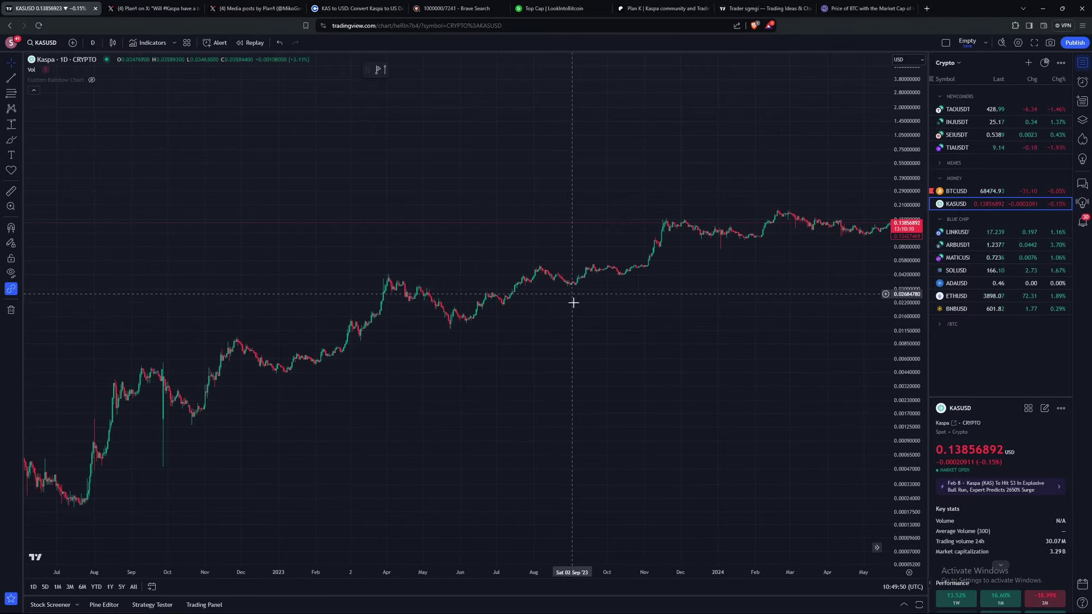
pyautogui.moveTo(637, 381); pyautogui.dragTo(599, 390)
pyautogui.hscroll(5, 759, 264)
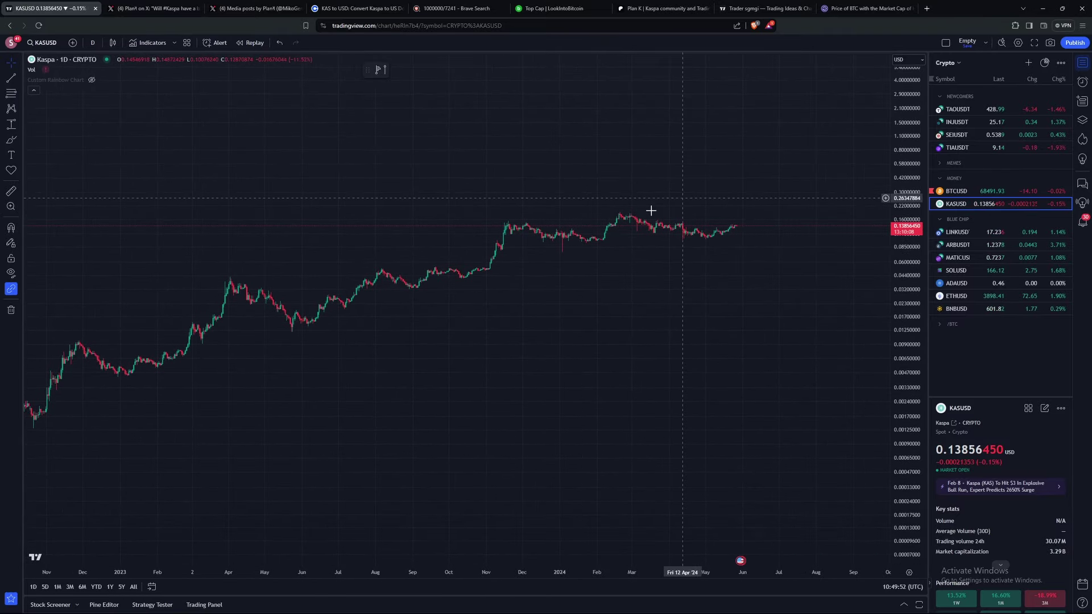
pyautogui.moveTo(908, 377); pyautogui.dragTo(903, 210)
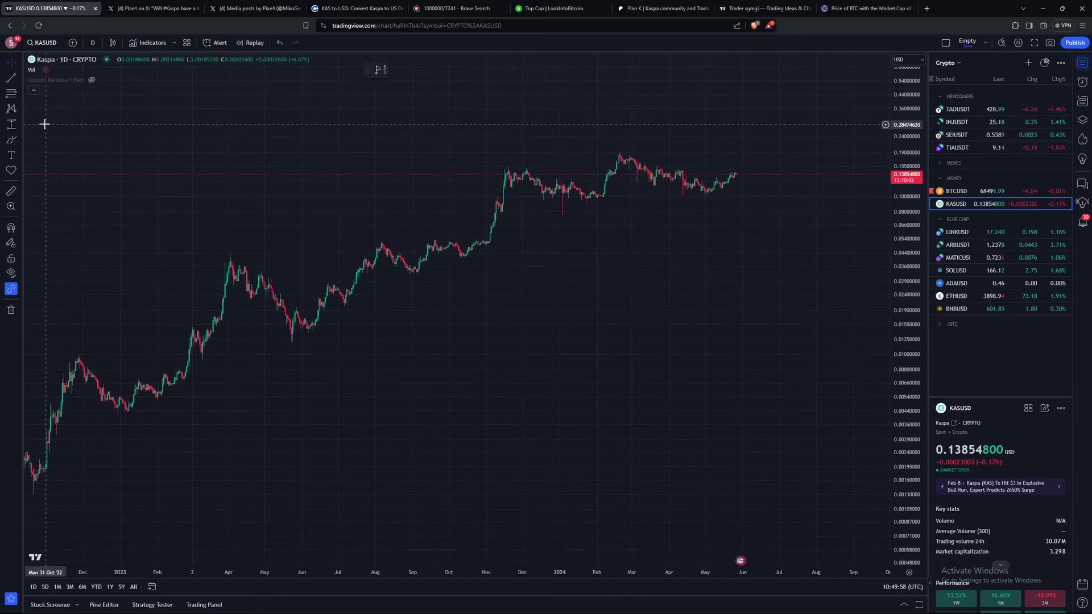
# Add the invite-only Bottom Kas and Top Kas band indicators to the Kaspa chart
pyautogui.click(36, 92)
pyautogui.click(154, 48)
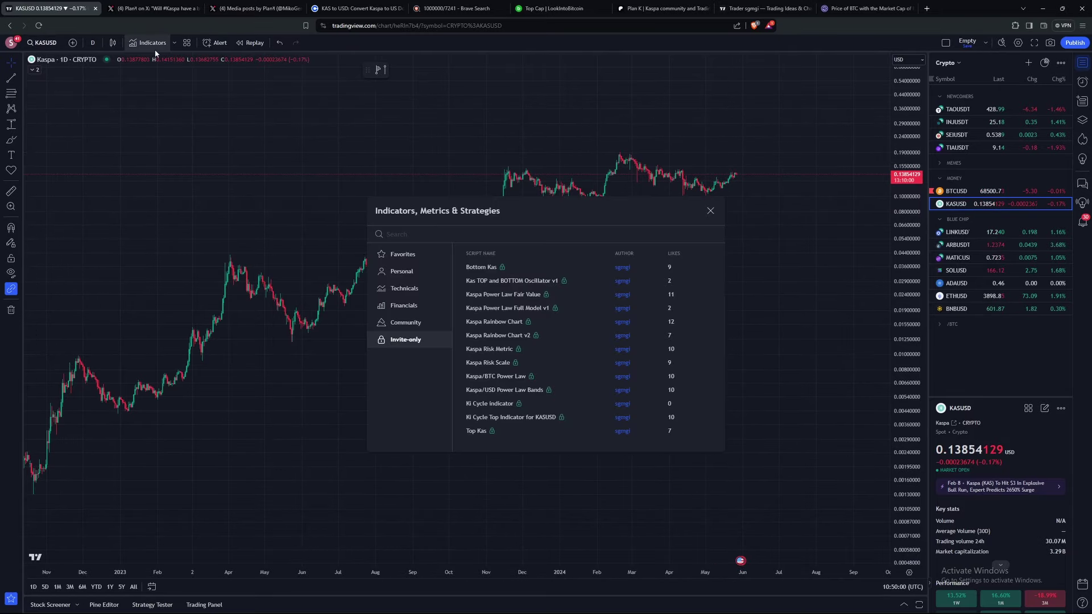
pyautogui.click(543, 271)
pyautogui.click(505, 431)
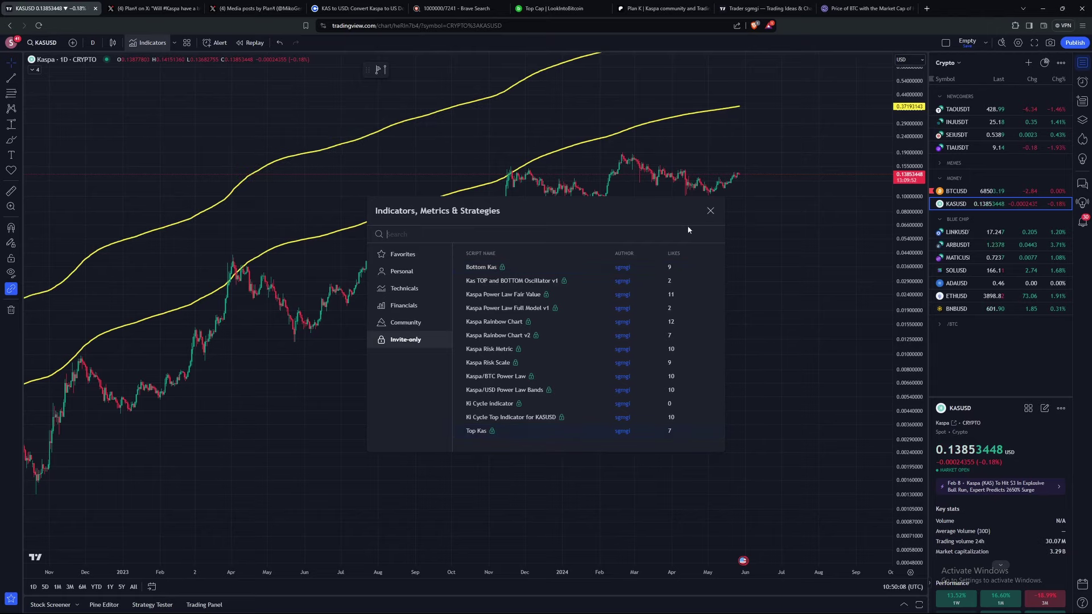
pyautogui.click(710, 210)
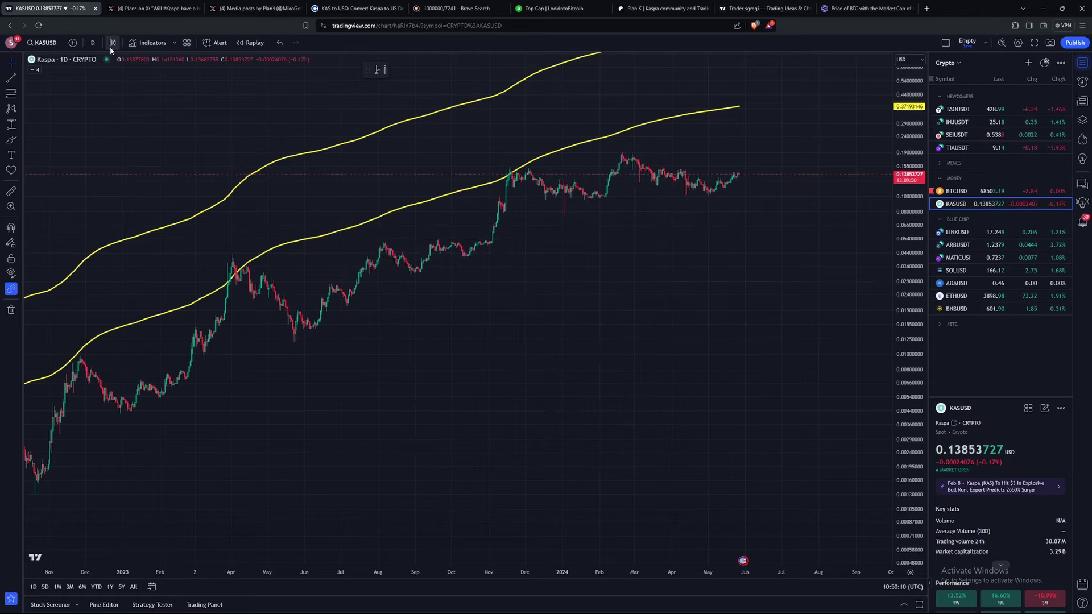
pyautogui.click(96, 43)
# Switch Kaspa to 1-week candles and frame the price history between the two bands
pyautogui.click(111, 411)
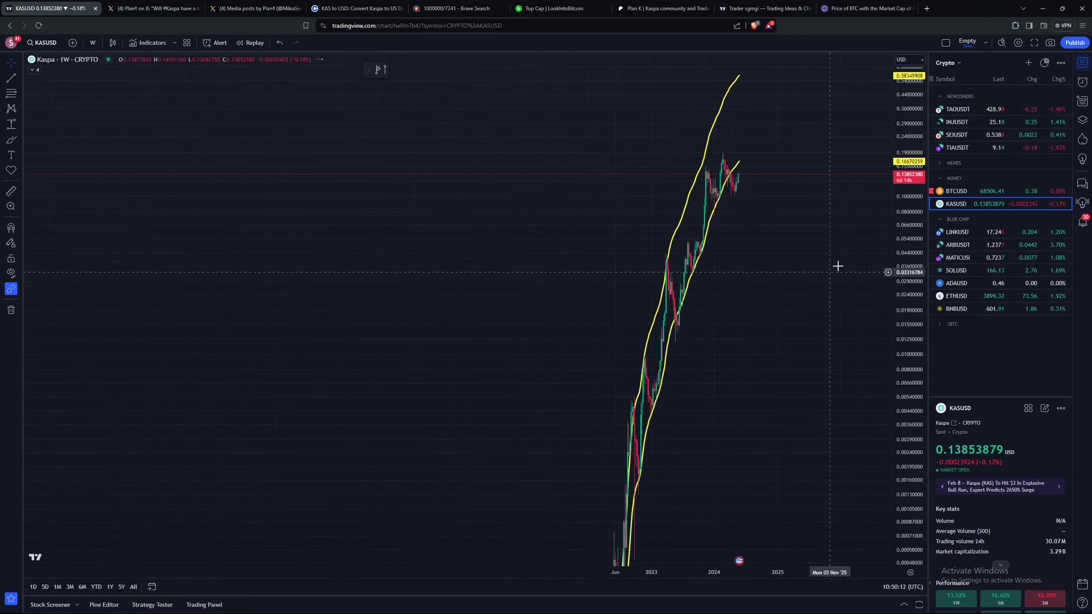
pyautogui.moveTo(380, 455); pyautogui.dragTo(643, 407)
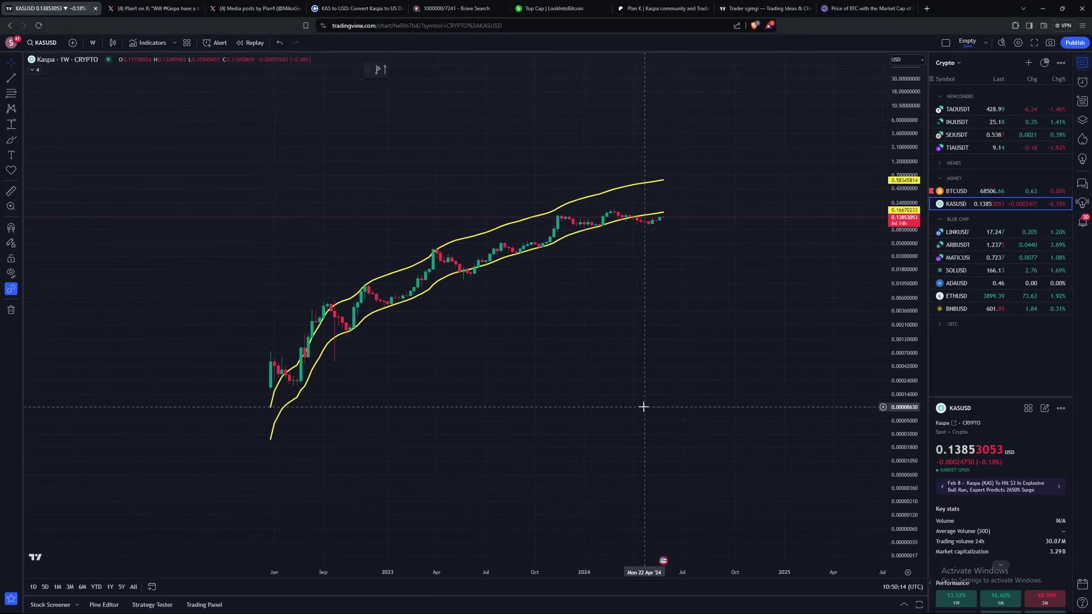
pyautogui.scroll(3, 643, 407)
pyautogui.moveTo(892, 417); pyautogui.dragTo(892, 322)
pyautogui.moveTo(509, 340); pyautogui.dragTo(734, 378)
pyautogui.moveTo(721, 463); pyautogui.dragTo(622, 489)
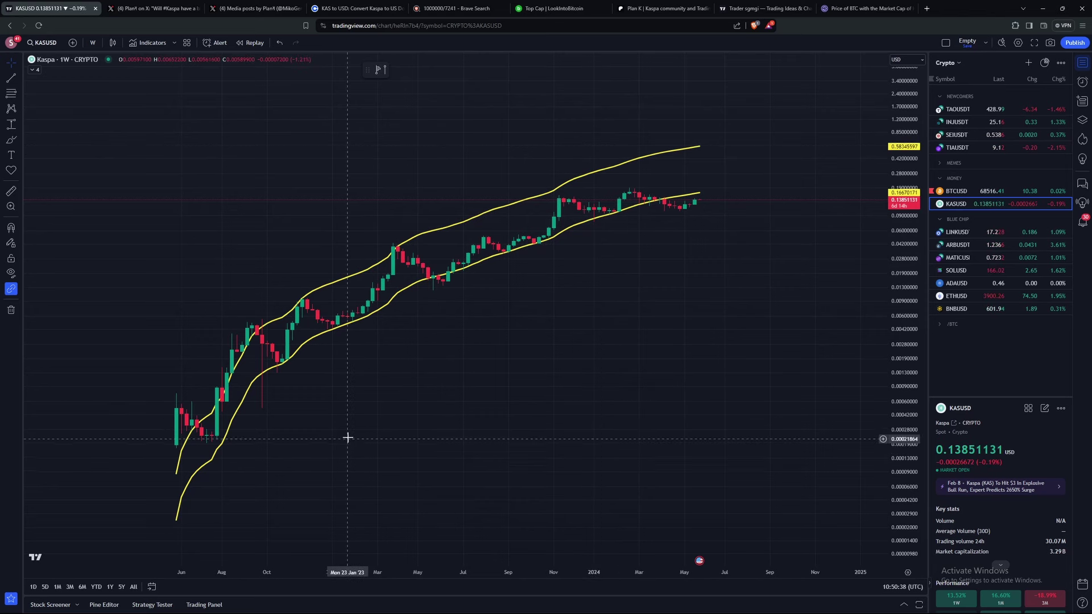
pyautogui.click(559, 10)
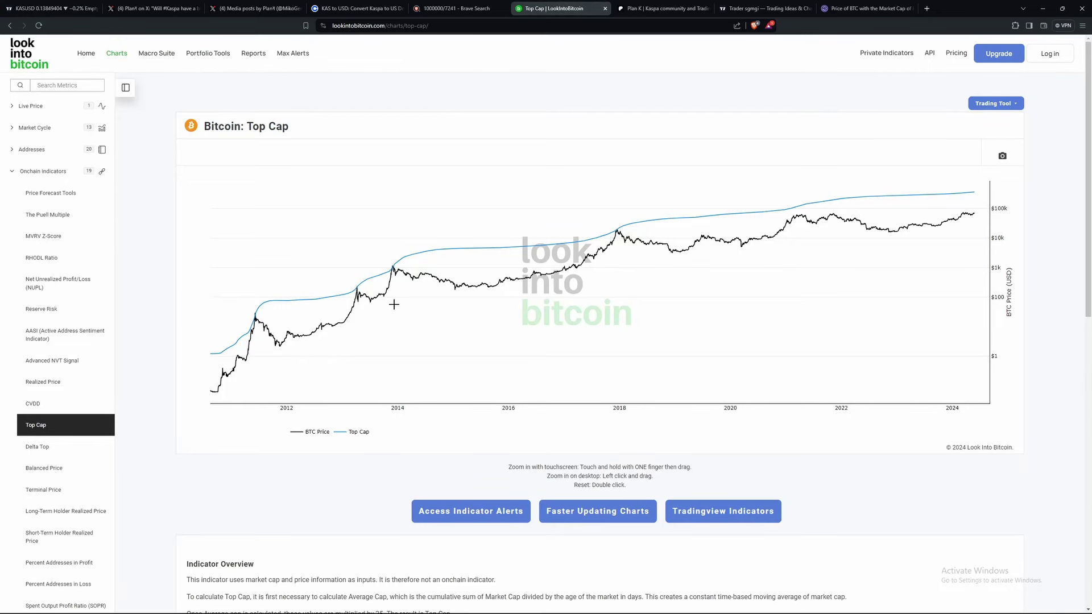
pyautogui.moveTo(447, 241)
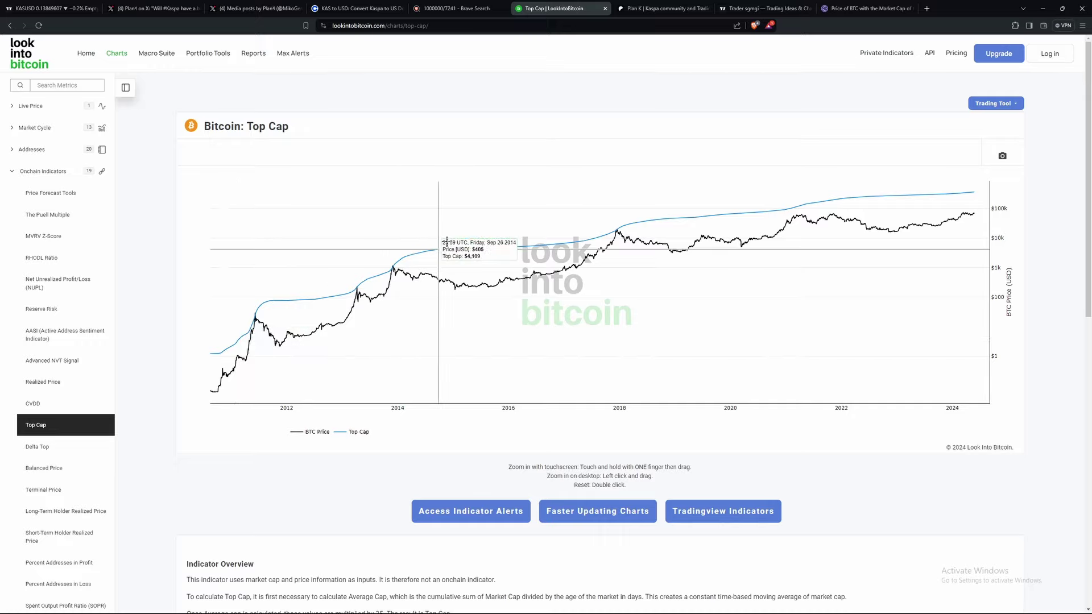
pyautogui.moveTo(228, 370)
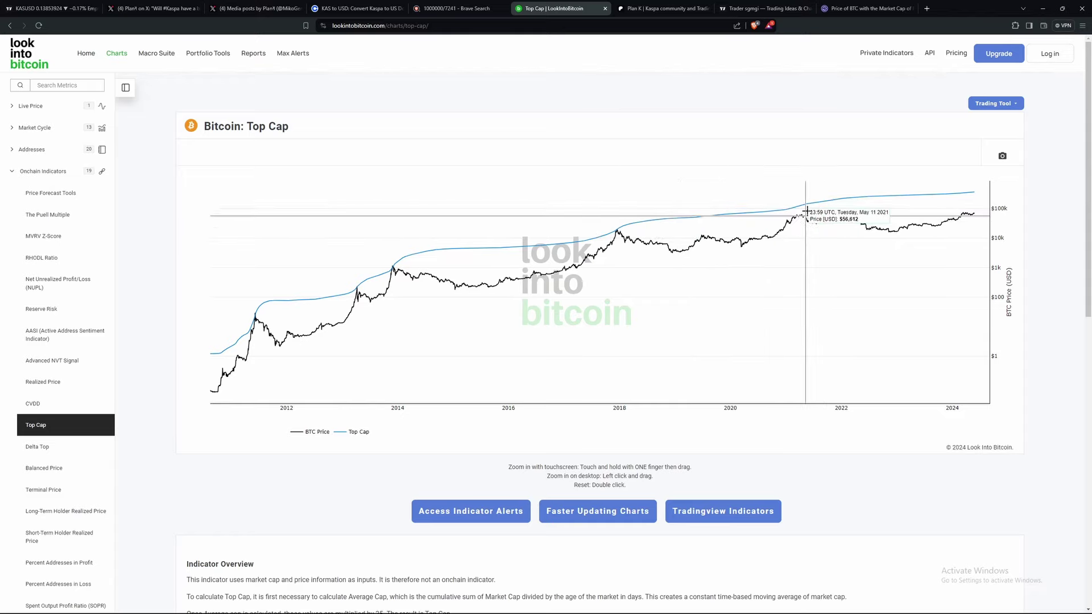
pyautogui.click(105, 3)
pyautogui.click(93, 3)
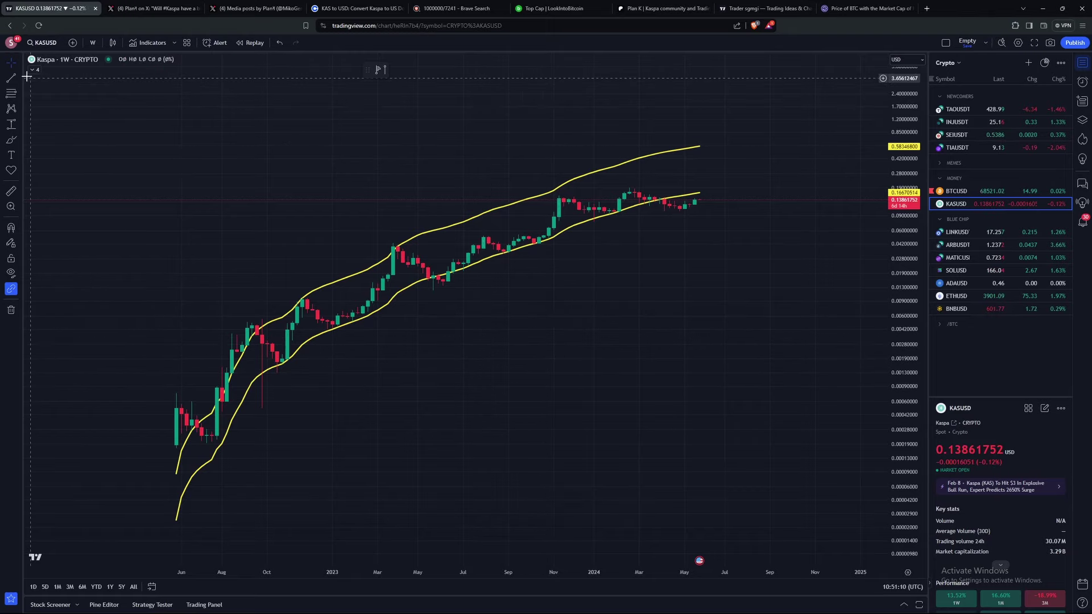
# Delete both band indicators and add the Kaspa Risk Scale and Kaspa Risk Metric panes
pyautogui.middleClick(514, 205)
pyautogui.click(535, 250)
pyautogui.press('Delete')
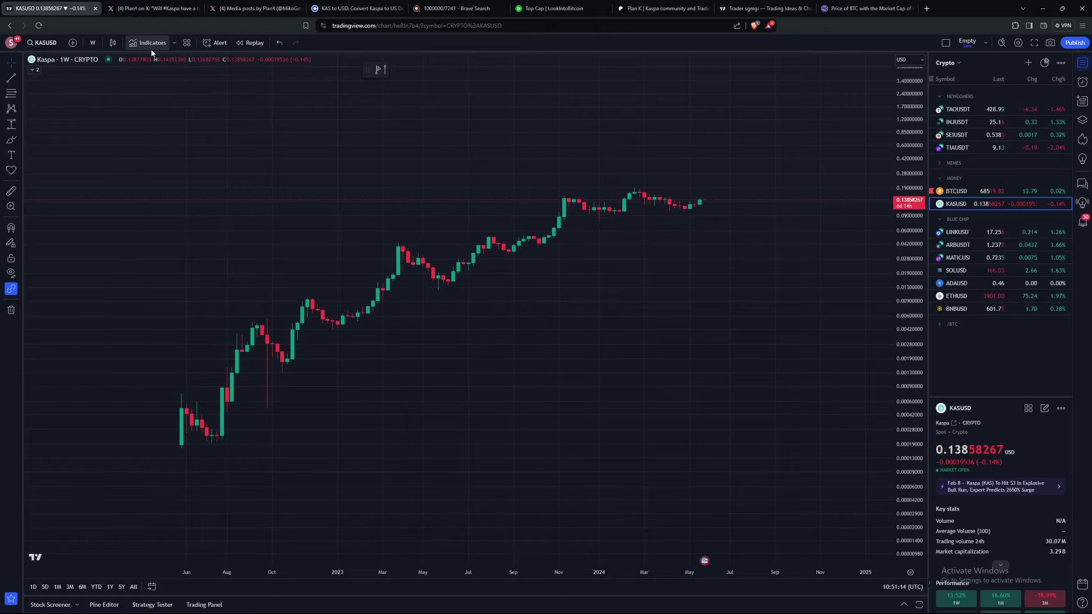
pyautogui.click(151, 44)
pyautogui.click(494, 363)
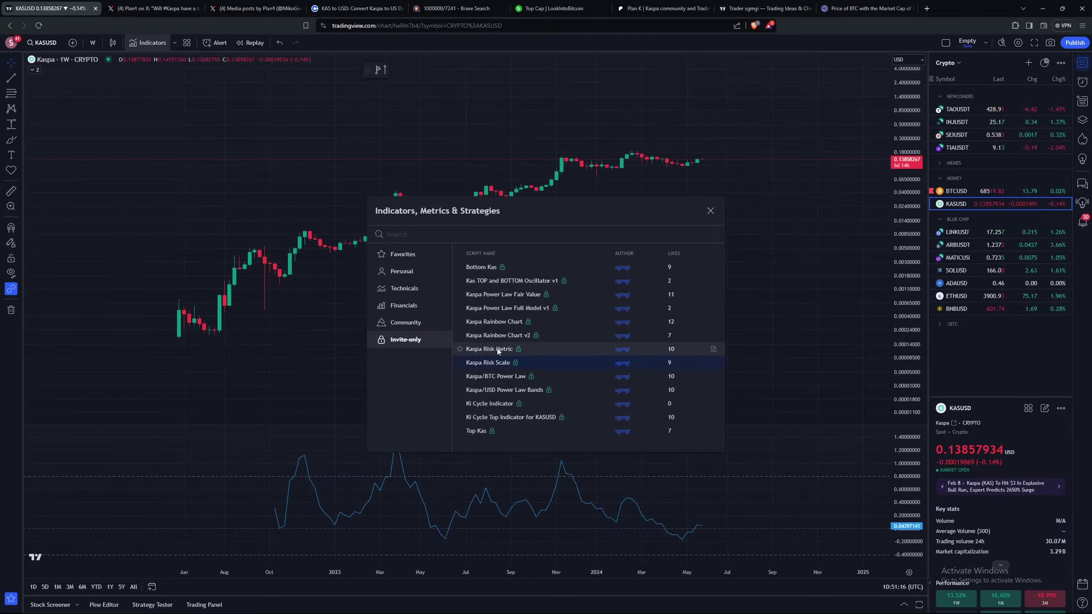
pyautogui.click(498, 350)
pyautogui.click(711, 211)
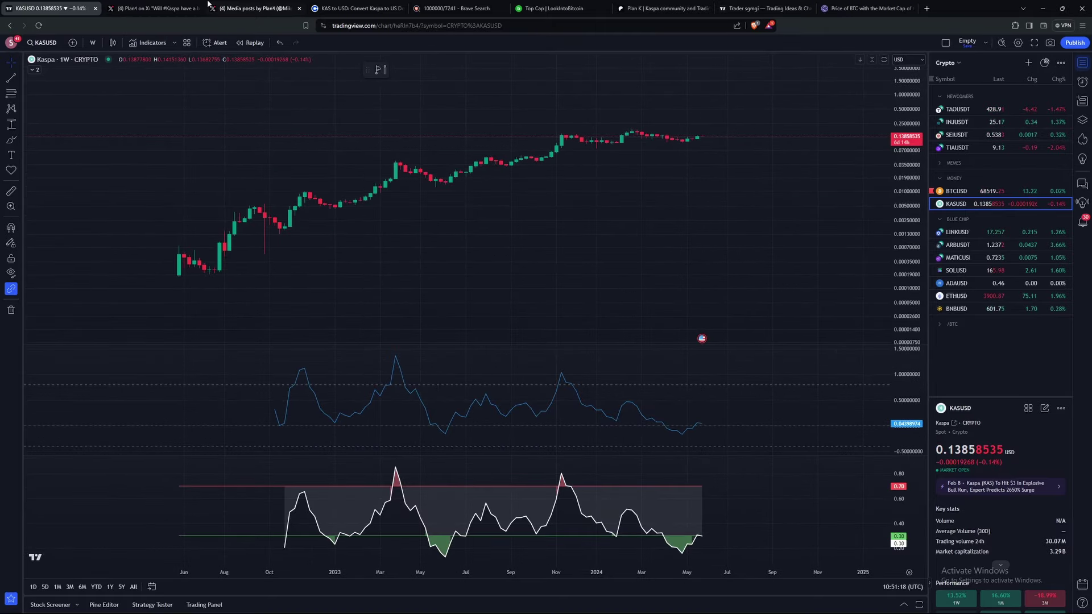
# Set the Kaspa chart back to 1-day candles
pyautogui.click(92, 42)
pyautogui.click(99, 384)
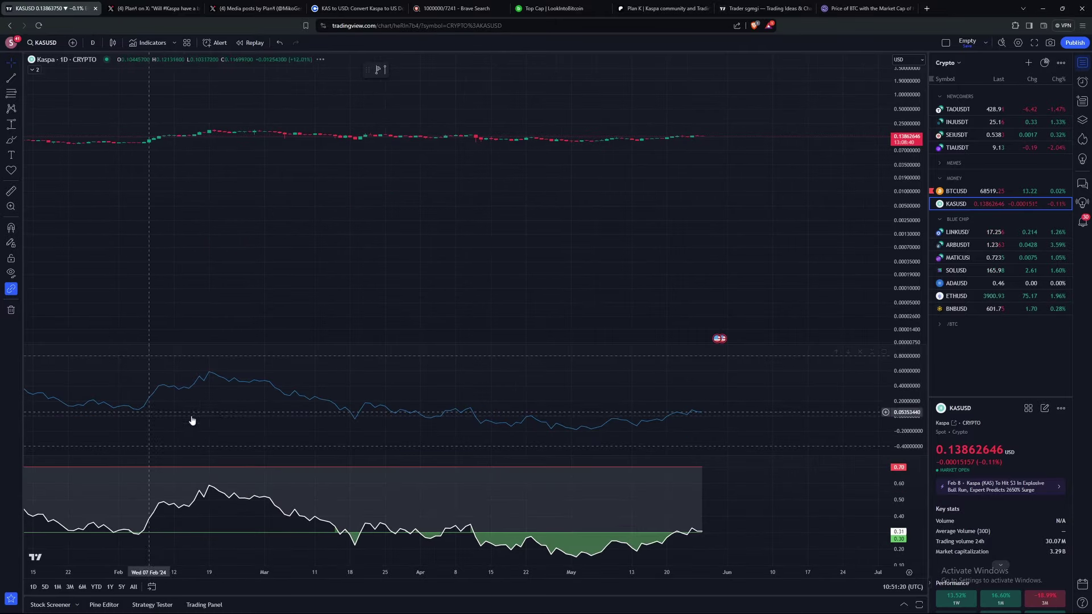
pyautogui.scroll(-3, 433, 449)
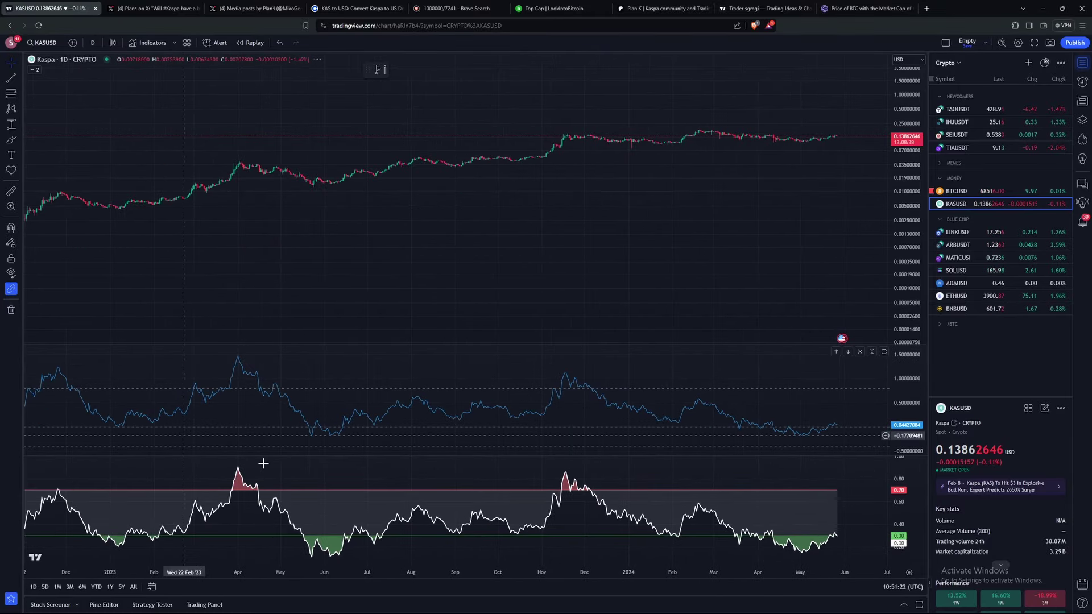
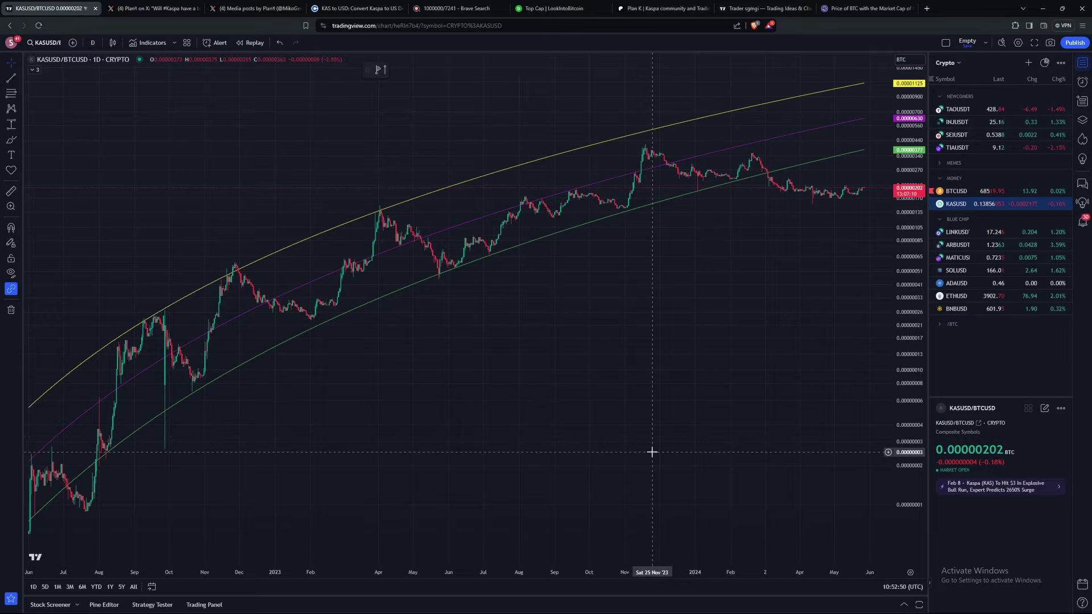
pyautogui.scroll(5, 688, 428)
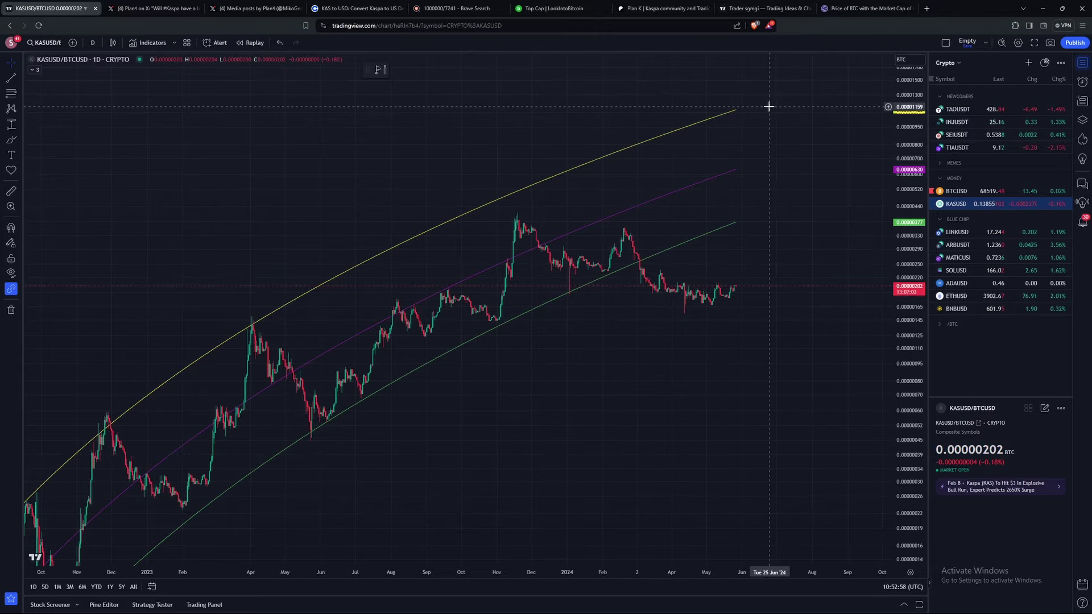
pyautogui.moveTo(905, 259); pyautogui.dragTo(904, 394)
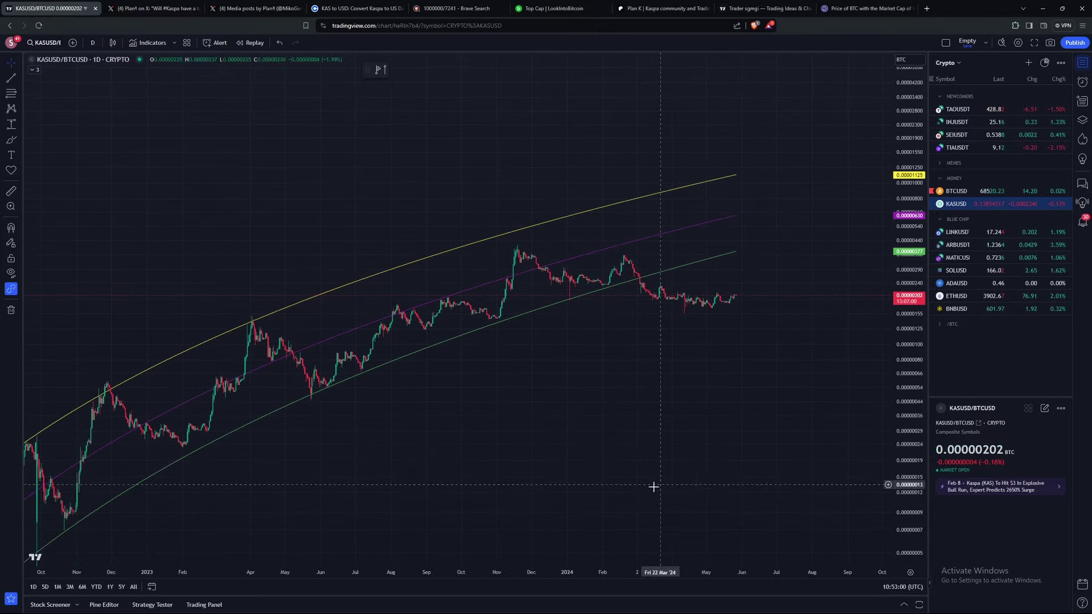
pyautogui.moveTo(464, 445); pyautogui.dragTo(556, 337)
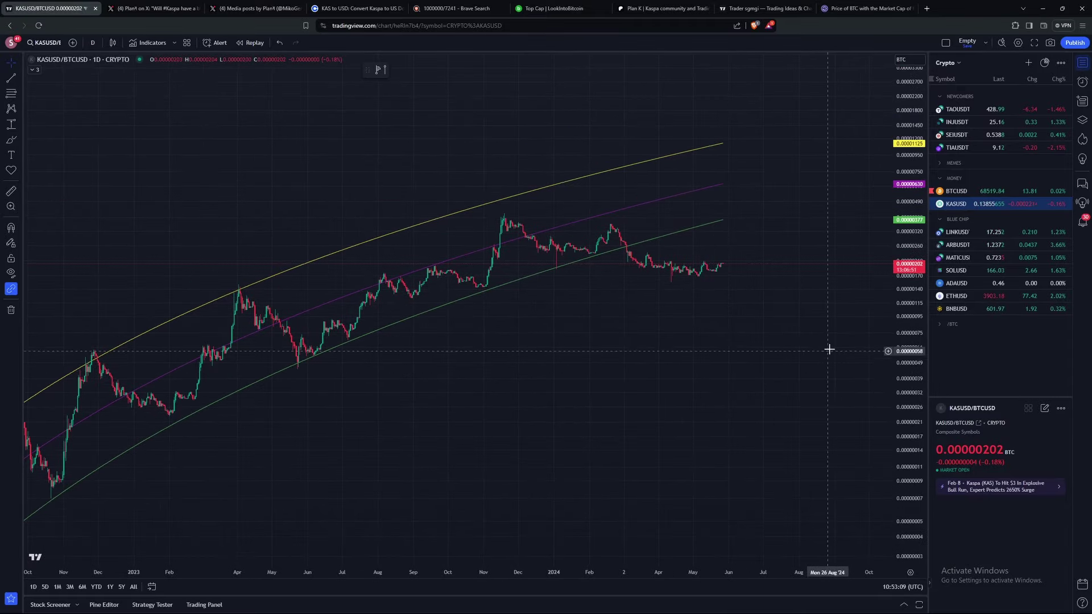
pyautogui.moveTo(828, 349); pyautogui.dragTo(723, 341)
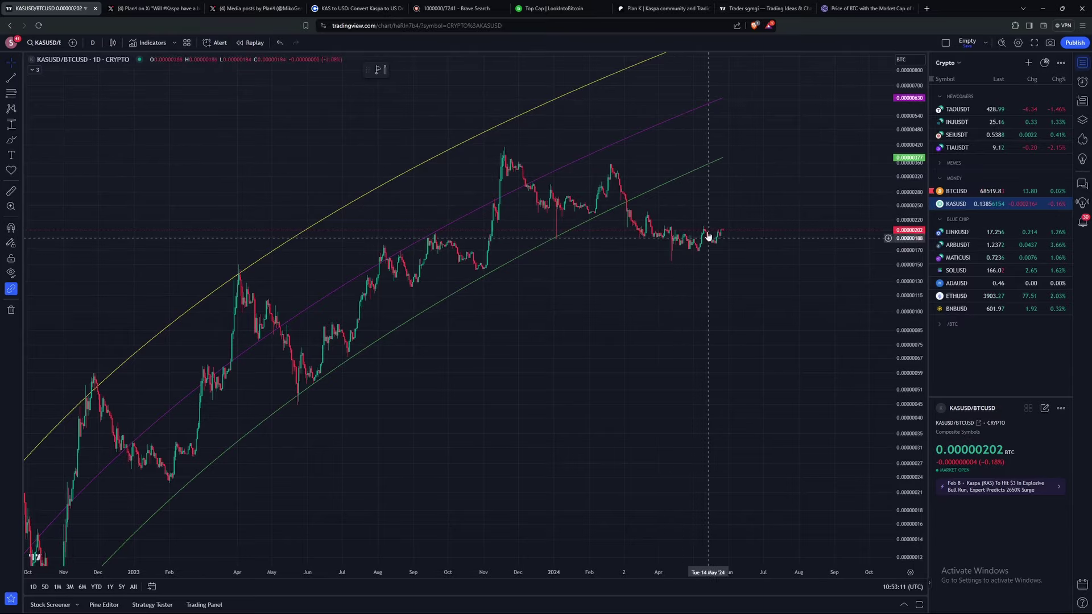
pyautogui.scroll(3, 632, 292)
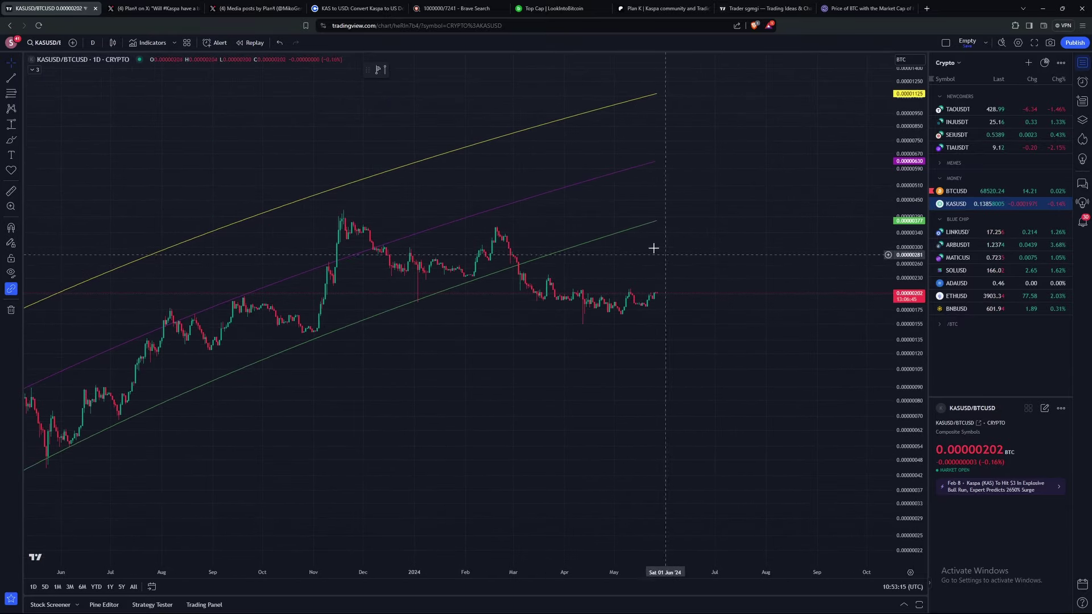
pyautogui.moveTo(388, 474); pyautogui.dragTo(815, 263)
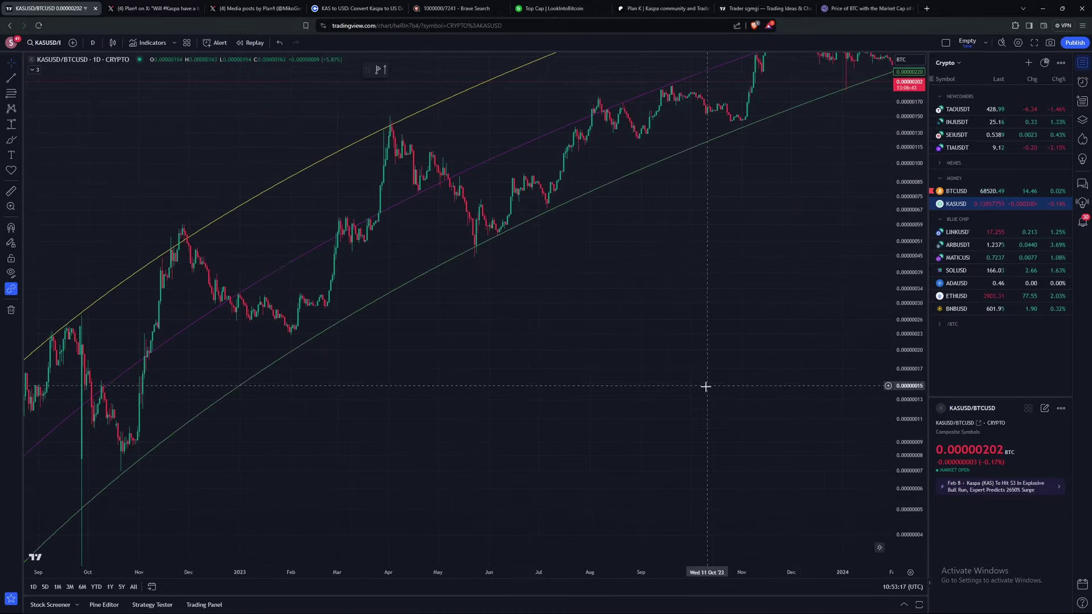
pyautogui.hscroll(-10, 705, 387)
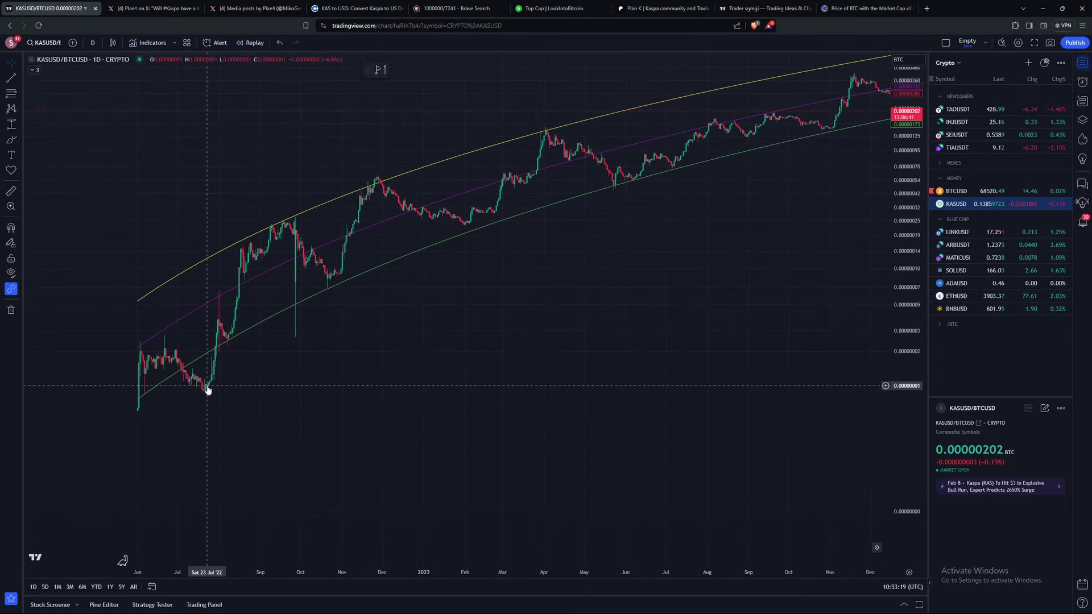
pyautogui.moveTo(208, 390); pyautogui.dragTo(99, 461)
pyautogui.hscroll(10, 105, 460)
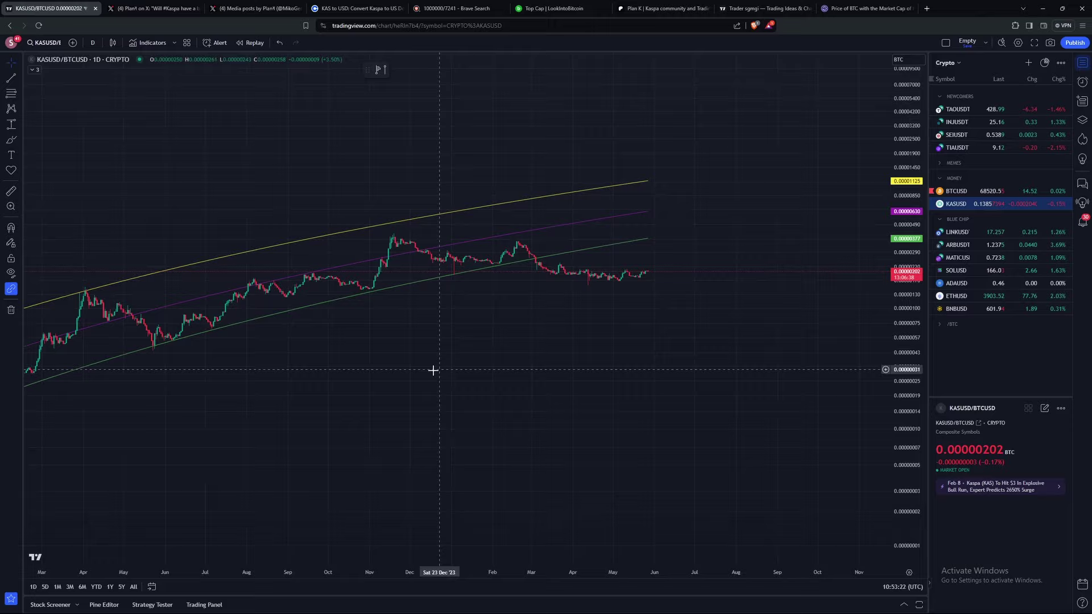
pyautogui.moveTo(433, 370); pyautogui.dragTo(854, 274)
pyautogui.moveTo(600, 407); pyautogui.dragTo(611, 435)
pyautogui.moveTo(768, 317); pyautogui.dragTo(601, 418)
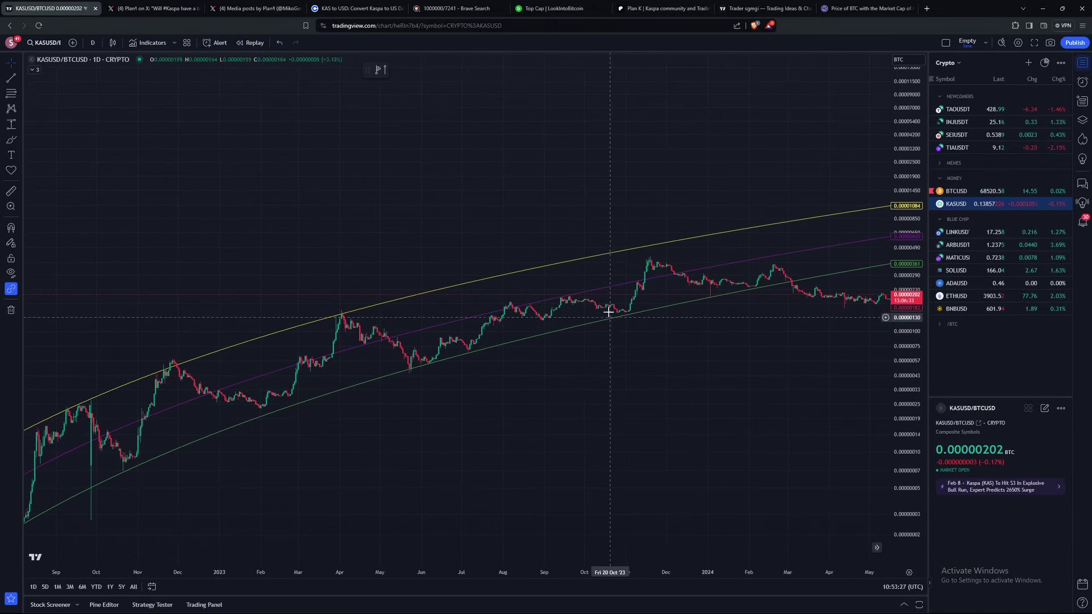
pyautogui.moveTo(695, 390); pyautogui.dragTo(591, 417)
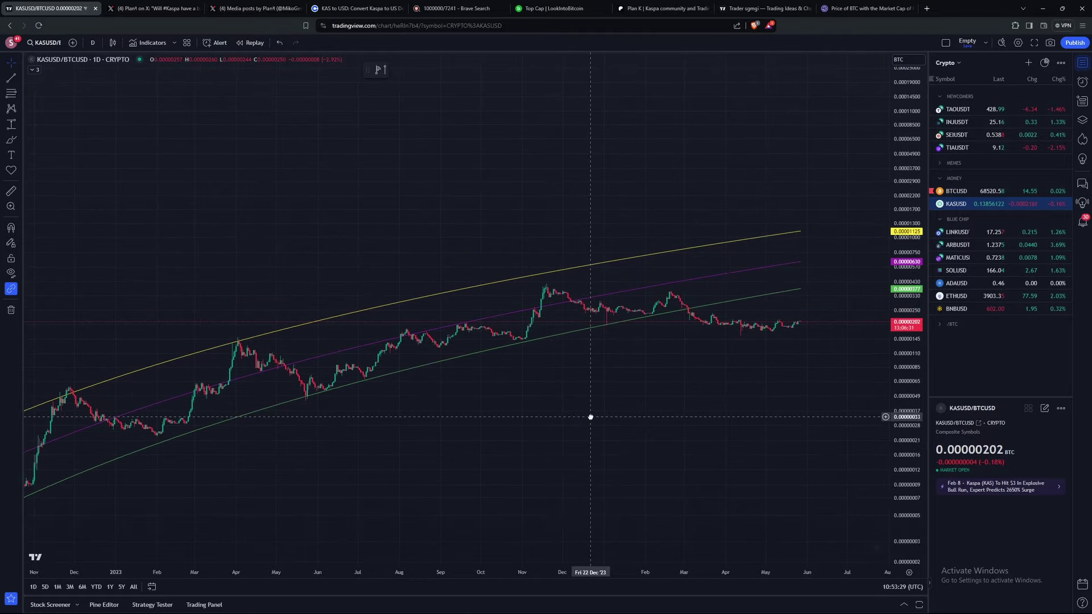
pyautogui.moveTo(906, 418); pyautogui.dragTo(903, 208)
pyautogui.scroll(3, 566, 374)
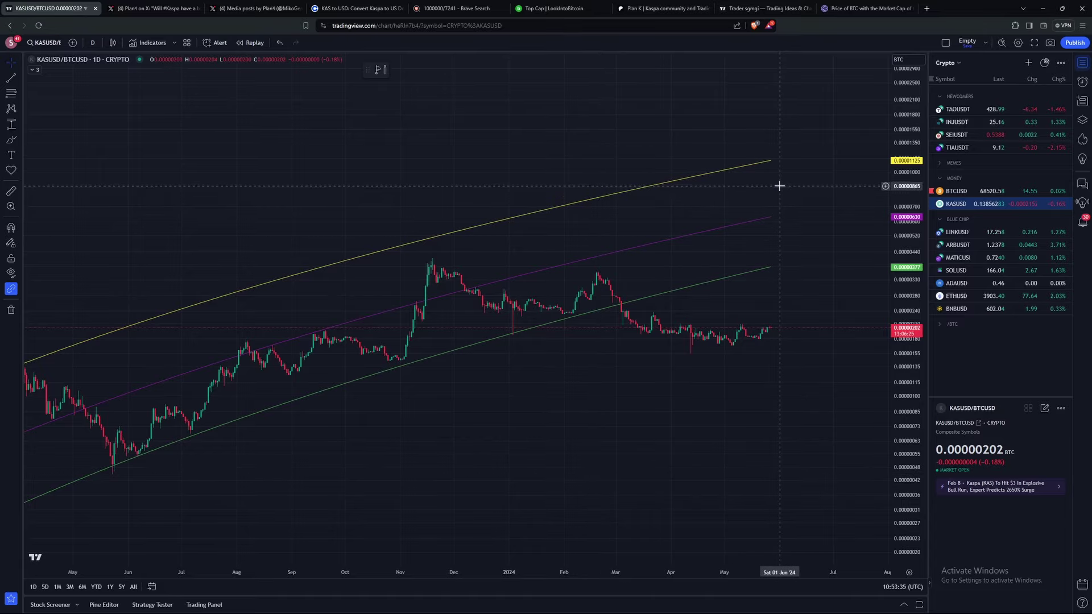
pyautogui.moveTo(651, 410); pyautogui.dragTo(520, 466)
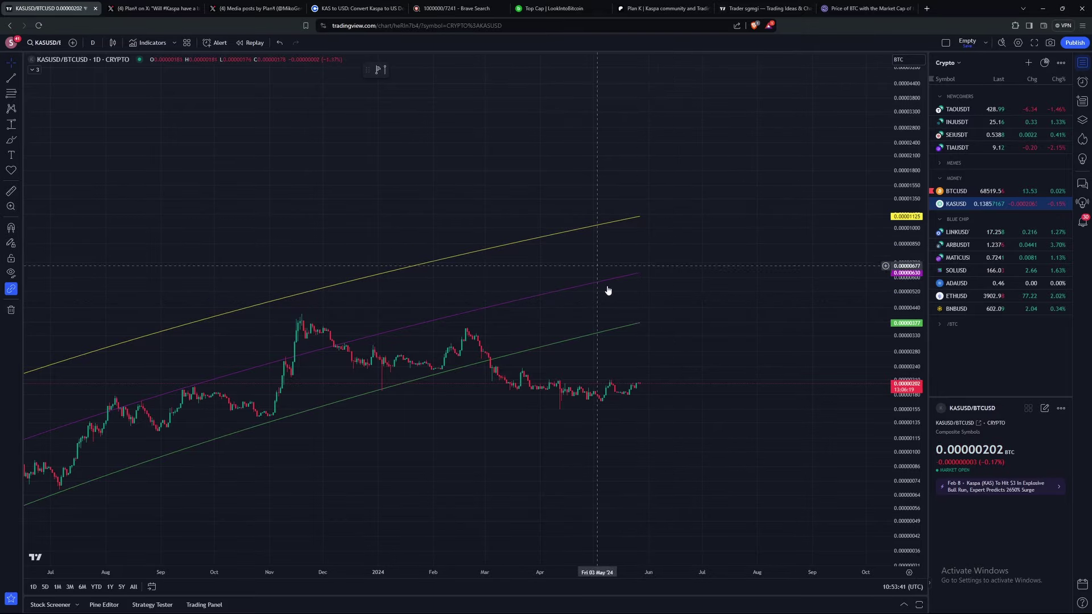
pyautogui.hscroll(-5, 378, 459)
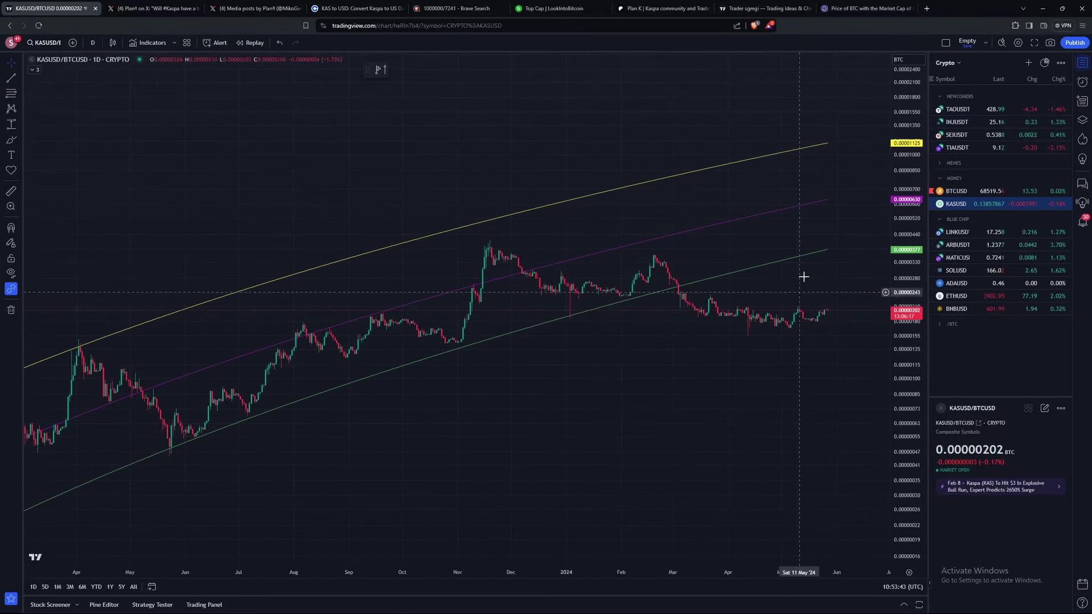
pyautogui.moveTo(380, 471); pyautogui.dragTo(558, 370)
pyautogui.scroll(-3, 558, 370)
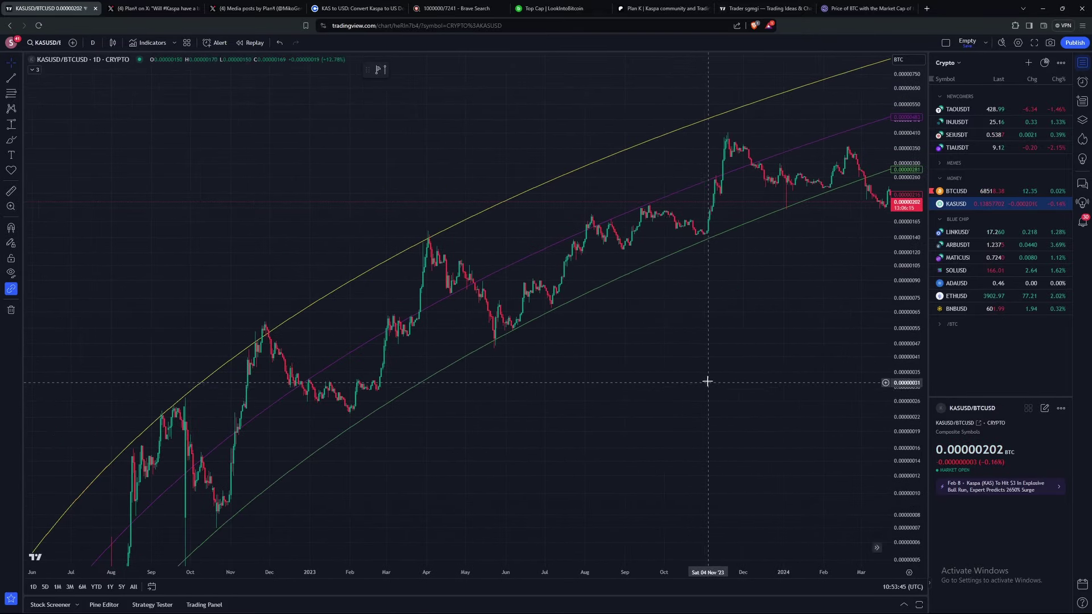
pyautogui.moveTo(706, 382); pyautogui.dragTo(541, 464)
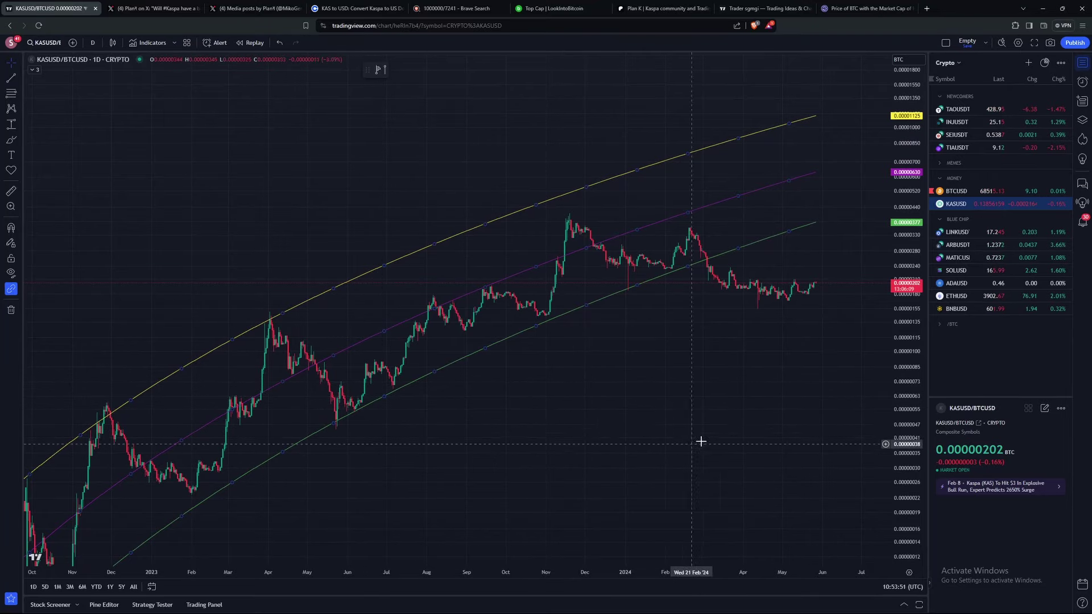
pyautogui.moveTo(658, 466); pyautogui.dragTo(546, 476)
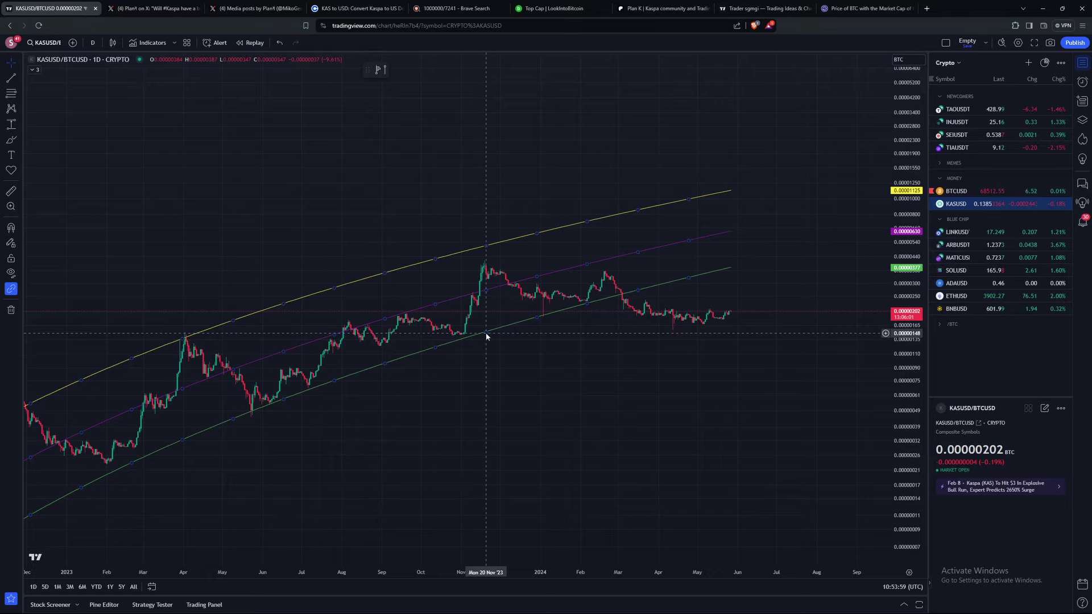
pyautogui.press('Delete')
# Pan and zoom the bare KASUSD/BTCUSD daily chart to span June 2022 through May 2024
pyautogui.moveTo(365, 462); pyautogui.dragTo(657, 269)
pyautogui.scroll(-2, 704, 321)
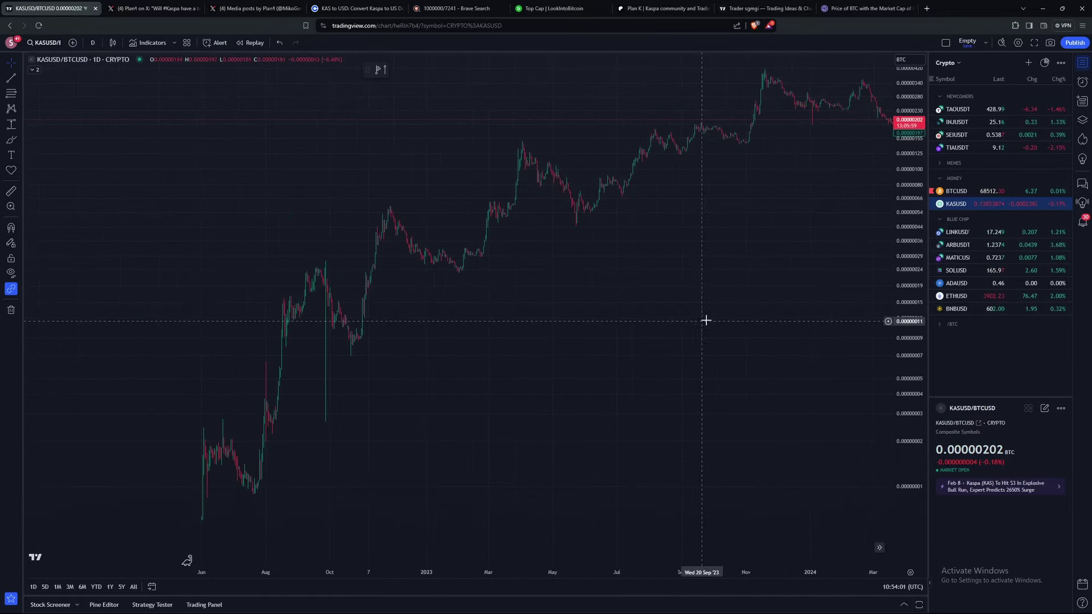
pyautogui.scroll(3, 622, 432)
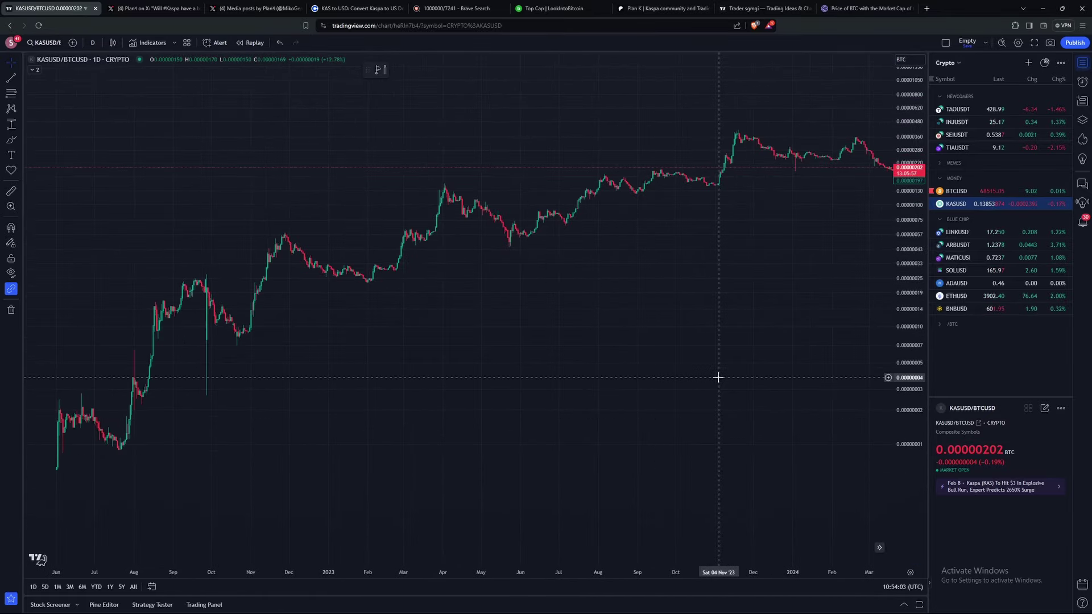
pyautogui.moveTo(719, 377); pyautogui.dragTo(628, 473)
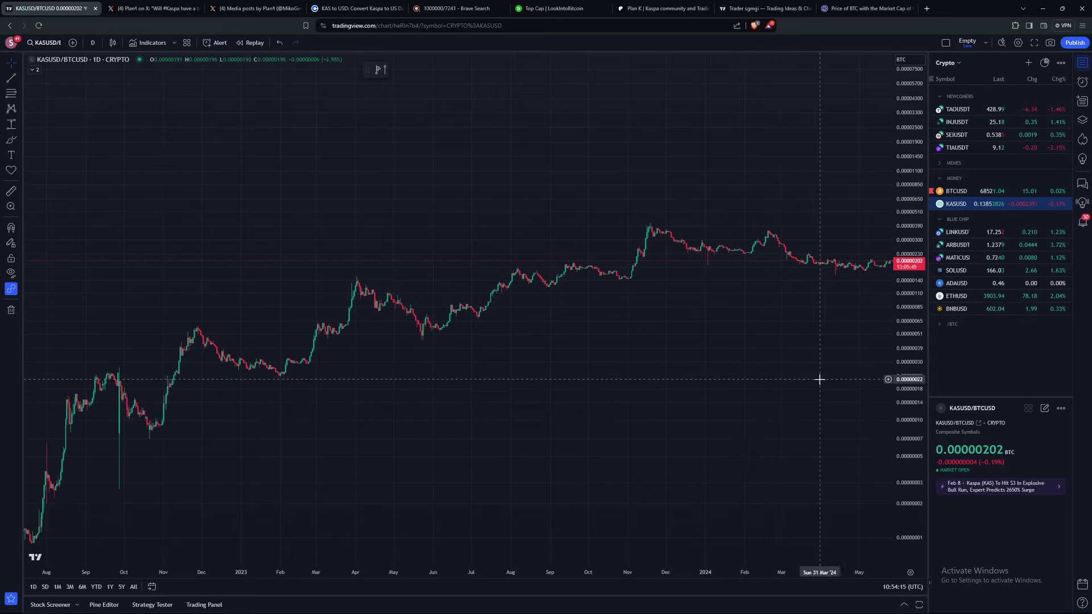
pyautogui.moveTo(809, 384); pyautogui.dragTo(775, 391)
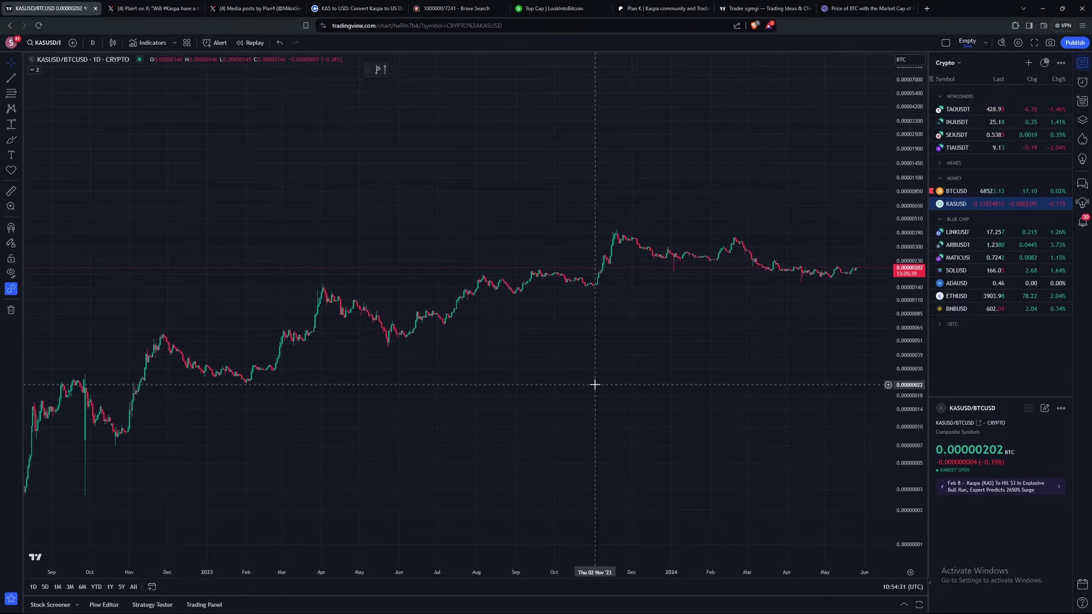
pyautogui.moveTo(444, 470); pyautogui.dragTo(502, 432)
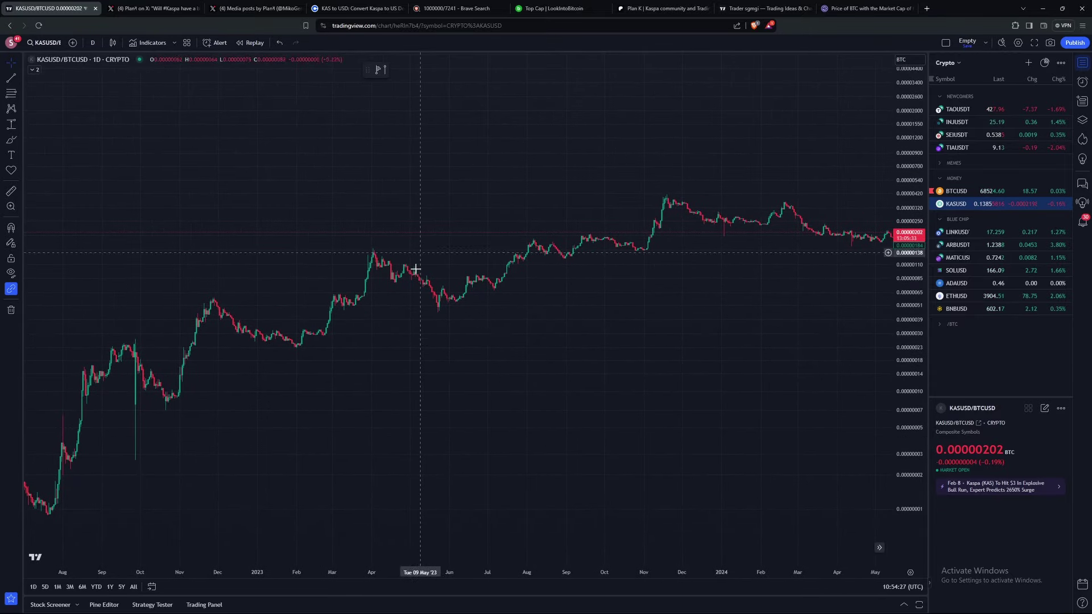
pyautogui.moveTo(747, 404); pyautogui.dragTo(592, 463)
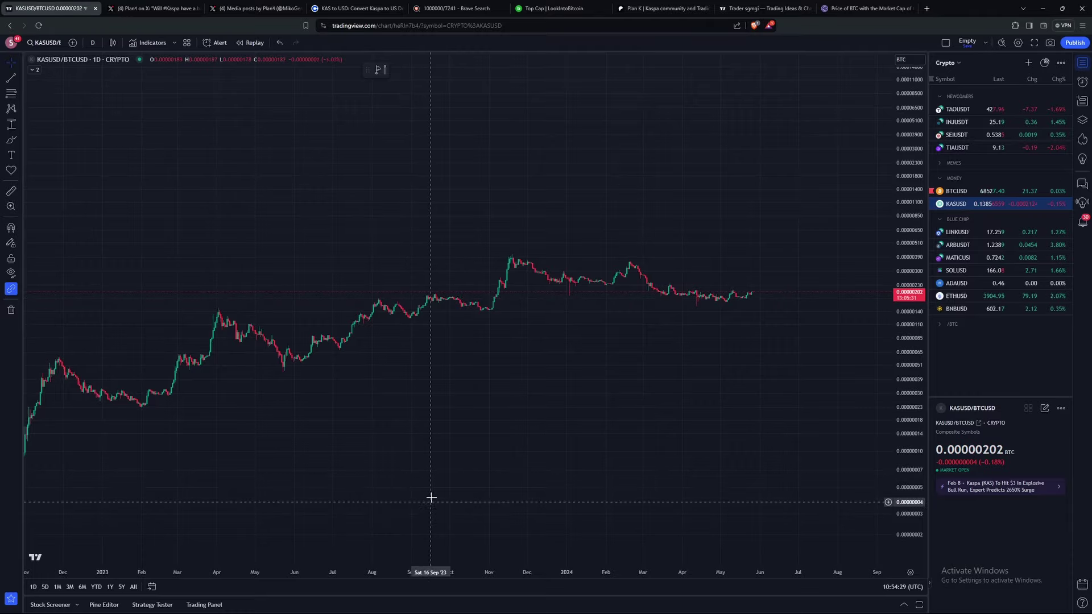
pyautogui.moveTo(431, 497); pyautogui.dragTo(646, 424)
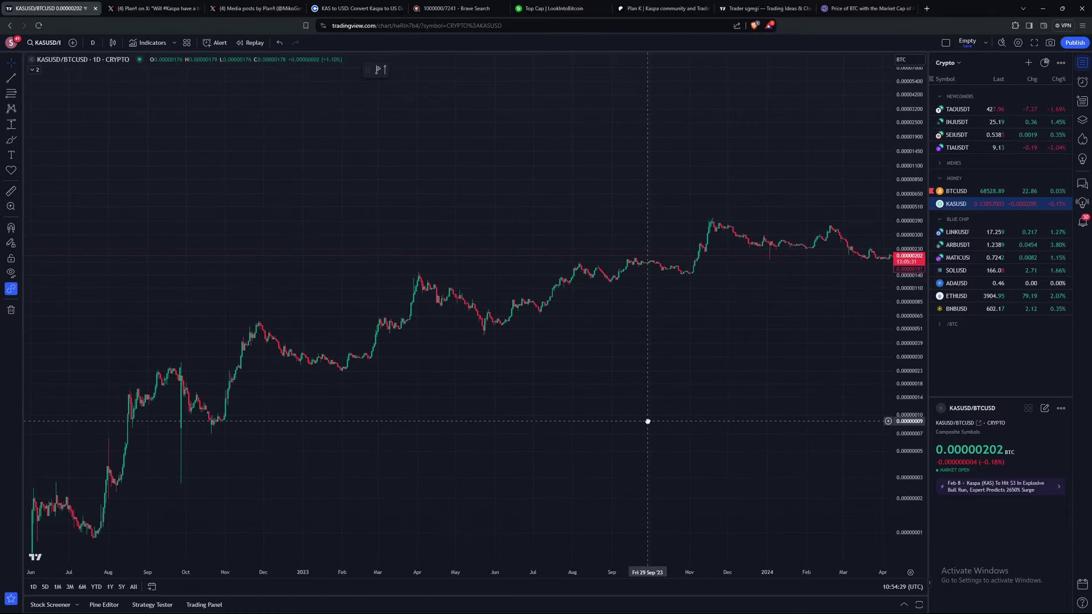
# Load the KASUSD daily chart from the watchlist and pan it from its June 2022 start
pyautogui.click(961, 206)
pyautogui.moveTo(668, 332); pyautogui.dragTo(622, 328)
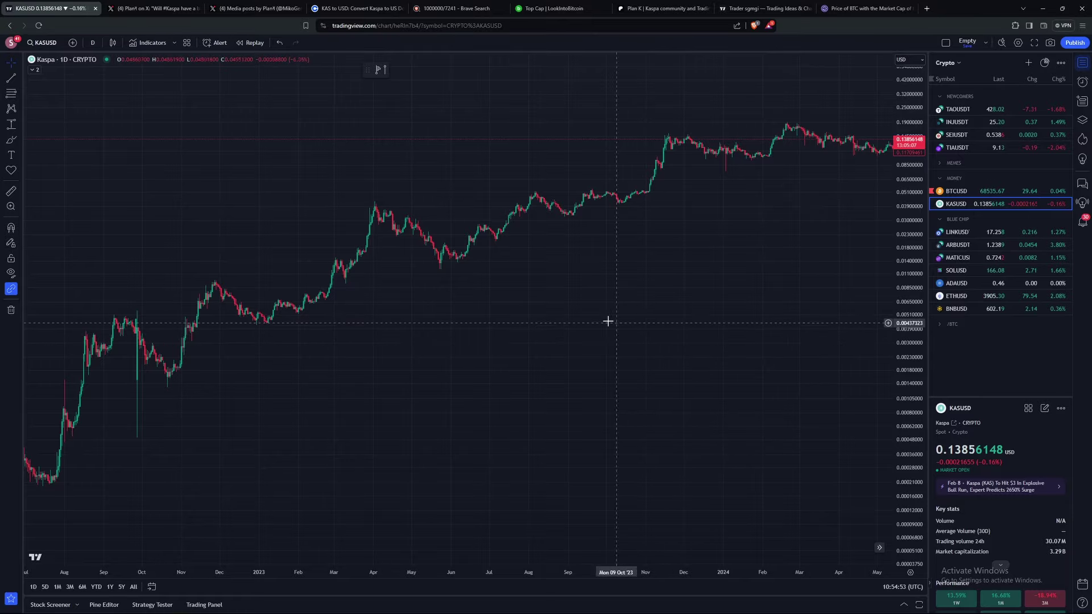
pyautogui.moveTo(419, 431); pyautogui.dragTo(634, 408)
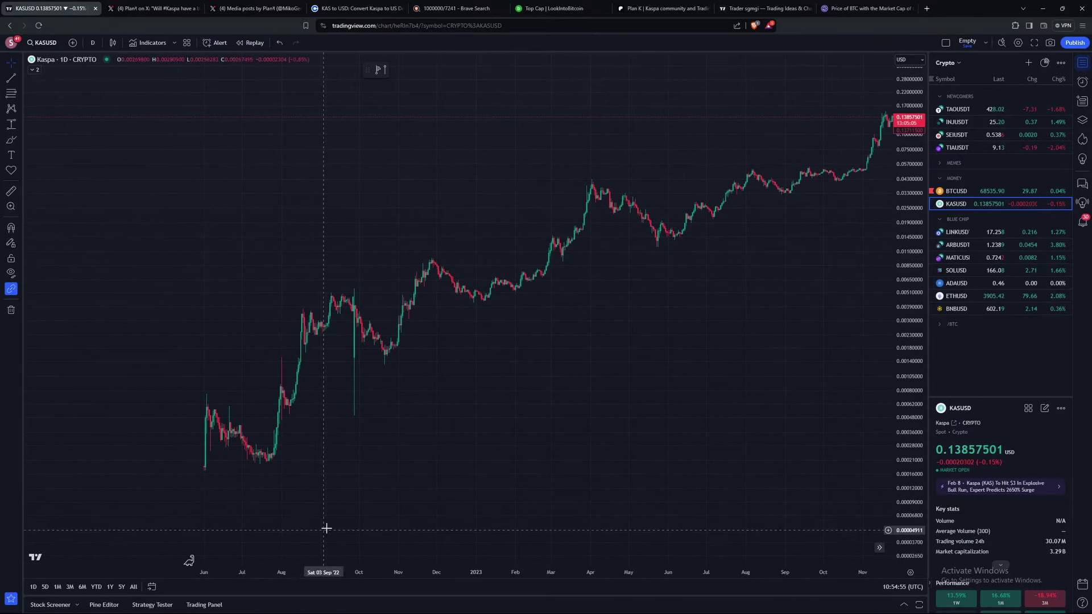
pyautogui.moveTo(750, 278); pyautogui.dragTo(512, 347)
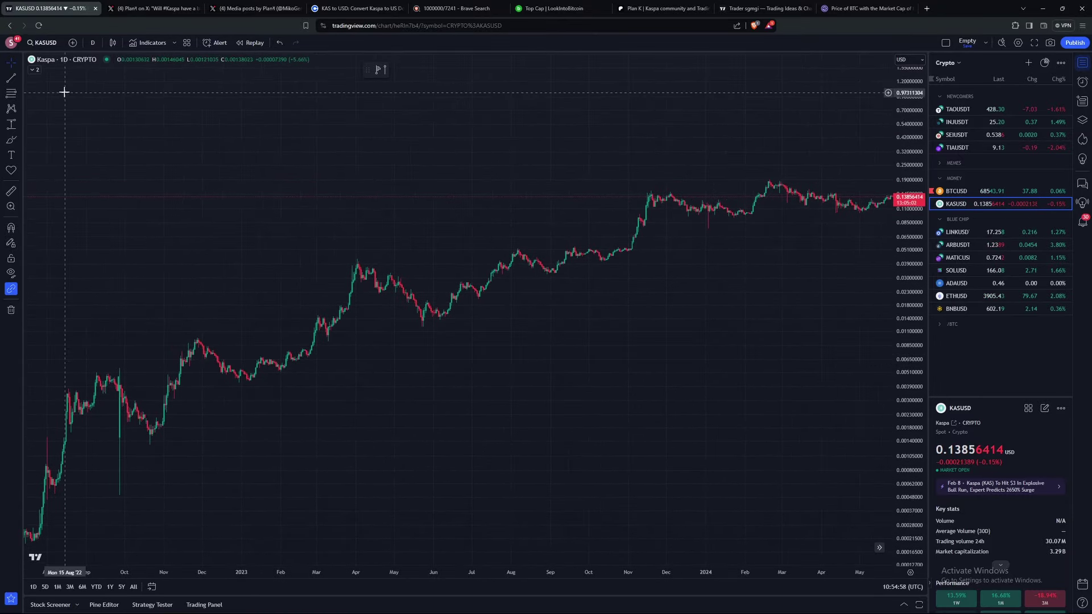
pyautogui.click(150, 43)
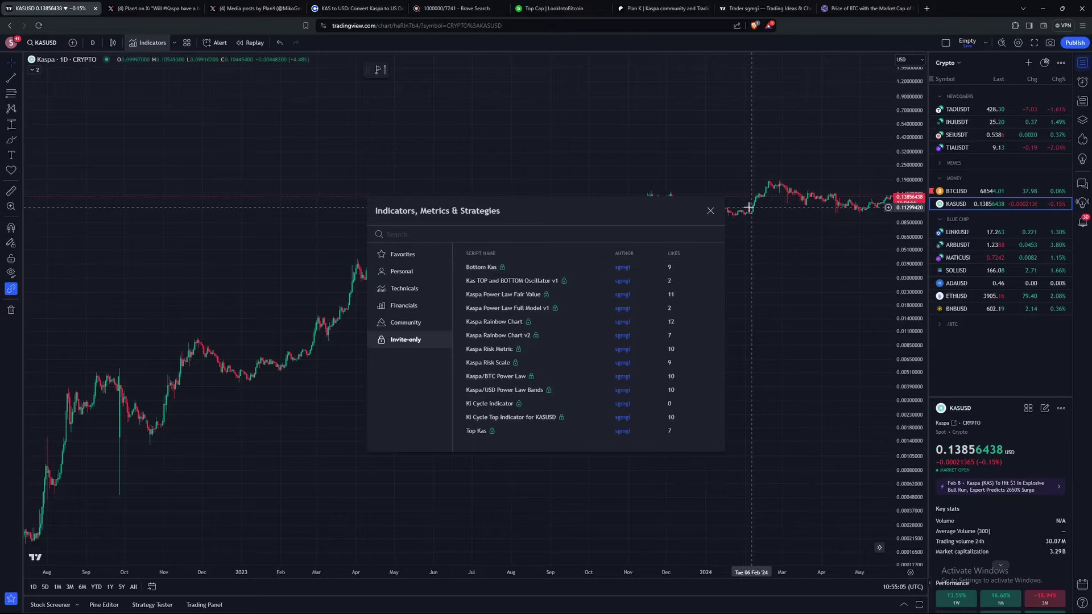
# Dismiss the indicator list and frame the latest KASUSD candles with a stretched price scale
pyautogui.moveTo(165, 479); pyautogui.dragTo(263, 448)
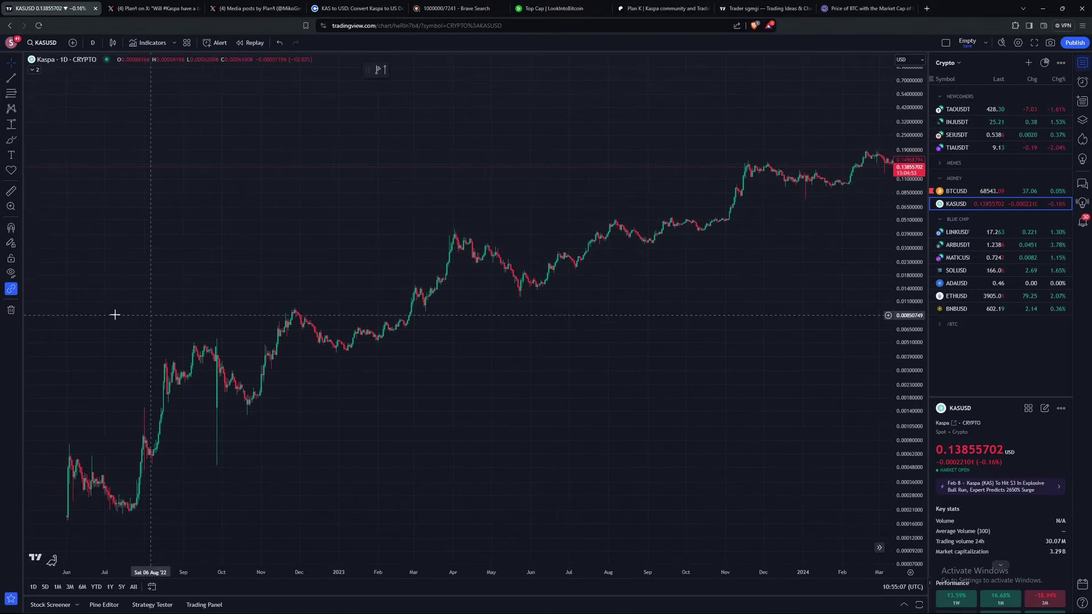
pyautogui.moveTo(542, 342); pyautogui.dragTo(519, 305)
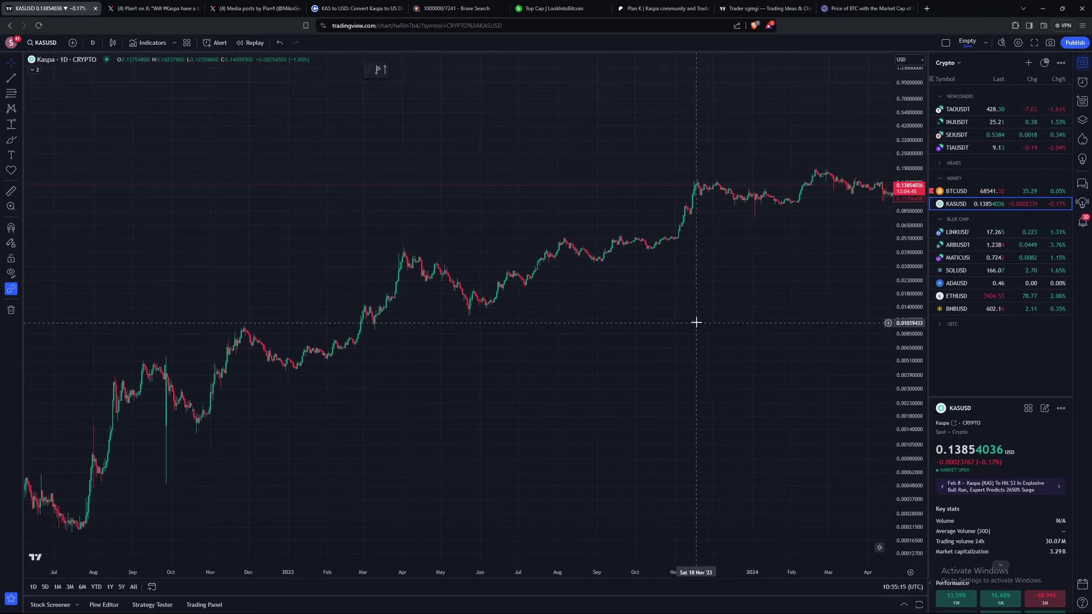
pyautogui.moveTo(709, 303)
pyautogui.mouseDown()
pyautogui.moveTo(661, 313)
pyautogui.moveTo(702, 283)
pyautogui.moveTo(707, 296)
pyautogui.mouseUp()
pyautogui.moveTo(896, 310); pyautogui.dragTo(896, 281)
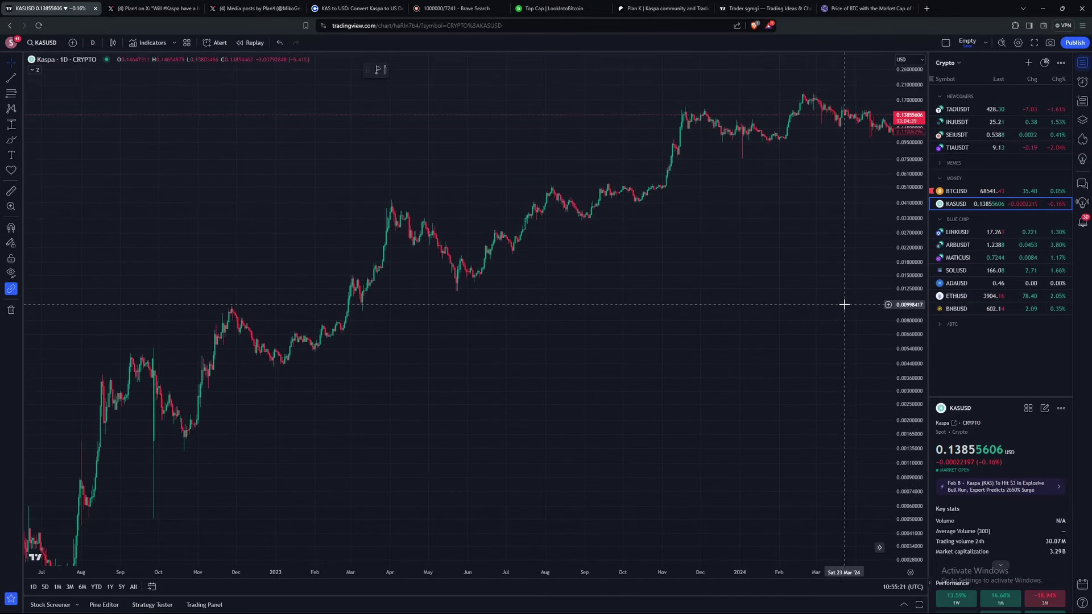
pyautogui.moveTo(843, 306); pyautogui.dragTo(801, 335)
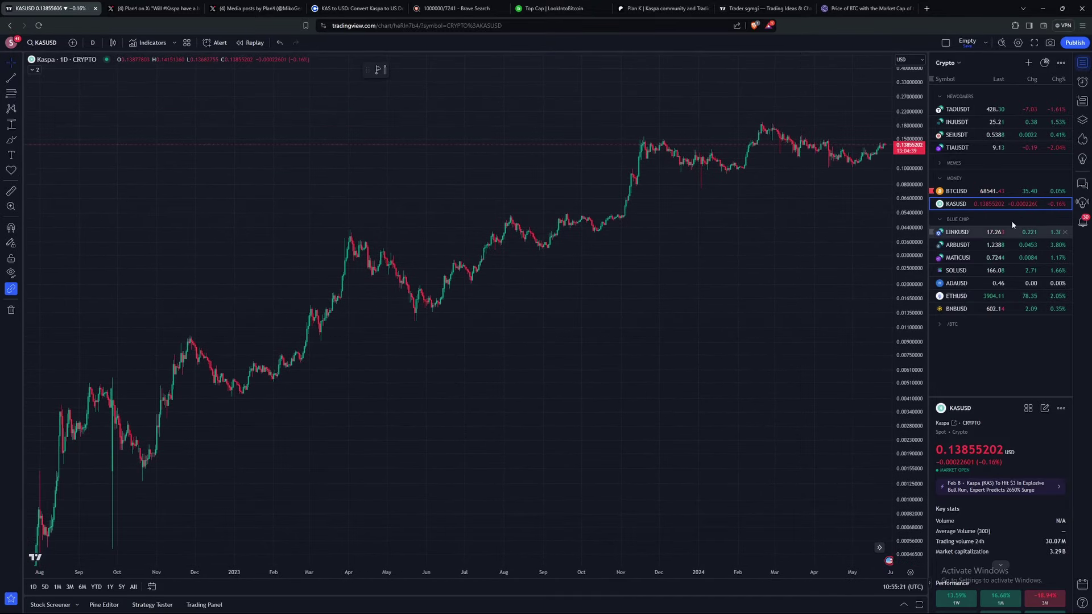
# Add the Ki Cycle Top Indicator for KASUSD and pan back to earlier price history
pyautogui.click(156, 46)
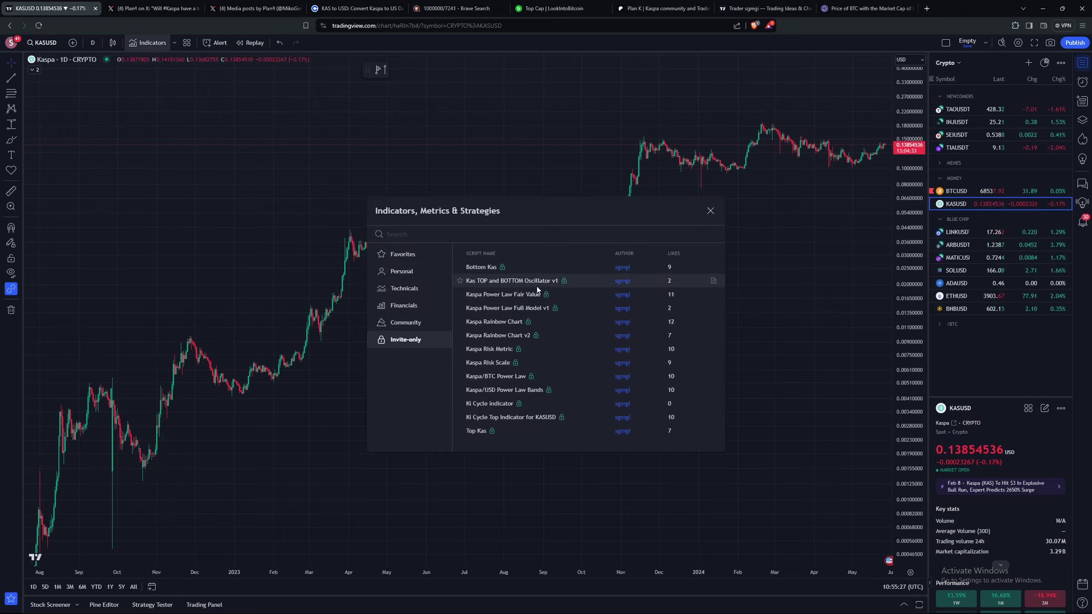
pyautogui.click(521, 418)
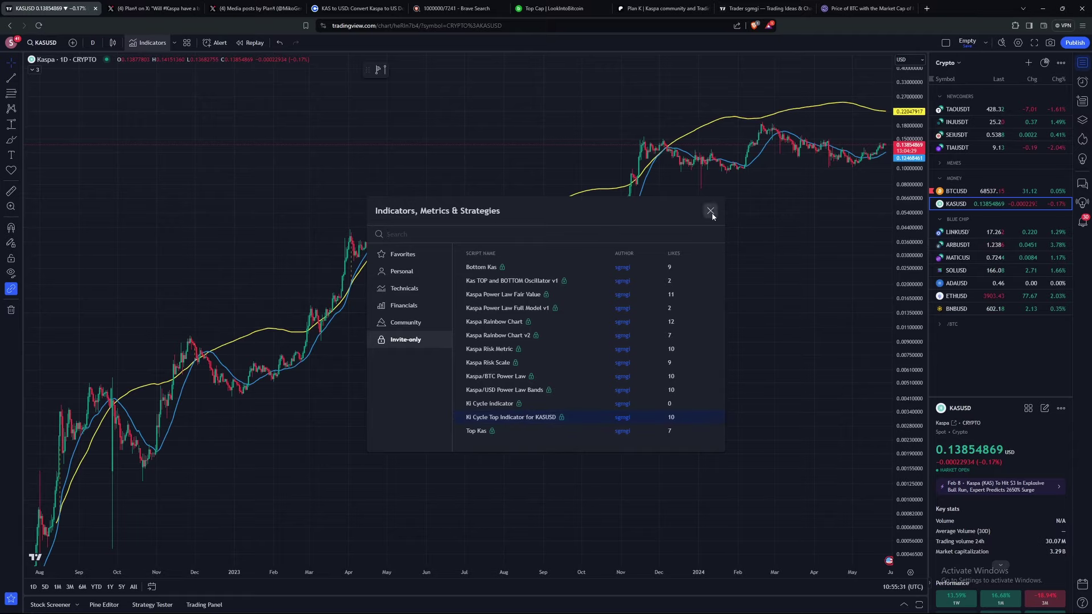
pyautogui.click(711, 212)
pyautogui.moveTo(463, 419); pyautogui.dragTo(732, 309)
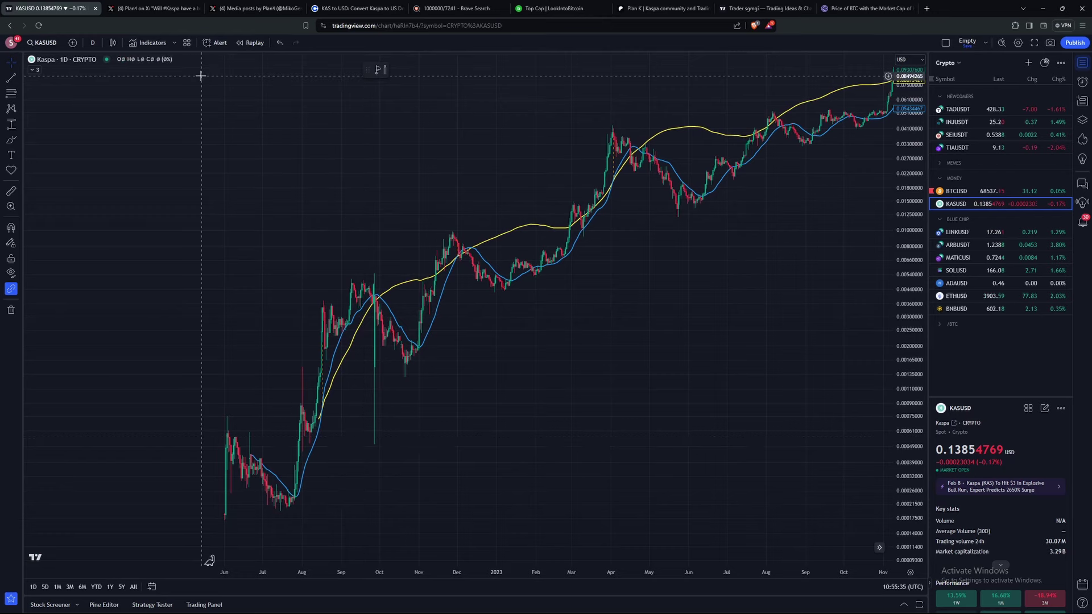
pyautogui.click(567, 4)
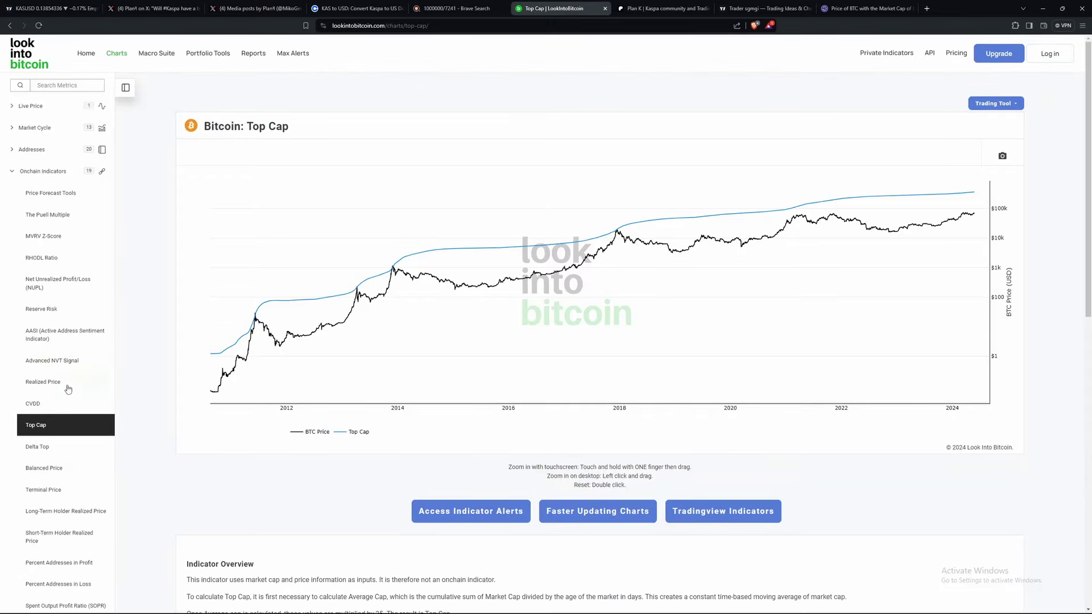
# View the Pi Cycle Top Indicator chart from LookIntoBitcoin's Market Cycle category
pyautogui.scroll(-2, 59, 364)
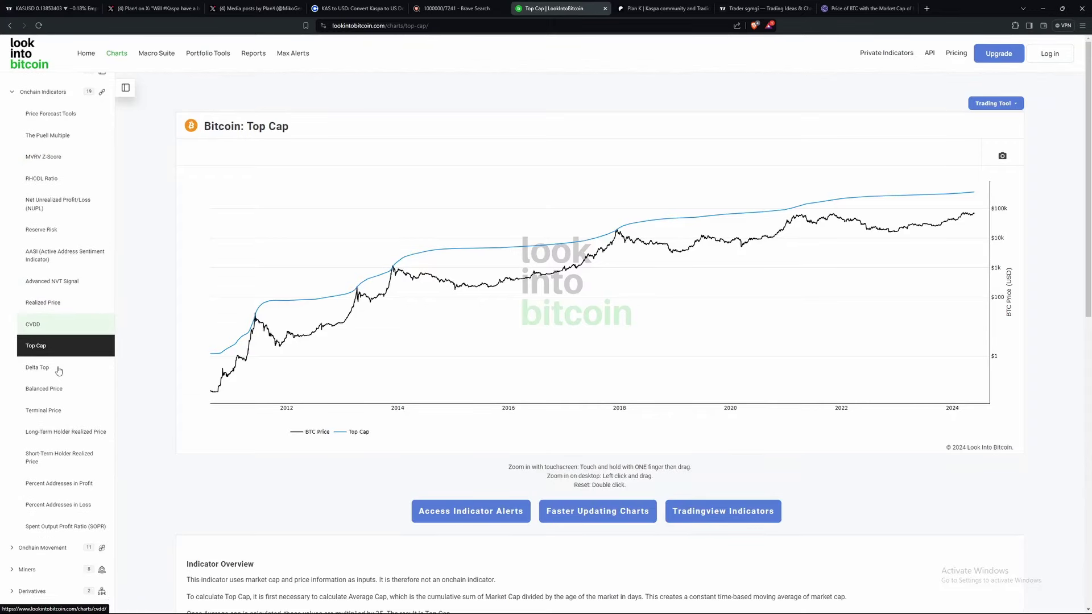
pyautogui.scroll(2, 50, 379)
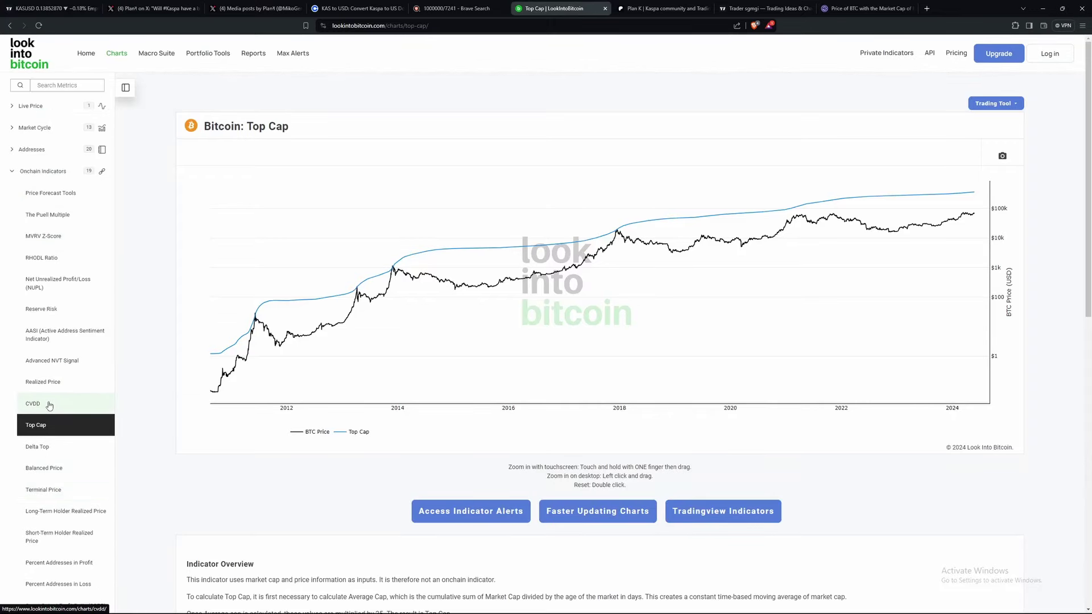
pyautogui.click(14, 137)
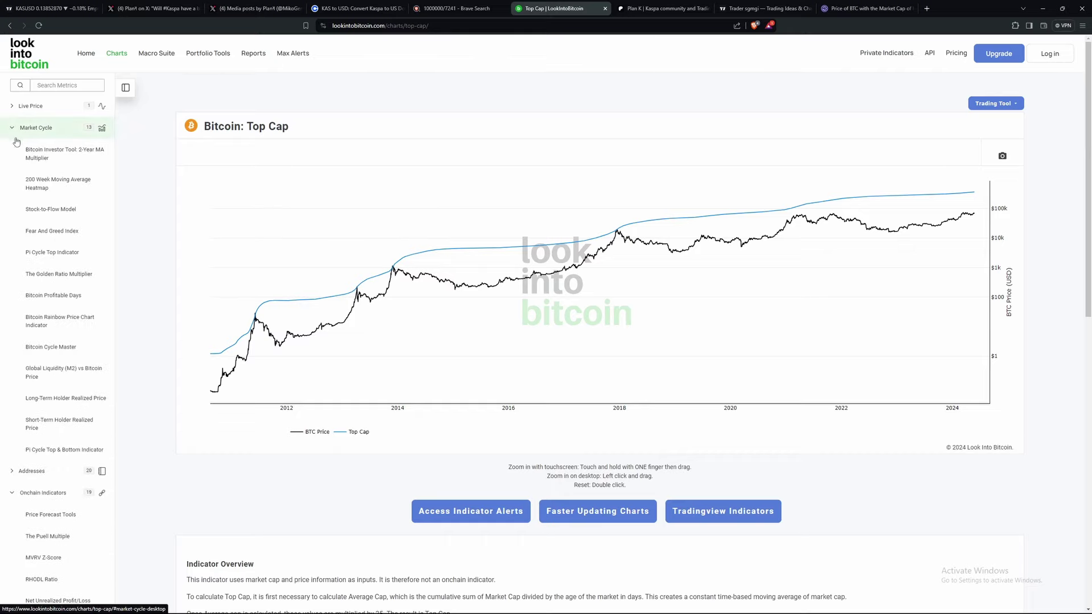
pyautogui.click(80, 254)
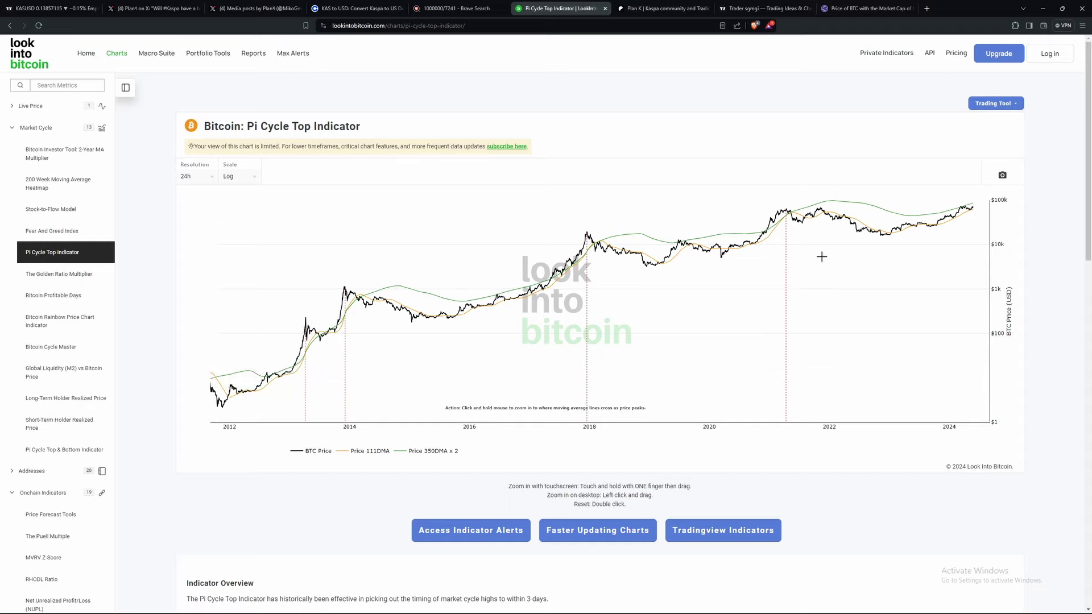
pyautogui.click(89, 8)
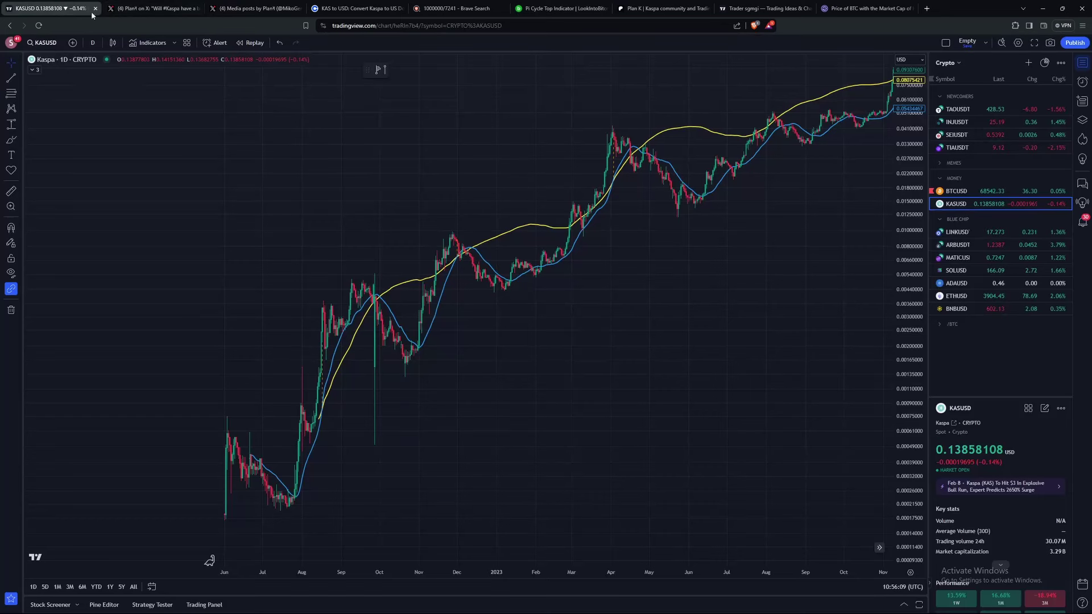
# Pan and rescale the KASUSD chart forward from 2022 toward December–May, following the cycle-top lines
pyautogui.scroll(5, 385, 456)
pyautogui.moveTo(198, 403); pyautogui.dragTo(291, 432)
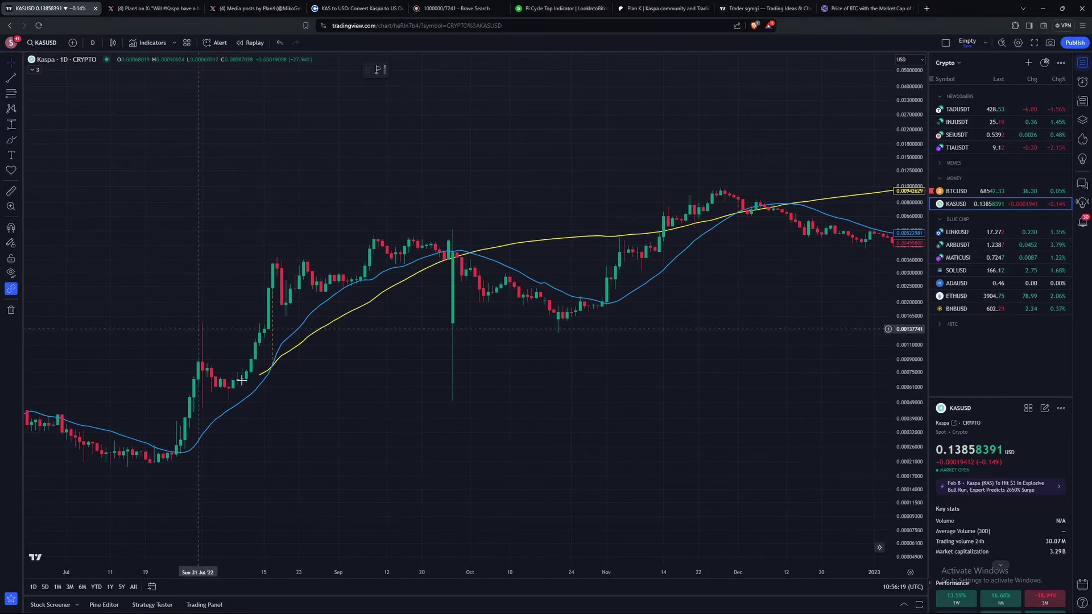
pyautogui.moveTo(883, 257); pyautogui.dragTo(646, 383)
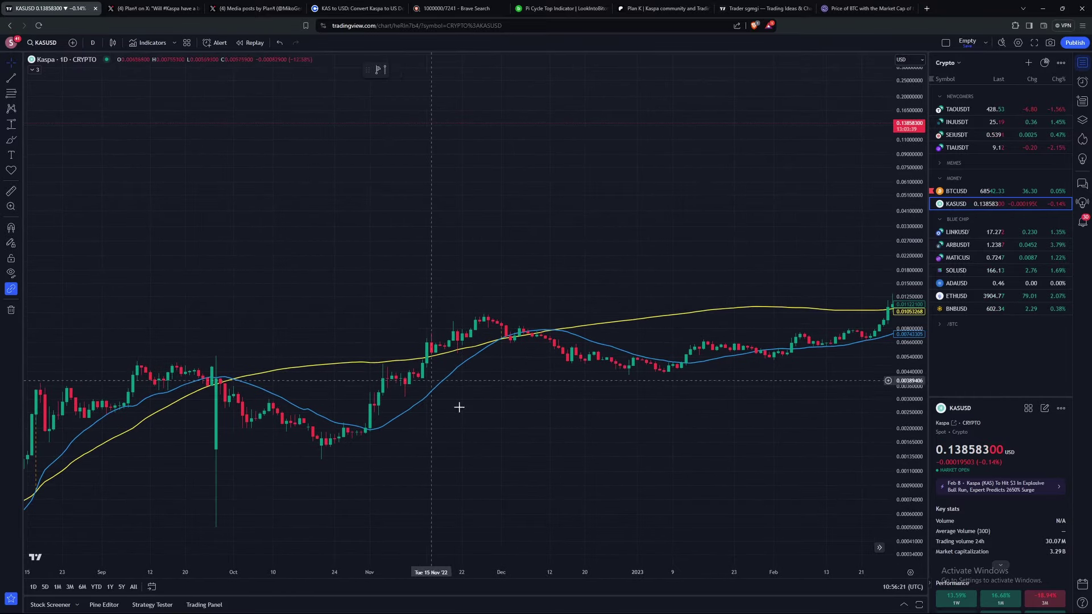
pyautogui.scroll(-5, 580, 450)
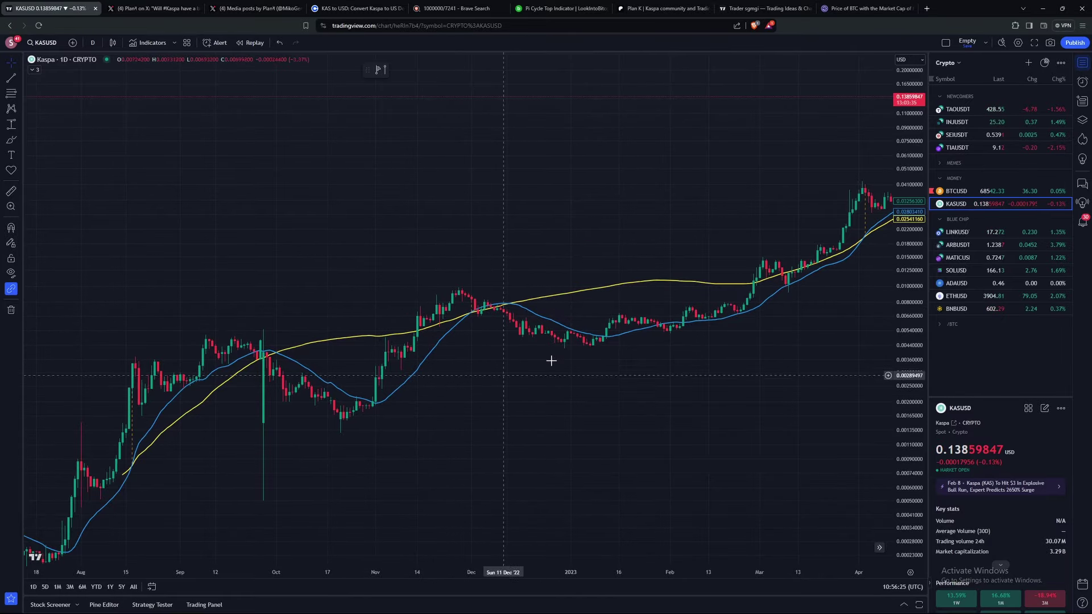
pyautogui.moveTo(690, 388); pyautogui.dragTo(586, 213)
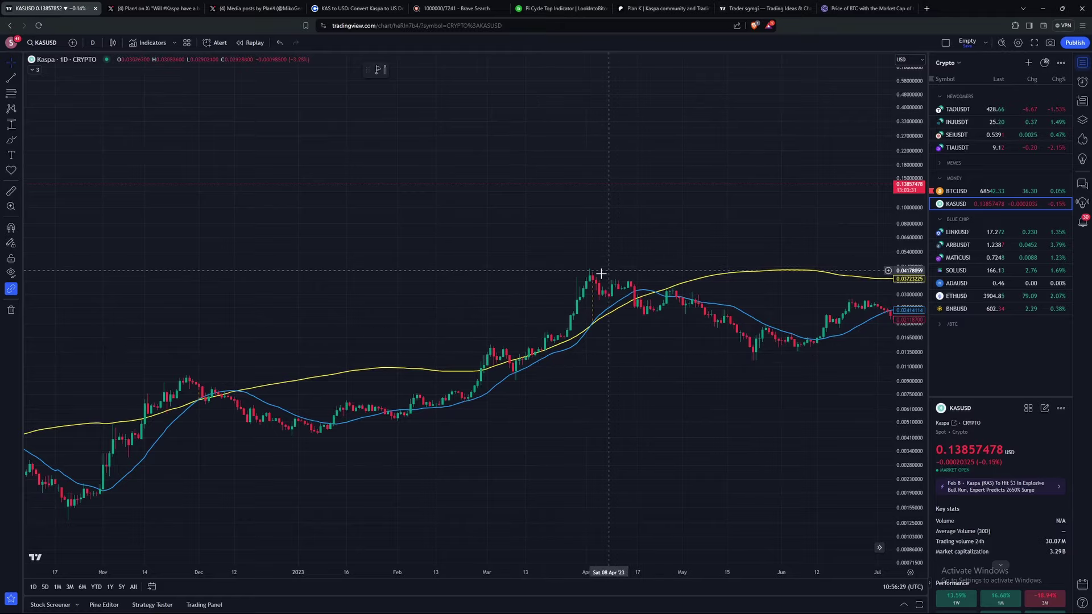
pyautogui.moveTo(907, 377); pyautogui.dragTo(906, 325)
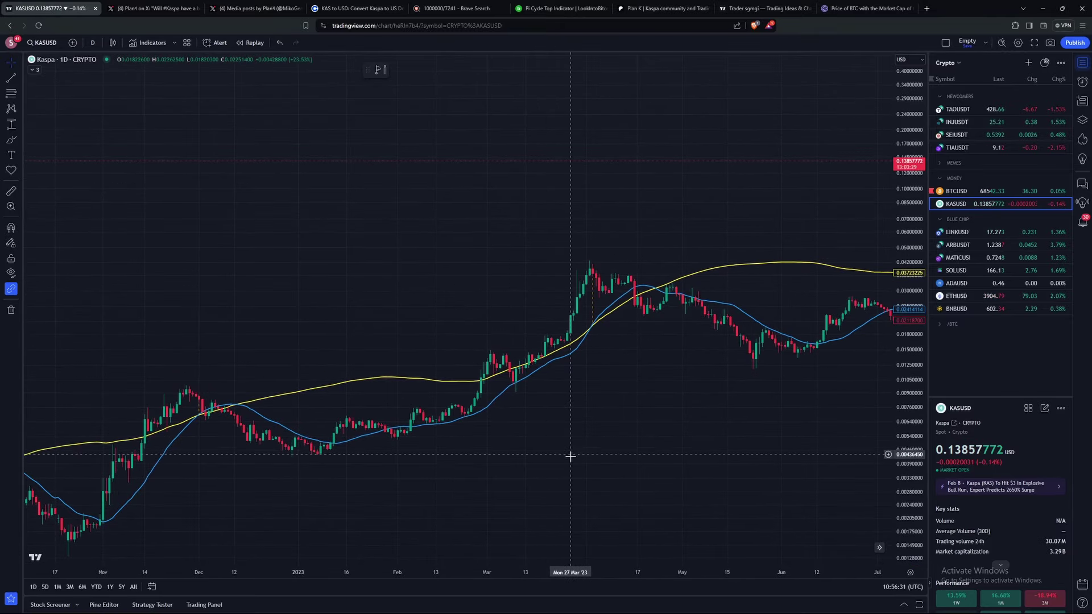
pyautogui.moveTo(717, 432); pyautogui.dragTo(329, 451)
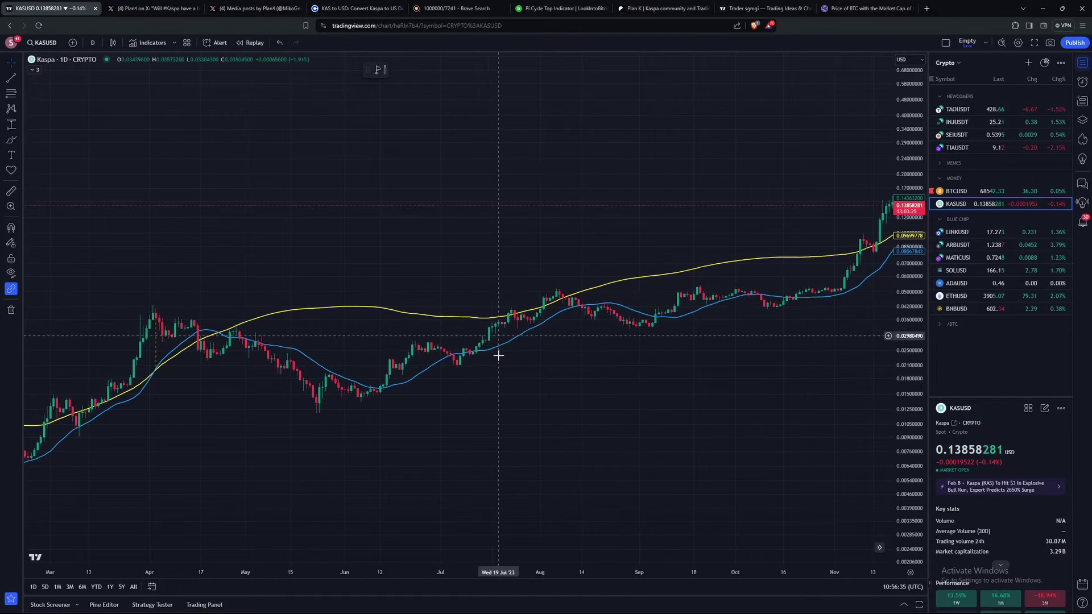
pyautogui.moveTo(794, 409); pyautogui.dragTo(570, 463)
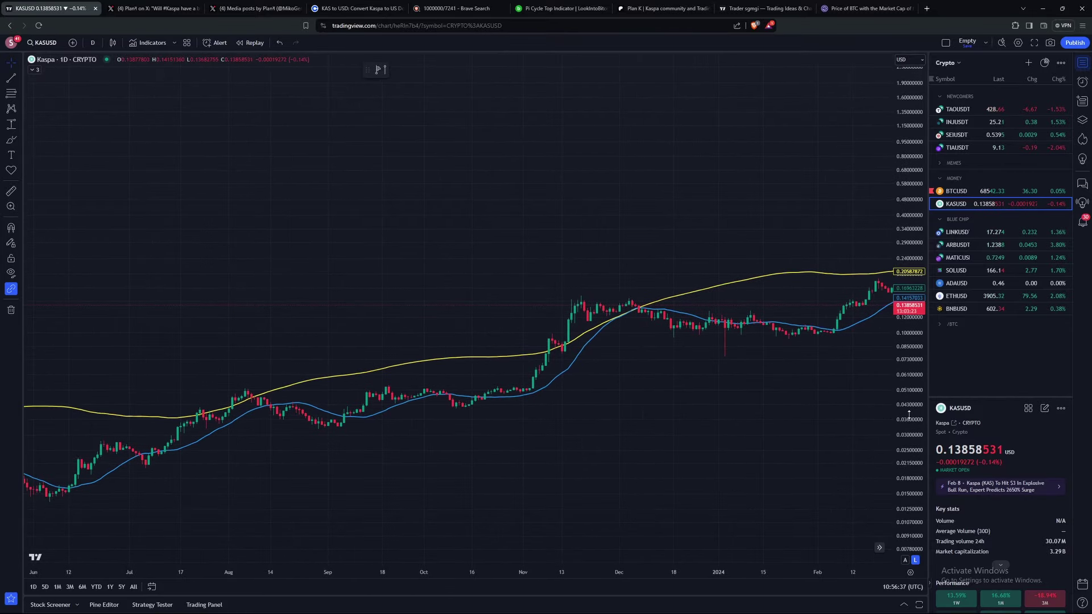
pyautogui.scroll(3, 649, 309)
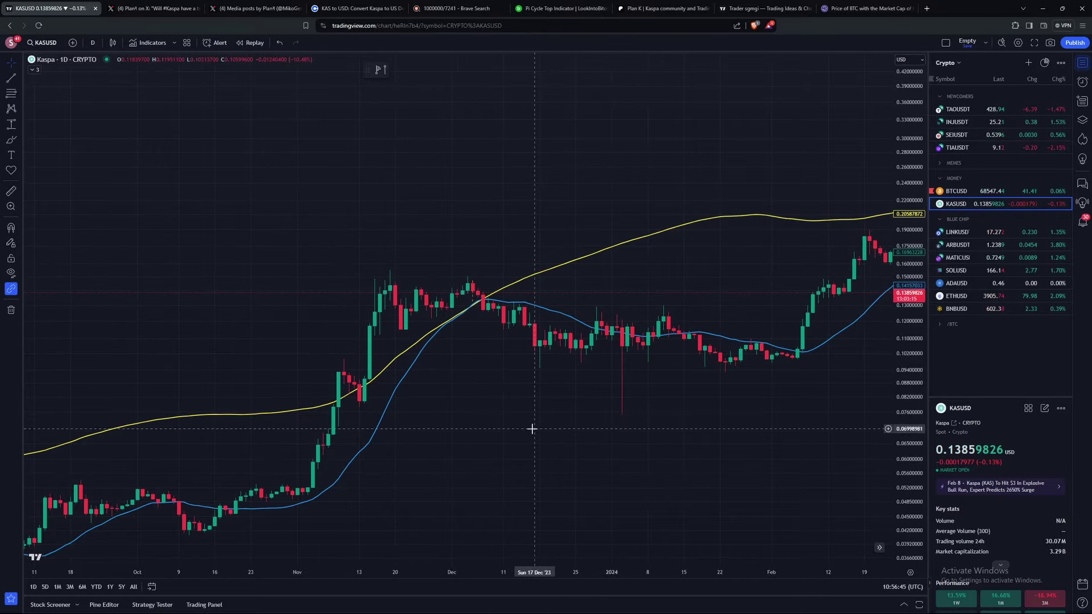
pyautogui.moveTo(524, 428); pyautogui.dragTo(366, 455)
pyautogui.moveTo(701, 263); pyautogui.dragTo(409, 297)
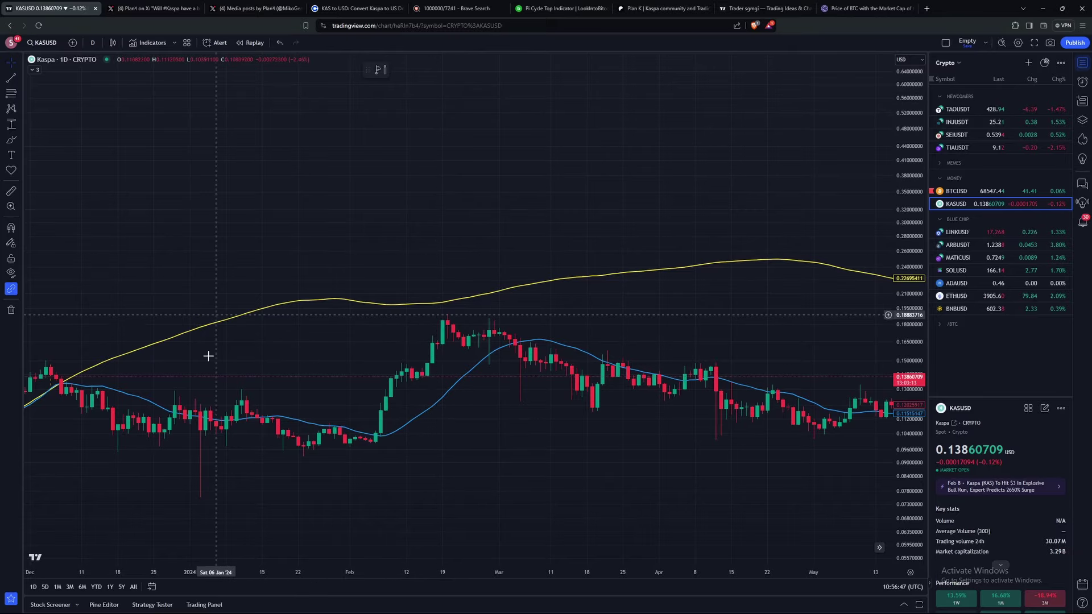
pyautogui.hscroll(-15, 565, 480)
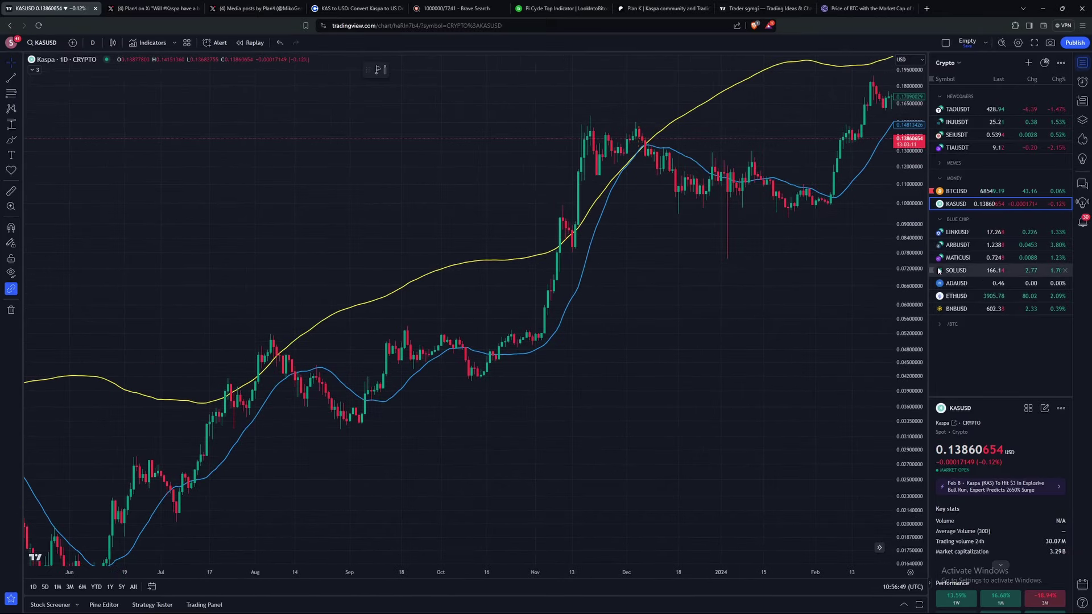
pyautogui.scroll(-3, 509, 448)
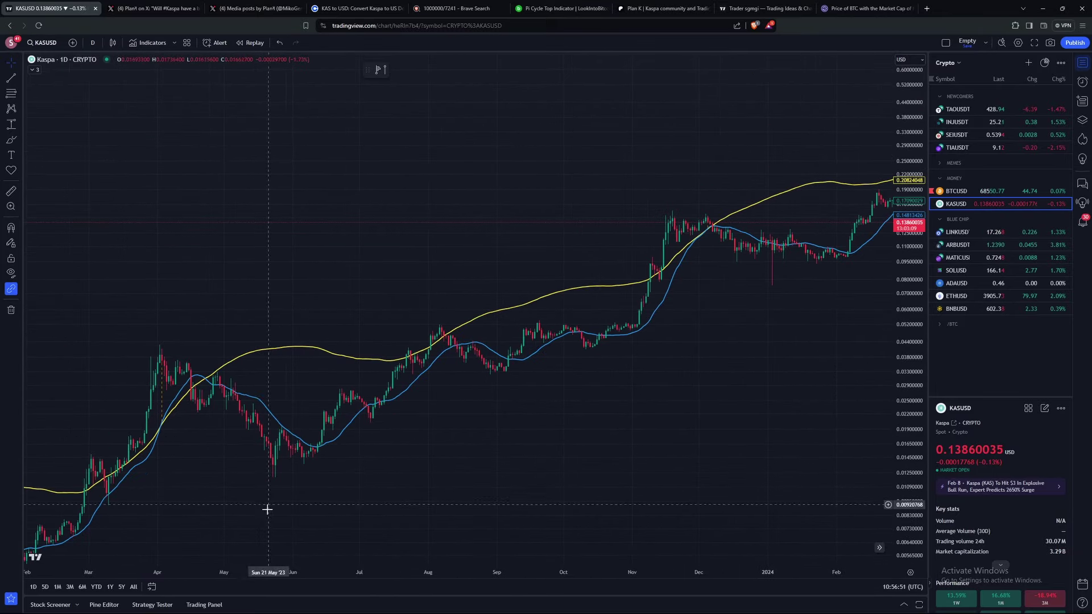
pyautogui.hscroll(-12, 263, 507)
pyautogui.scroll(3, 415, 497)
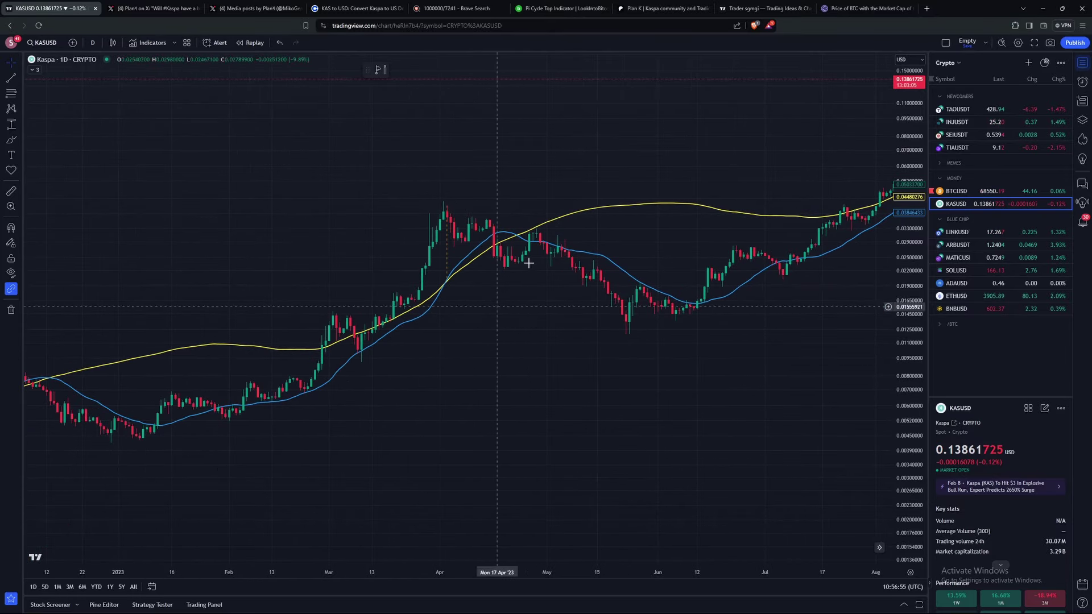
# Scan back and forth across 2023 into early 2024 where the yellow and blue lines meet
pyautogui.moveTo(702, 410); pyautogui.dragTo(590, 469)
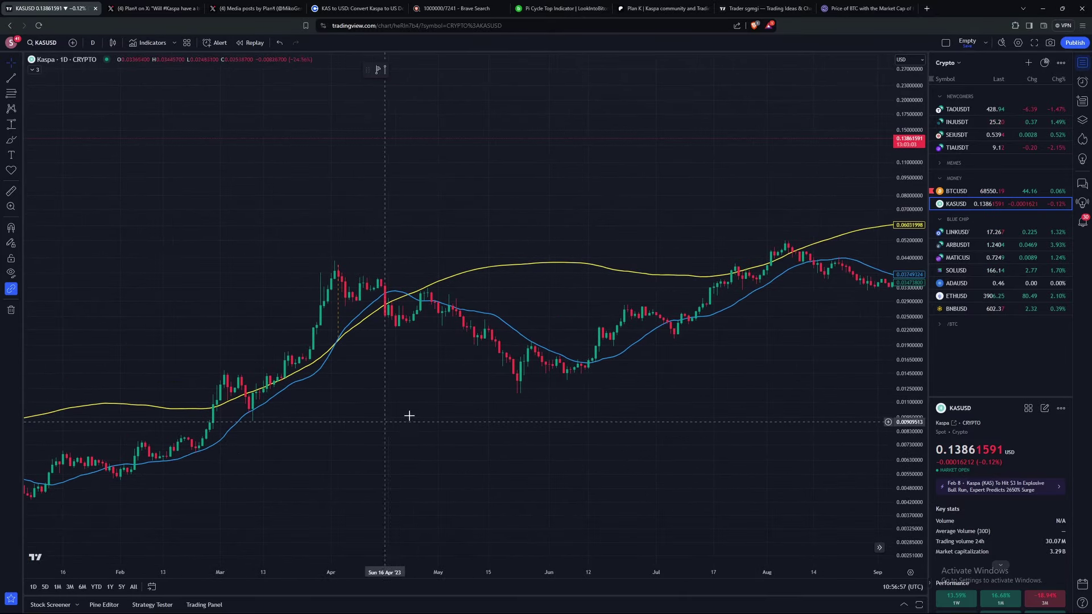
pyautogui.moveTo(740, 336); pyautogui.dragTo(319, 393)
pyautogui.moveTo(364, 427); pyautogui.dragTo(741, 375)
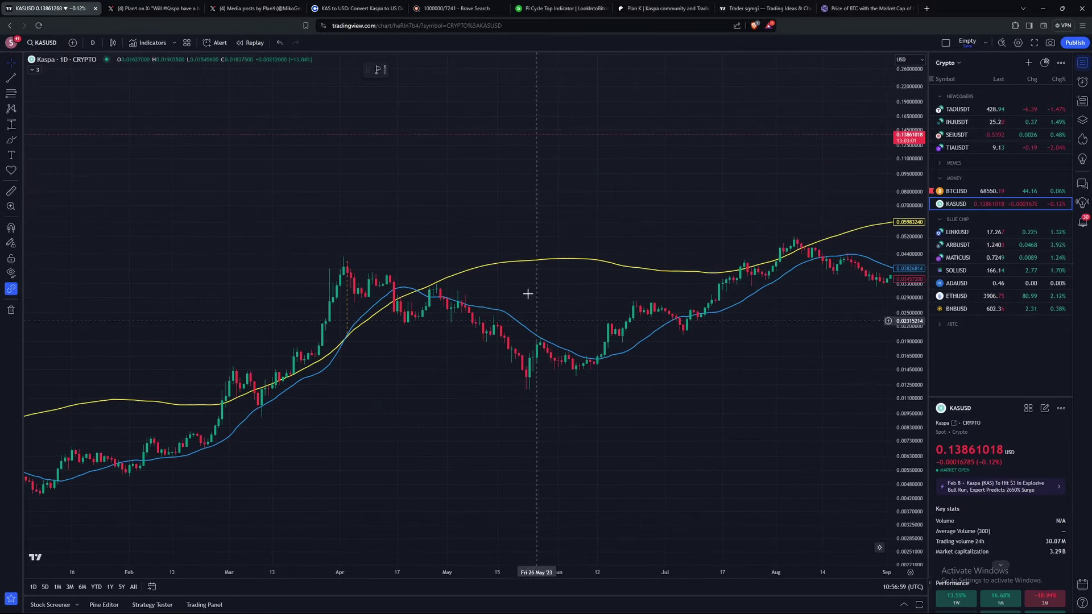
pyautogui.moveTo(712, 409); pyautogui.dragTo(231, 478)
pyautogui.moveTo(912, 378); pyautogui.dragTo(912, 410)
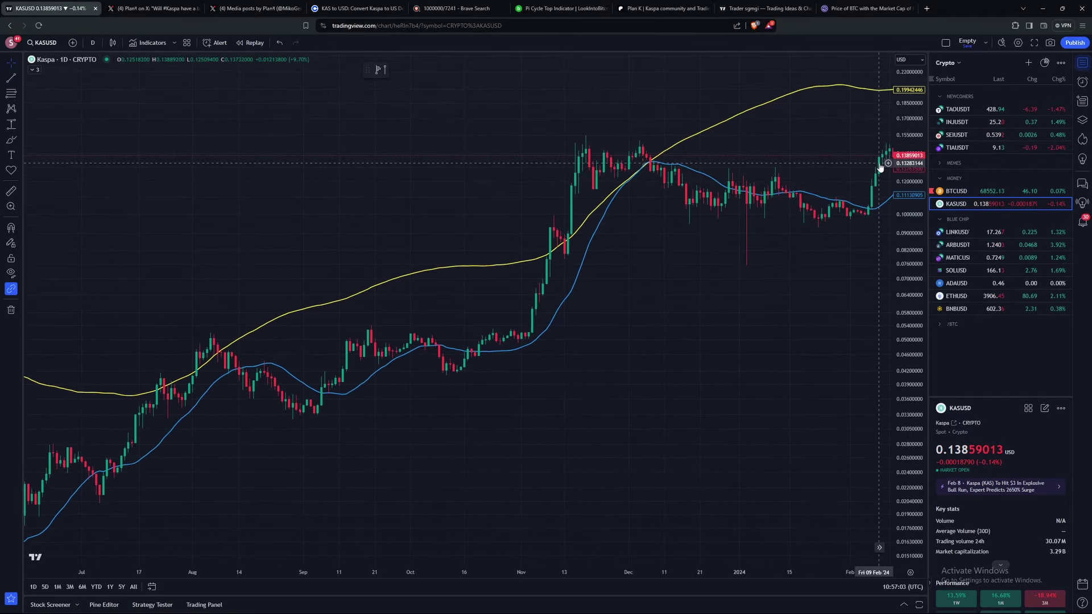
pyautogui.moveTo(660, 398); pyautogui.dragTo(901, 299)
pyautogui.moveTo(353, 441); pyautogui.dragTo(490, 332)
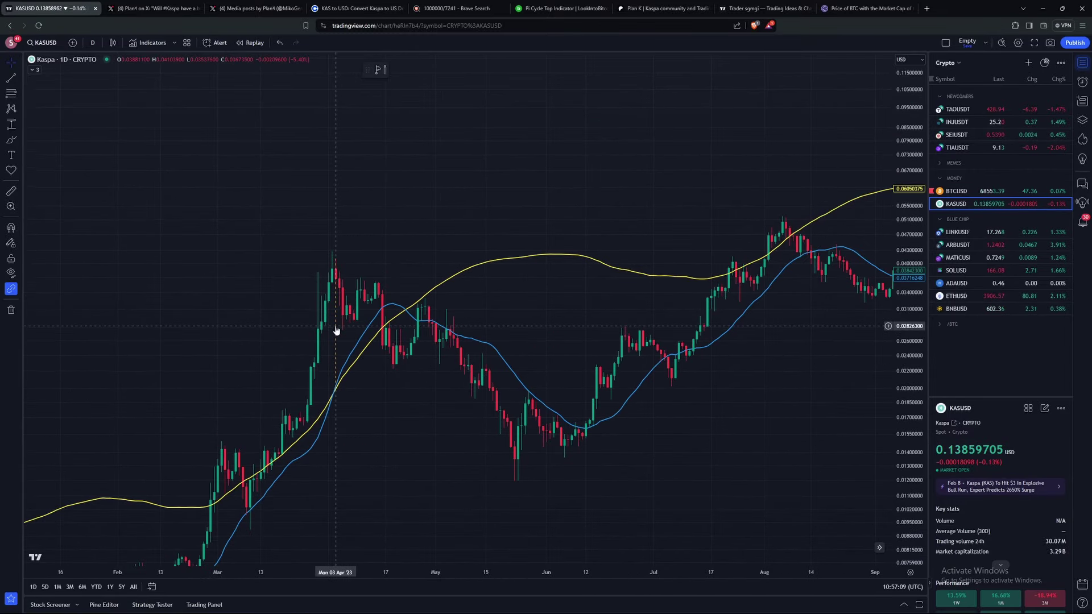
pyautogui.moveTo(762, 367); pyautogui.dragTo(347, 507)
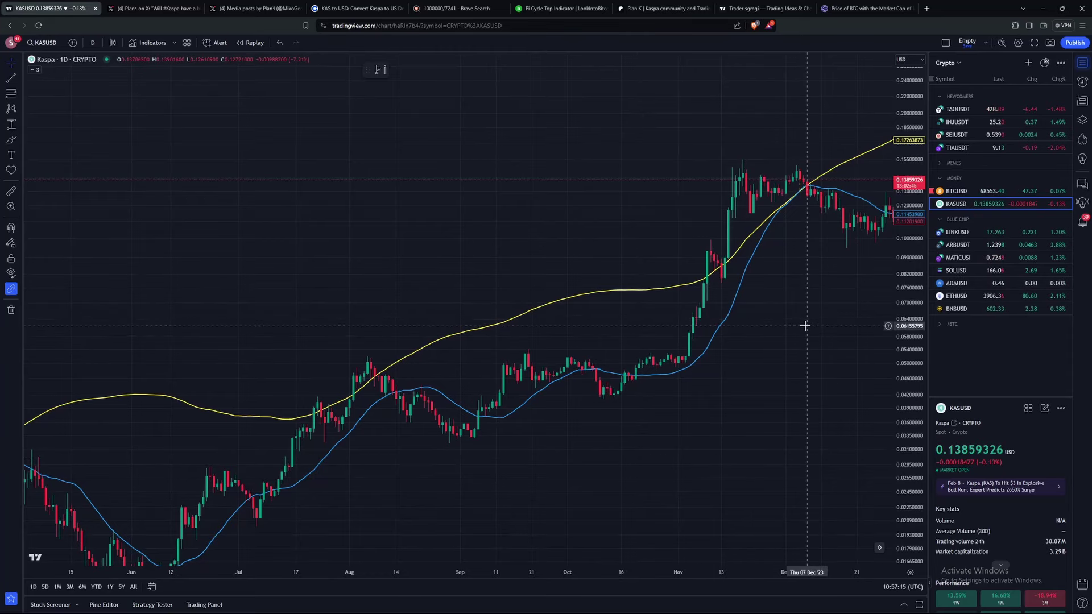
pyautogui.moveTo(805, 326); pyautogui.dragTo(415, 429)
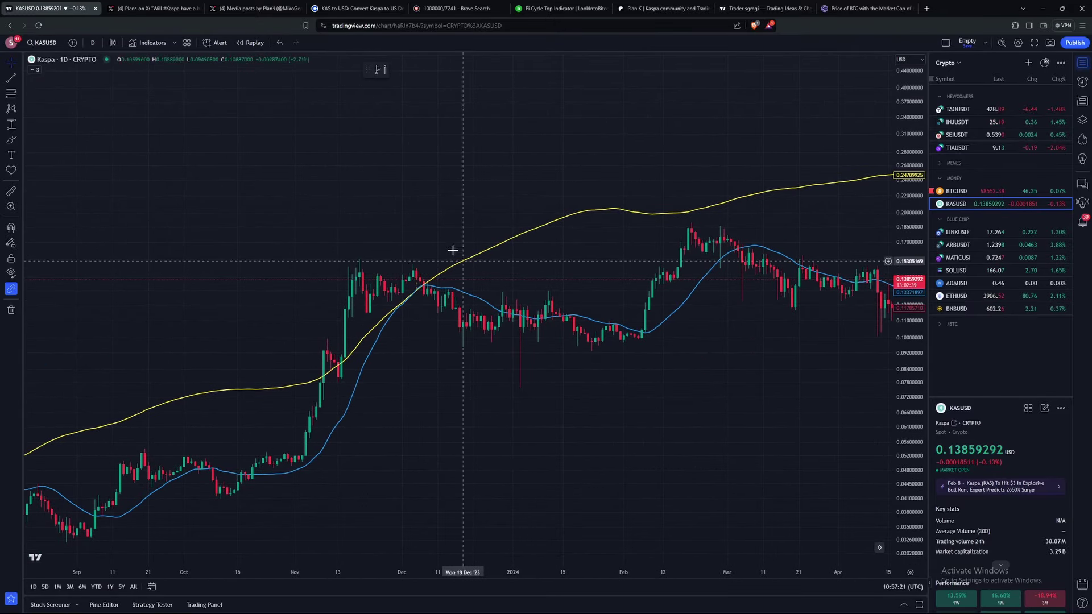
pyautogui.moveTo(403, 475); pyautogui.dragTo(793, 387)
pyautogui.moveTo(444, 481); pyautogui.dragTo(825, 304)
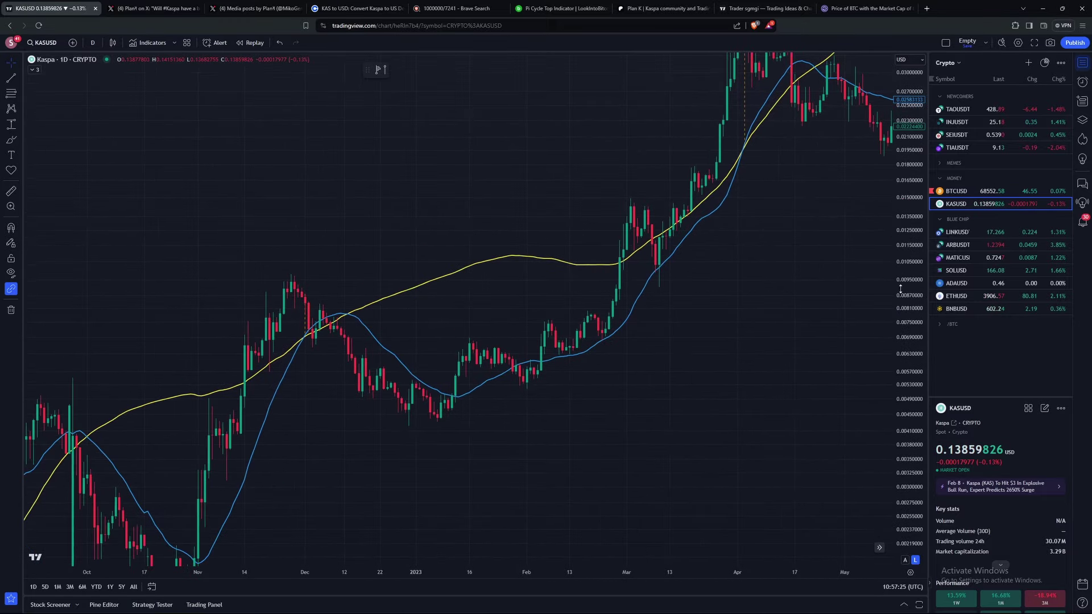
pyautogui.moveTo(900, 288); pyautogui.dragTo(901, 440)
pyautogui.moveTo(471, 509); pyautogui.dragTo(487, 530)
pyautogui.moveTo(699, 439); pyautogui.dragTo(387, 494)
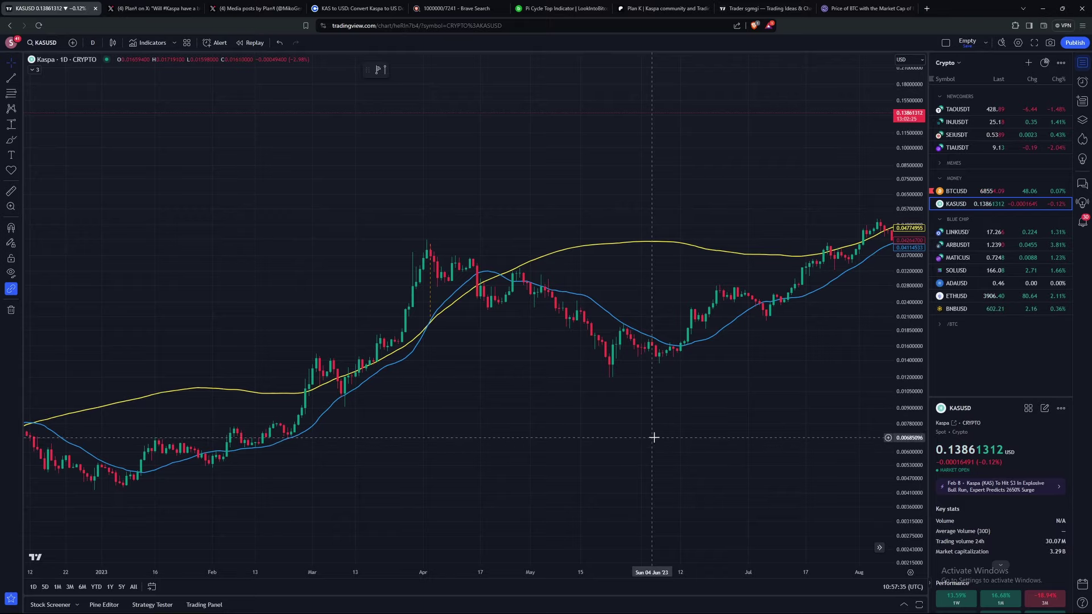
pyautogui.moveTo(772, 396); pyautogui.dragTo(224, 497)
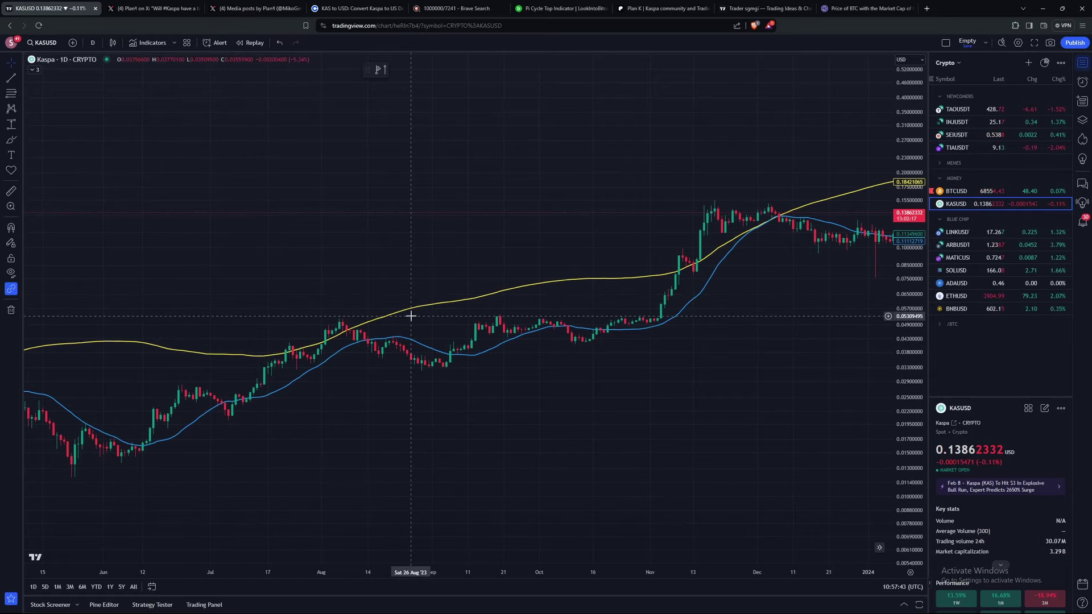
# Replace the cycle-top indicator with Power Law Bands and fit the channel on the KASUSD chart
pyautogui.press('Delete')
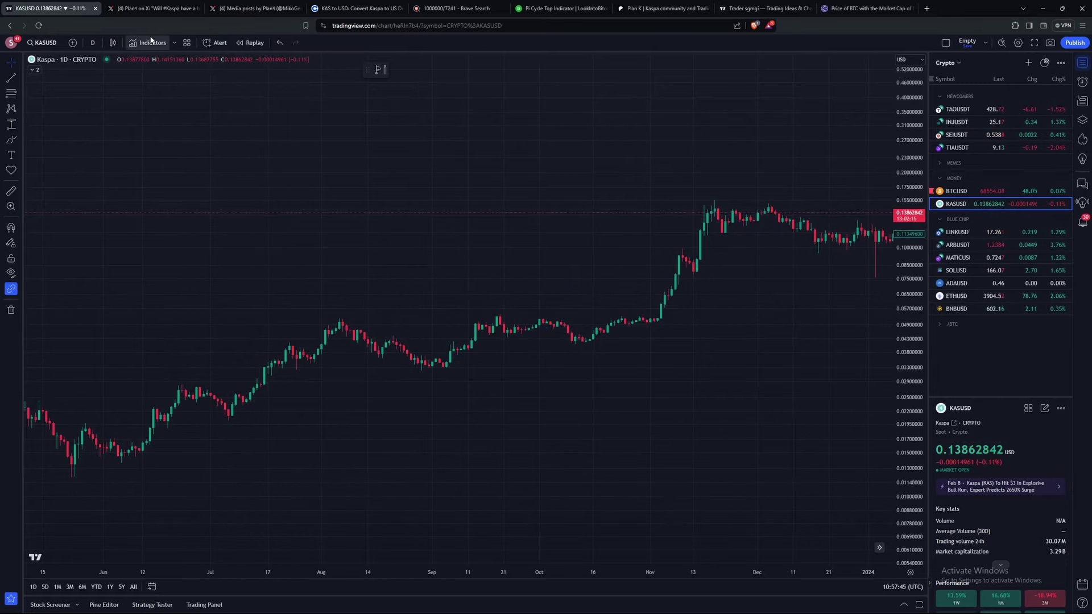
pyautogui.click(151, 41)
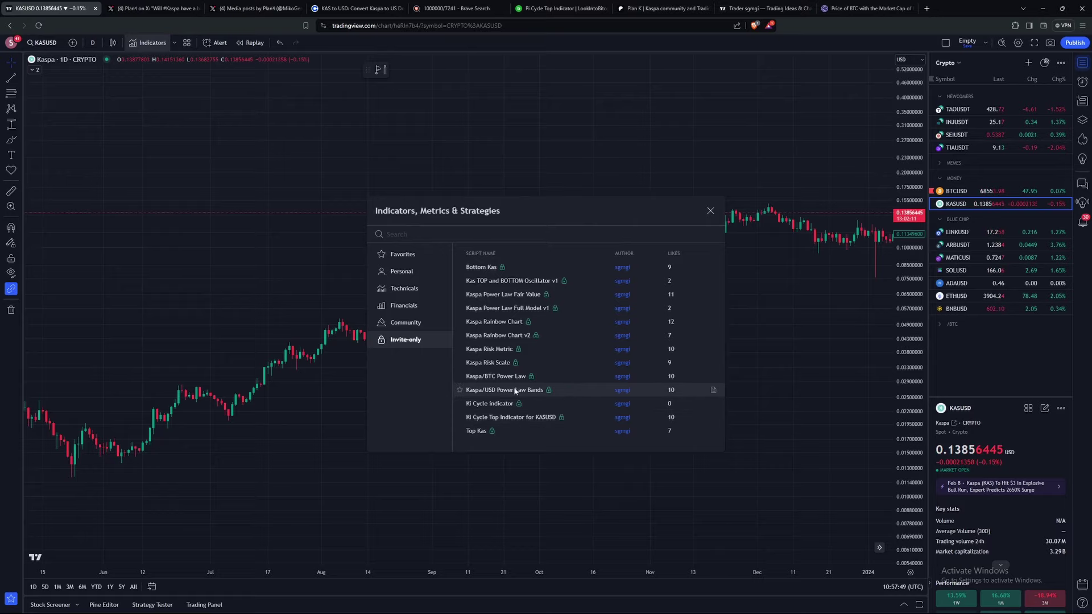
pyautogui.click(711, 211)
pyautogui.scroll(-5, 626, 500)
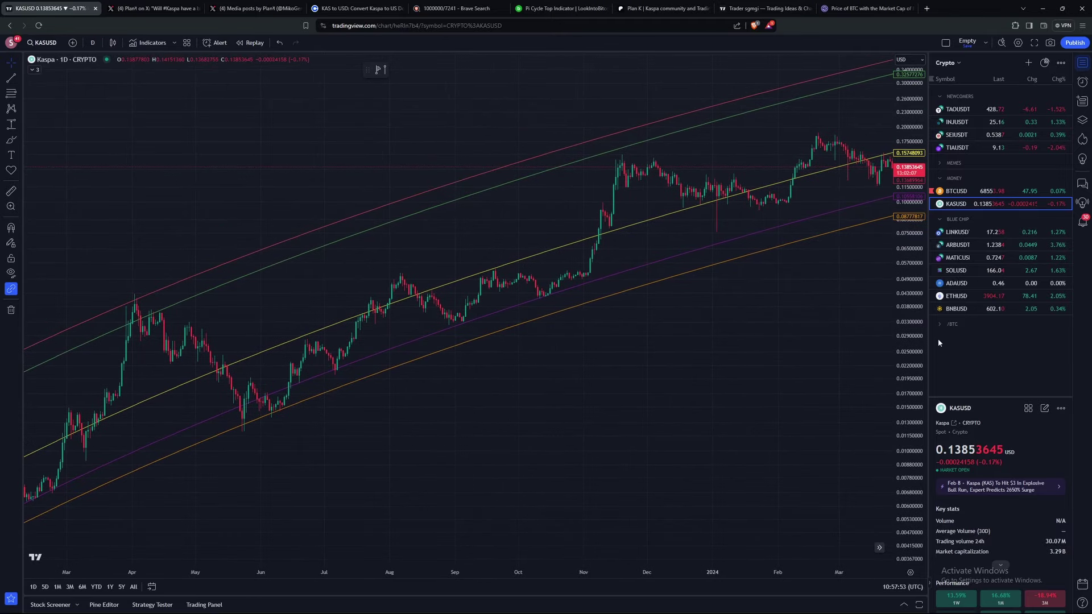
pyautogui.moveTo(912, 332); pyautogui.dragTo(905, 429)
pyautogui.moveTo(430, 490); pyautogui.dragTo(585, 422)
pyautogui.click(186, 6)
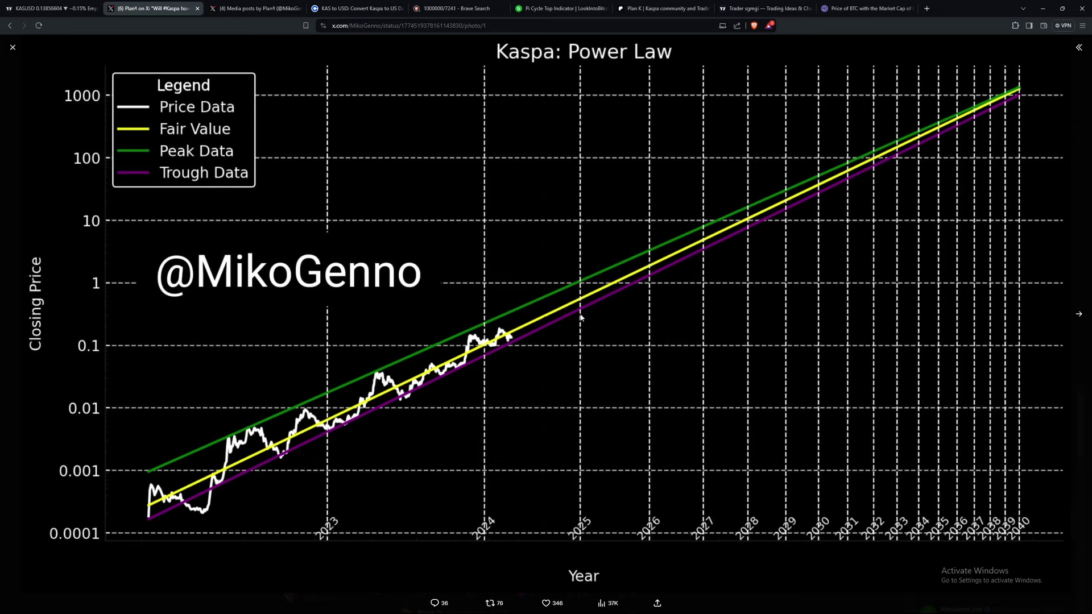
# Return from the X Power Law image to the TradingView KASUSD chart
pyautogui.click(45, 4)
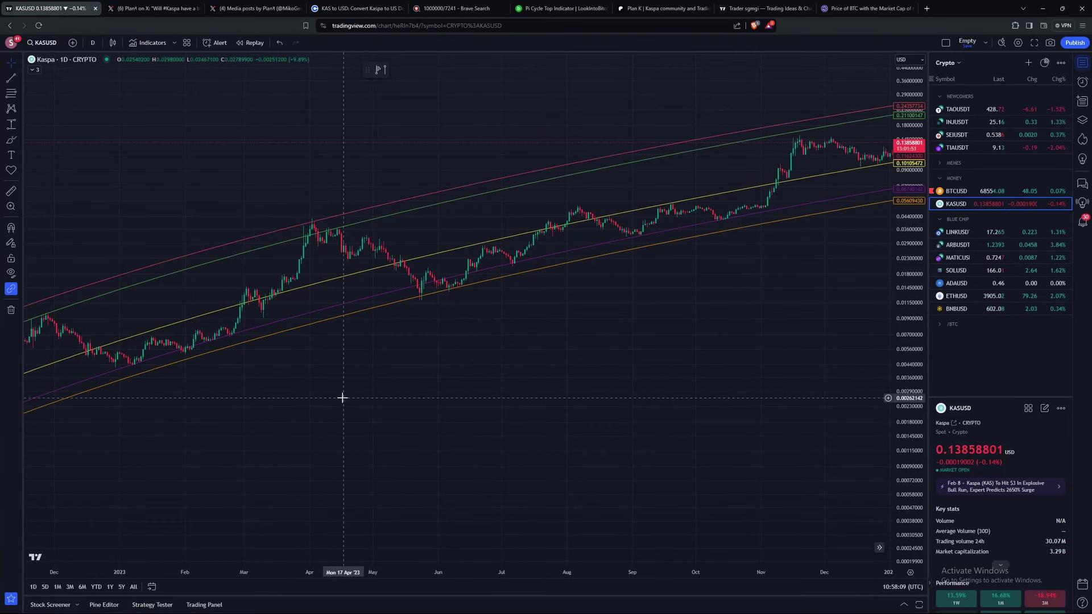
pyautogui.moveTo(341, 395); pyautogui.dragTo(705, 369)
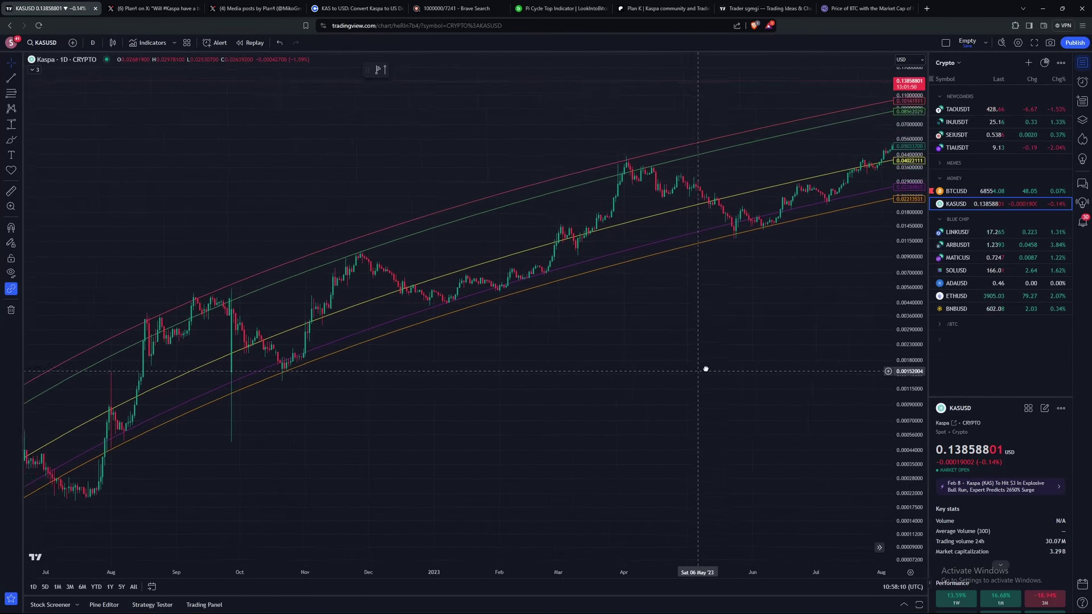
pyautogui.click(501, 300)
pyautogui.moveTo(671, 313); pyautogui.dragTo(353, 469)
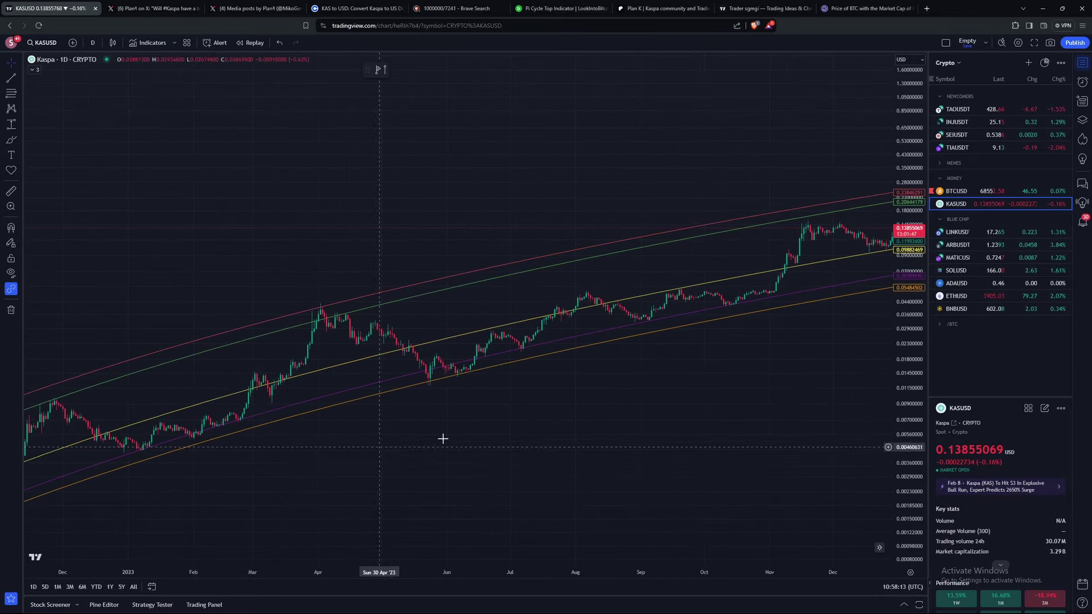
pyautogui.moveTo(788, 408); pyautogui.dragTo(401, 455)
pyautogui.moveTo(705, 414); pyautogui.dragTo(541, 425)
pyautogui.moveTo(909, 394); pyautogui.dragTo(900, 137)
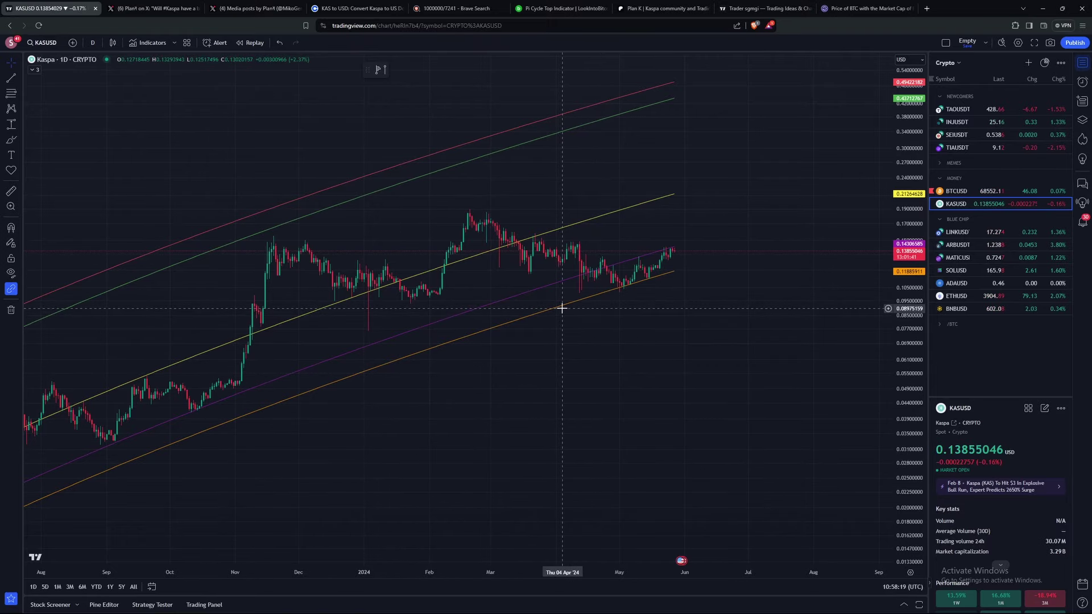
pyautogui.moveTo(293, 450); pyautogui.dragTo(731, 311)
pyautogui.moveTo(901, 346); pyautogui.dragTo(903, 422)
pyautogui.moveTo(426, 490); pyautogui.dragTo(508, 304)
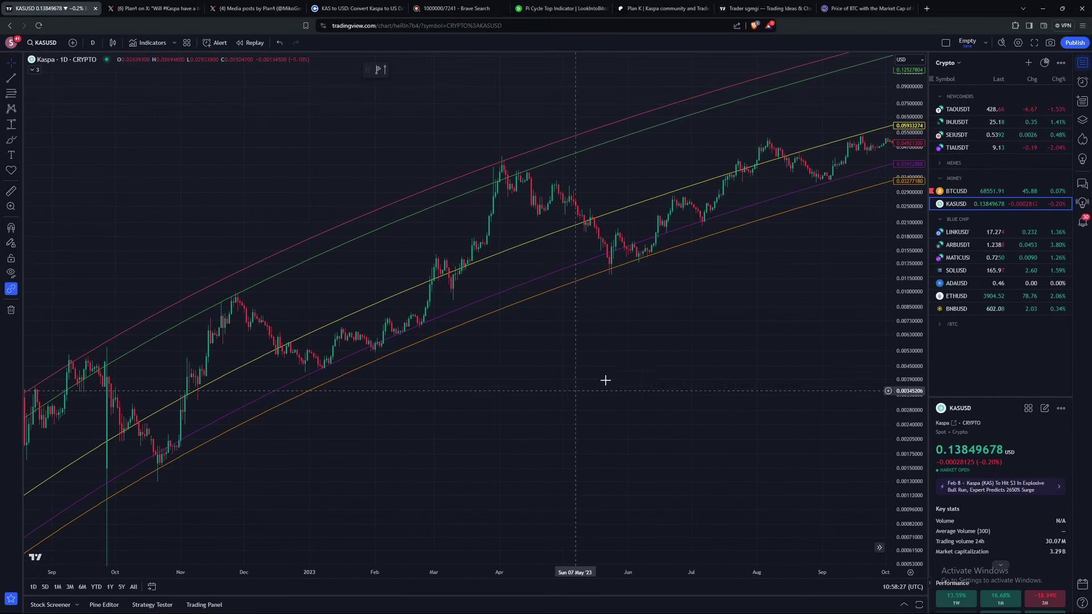
pyautogui.moveTo(488, 488); pyautogui.dragTo(546, 410)
pyautogui.moveTo(712, 226); pyautogui.dragTo(778, 327)
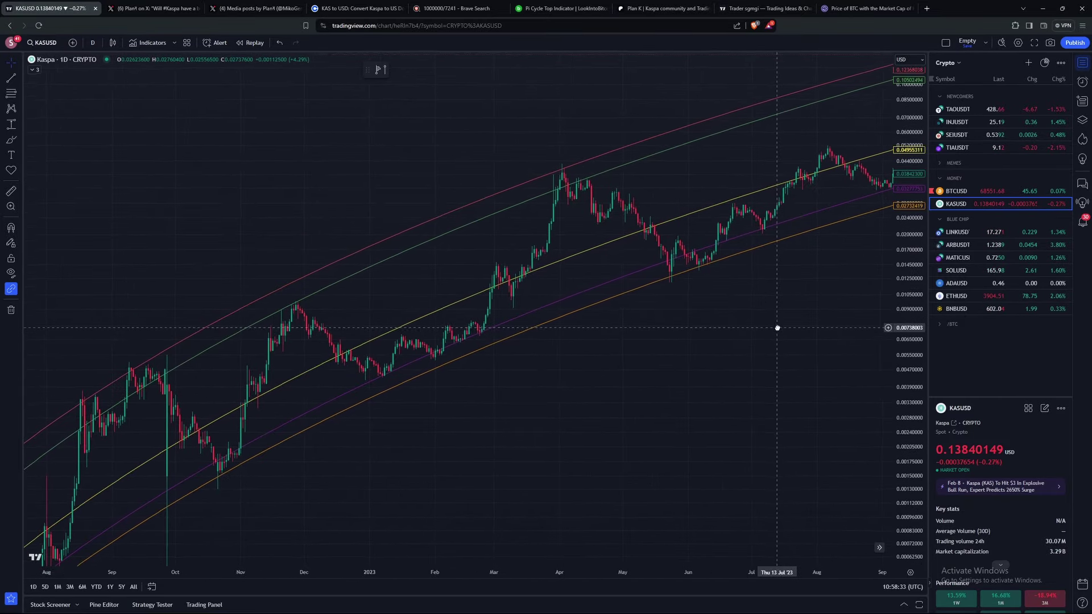
pyautogui.moveTo(533, 459); pyautogui.dragTo(859, 271)
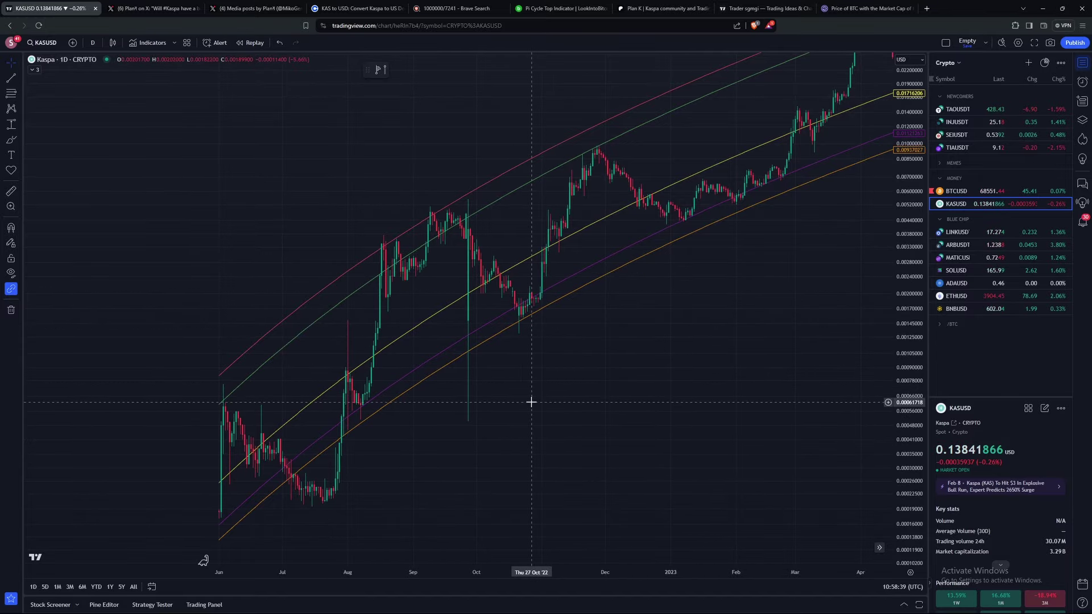
pyautogui.moveTo(644, 394); pyautogui.dragTo(399, 534)
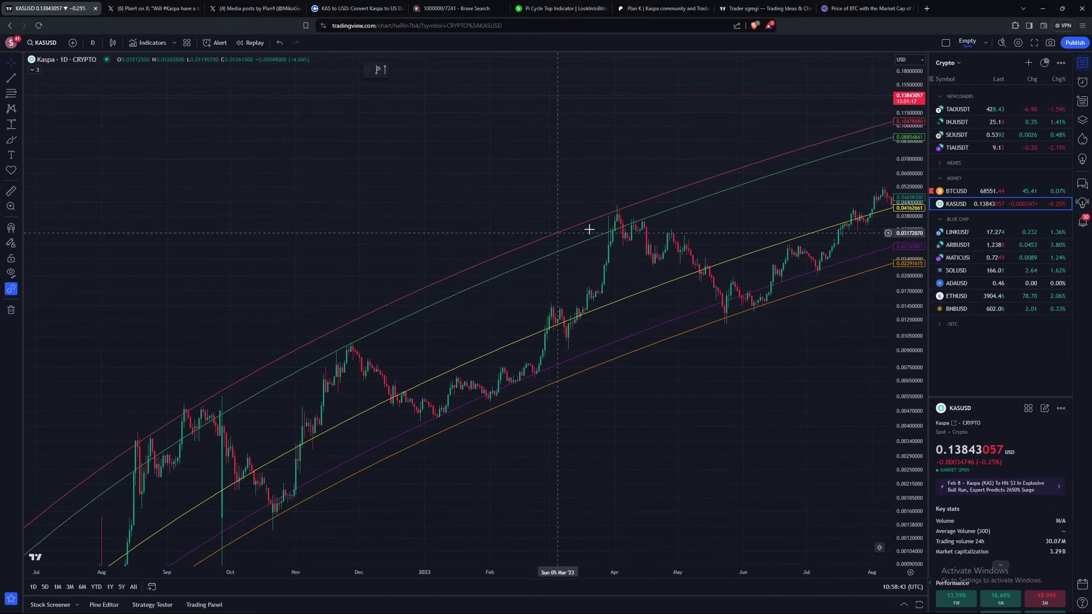
pyautogui.moveTo(734, 319); pyautogui.dragTo(392, 557)
pyautogui.moveTo(782, 455); pyautogui.dragTo(393, 543)
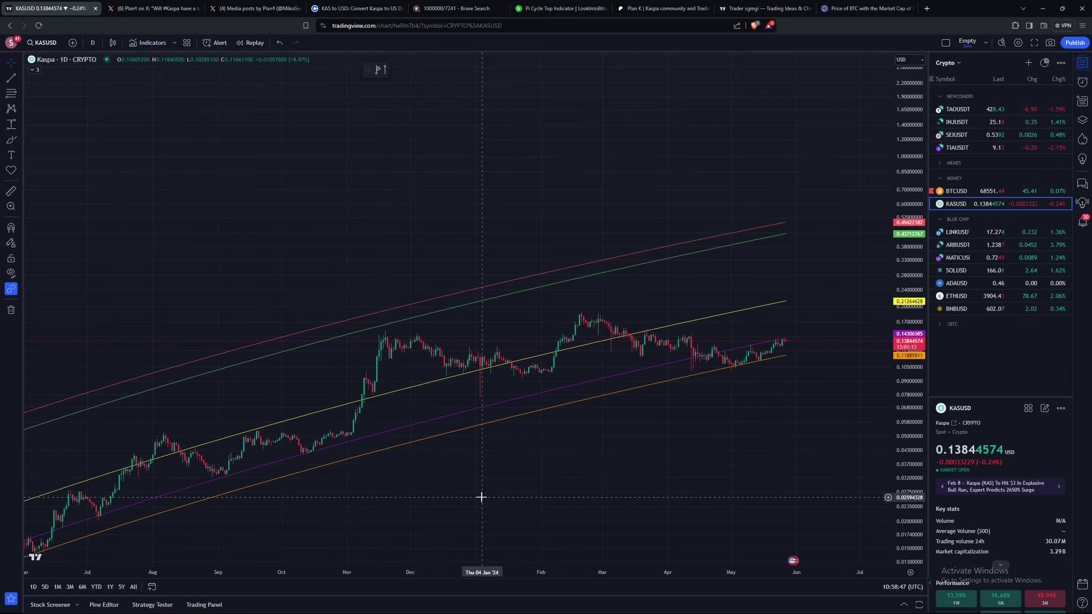
pyautogui.moveTo(480, 497); pyautogui.dragTo(482, 451)
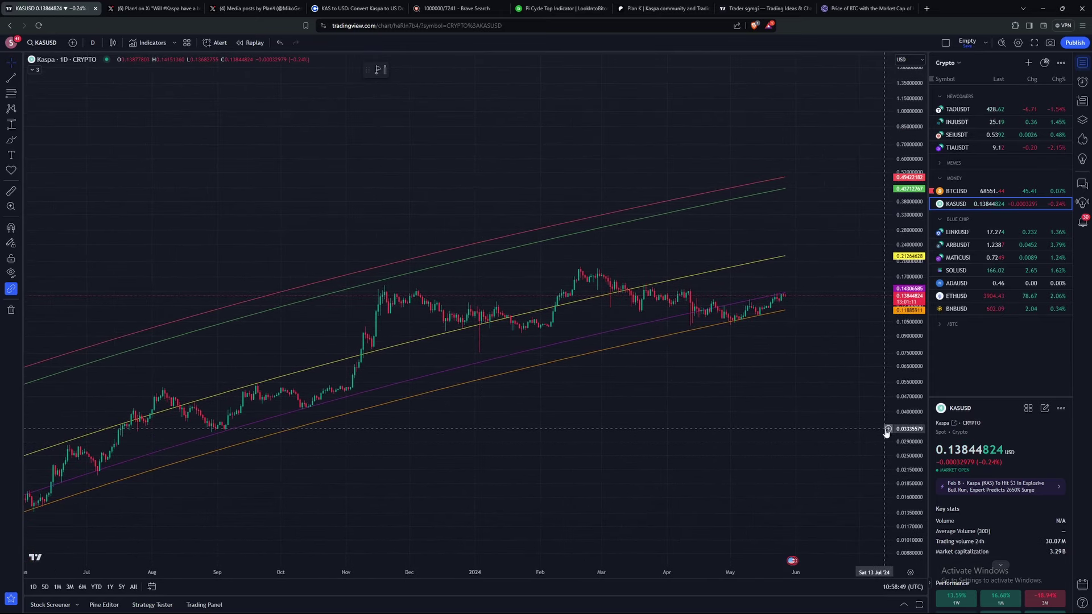
pyautogui.moveTo(902, 430); pyautogui.dragTo(903, 323)
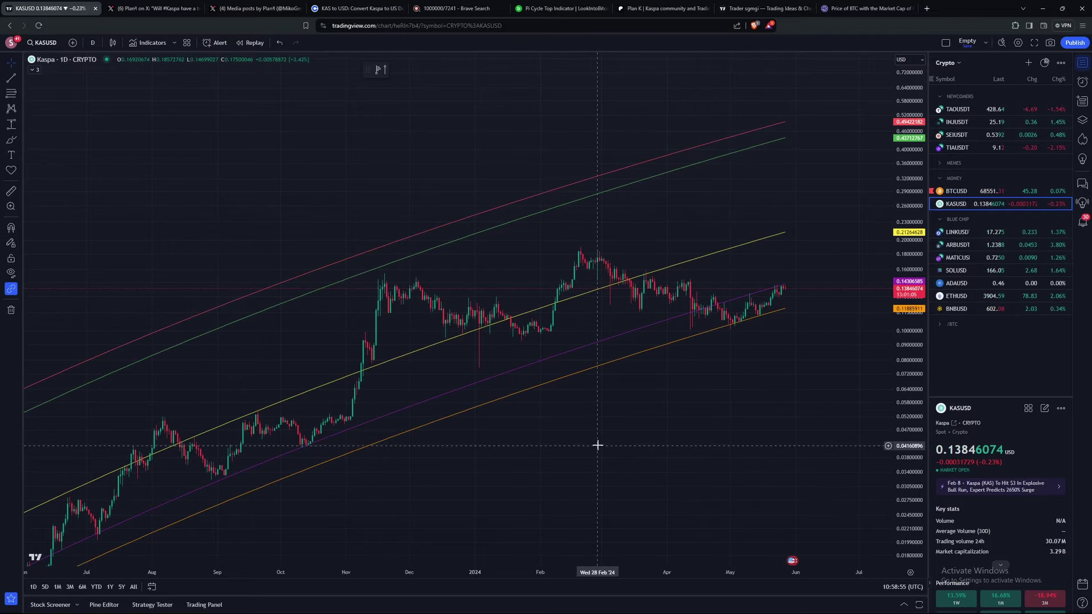
pyautogui.moveTo(465, 449); pyautogui.dragTo(868, 269)
pyautogui.moveTo(524, 517); pyautogui.dragTo(812, 360)
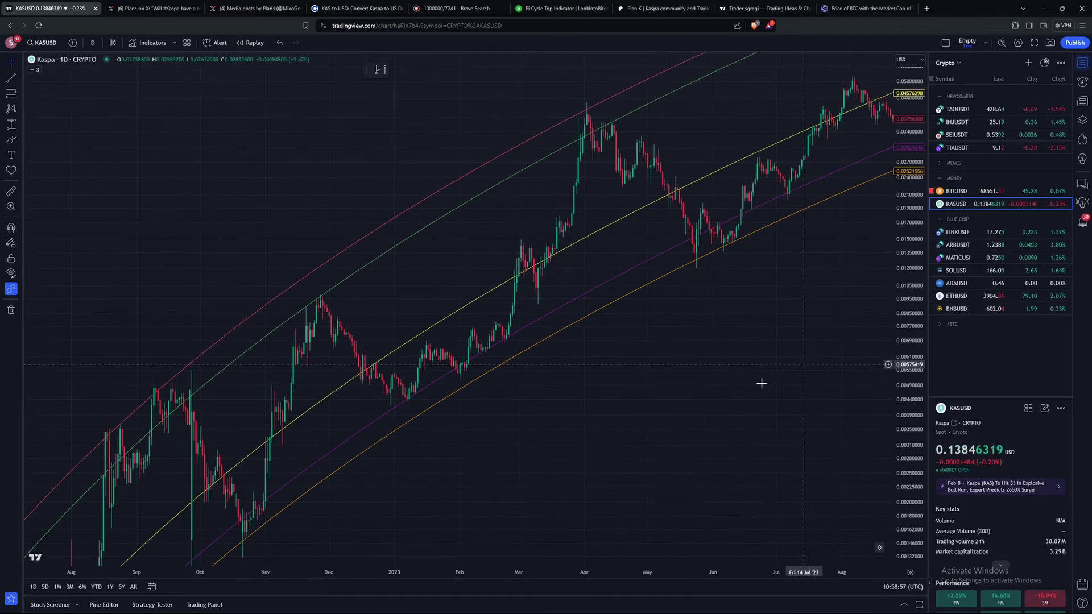
pyautogui.moveTo(541, 464); pyautogui.dragTo(292, 592)
pyautogui.moveTo(753, 363); pyautogui.dragTo(319, 512)
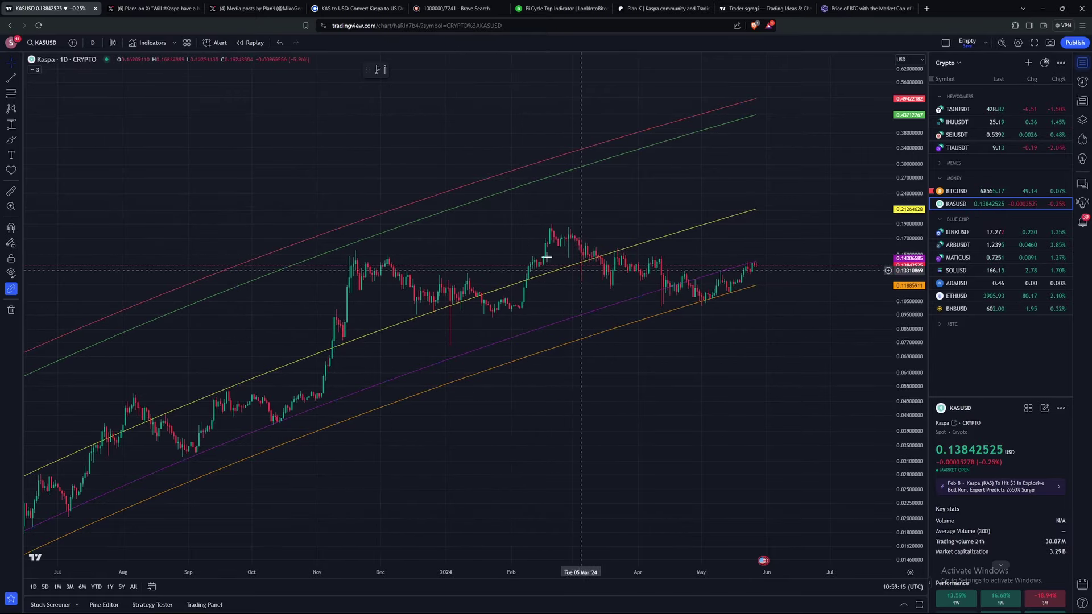
pyautogui.moveTo(910, 489); pyautogui.dragTo(910, 515)
pyautogui.scroll(-4, 609, 492)
pyautogui.moveTo(637, 472); pyautogui.dragTo(776, 314)
pyautogui.moveTo(921, 281); pyautogui.dragTo(915, 359)
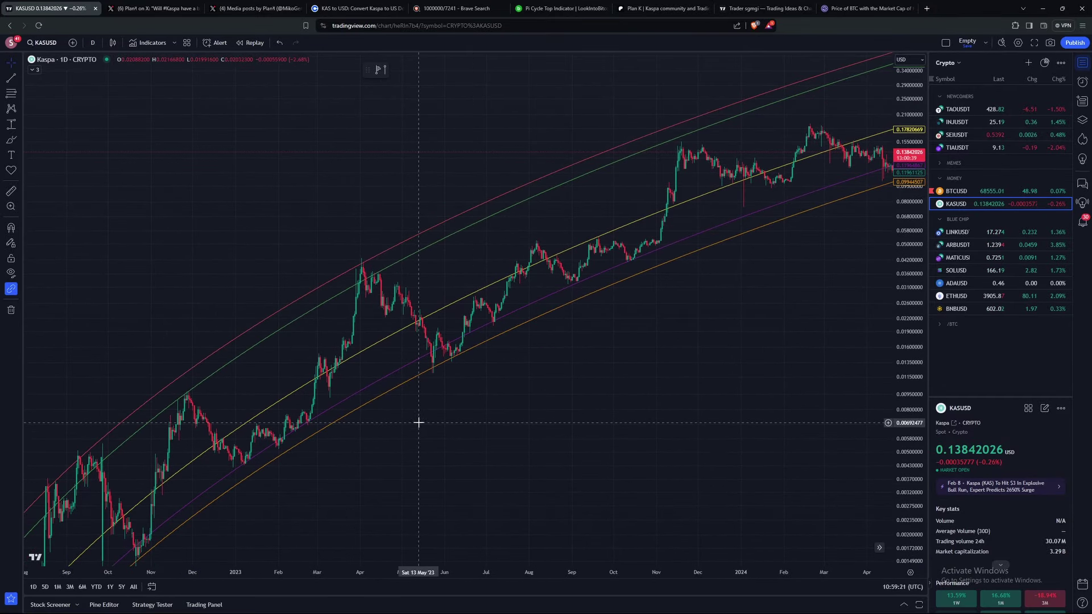
pyautogui.moveTo(419, 419); pyautogui.dragTo(690, 297)
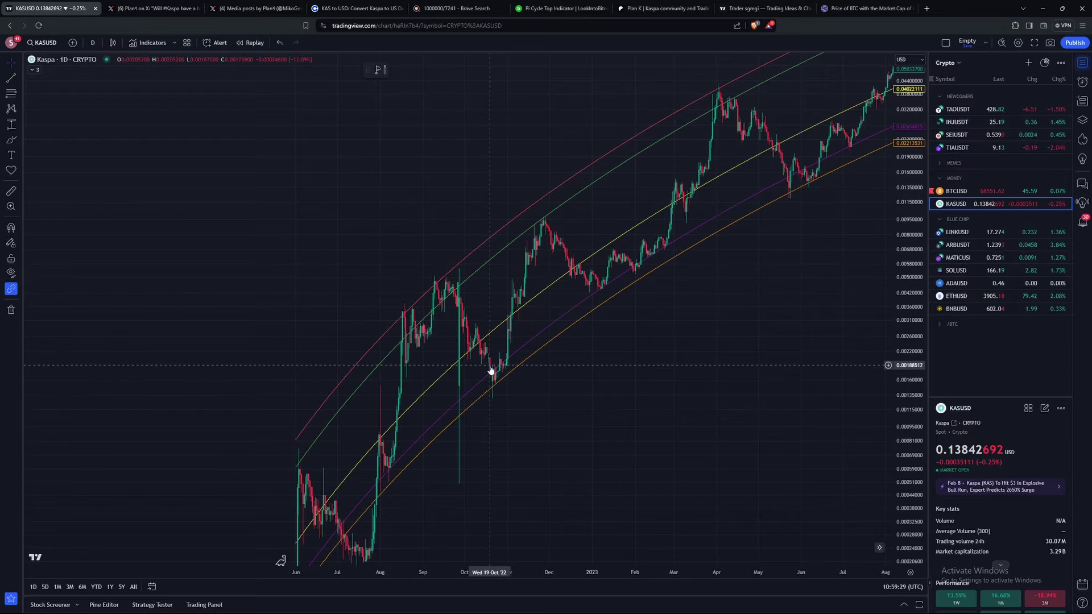
pyautogui.moveTo(700, 209); pyautogui.dragTo(540, 362)
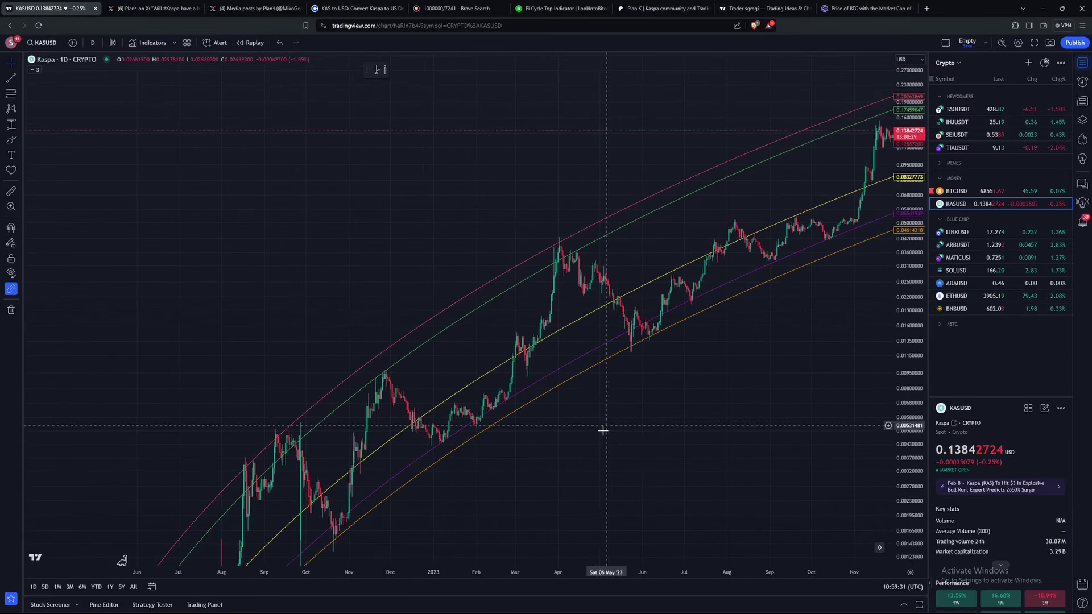
pyautogui.moveTo(673, 385); pyautogui.dragTo(589, 423)
pyautogui.moveTo(597, 420); pyautogui.dragTo(456, 446)
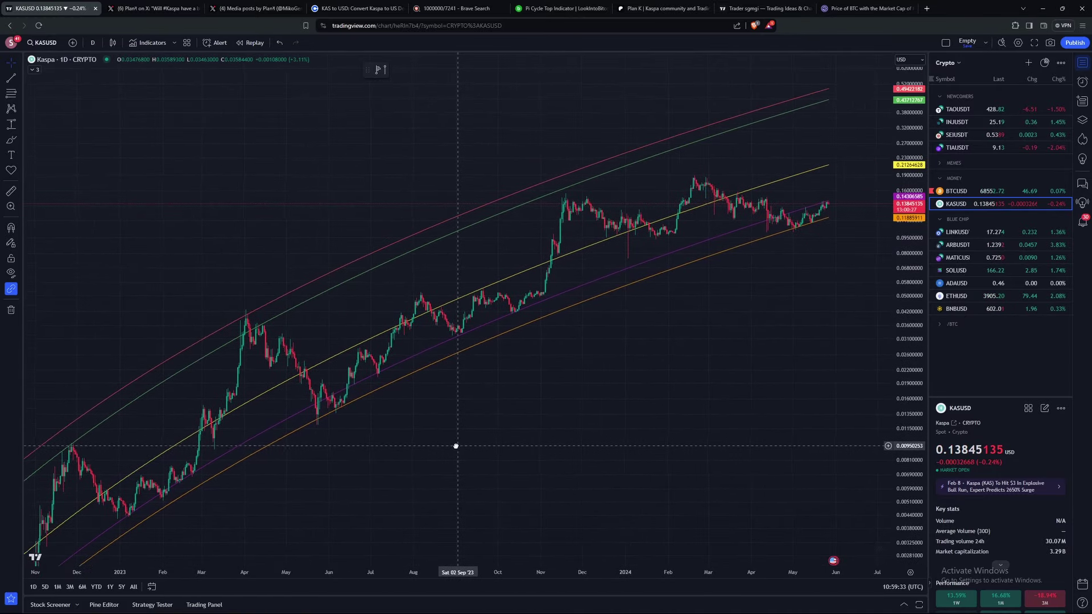
pyautogui.moveTo(673, 441); pyautogui.dragTo(646, 466)
pyautogui.moveTo(907, 405)
pyautogui.mouseDown()
pyautogui.moveTo(906, 363)
pyautogui.moveTo(906, 417)
pyautogui.mouseUp()
pyautogui.moveTo(541, 454); pyautogui.dragTo(666, 354)
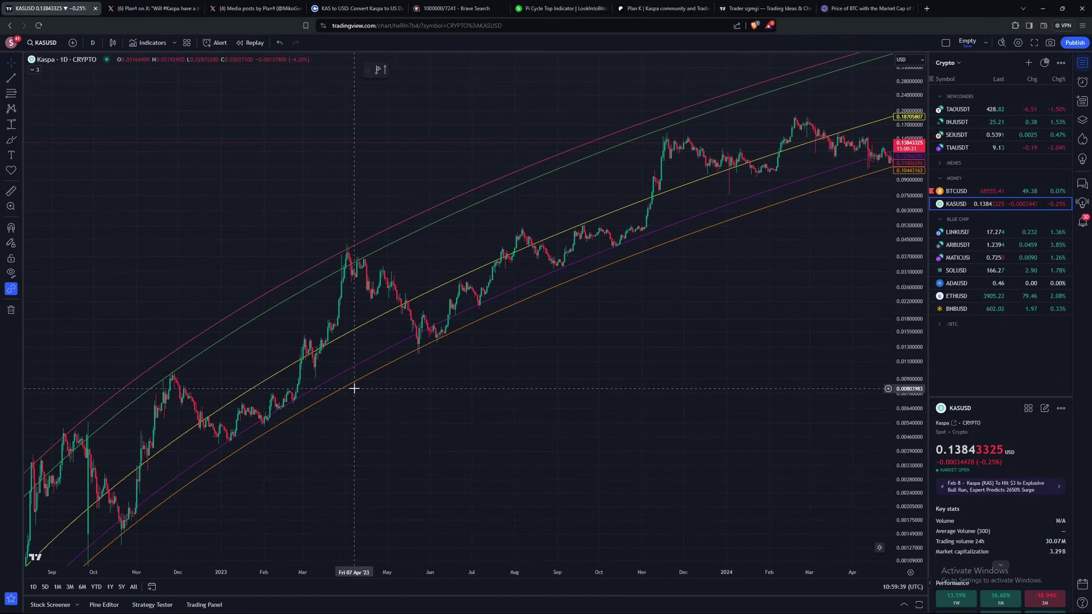
pyautogui.moveTo(714, 366); pyautogui.dragTo(538, 452)
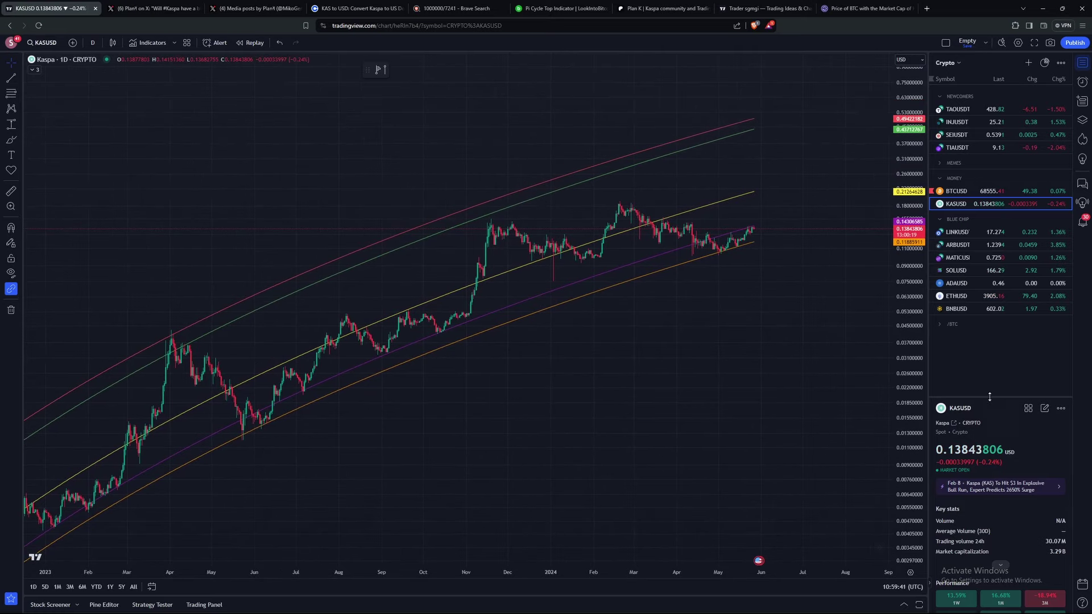
pyautogui.moveTo(920, 379); pyautogui.dragTo(920, 347)
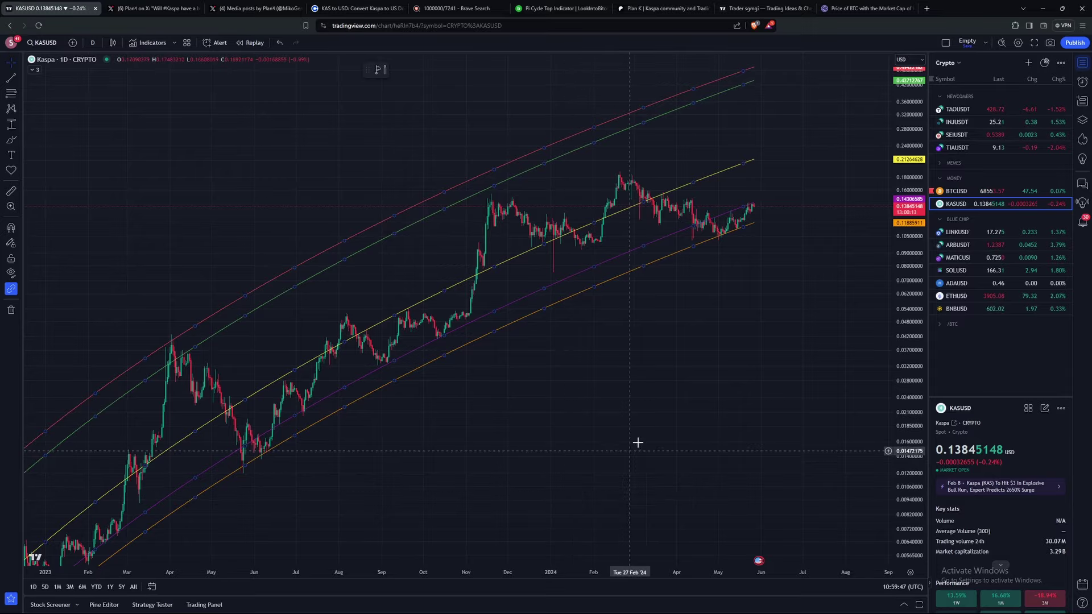
pyautogui.moveTo(794, 329); pyautogui.dragTo(606, 478)
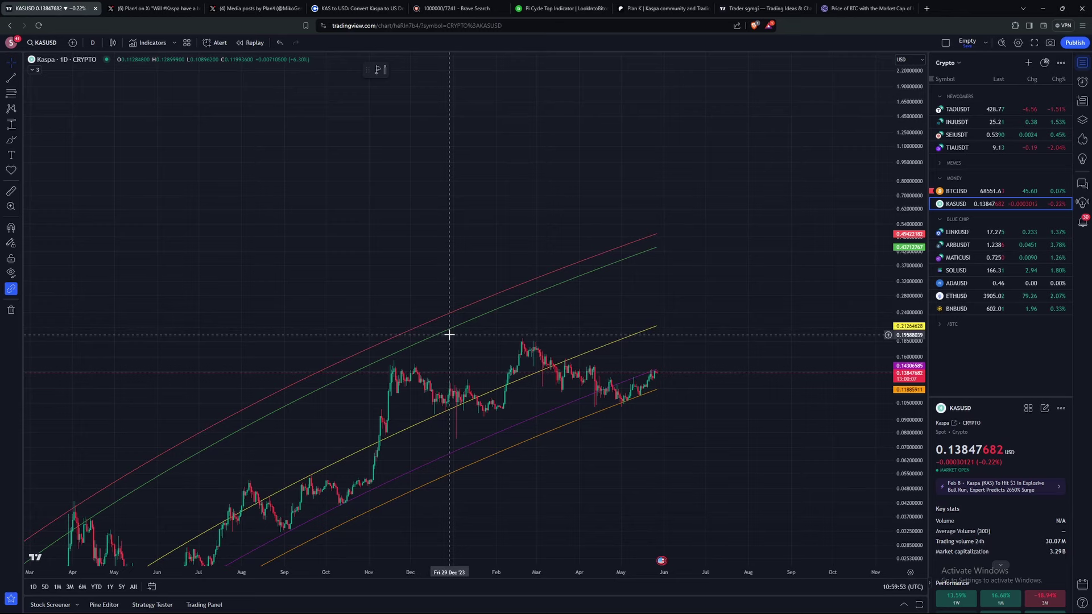
pyautogui.press('Delete')
# Add Kaspa Rainbow Chart v2 and fit all its bands, showing history from July 2022
pyautogui.click(153, 44)
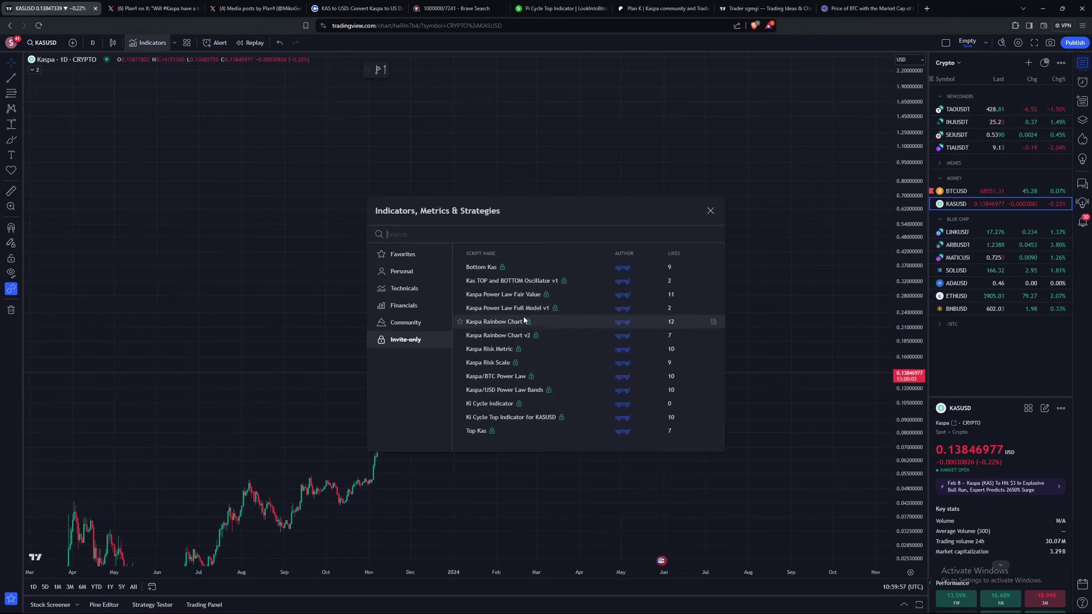
pyautogui.click(515, 340)
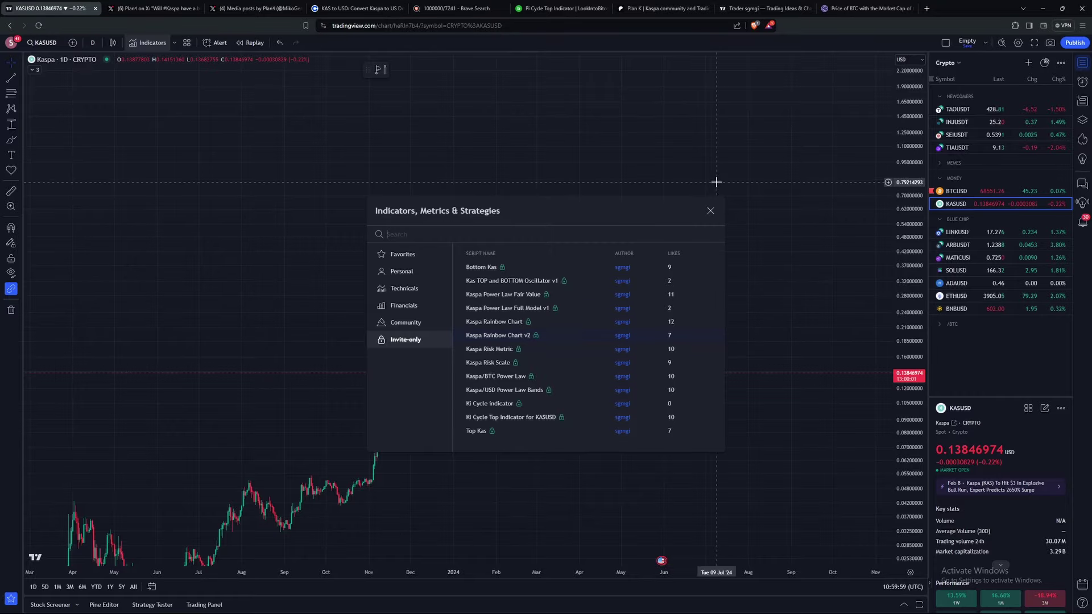
pyautogui.click(711, 209)
pyautogui.moveTo(622, 451); pyautogui.dragTo(804, 163)
pyautogui.moveTo(904, 280); pyautogui.dragTo(903, 422)
pyautogui.moveTo(274, 360); pyautogui.dragTo(434, 353)
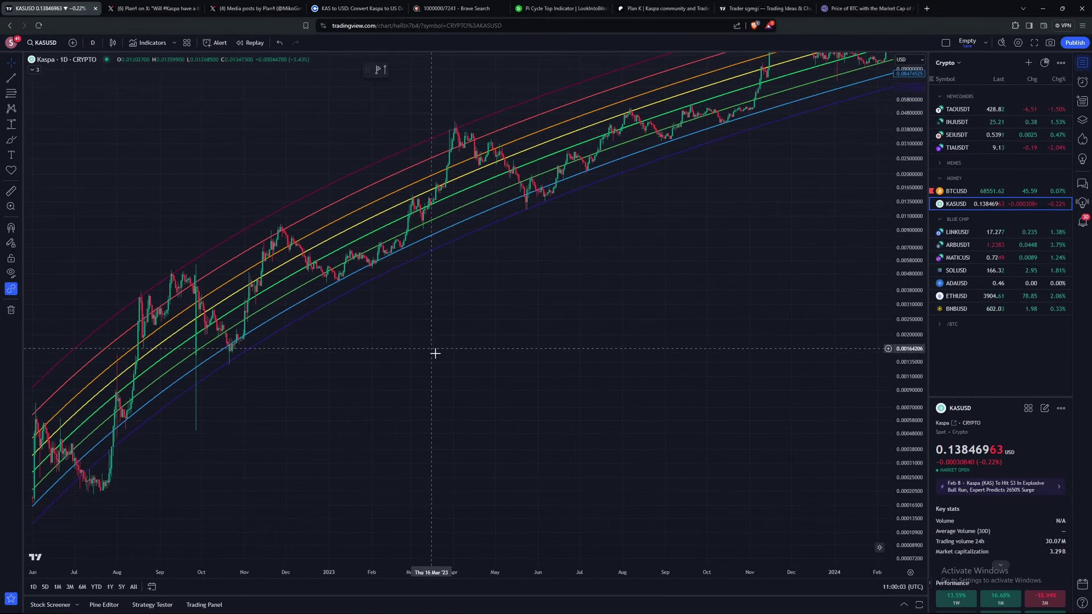
pyautogui.moveTo(582, 326); pyautogui.dragTo(533, 333)
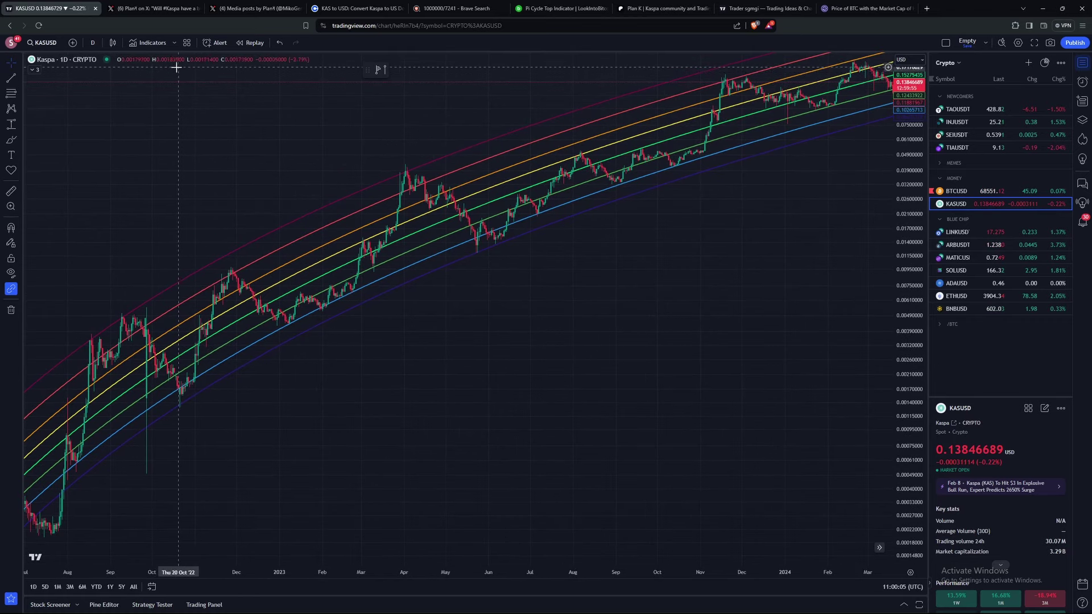
pyautogui.click(151, 43)
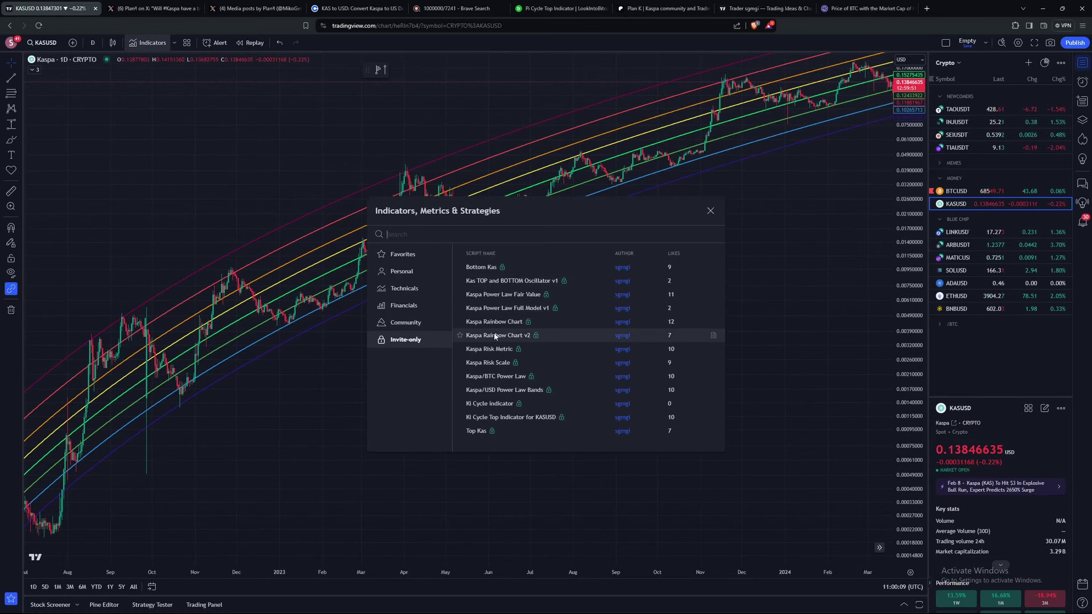
pyautogui.click(727, 219)
pyautogui.scroll(-6, 534, 438)
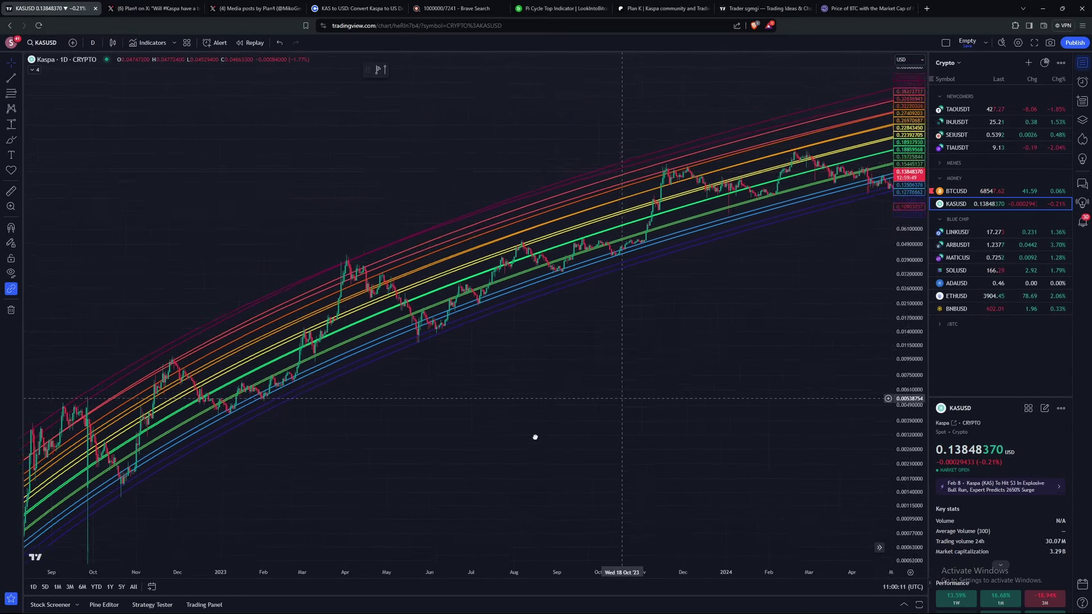
pyautogui.moveTo(390, 367); pyautogui.dragTo(654, 376)
pyautogui.moveTo(685, 339); pyautogui.dragTo(438, 392)
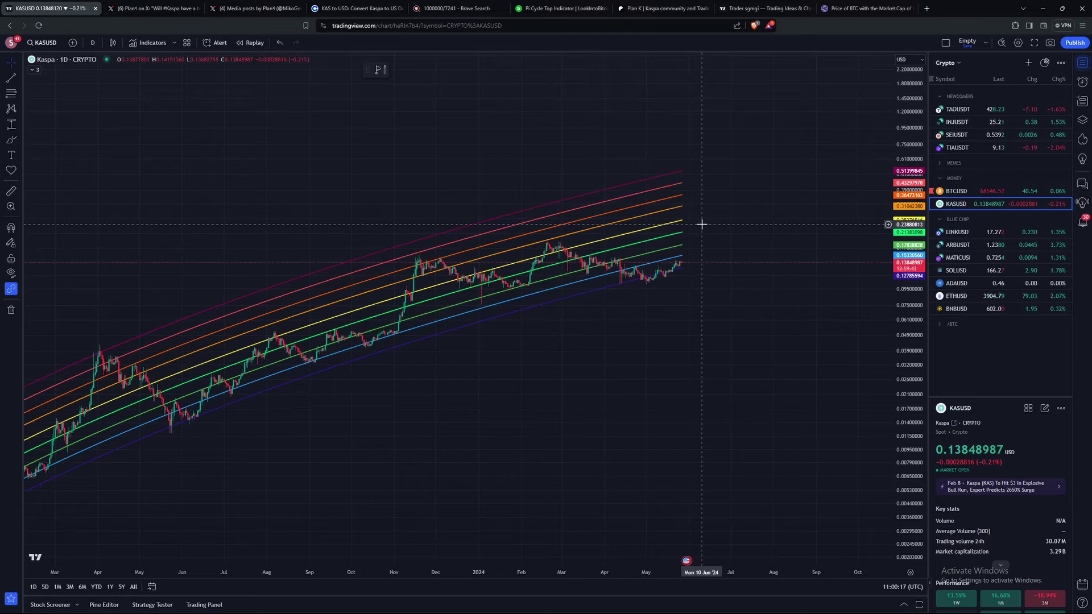
pyautogui.moveTo(491, 476); pyautogui.dragTo(693, 379)
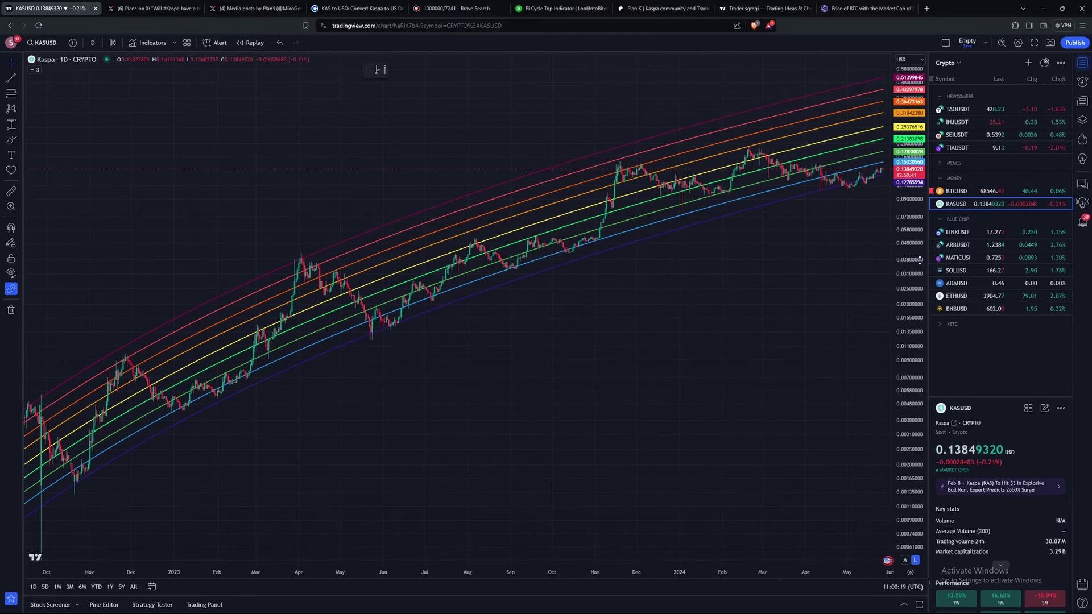
pyautogui.moveTo(532, 446); pyautogui.dragTo(648, 356)
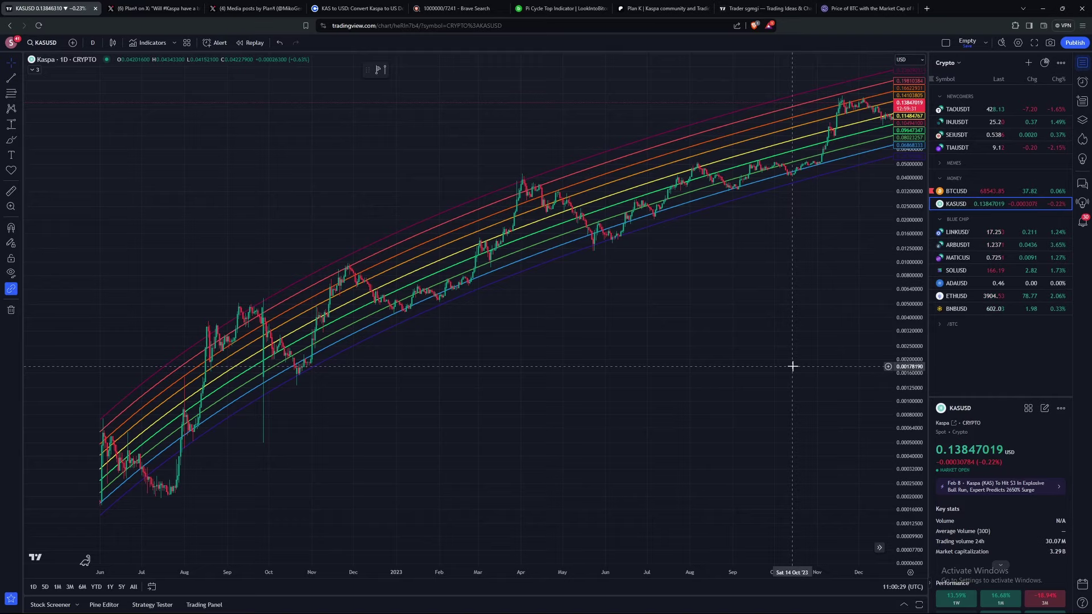
pyautogui.moveTo(792, 366); pyautogui.dragTo(369, 542)
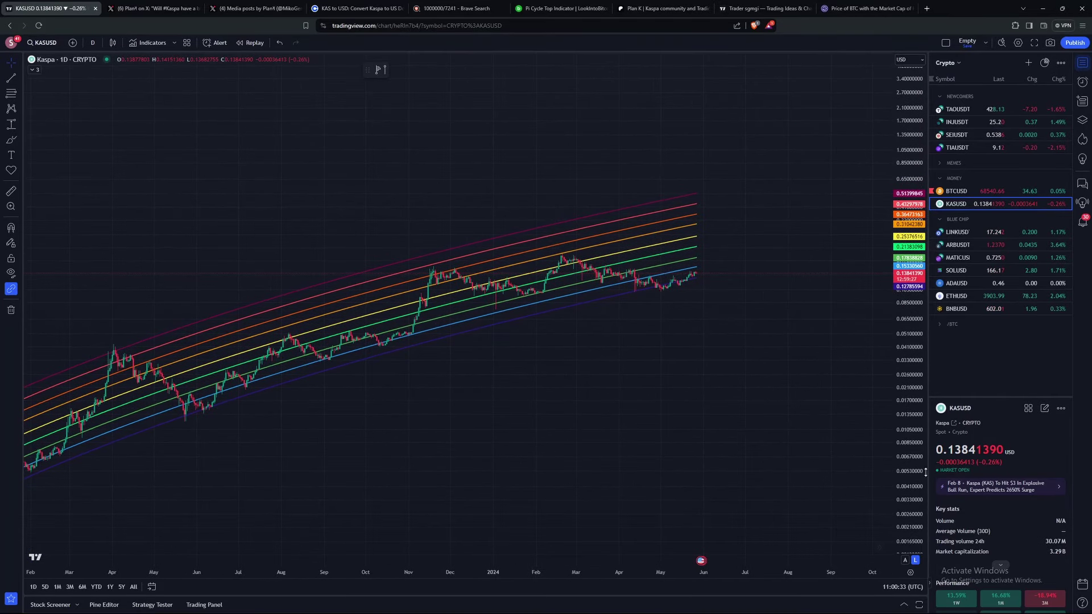
pyautogui.moveTo(909, 416); pyautogui.dragTo(880, 207)
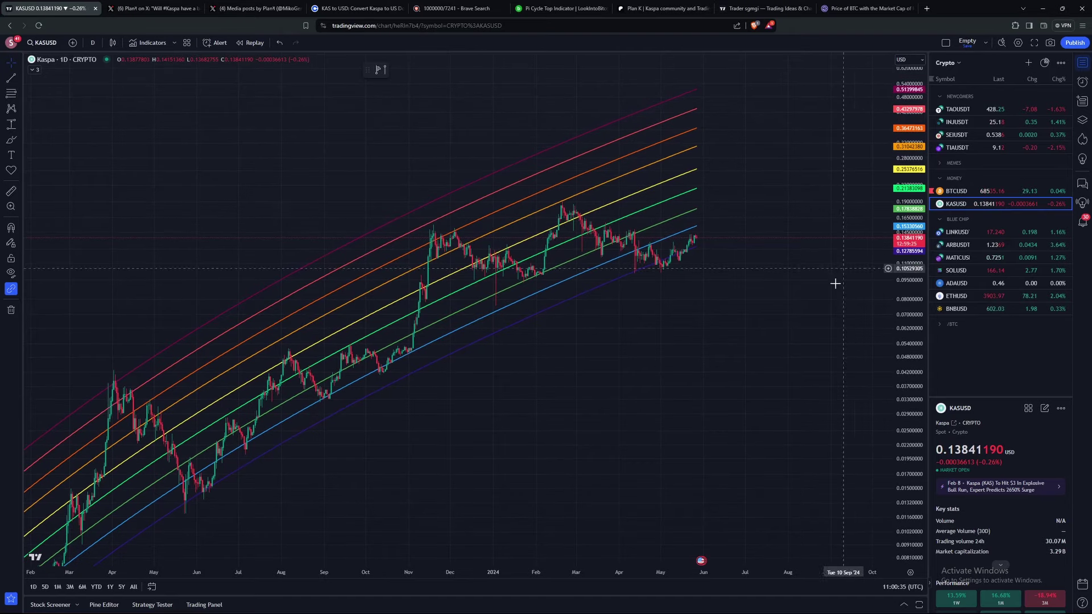
pyautogui.moveTo(737, 390); pyautogui.dragTo(535, 535)
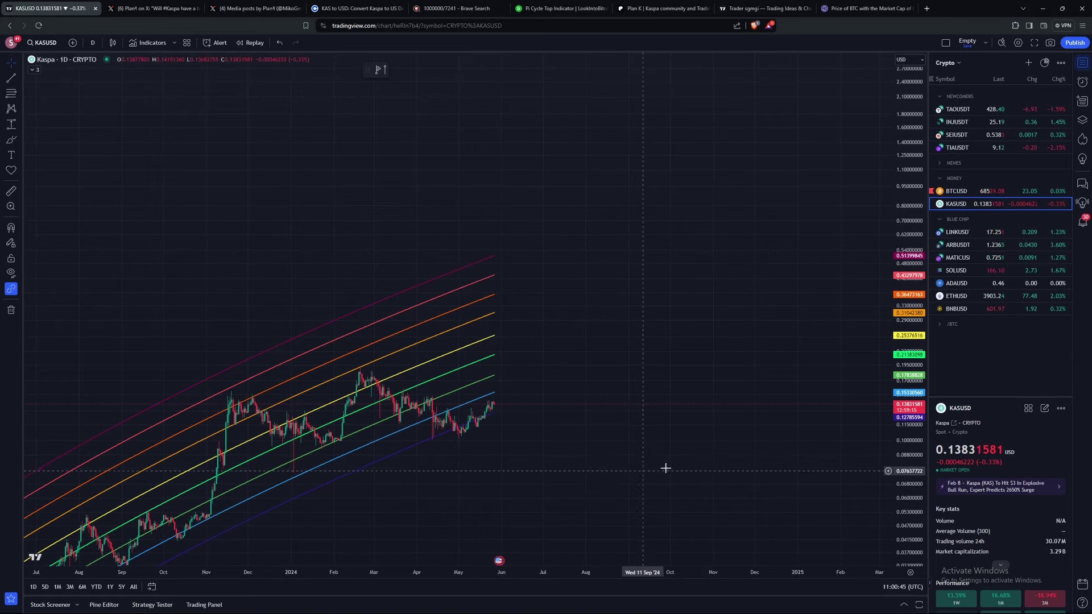
pyautogui.moveTo(909, 313); pyautogui.dragTo(909, 373)
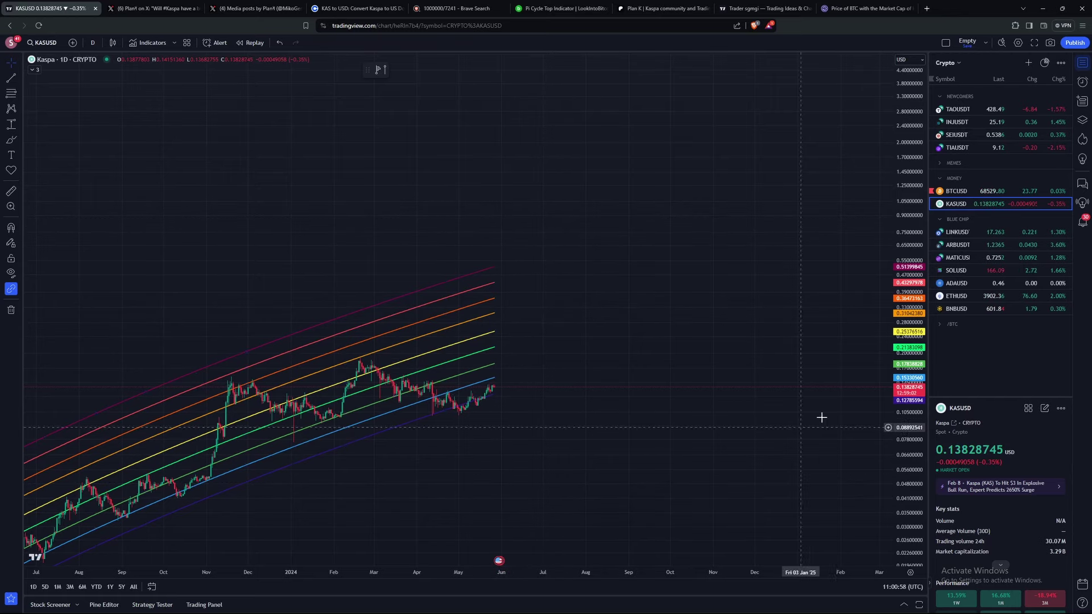
pyautogui.moveTo(905, 243); pyautogui.dragTo(905, 286)
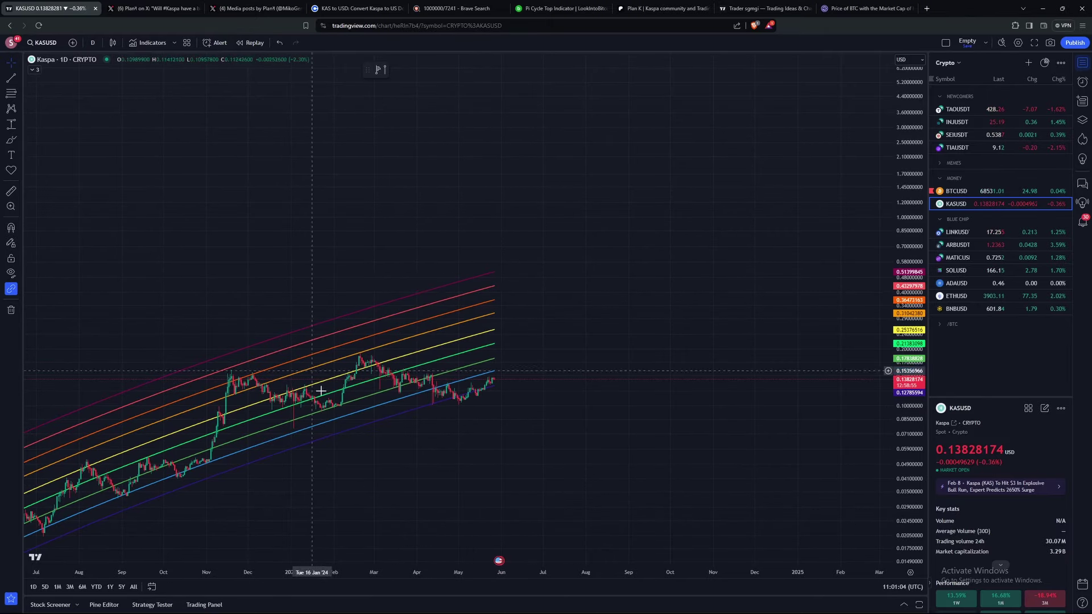
pyautogui.moveTo(473, 472); pyautogui.dragTo(671, 420)
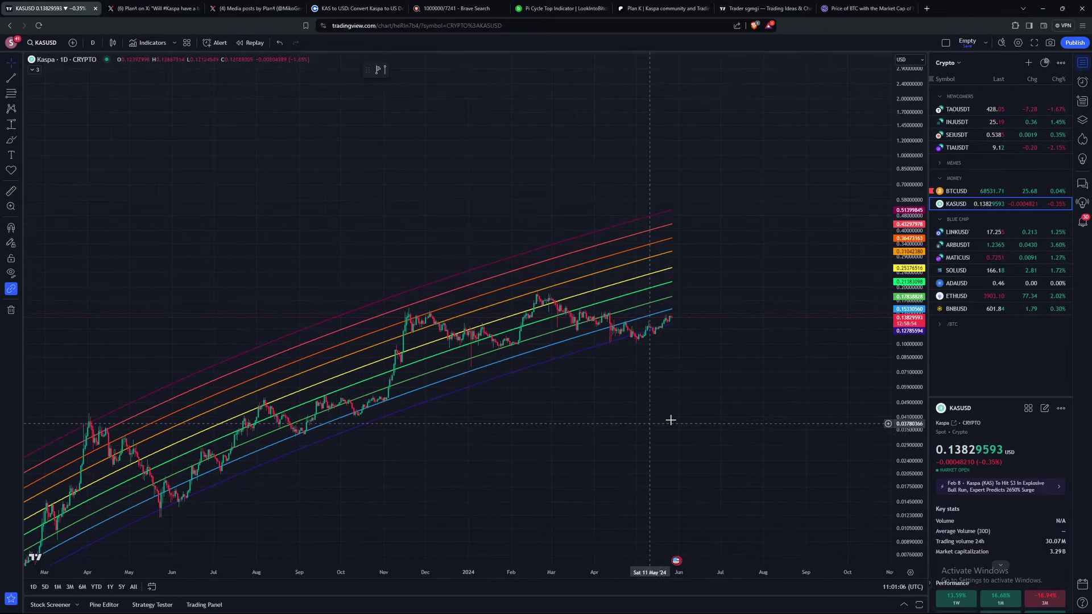
pyautogui.moveTo(915, 411); pyautogui.dragTo(912, 211)
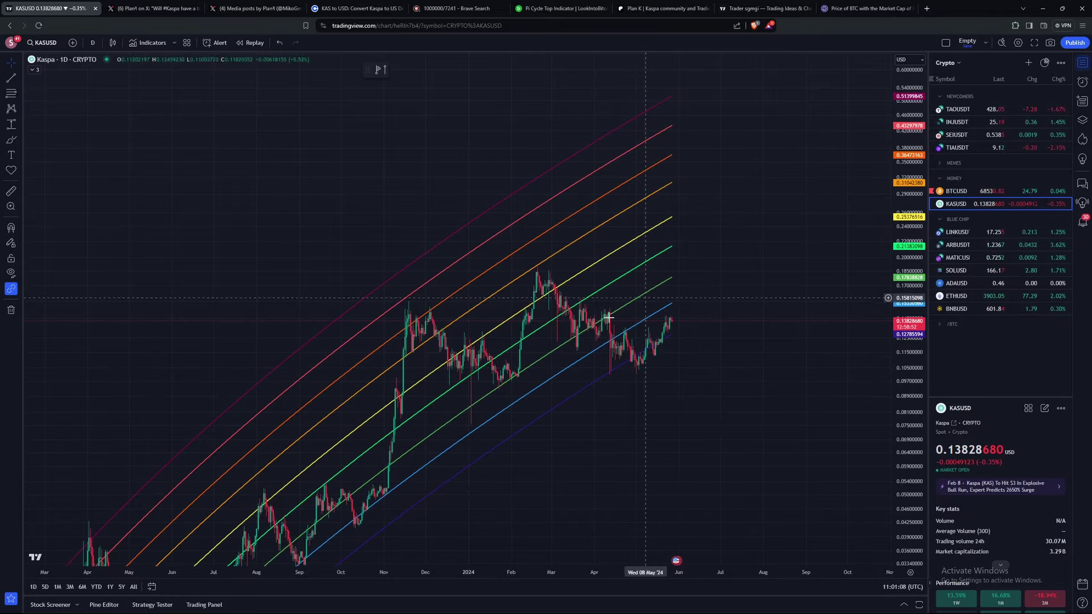
pyautogui.scroll(3, 632, 392)
pyautogui.scroll(4, 636, 399)
pyautogui.moveTo(519, 414); pyautogui.dragTo(280, 532)
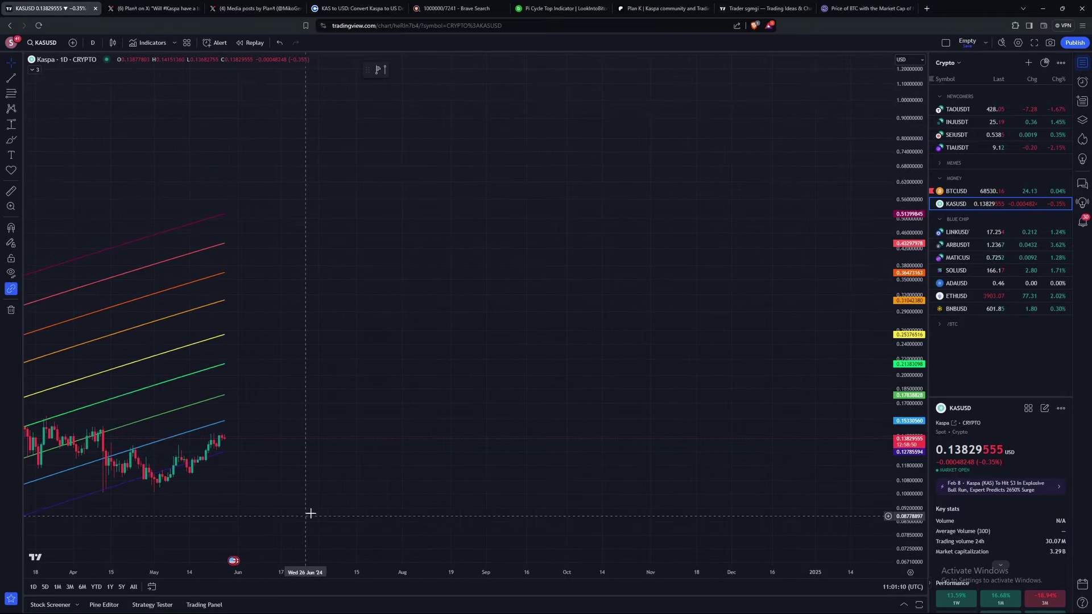
pyautogui.scroll(-3, 312, 513)
pyautogui.moveTo(899, 259); pyautogui.dragTo(901, 372)
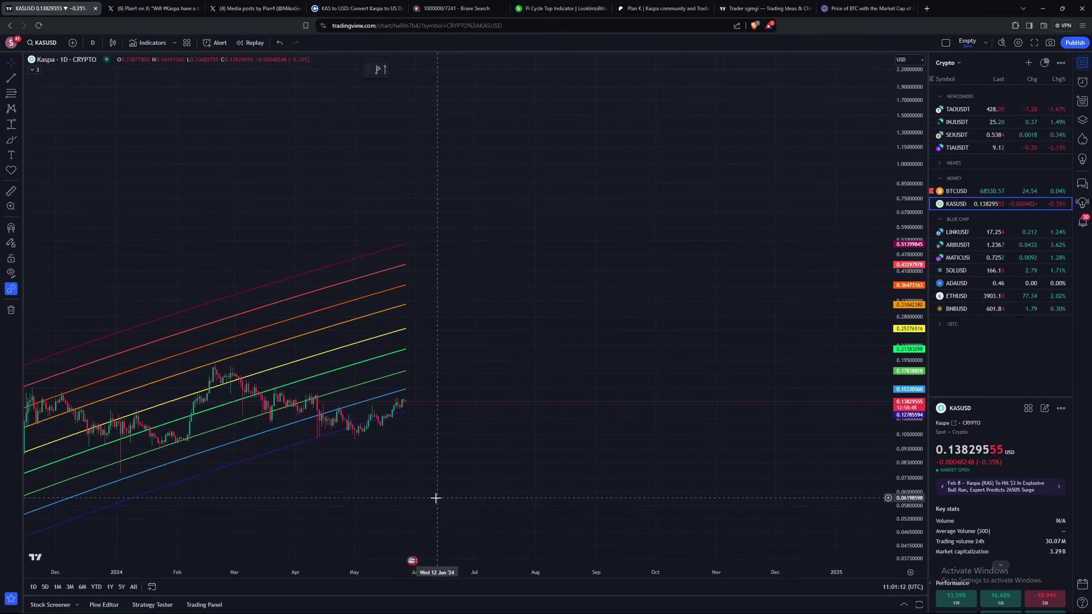
pyautogui.moveTo(408, 490); pyautogui.dragTo(347, 475)
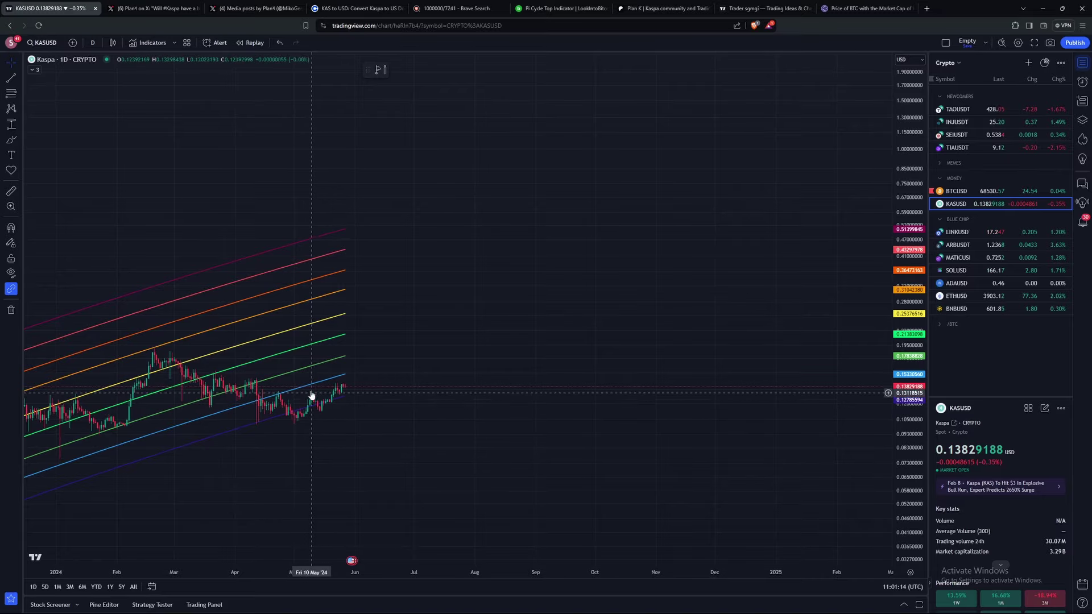
pyautogui.moveTo(337, 460); pyautogui.dragTo(722, 343)
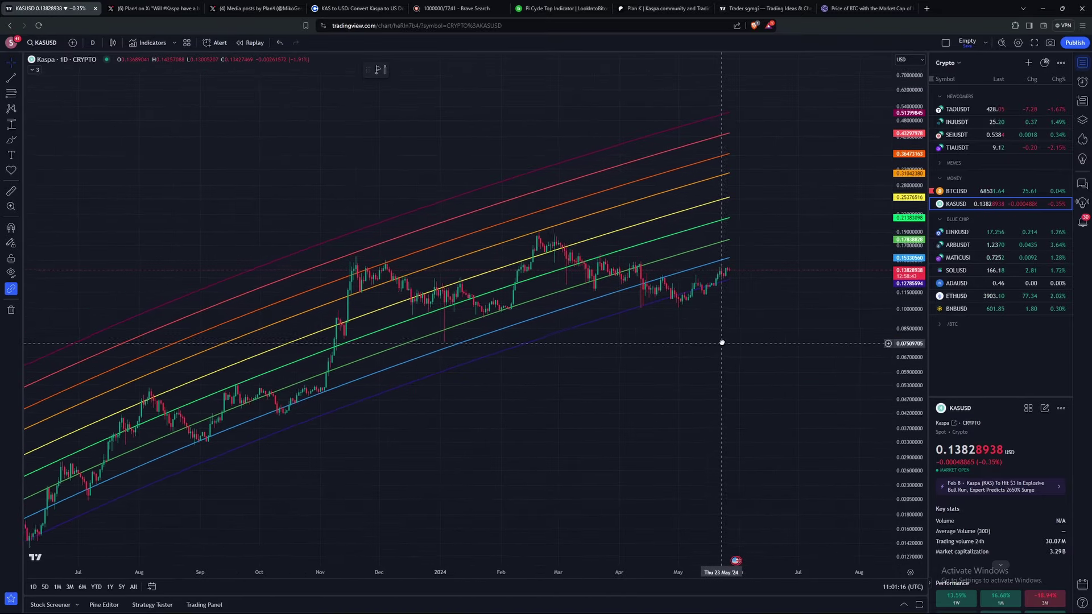
pyautogui.moveTo(923, 304); pyautogui.dragTo(923, 347)
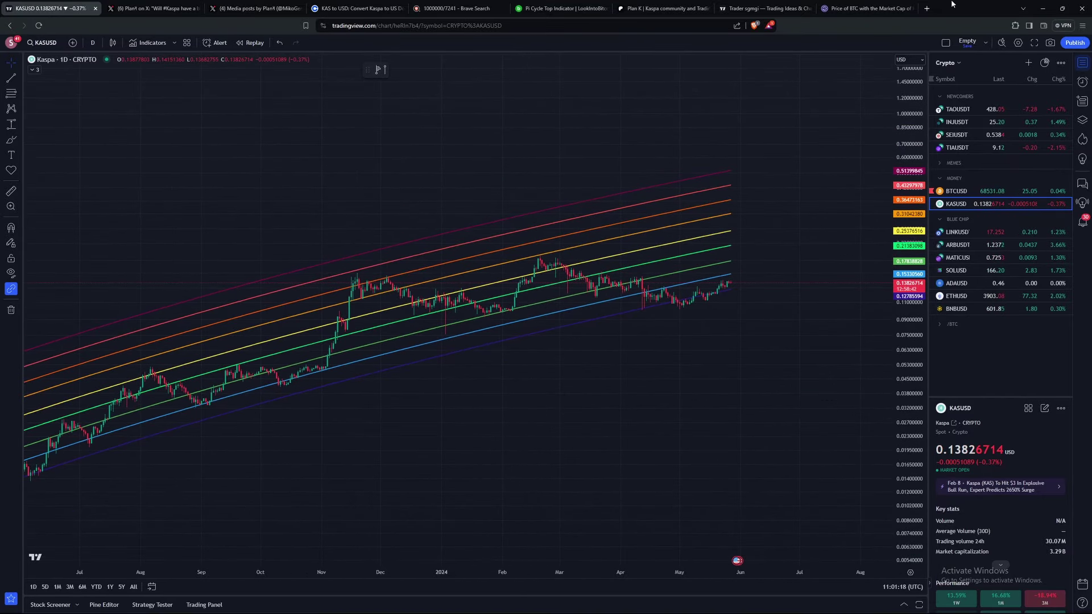
# Review Blockchaincenter.net's Bitcoin Rainbow Price Chart in a new tab, then go back to KASUSD
pyautogui.click(927, 8)
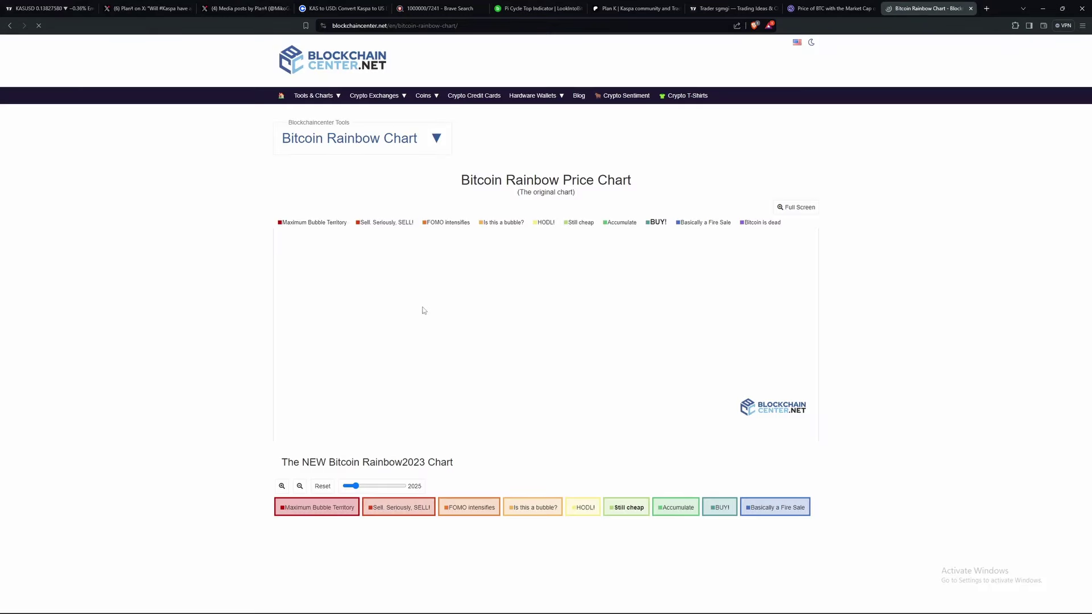
pyautogui.click(434, 140)
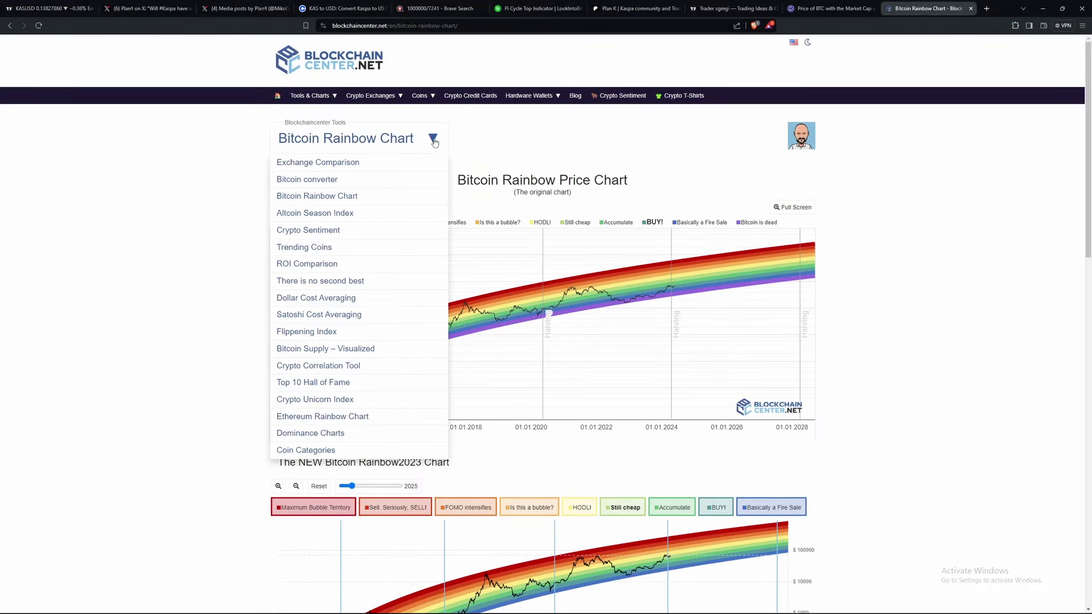
pyautogui.scroll(-4, 195, 368)
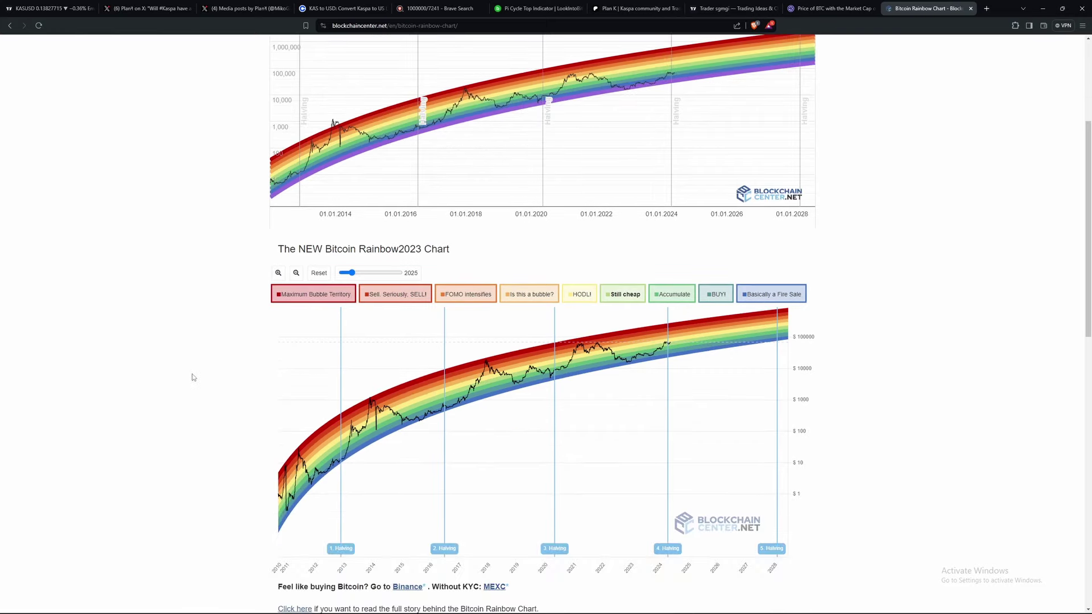
pyautogui.scroll(2, 189, 391)
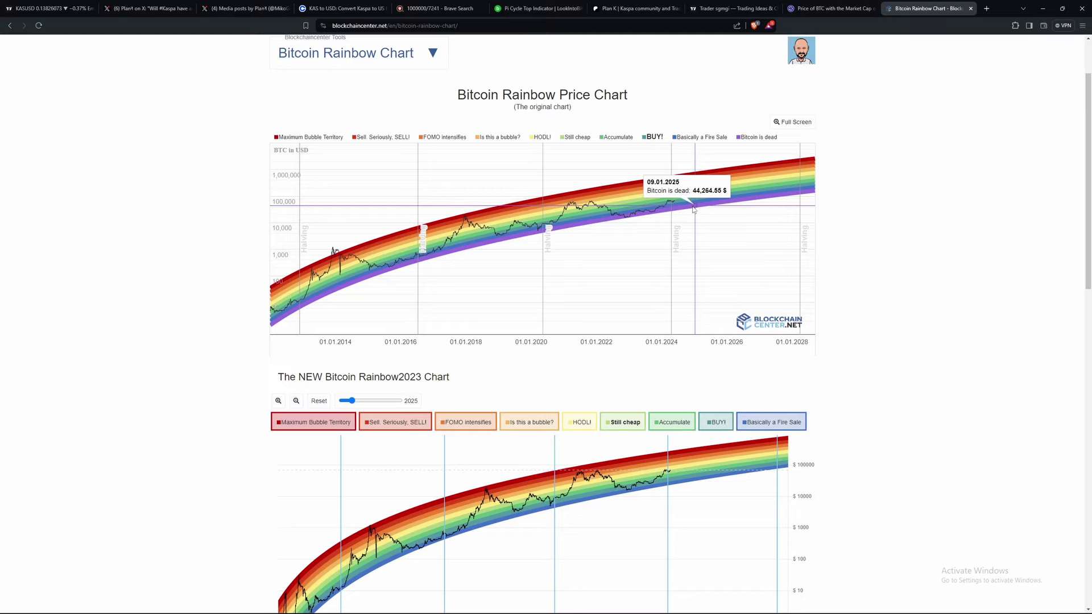
pyautogui.moveTo(739, 138)
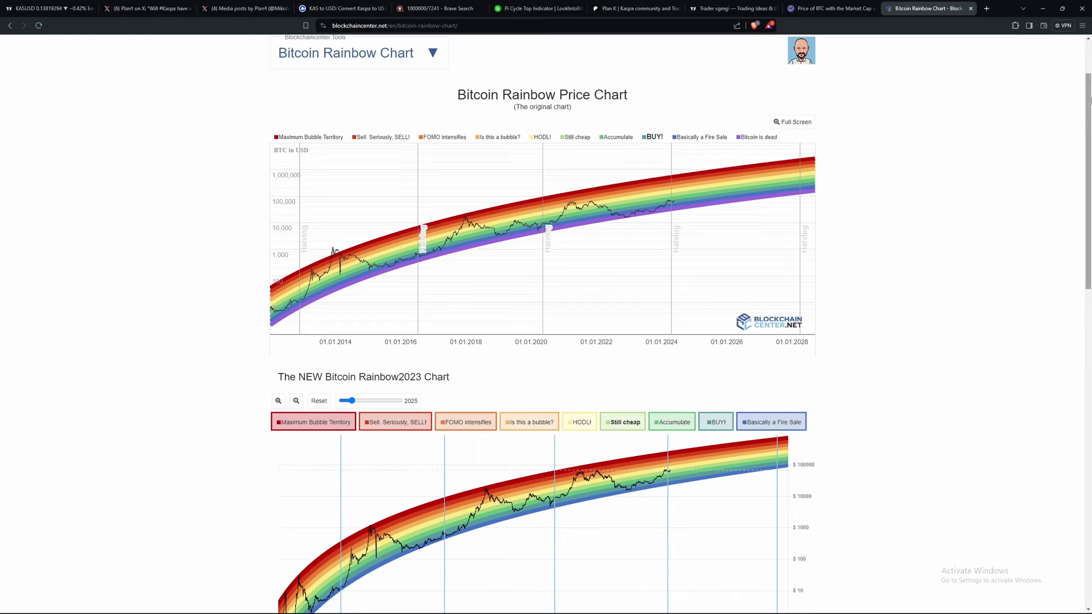
pyautogui.scroll(-5, 390, 41)
pyautogui.scroll(1, 390, 42)
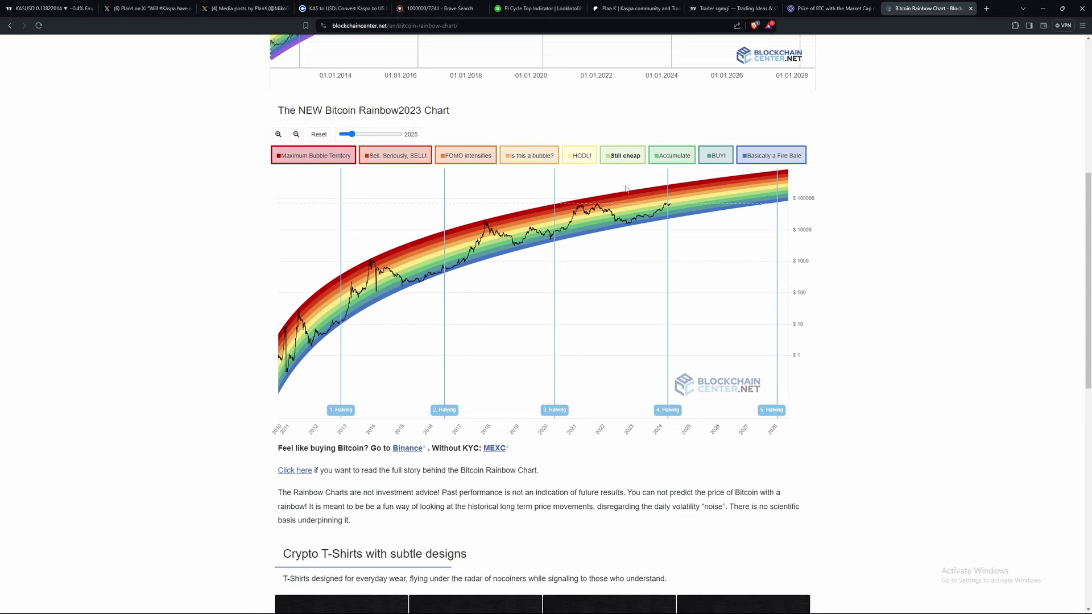
pyautogui.click(98, 7)
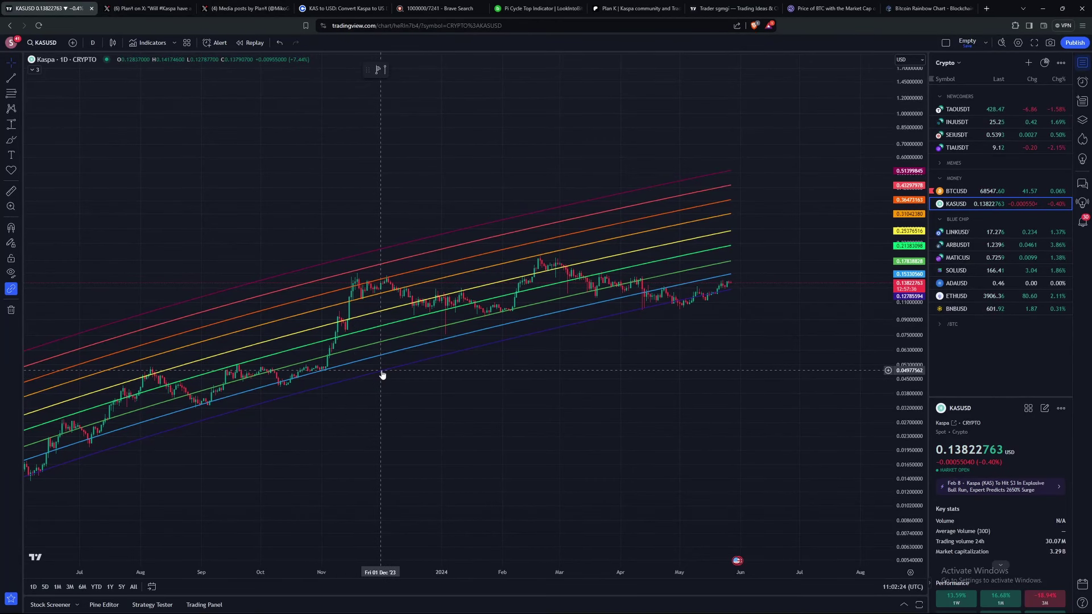
# Swap the old rainbow indicator for Kaspa Rainbow Chart v2 and pan to history from October 2022
pyautogui.press('Delete')
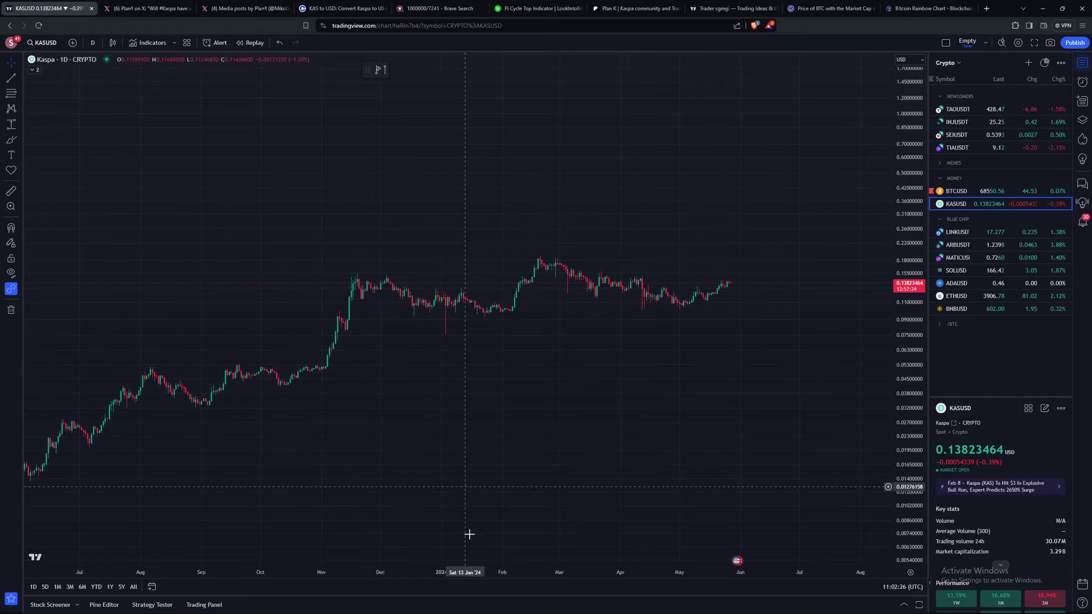
pyautogui.click(150, 42)
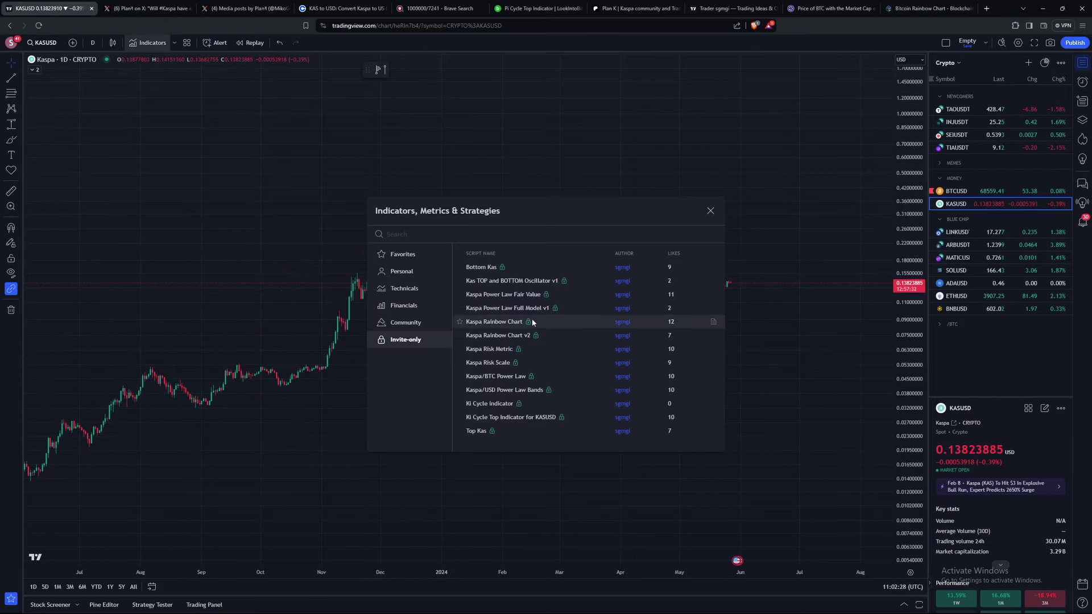
pyautogui.click(512, 335)
pyautogui.click(711, 210)
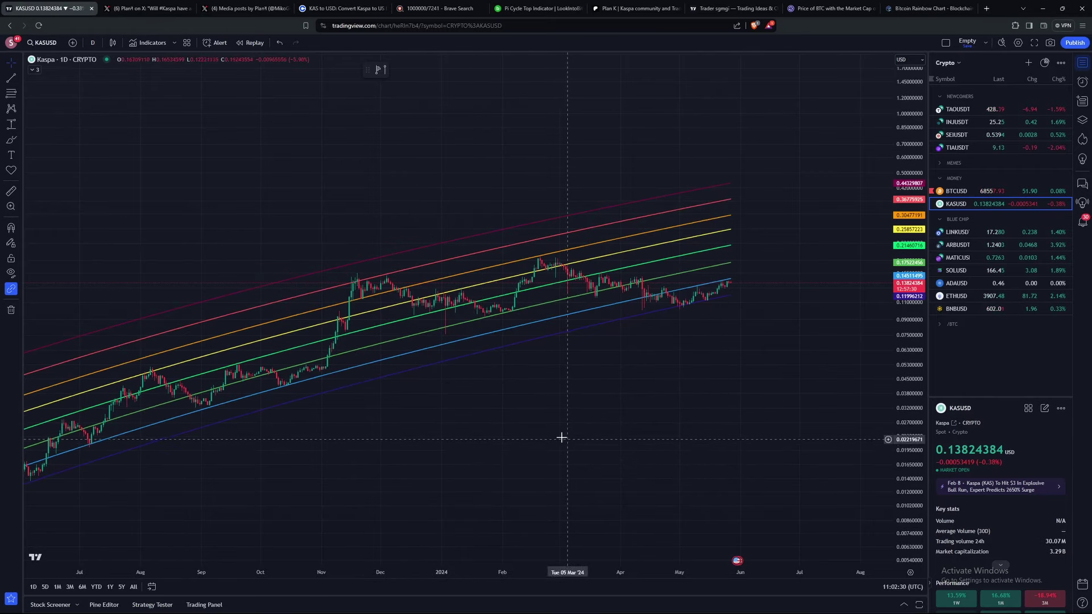
pyautogui.moveTo(471, 438); pyautogui.dragTo(610, 413)
pyautogui.scroll(-5, 714, 510)
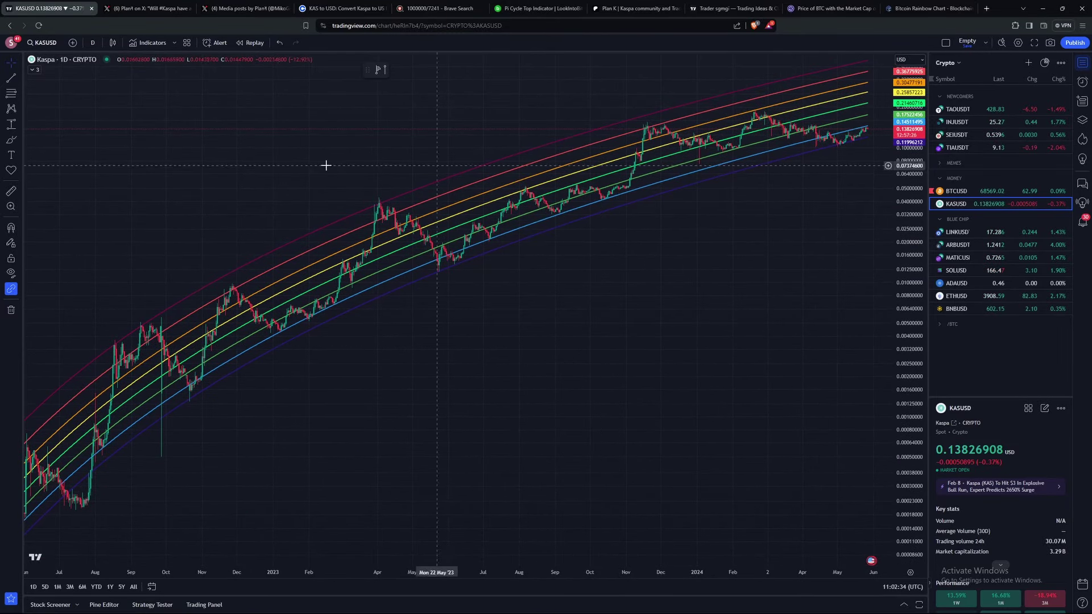
pyautogui.moveTo(695, 294); pyautogui.dragTo(546, 431)
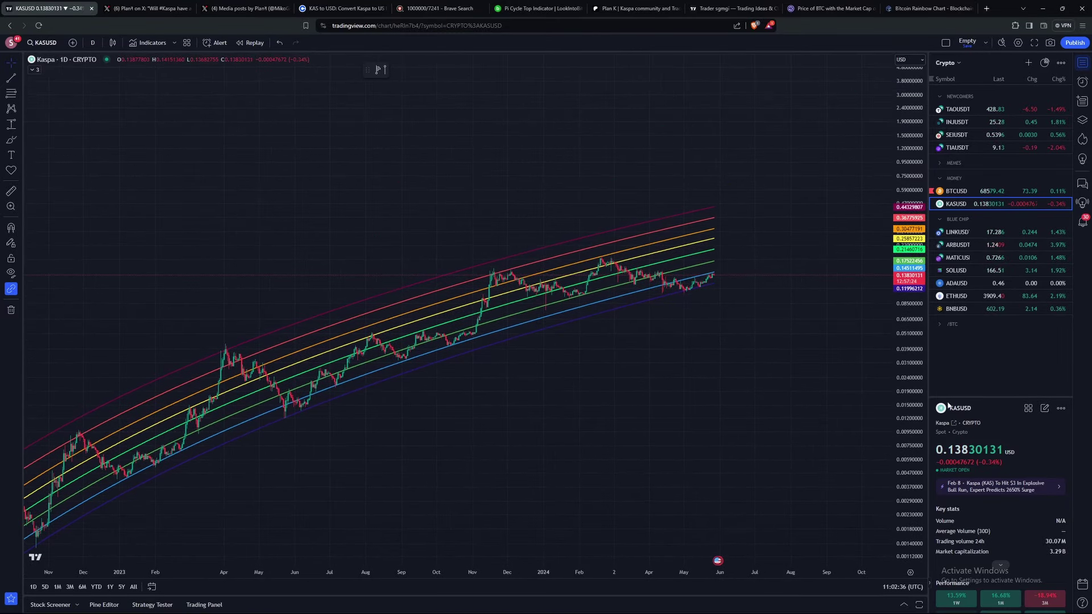
pyautogui.moveTo(914, 355); pyautogui.dragTo(914, 194)
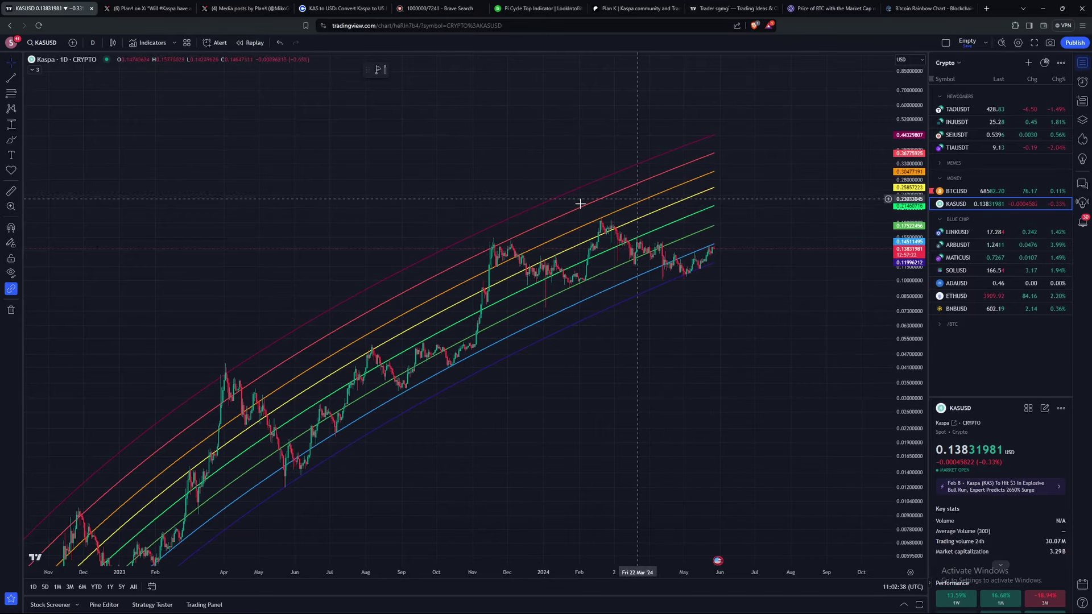
pyautogui.moveTo(405, 468); pyautogui.dragTo(551, 403)
pyautogui.moveTo(911, 299); pyautogui.dragTo(922, 409)
pyautogui.scroll(3, 671, 467)
# Re-frame the rainbow bands with room after the latest candles, then remove the indicator
pyautogui.moveTo(658, 292); pyautogui.dragTo(562, 352)
pyautogui.moveTo(235, 524); pyautogui.dragTo(682, 352)
pyautogui.moveTo(755, 312); pyautogui.dragTo(481, 435)
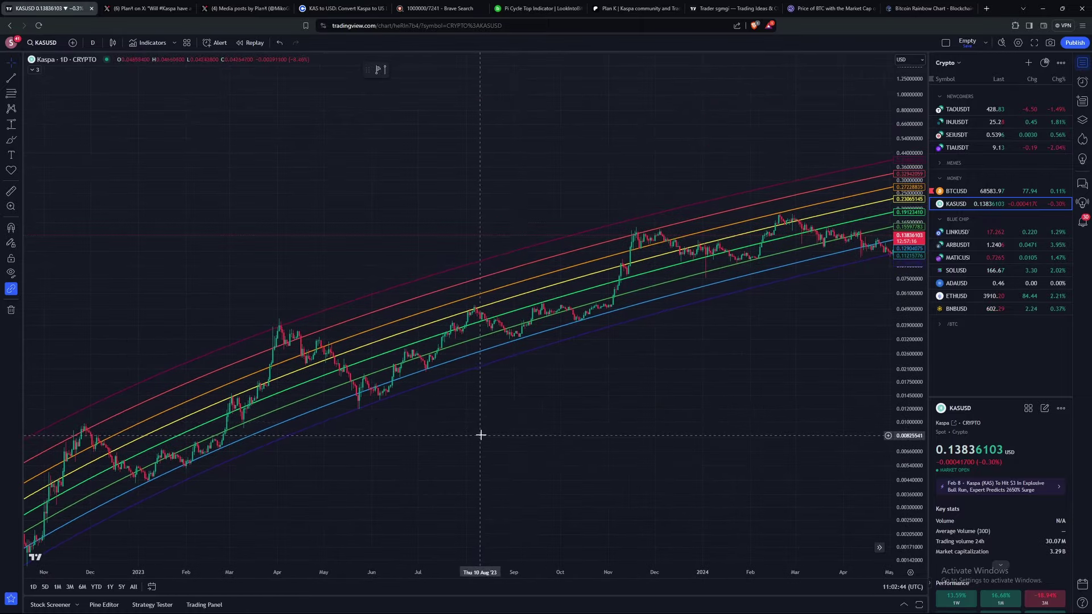
pyautogui.moveTo(614, 400); pyautogui.dragTo(429, 460)
pyautogui.moveTo(714, 406); pyautogui.dragTo(672, 441)
pyautogui.moveTo(914, 398); pyautogui.dragTo(914, 183)
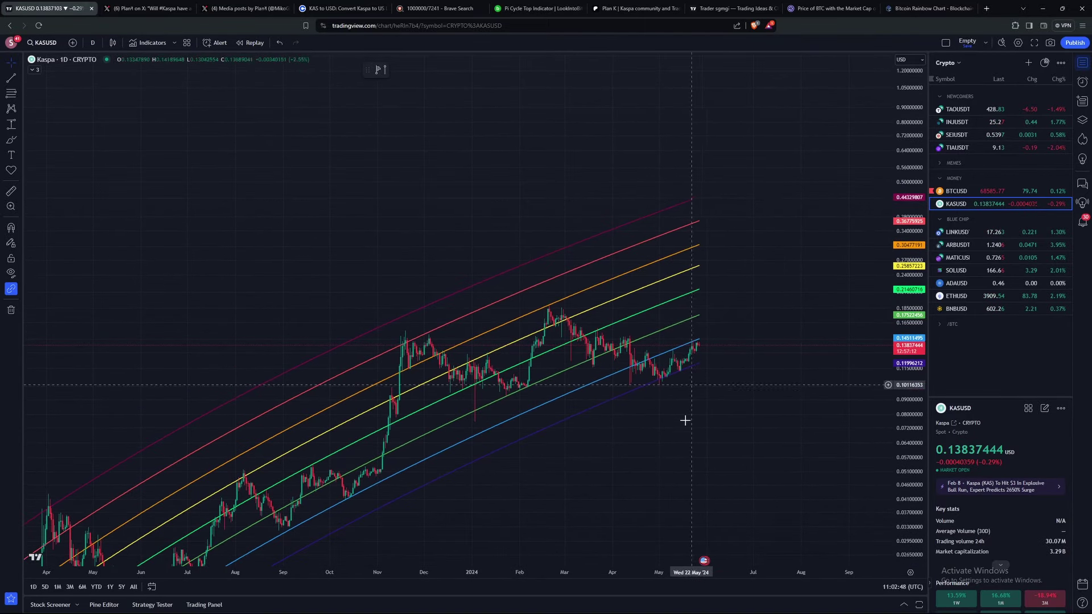
pyautogui.moveTo(902, 293); pyautogui.dragTo(902, 432)
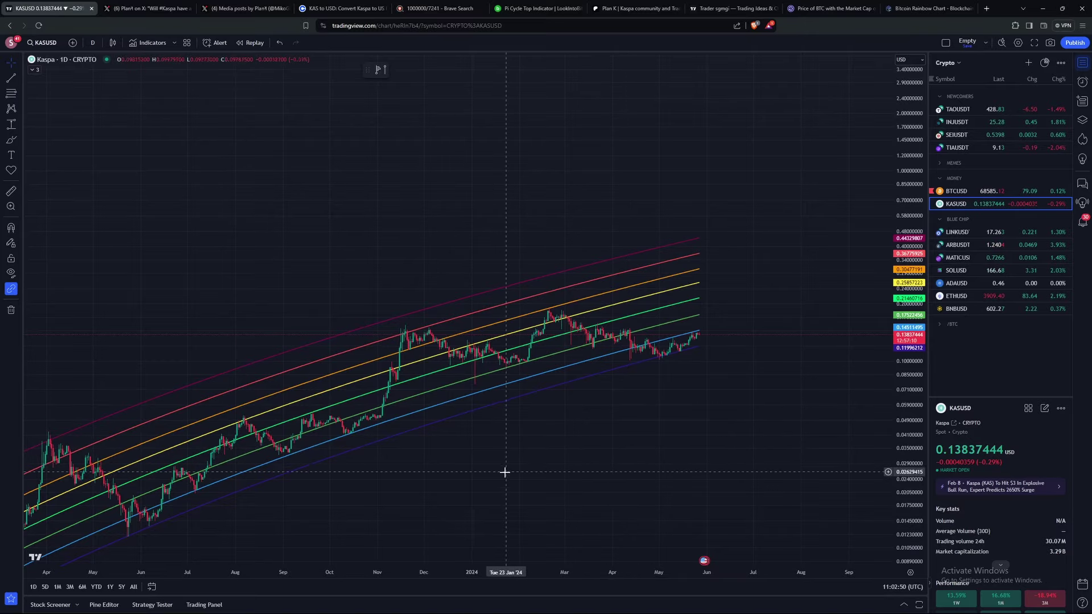
pyautogui.moveTo(496, 469); pyautogui.dragTo(686, 440)
pyautogui.moveTo(633, 478); pyautogui.dragTo(738, 383)
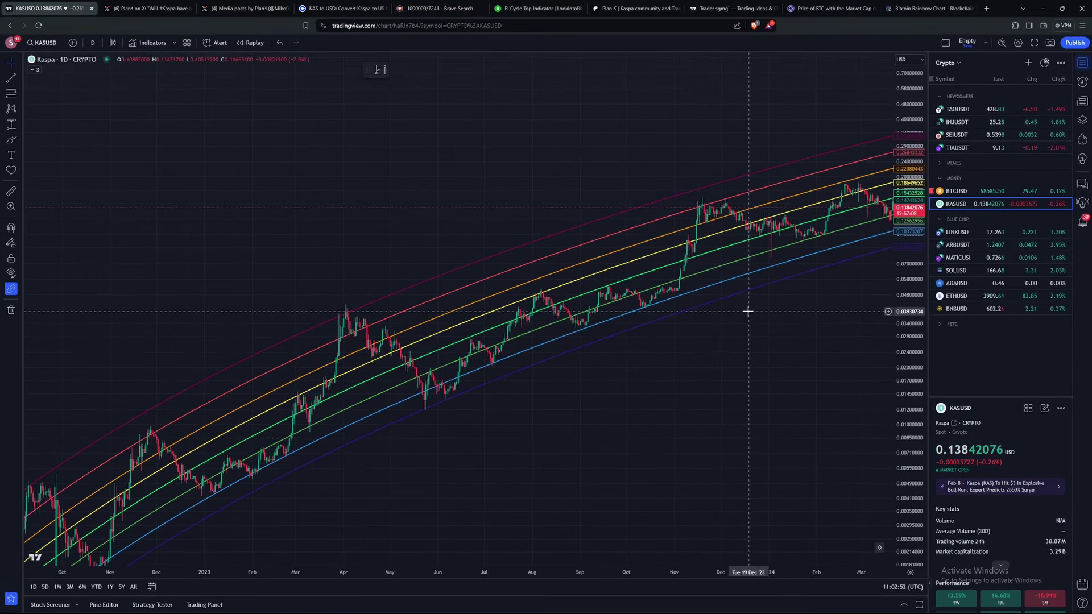
pyautogui.moveTo(727, 445); pyautogui.dragTo(404, 499)
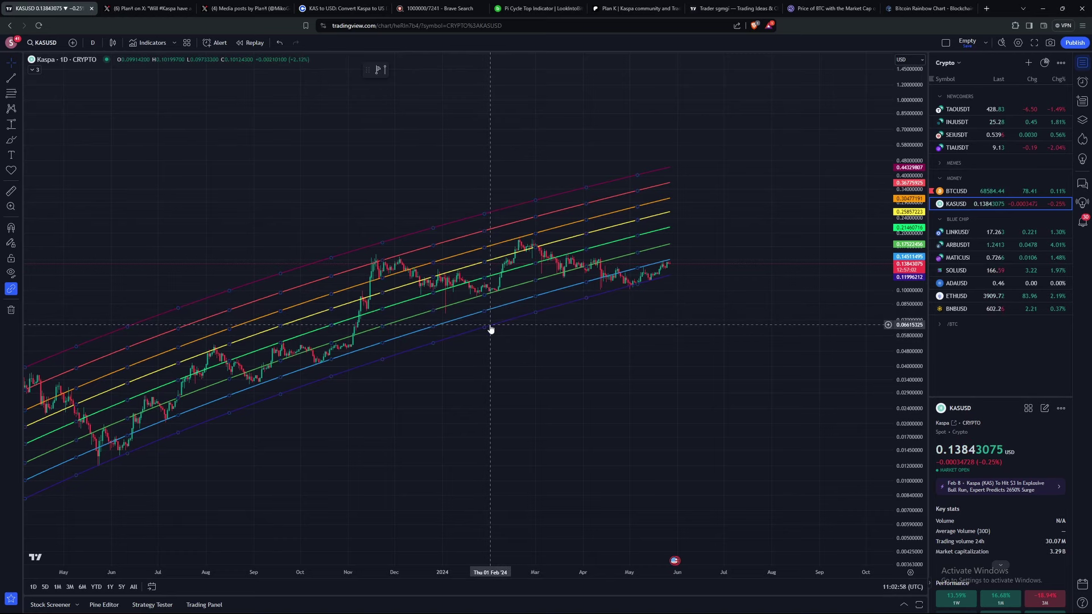
pyautogui.moveTo(911, 385); pyautogui.dragTo(909, 337)
pyautogui.moveTo(390, 421); pyautogui.dragTo(707, 309)
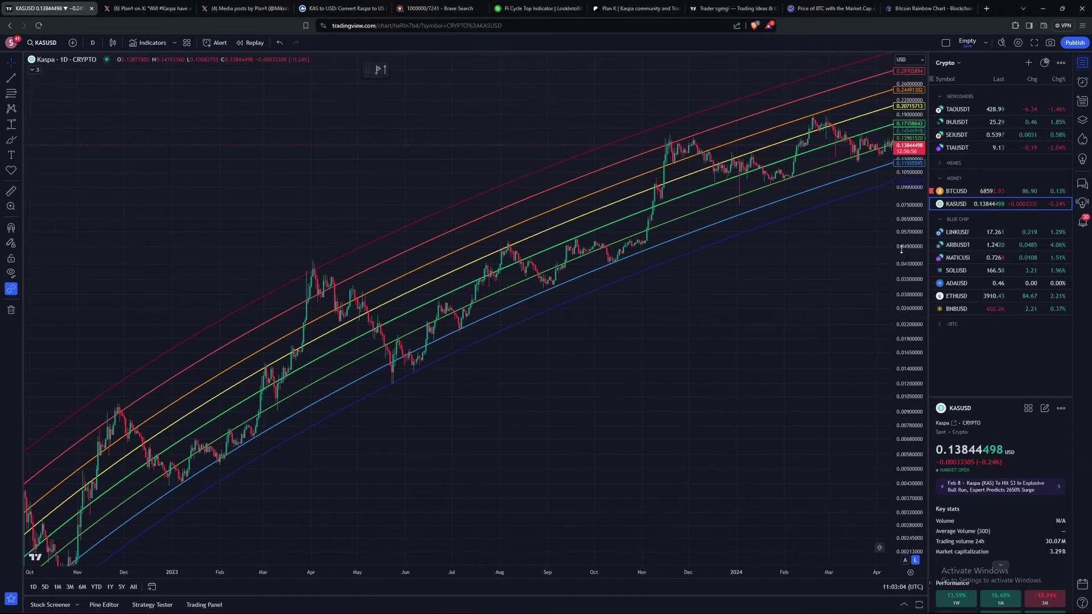
pyautogui.moveTo(902, 249); pyautogui.dragTo(879, 392)
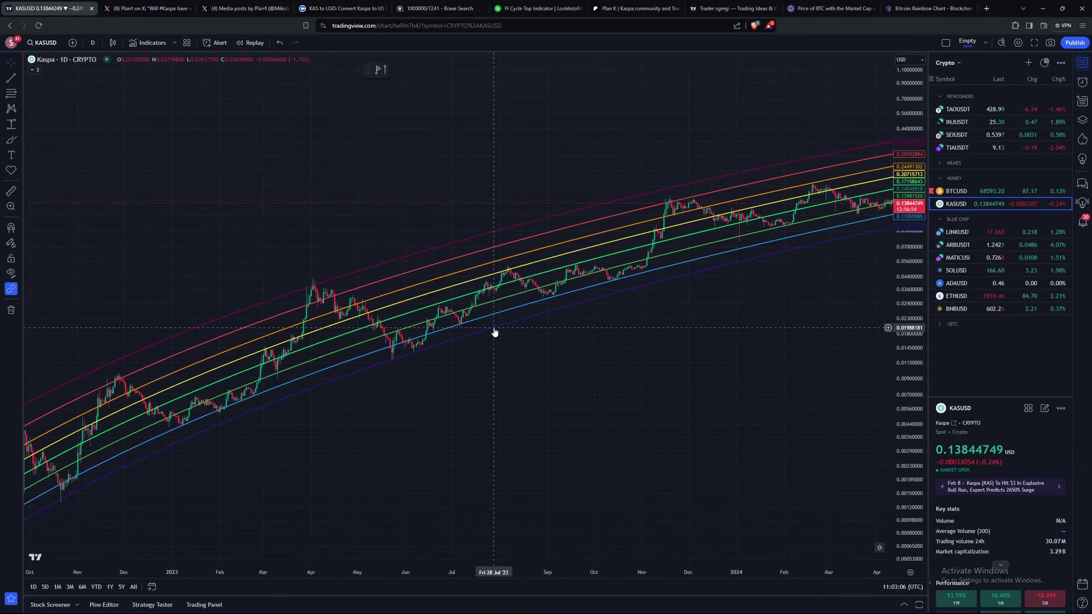
pyautogui.press('Delete')
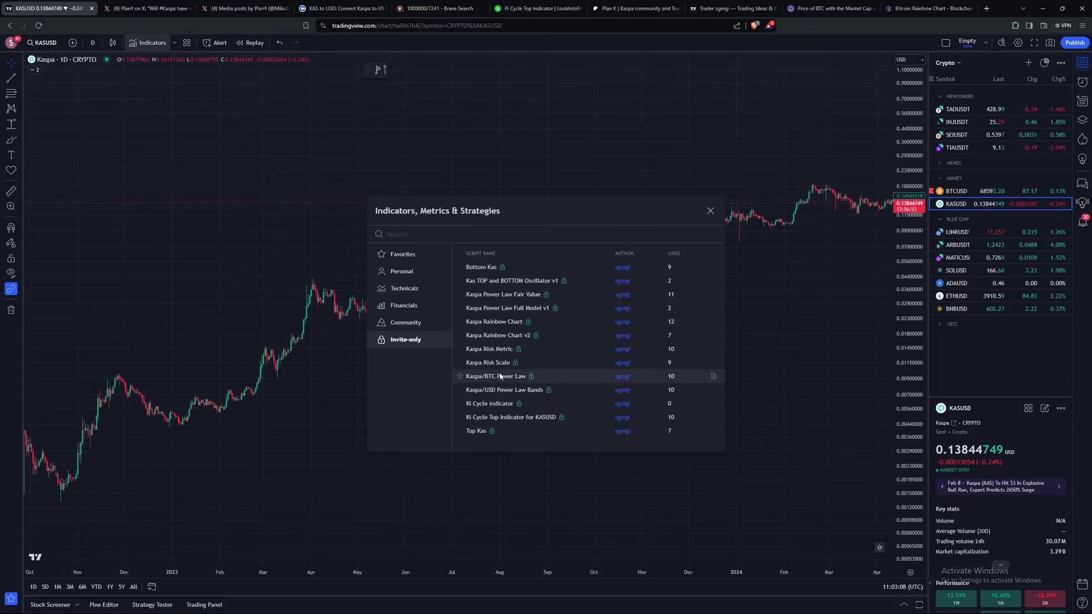
pyautogui.click(505, 368)
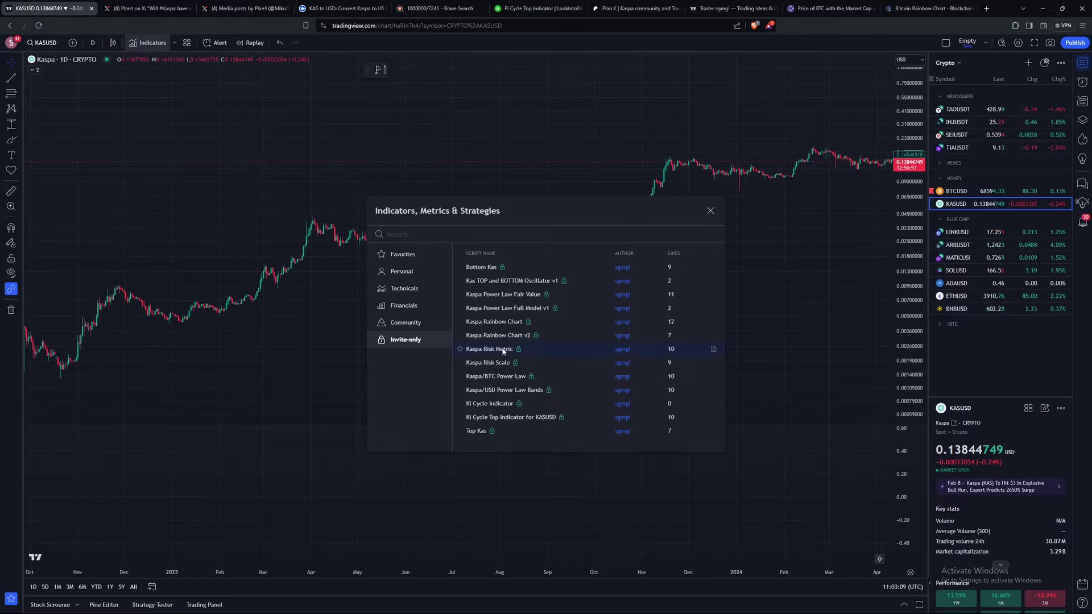
pyautogui.click(710, 211)
pyautogui.moveTo(661, 346); pyautogui.dragTo(608, 331)
pyautogui.scroll(-3, 711, 321)
pyautogui.moveTo(699, 350); pyautogui.dragTo(665, 348)
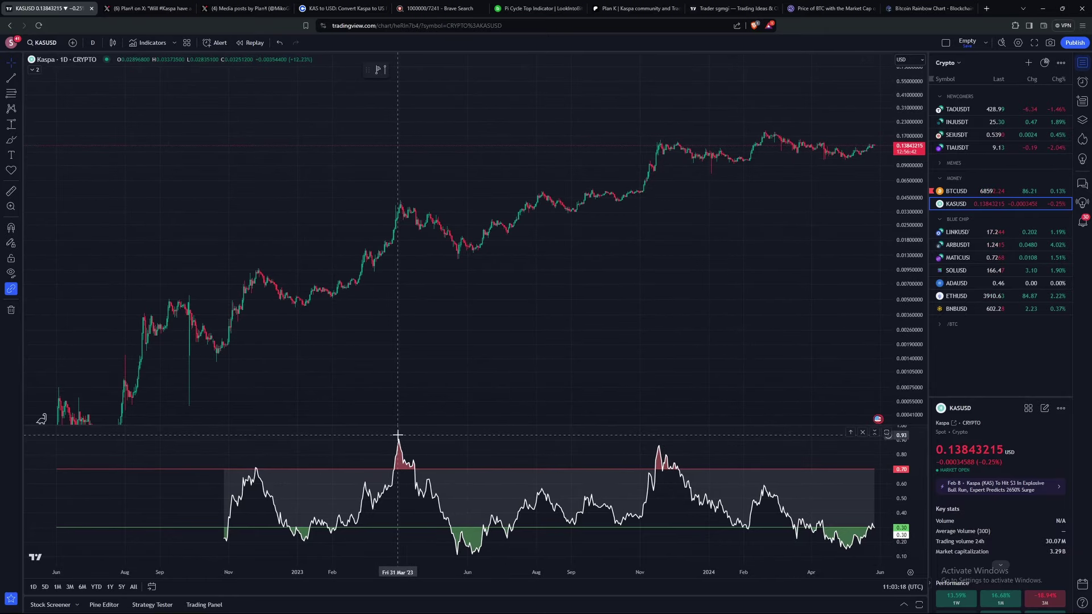
pyautogui.hscroll(2, 641, 295)
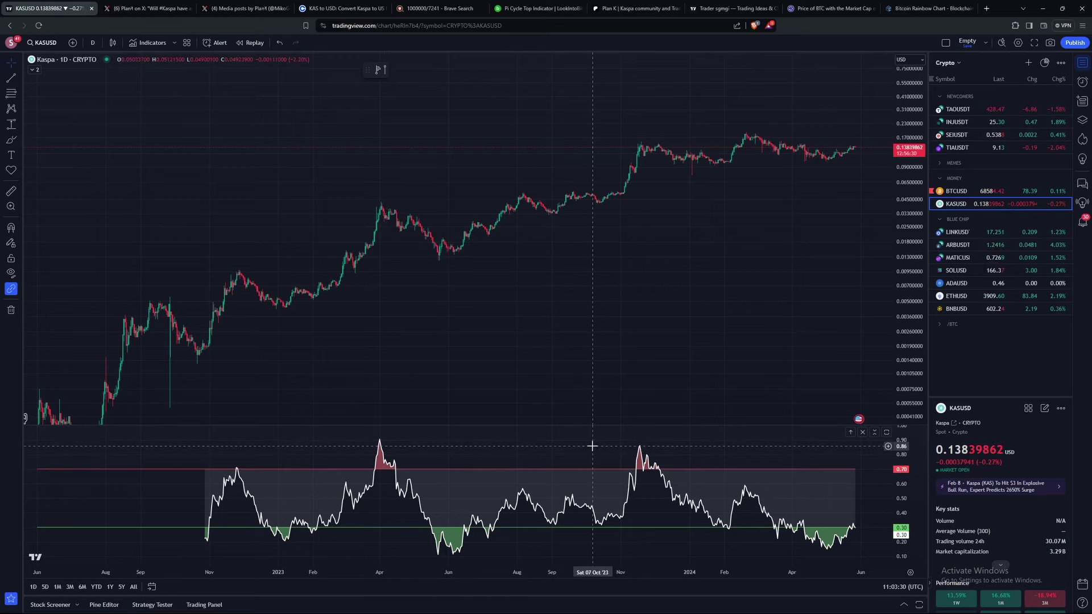
pyautogui.hscroll(5, 726, 463)
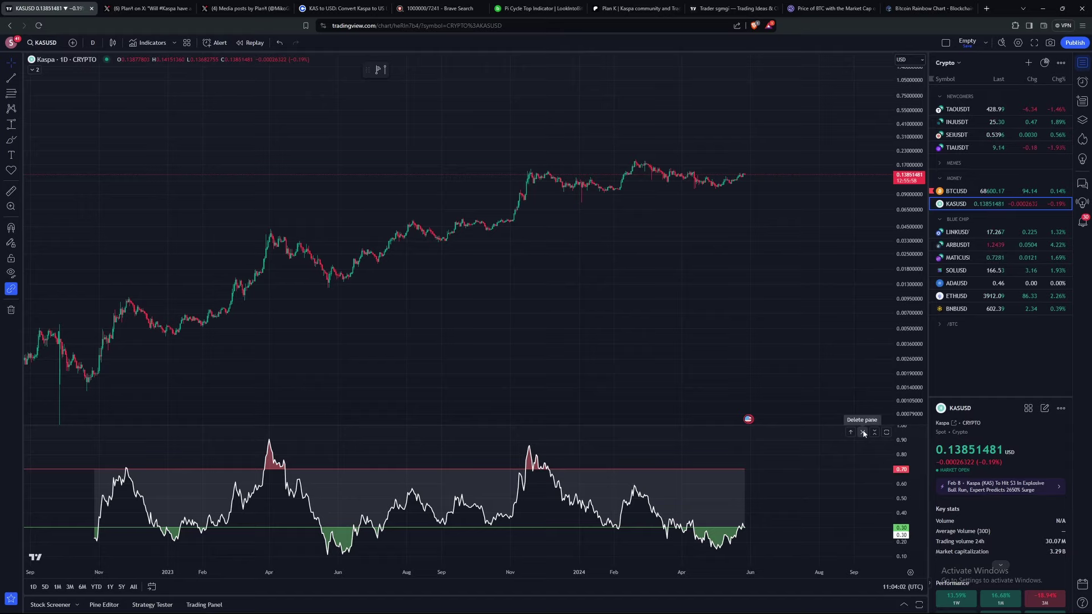
pyautogui.click(864, 434)
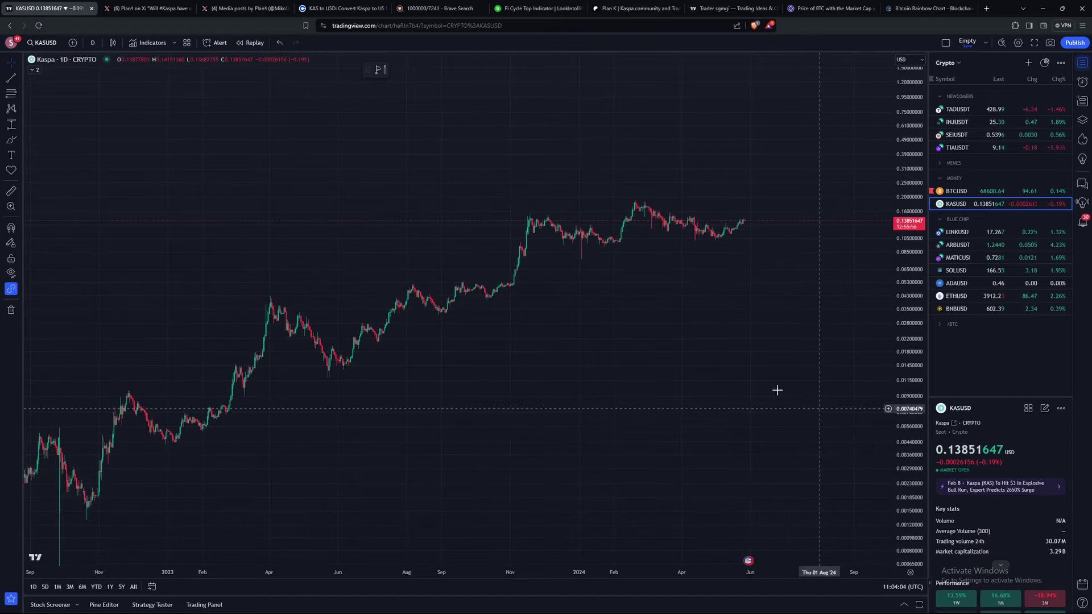
pyautogui.click(150, 41)
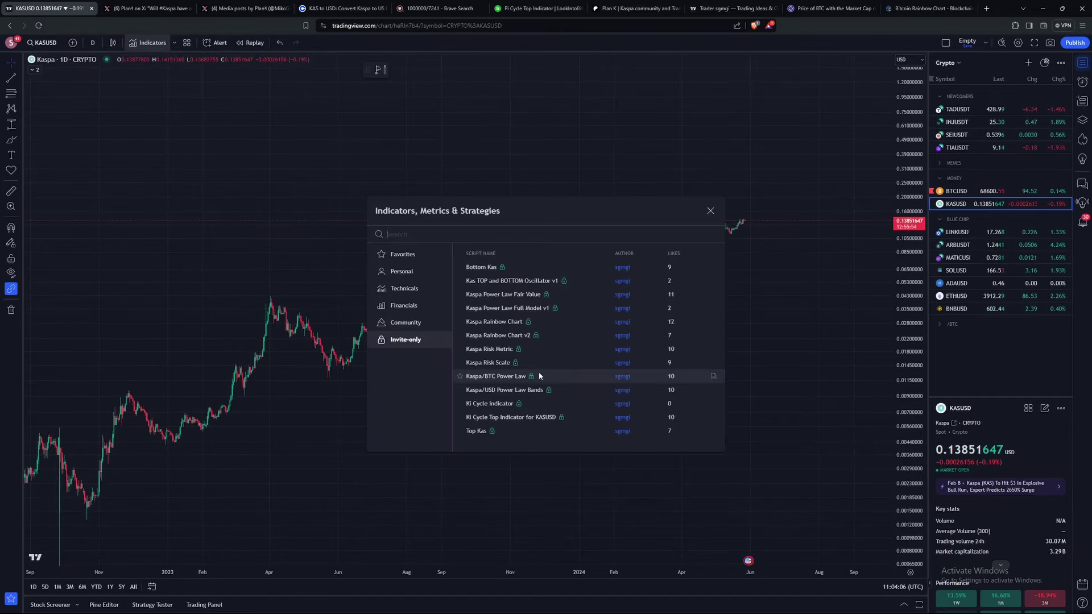
# Add Kas TOP and BOTTOM Oscillator v1 and Kaspa Power Law Full Model v1 from the invite-only scripts
pyautogui.click(533, 284)
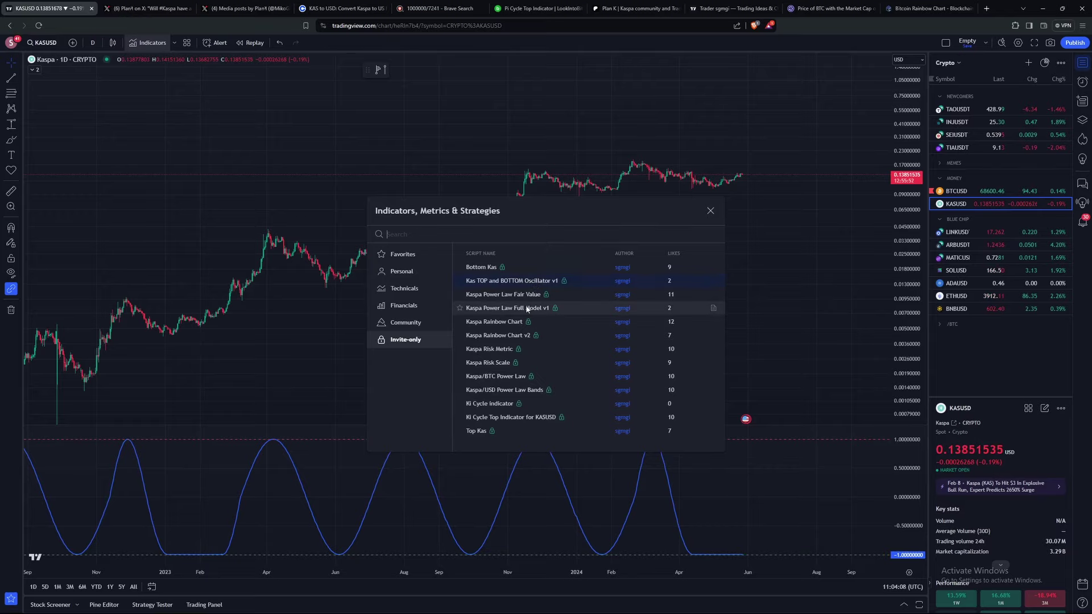
pyautogui.click(529, 308)
pyautogui.click(711, 213)
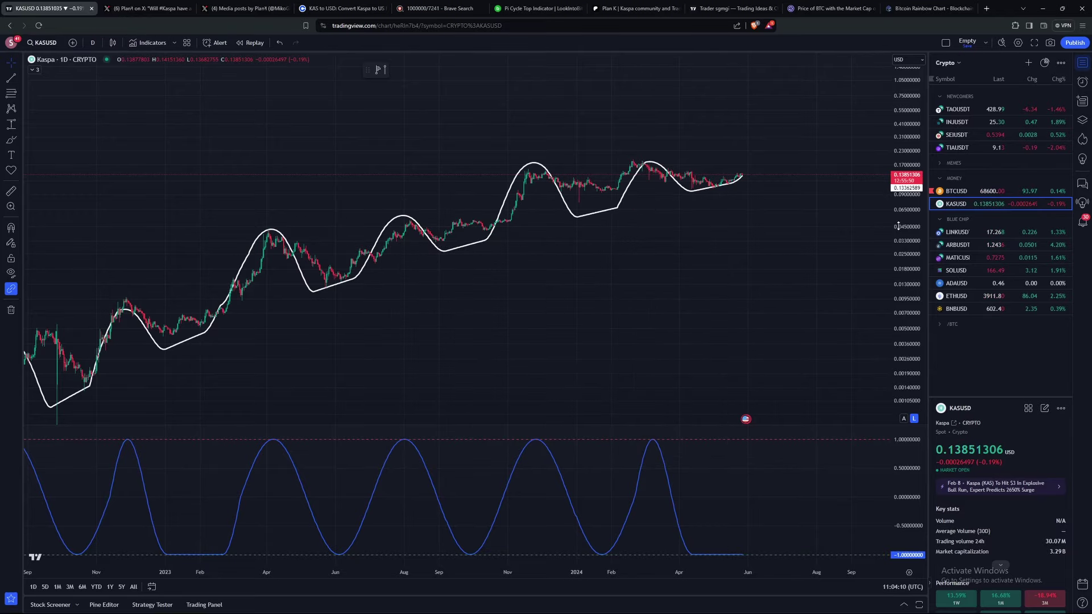
# Rescale and pan to view the power-law wave from June 2022, glancing at its settings unchanged
pyautogui.moveTo(897, 228); pyautogui.dragTo(896, 299)
pyautogui.moveTo(428, 330); pyautogui.dragTo(488, 301)
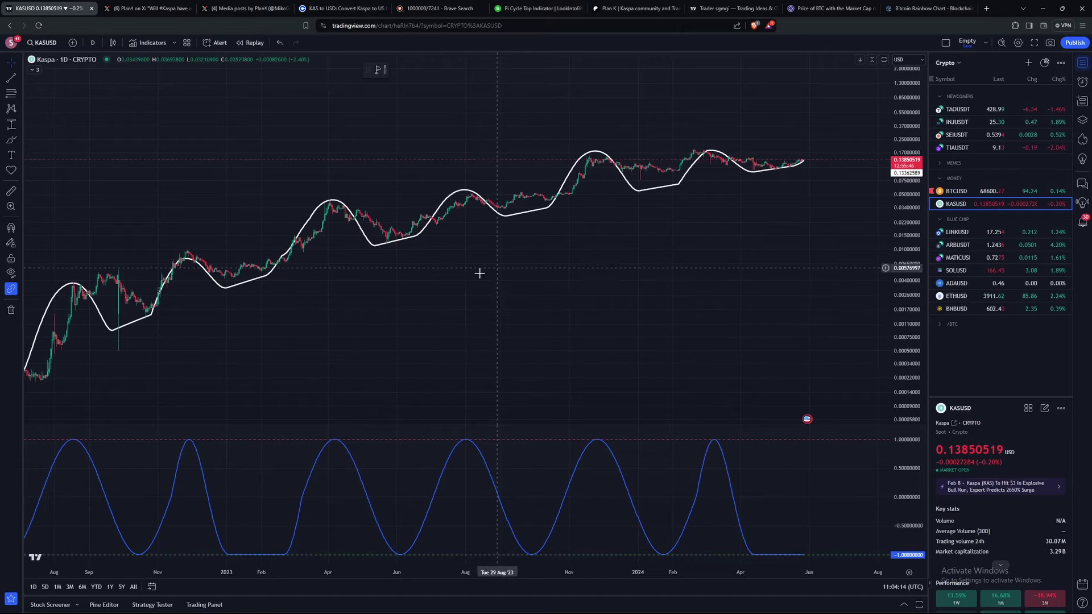
pyautogui.moveTo(334, 336); pyautogui.dragTo(489, 337)
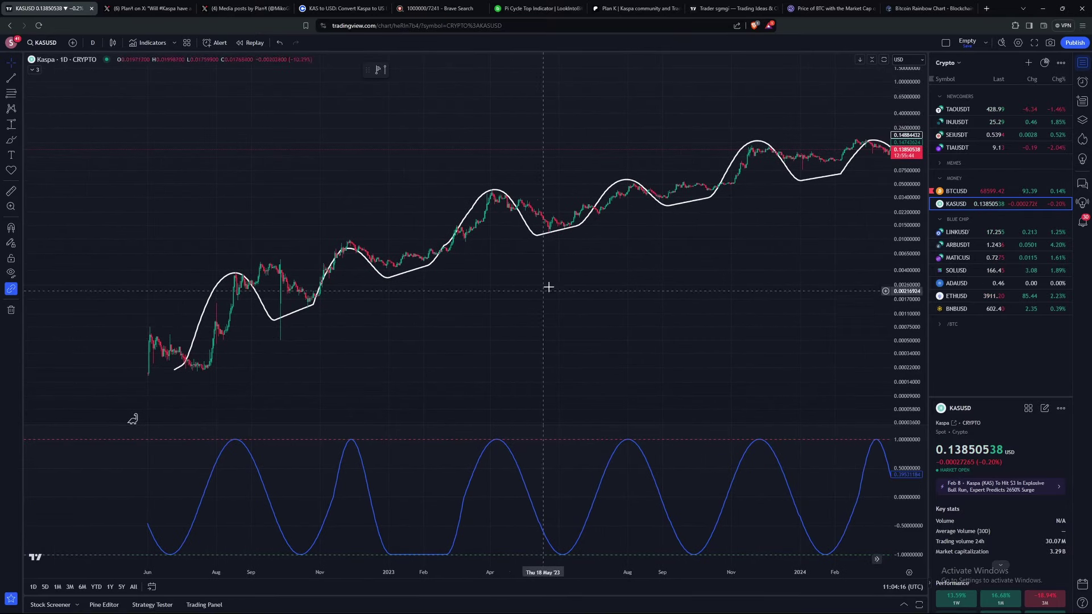
pyautogui.moveTo(699, 282); pyautogui.dragTo(618, 301)
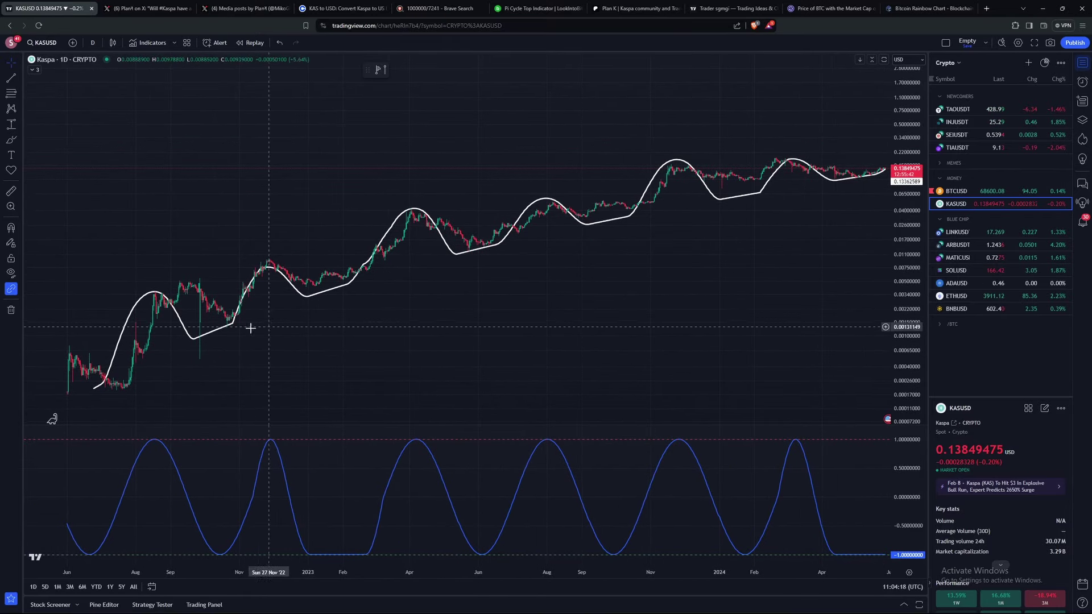
pyautogui.doubleClick(195, 341)
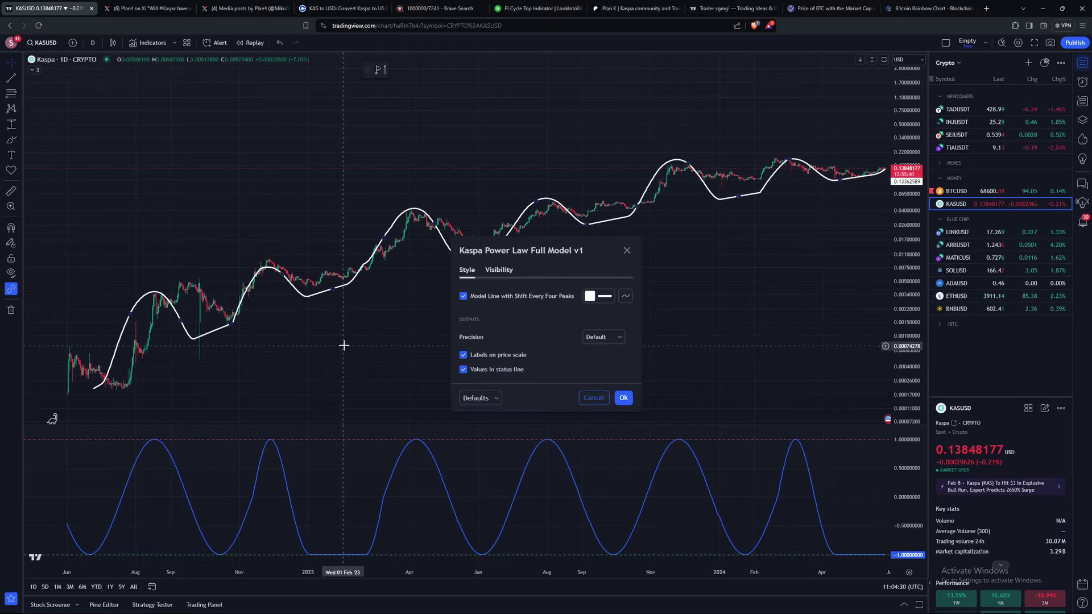
pyautogui.press('Escape')
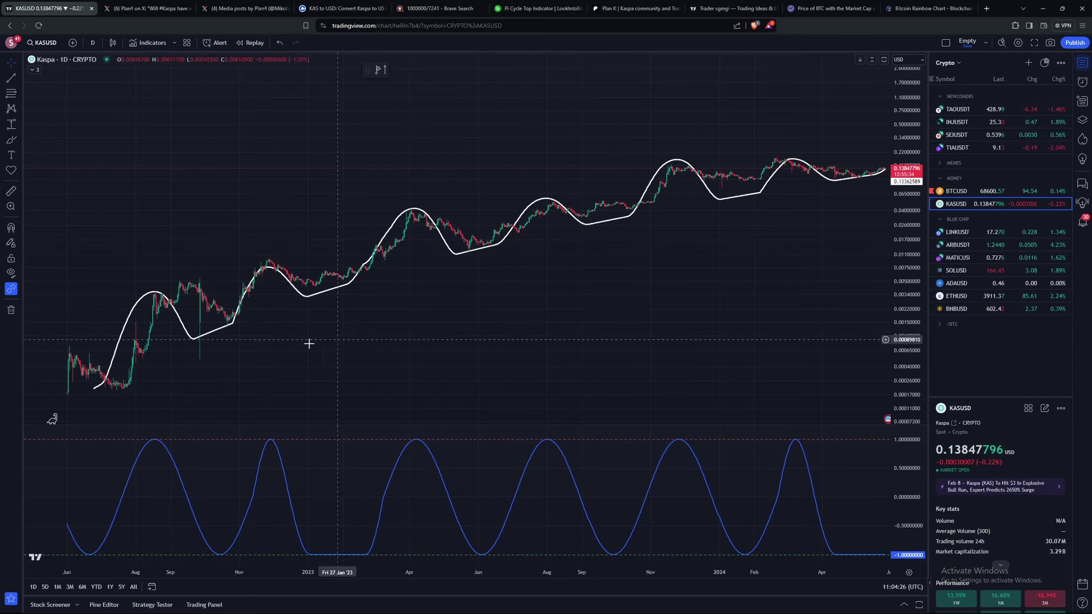
pyautogui.moveTo(399, 310); pyautogui.dragTo(465, 274)
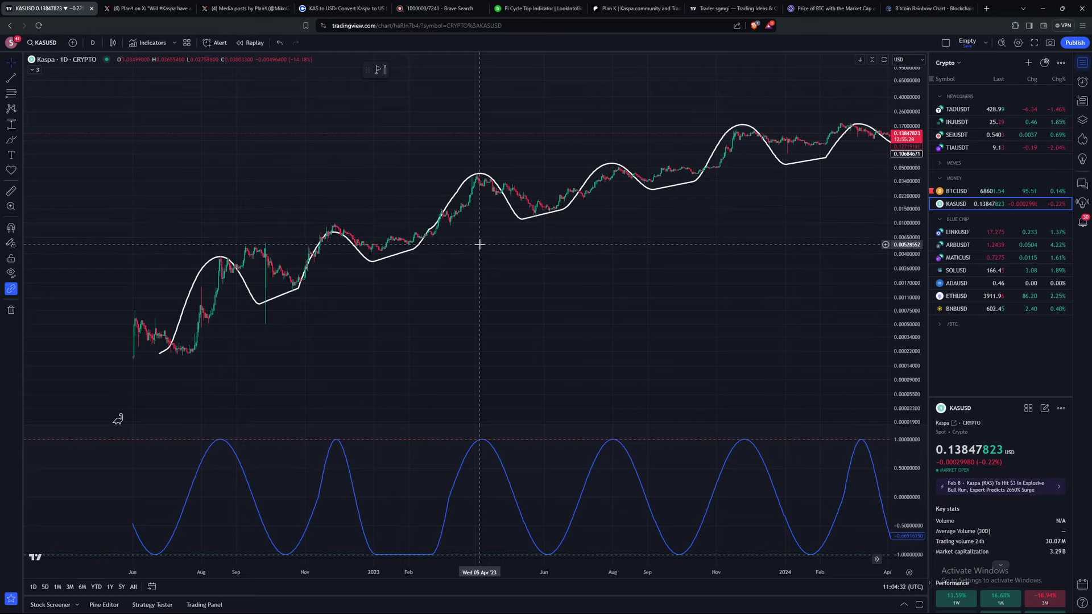
pyautogui.moveTo(590, 232); pyautogui.dragTo(493, 282)
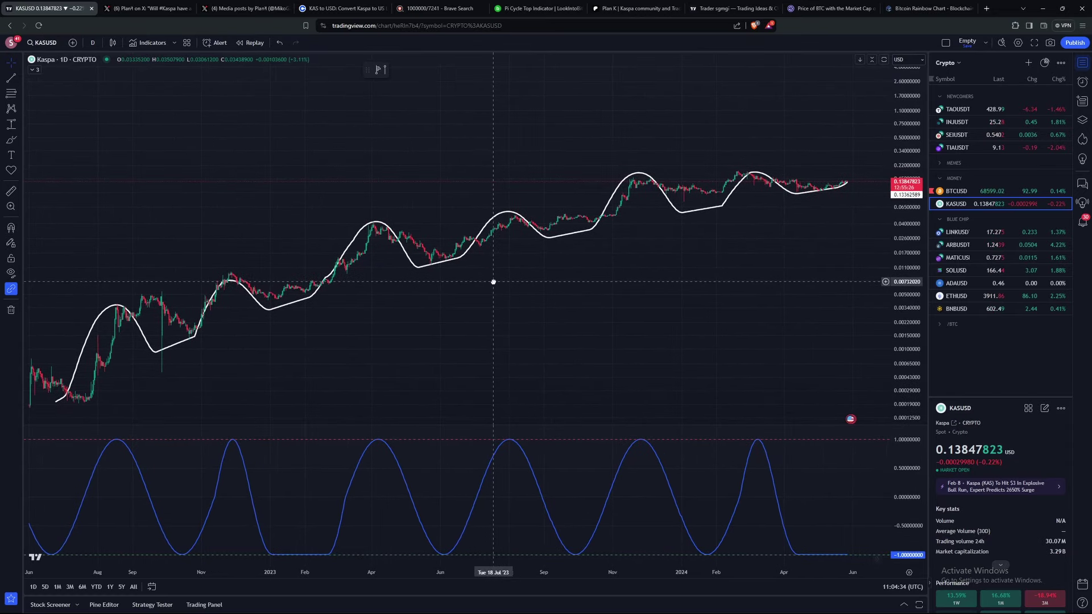
pyautogui.moveTo(900, 283); pyautogui.dragTo(899, 208)
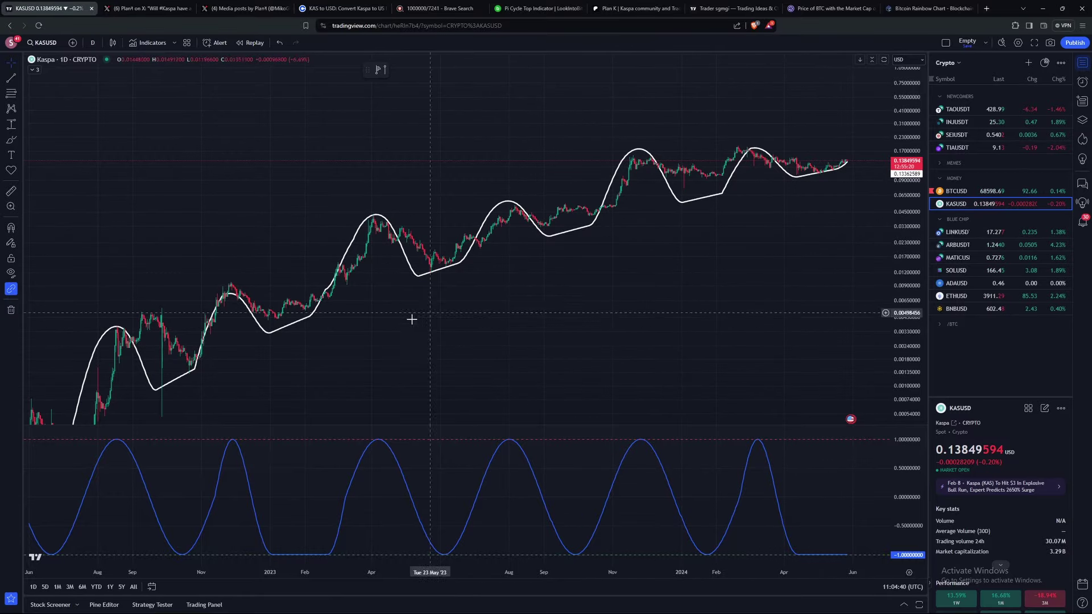
pyautogui.moveTo(553, 308); pyautogui.dragTo(571, 276)
pyautogui.moveTo(912, 228); pyautogui.dragTo(911, 293)
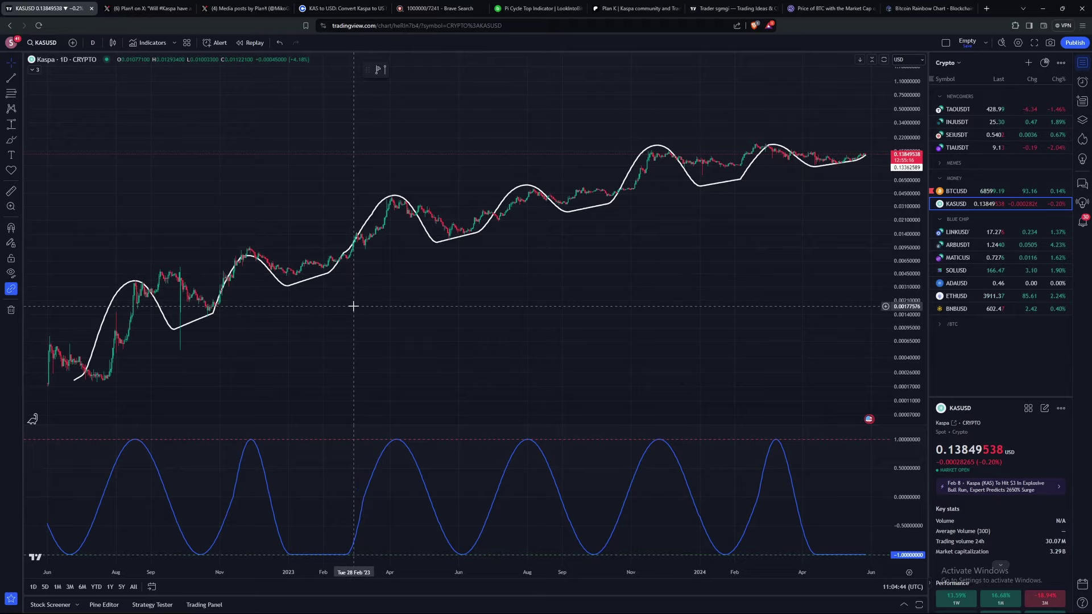
pyautogui.moveTo(649, 331); pyautogui.dragTo(553, 374)
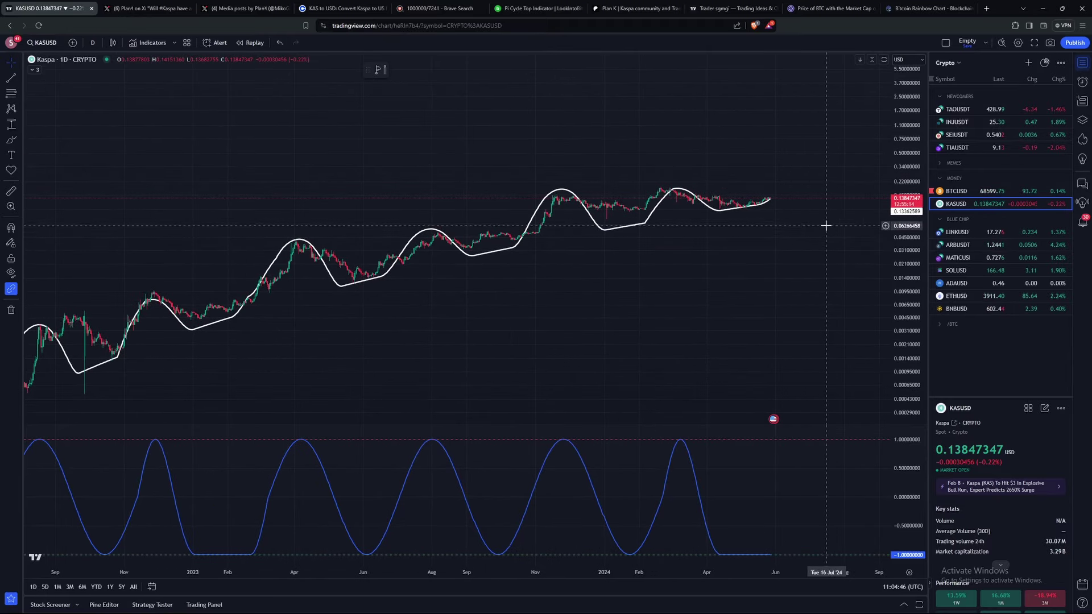
pyautogui.moveTo(339, 364); pyautogui.dragTo(455, 323)
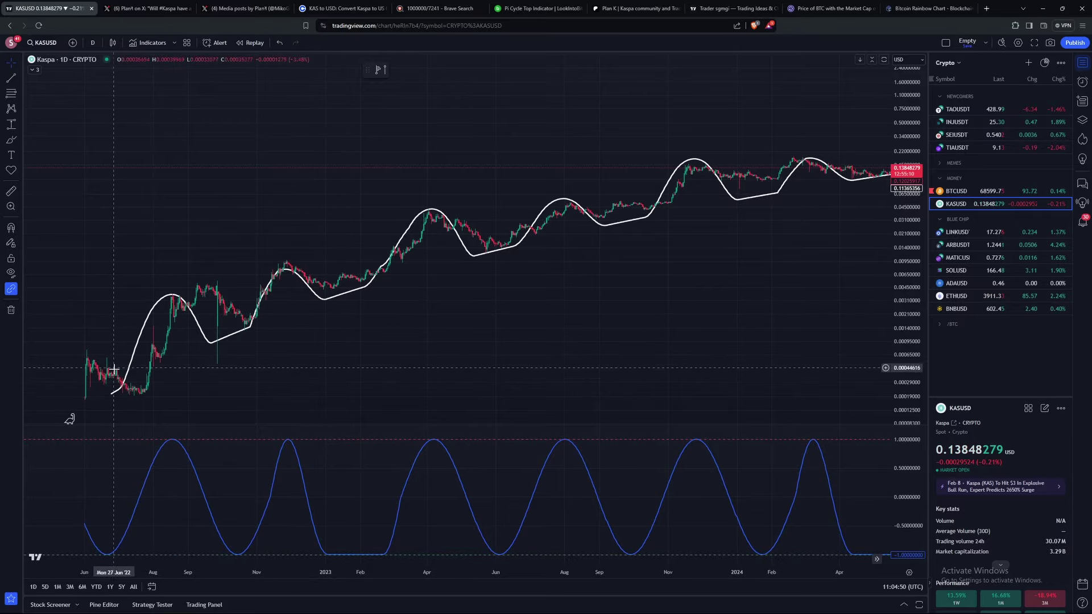
pyautogui.moveTo(439, 292); pyautogui.dragTo(191, 364)
pyautogui.moveTo(914, 279); pyautogui.dragTo(892, 361)
pyautogui.scroll(3, 592, 220)
pyautogui.scroll(-3, 514, 291)
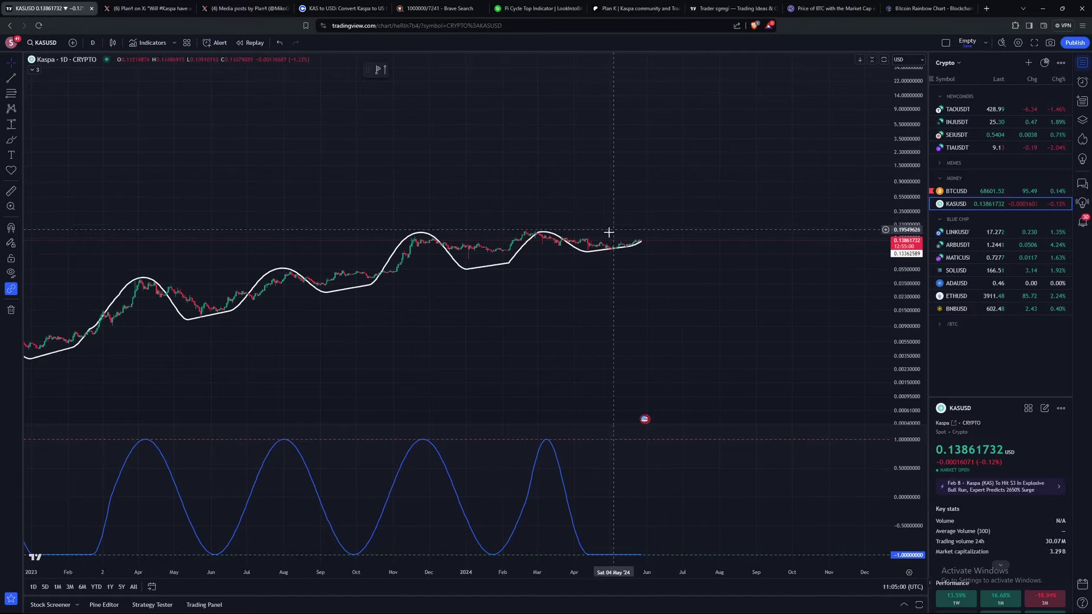
pyautogui.scroll(-2, 404, 353)
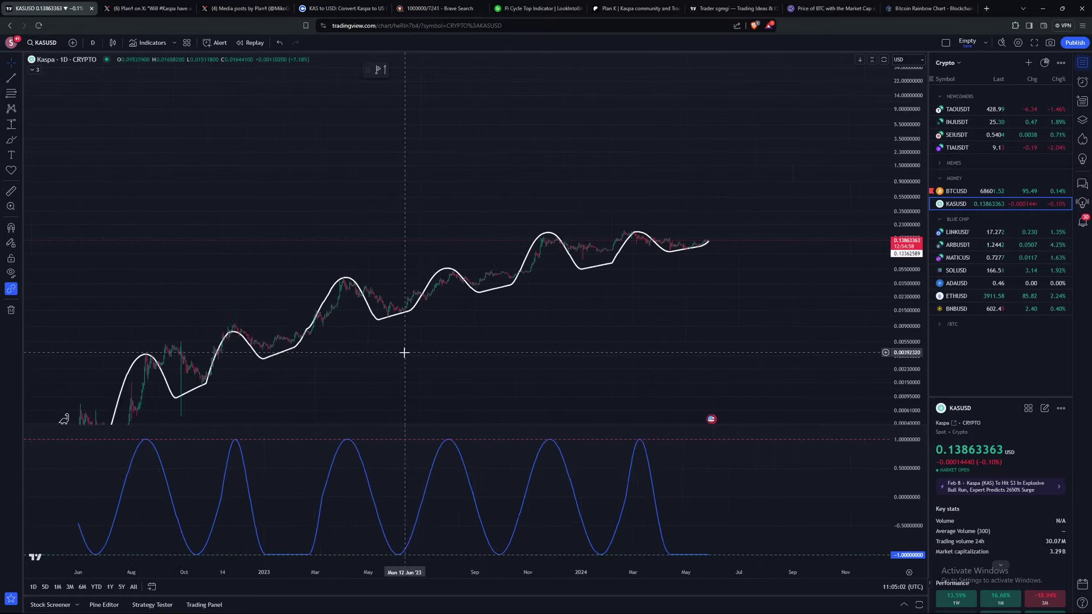
pyautogui.scroll(-1, 405, 353)
pyautogui.moveTo(907, 342); pyautogui.dragTo(896, 174)
pyautogui.moveTo(699, 311); pyautogui.dragTo(849, 165)
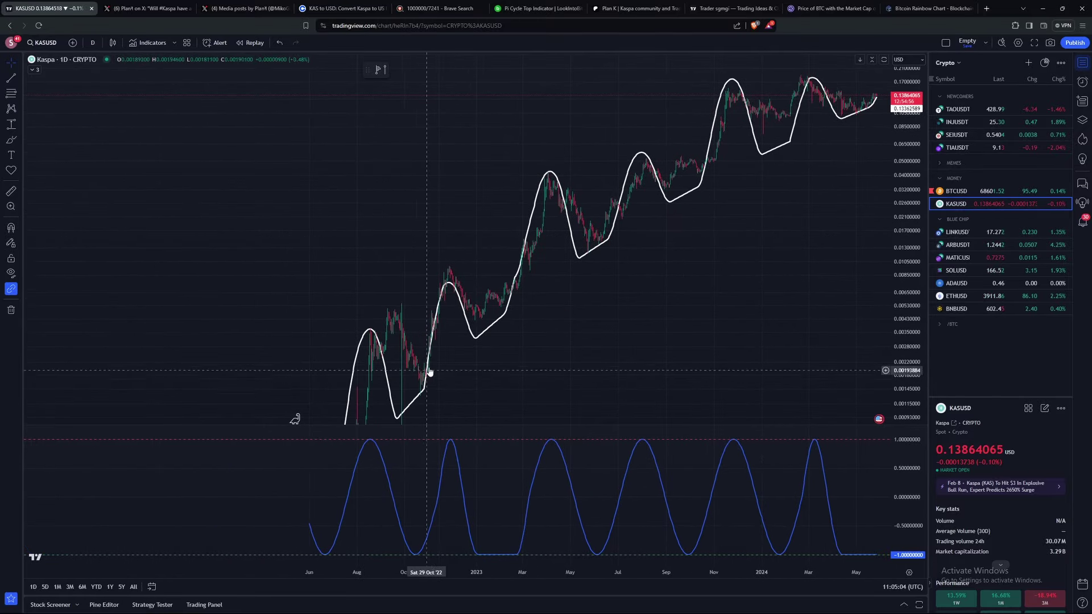
pyautogui.moveTo(717, 294); pyautogui.dragTo(709, 334)
pyautogui.moveTo(909, 277); pyautogui.dragTo(907, 379)
pyautogui.moveTo(591, 387); pyautogui.dragTo(595, 372)
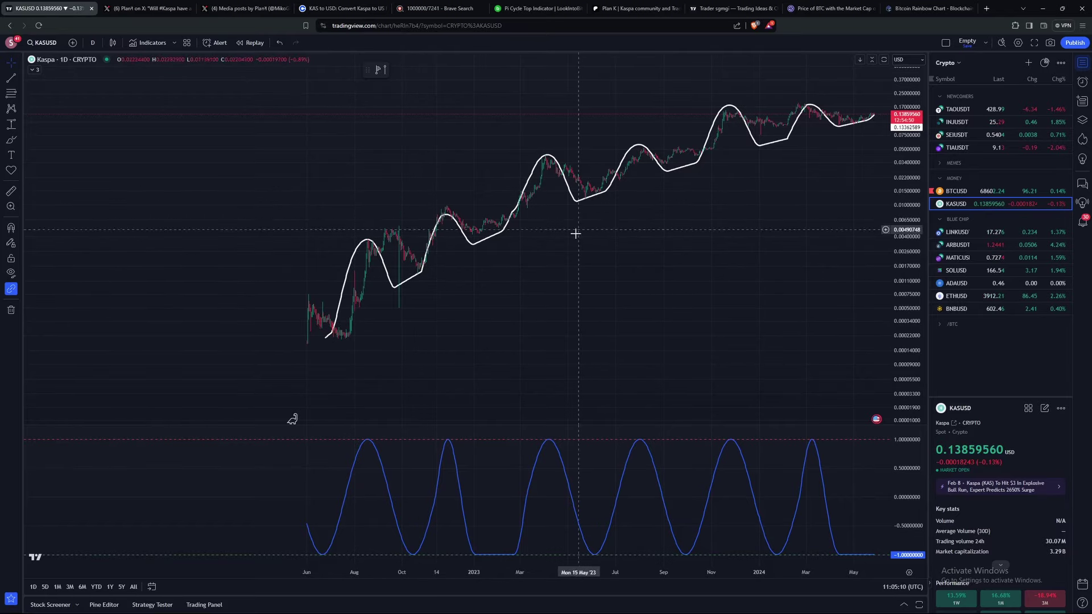
pyautogui.scroll(3, 384, 243)
pyautogui.scroll(3, 578, 313)
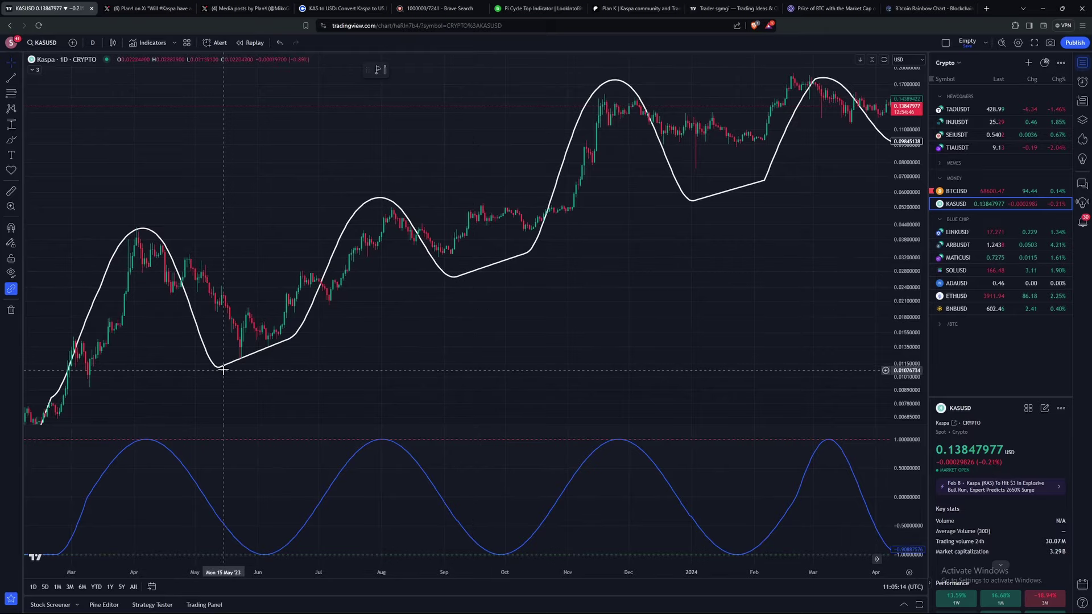
pyautogui.moveTo(662, 257); pyautogui.dragTo(382, 383)
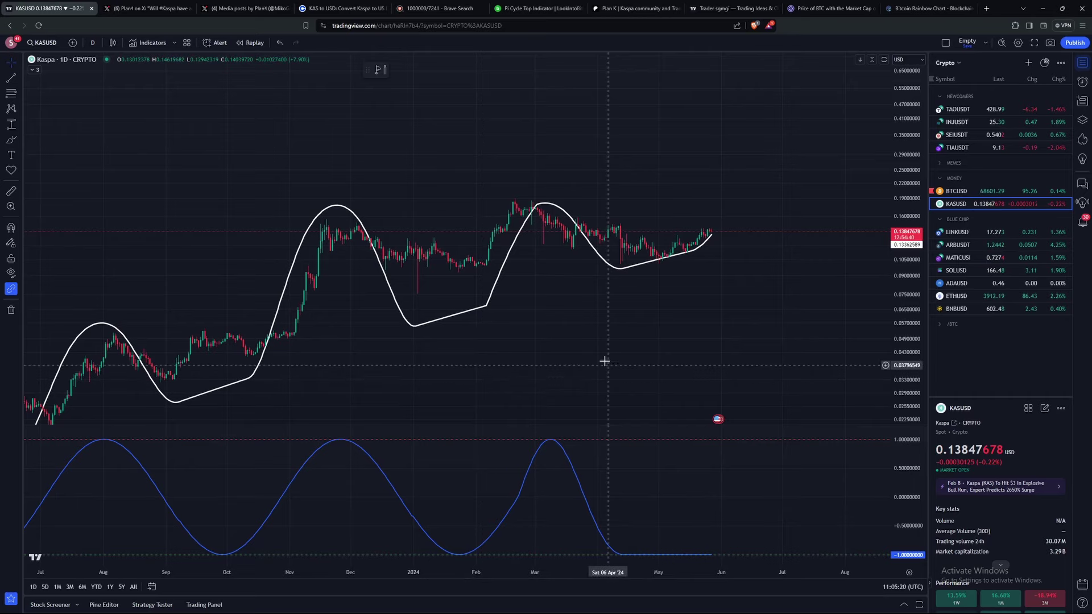
pyautogui.moveTo(415, 346); pyautogui.dragTo(573, 280)
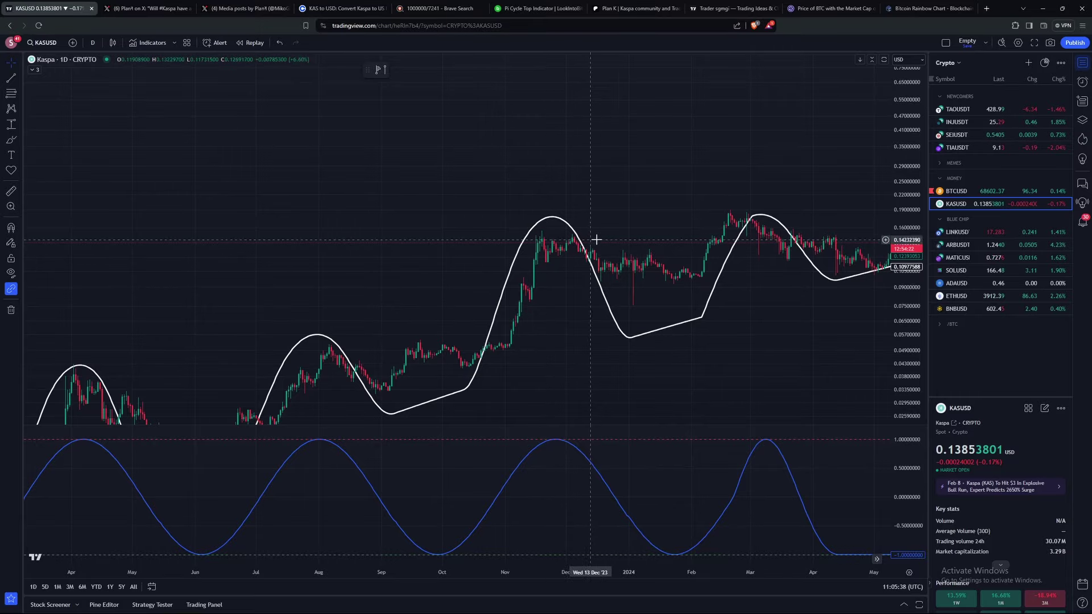
pyautogui.moveTo(903, 199); pyautogui.dragTo(902, 243)
pyautogui.moveTo(714, 327); pyautogui.dragTo(770, 191)
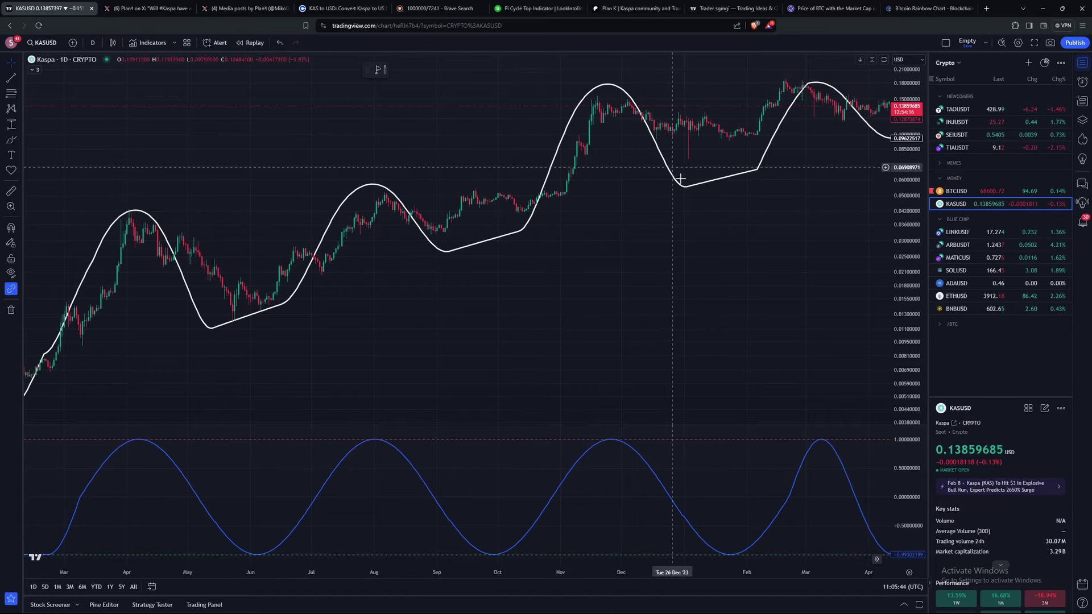
pyautogui.moveTo(412, 332); pyautogui.dragTo(889, 199)
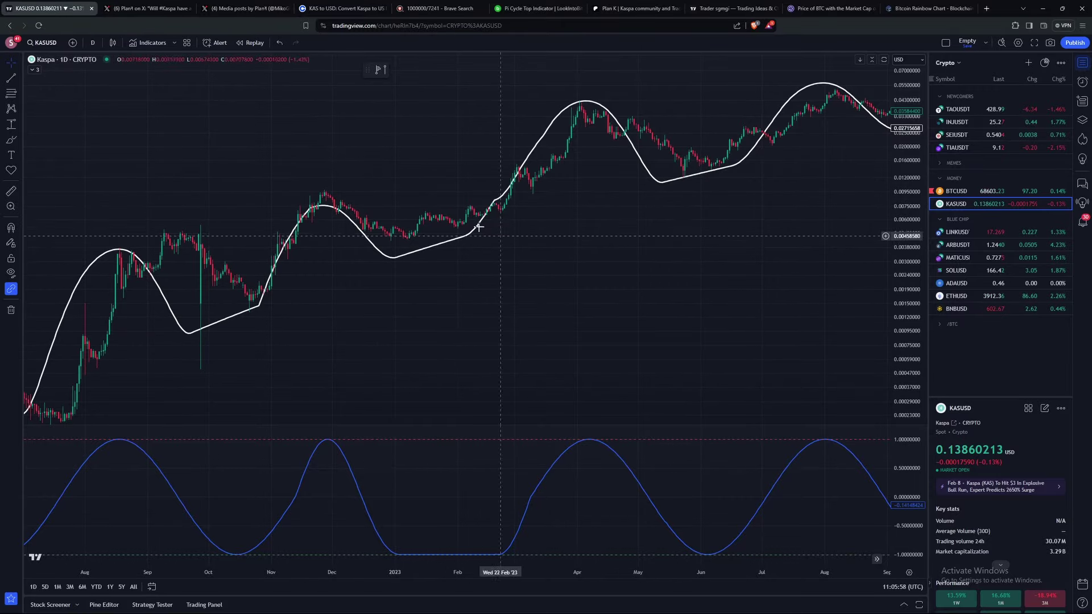
pyautogui.scroll(-5, 536, 343)
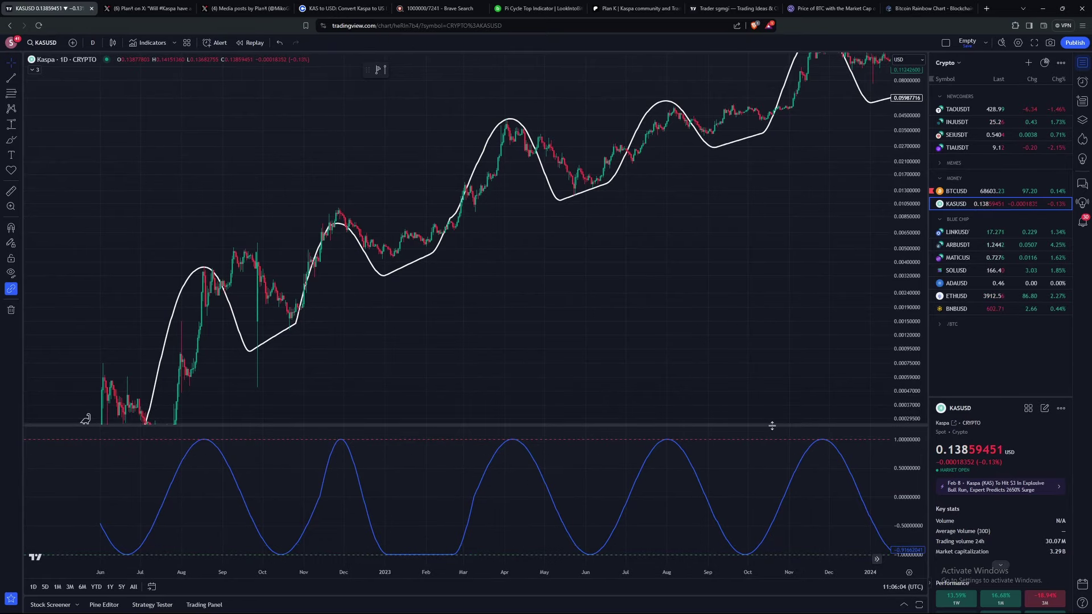
# Enlarge the price pane over the oscillator, reframe the chart, and bring up the Indicators list
pyautogui.moveTo(773, 425); pyautogui.dragTo(775, 460)
pyautogui.moveTo(905, 279); pyautogui.dragTo(906, 380)
pyautogui.moveTo(636, 349); pyautogui.dragTo(591, 320)
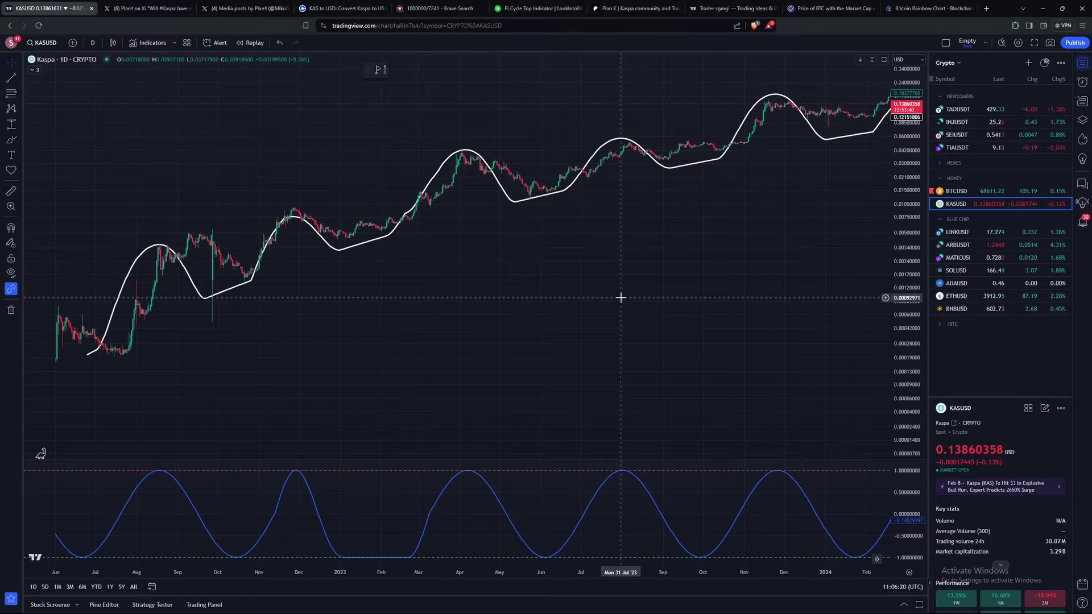
pyautogui.hscroll(5, 621, 297)
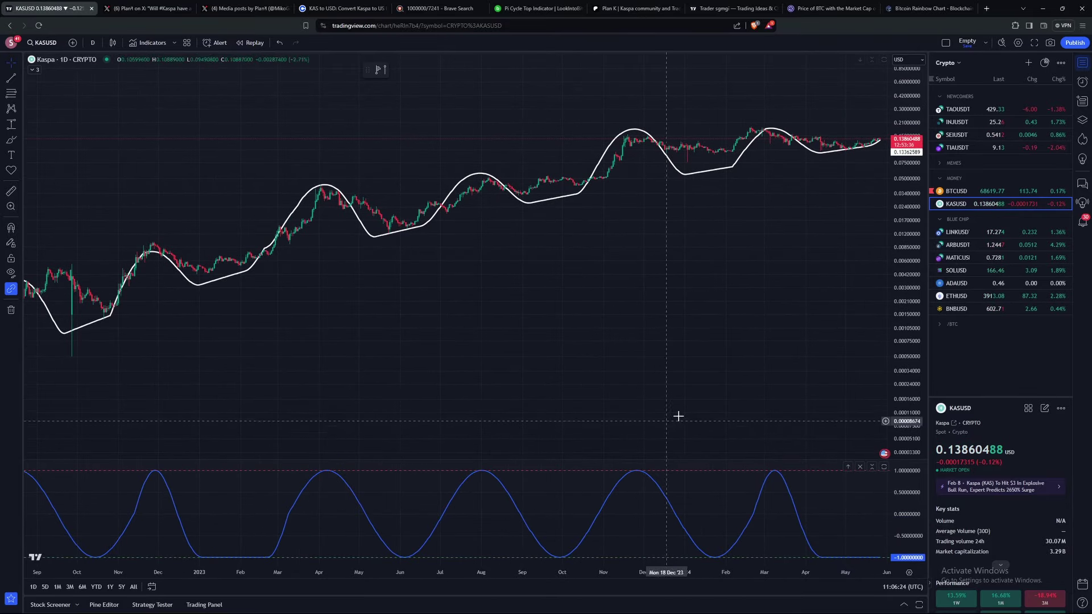
pyautogui.scroll(-5, 674, 418)
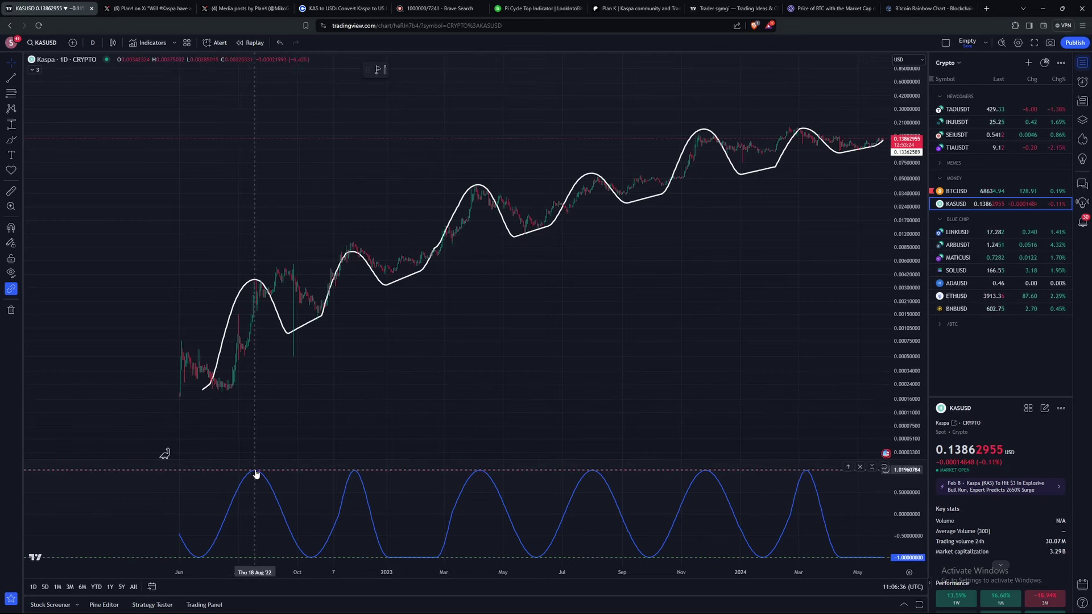
pyautogui.click(142, 50)
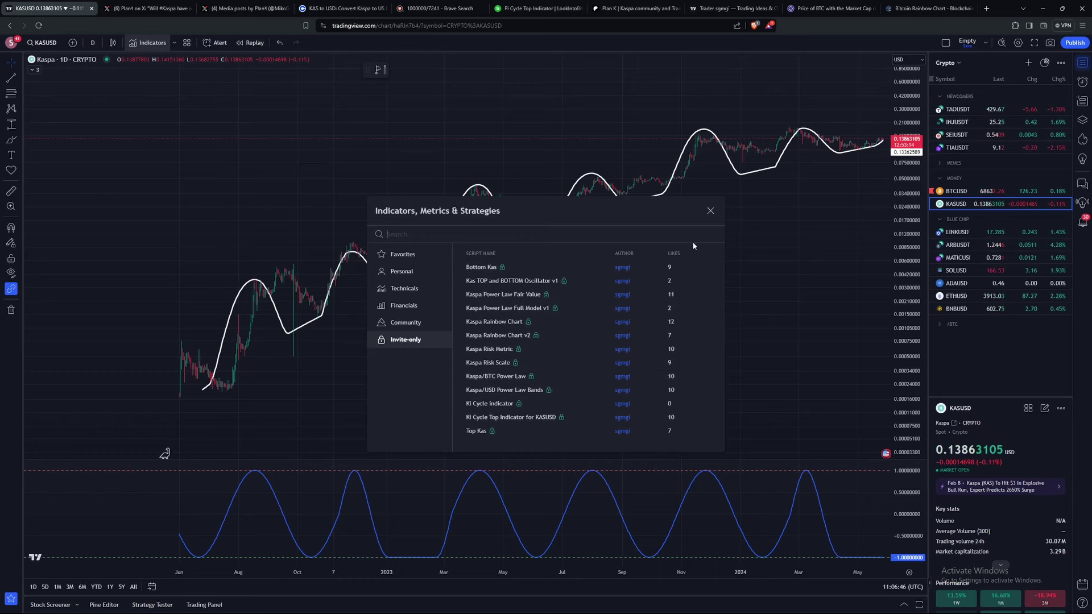
# Reframe the full price history and expand the legend to show Vol, Custom Rainbow Chart and Power Law model
pyautogui.click(710, 210)
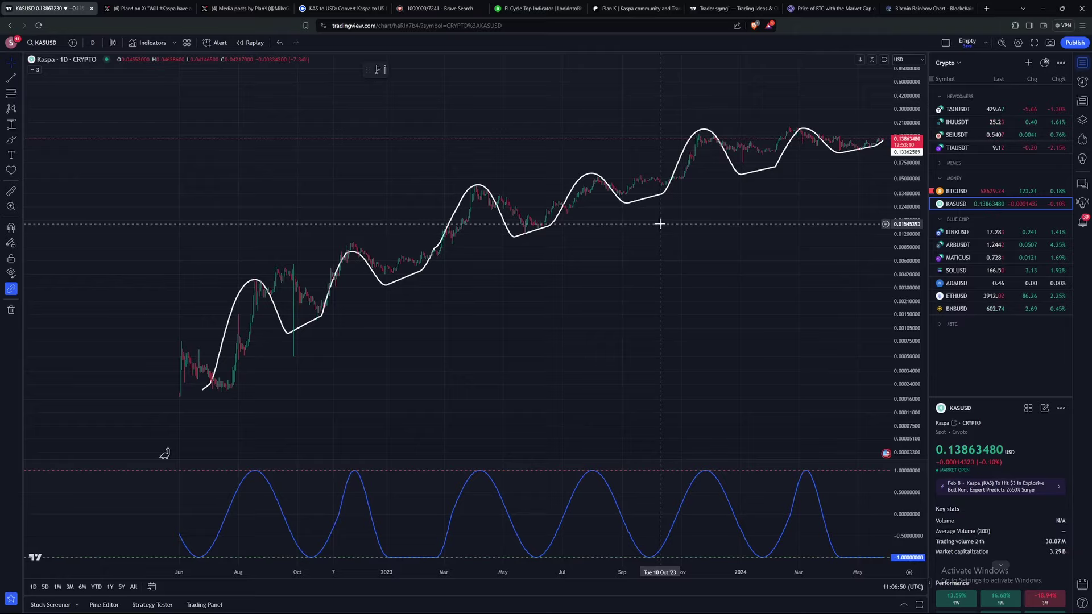
pyautogui.scroll(2, 586, 330)
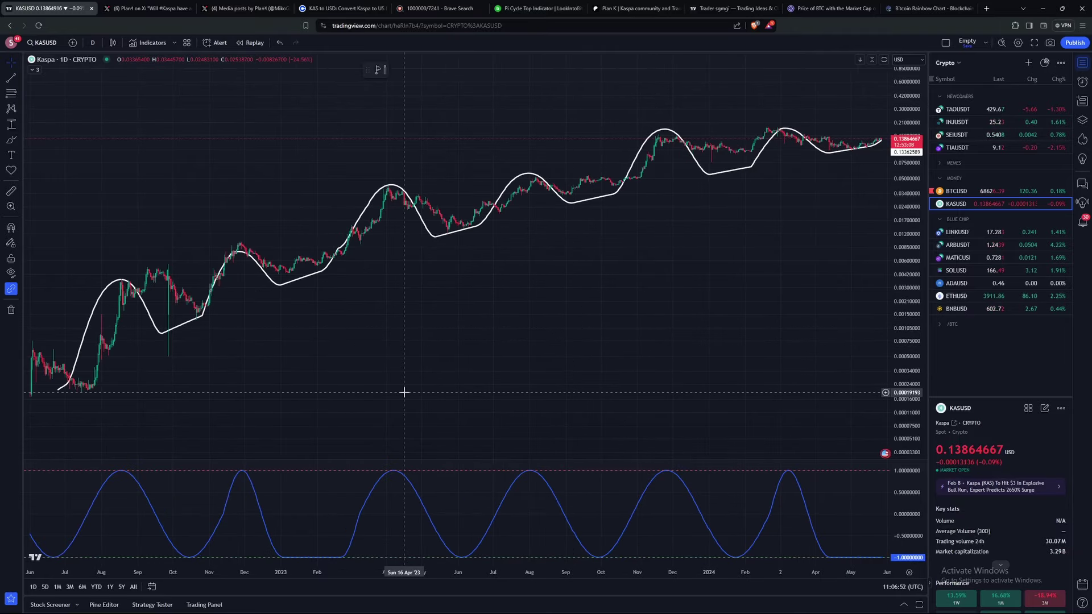
pyautogui.moveTo(480, 358); pyautogui.dragTo(524, 290)
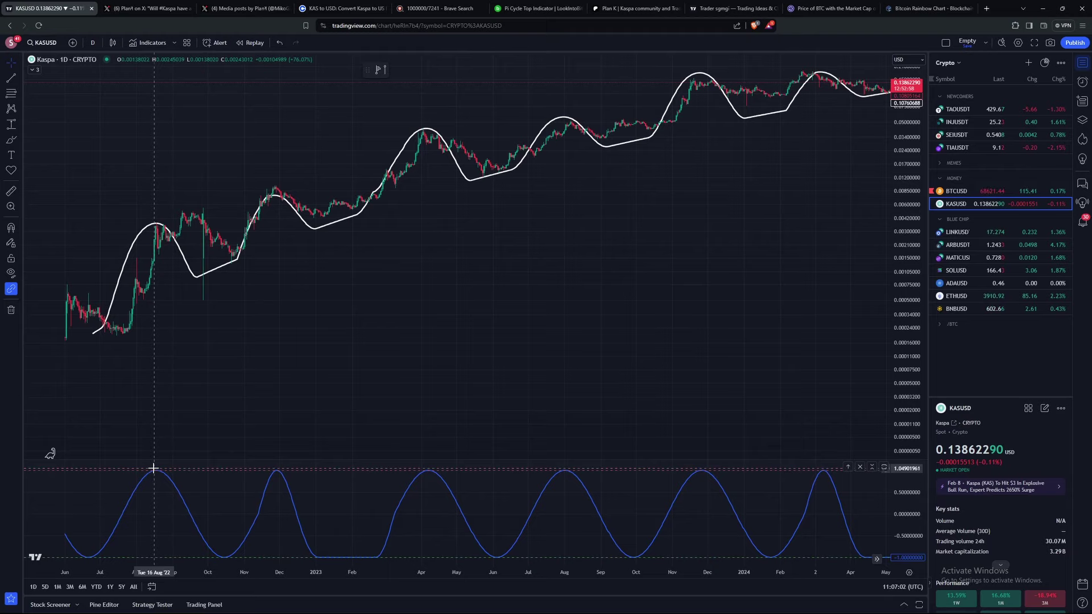
pyautogui.click(38, 69)
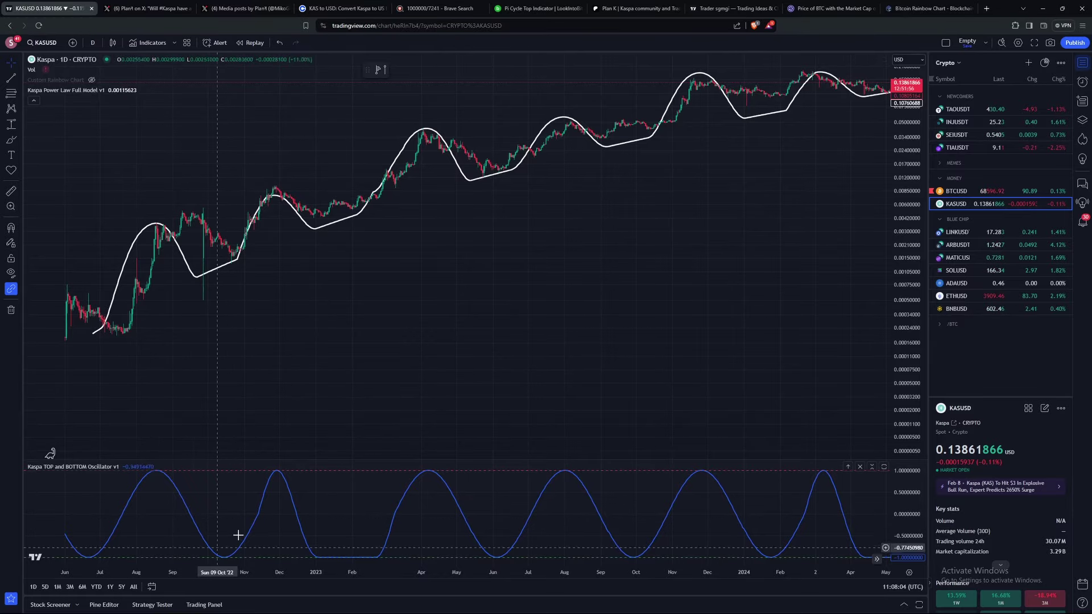
pyautogui.moveTo(589, 285); pyautogui.dragTo(564, 367)
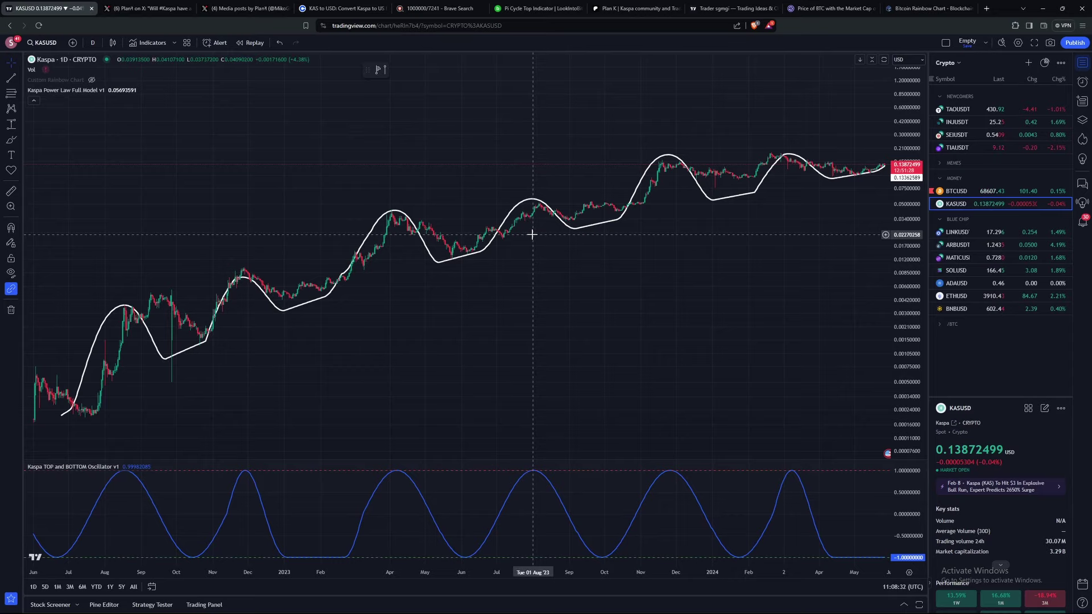
pyautogui.moveTo(413, 363); pyautogui.dragTo(431, 344)
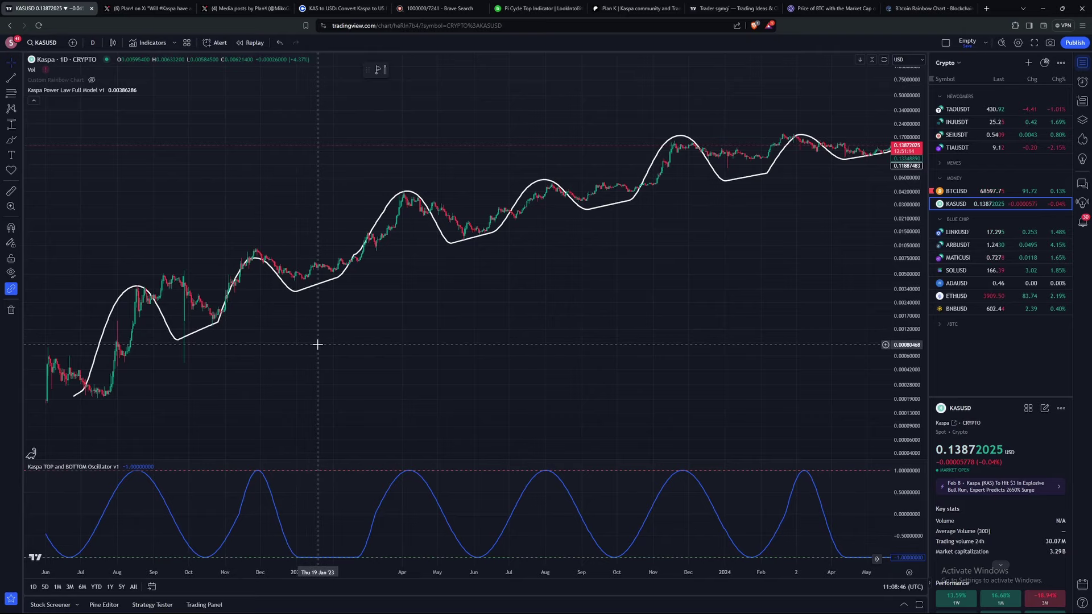
pyautogui.moveTo(751, 314); pyautogui.dragTo(665, 327)
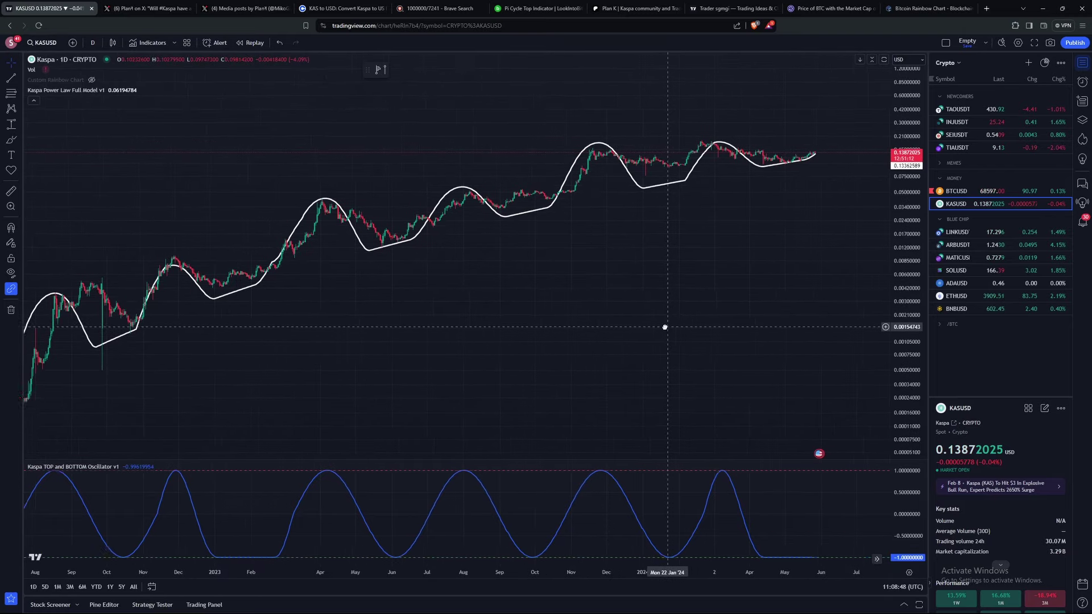
pyautogui.scroll(-2, 445, 304)
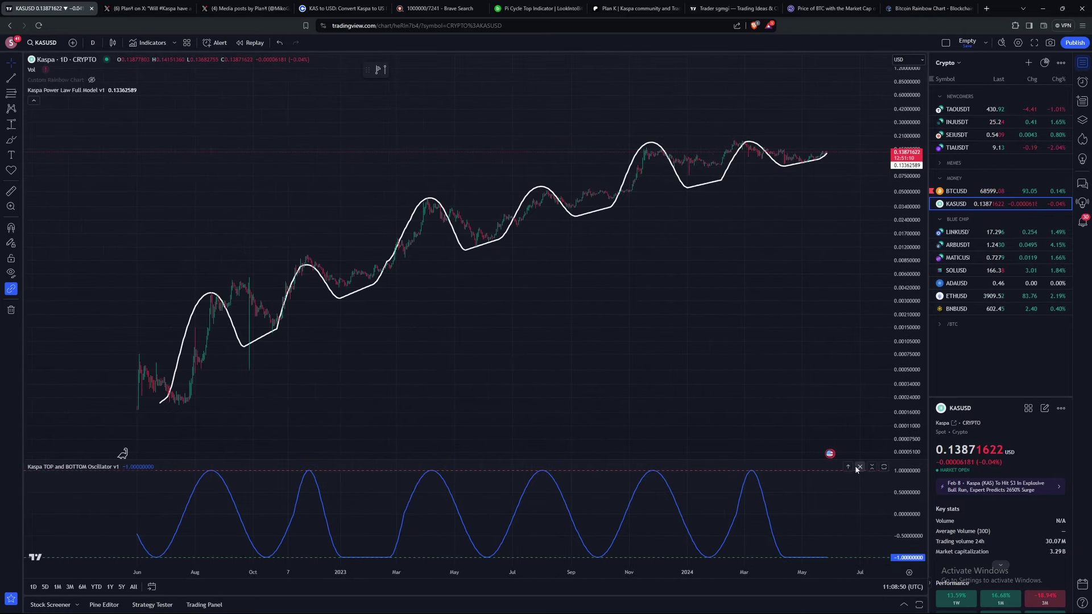
# Remove the oscillator pane and delete the Kaspa Power Law Full Model curve
pyautogui.click(858, 466)
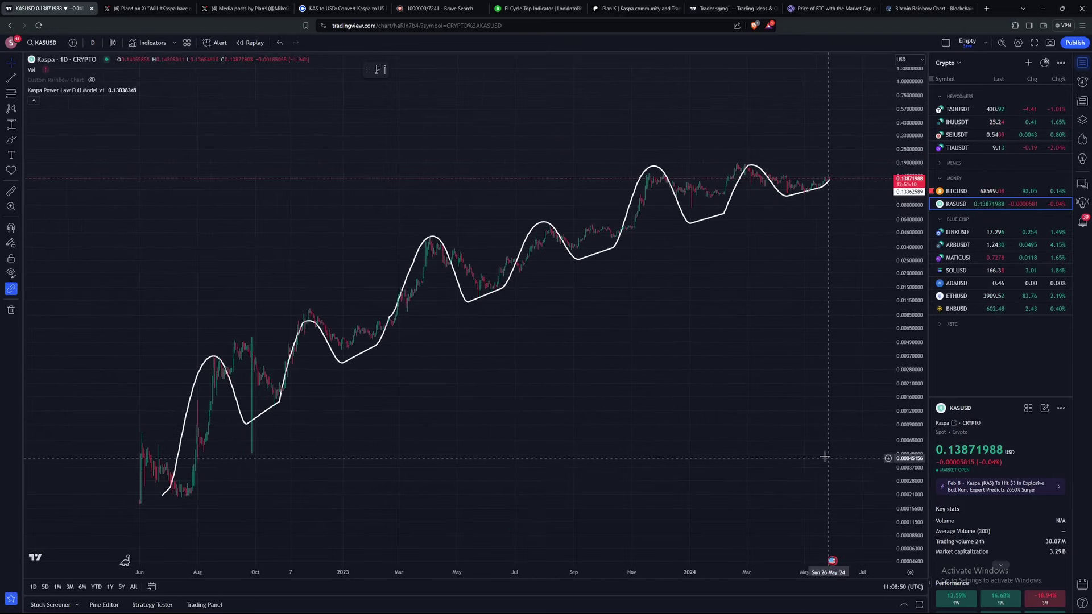
pyautogui.click(703, 220)
pyautogui.press('Delete')
# Add Kaspa Rainbow Chart v2 and frame its bands over July 2022 to July 2023
pyautogui.click(138, 44)
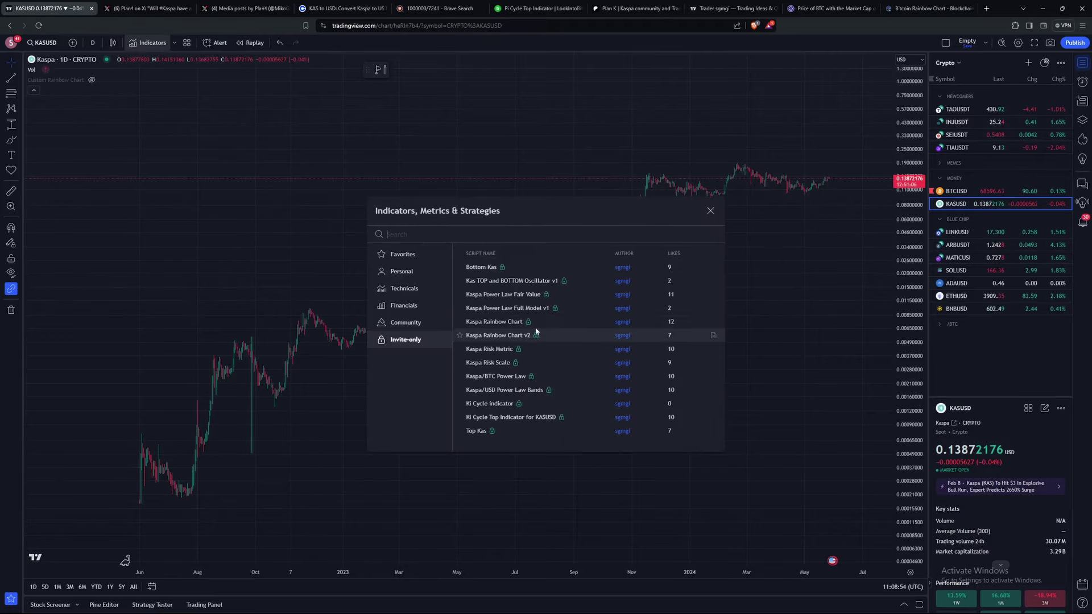
pyautogui.click(510, 337)
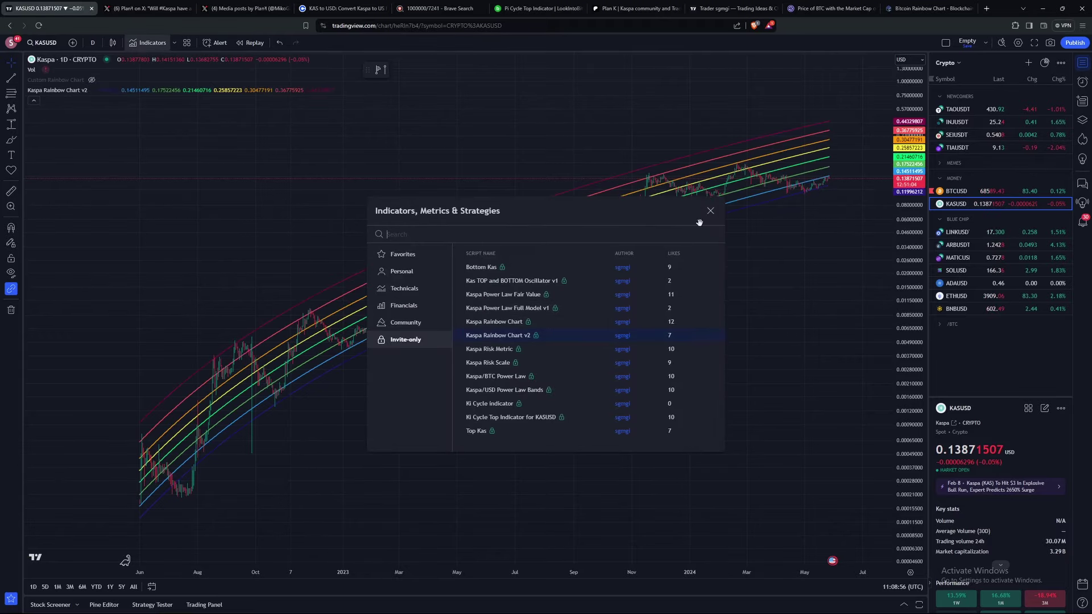
pyautogui.click(711, 212)
pyautogui.moveTo(354, 421); pyautogui.dragTo(550, 401)
pyautogui.scroll(9, 575, 413)
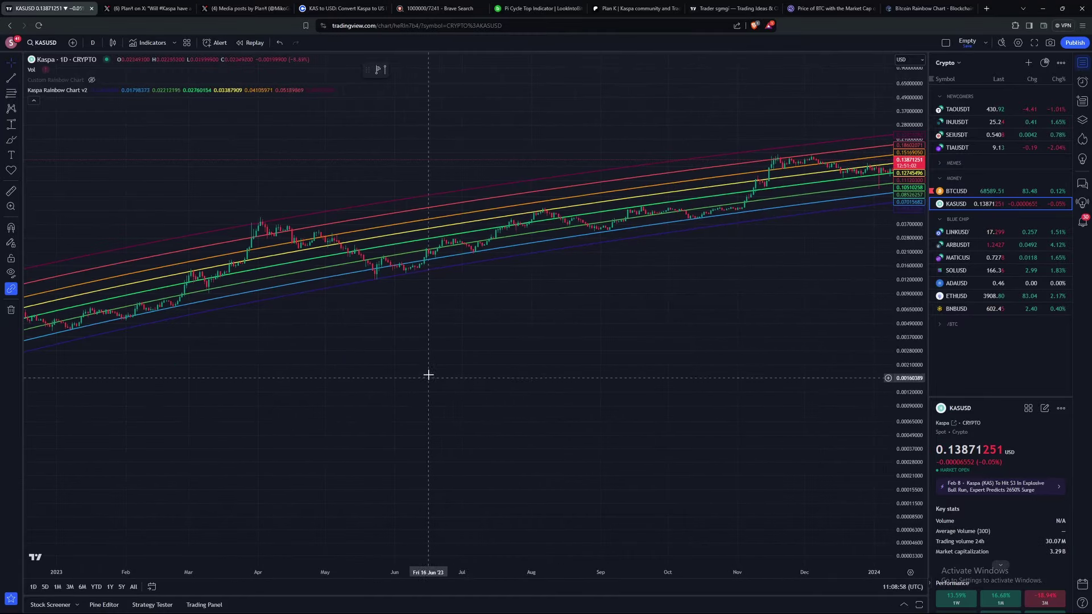
pyautogui.moveTo(908, 380); pyautogui.dragTo(882, 100)
pyautogui.moveTo(503, 337); pyautogui.dragTo(374, 481)
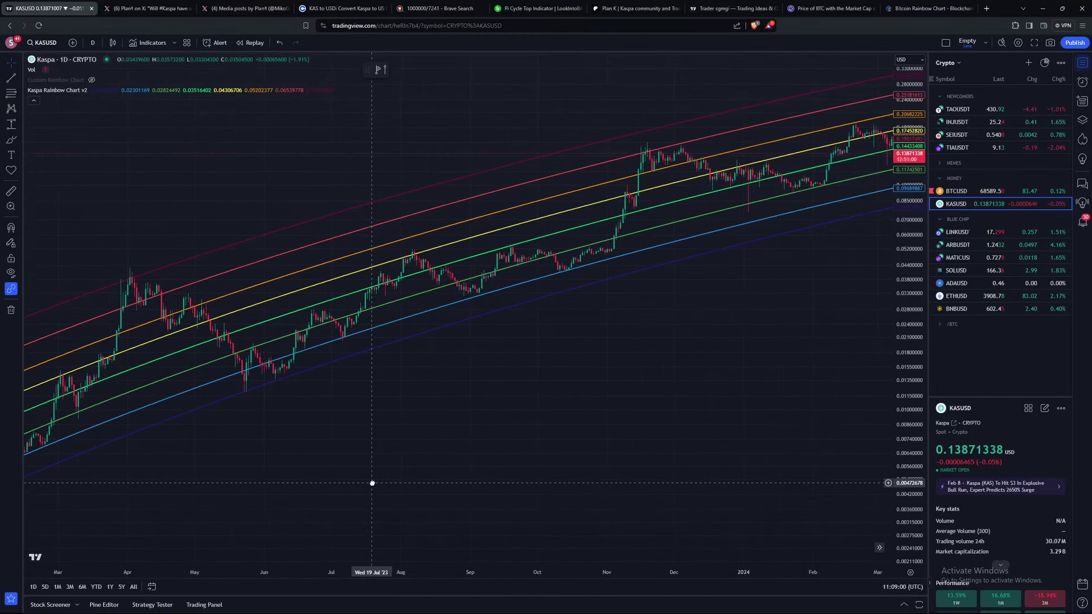
pyautogui.moveTo(383, 434); pyautogui.dragTo(817, 316)
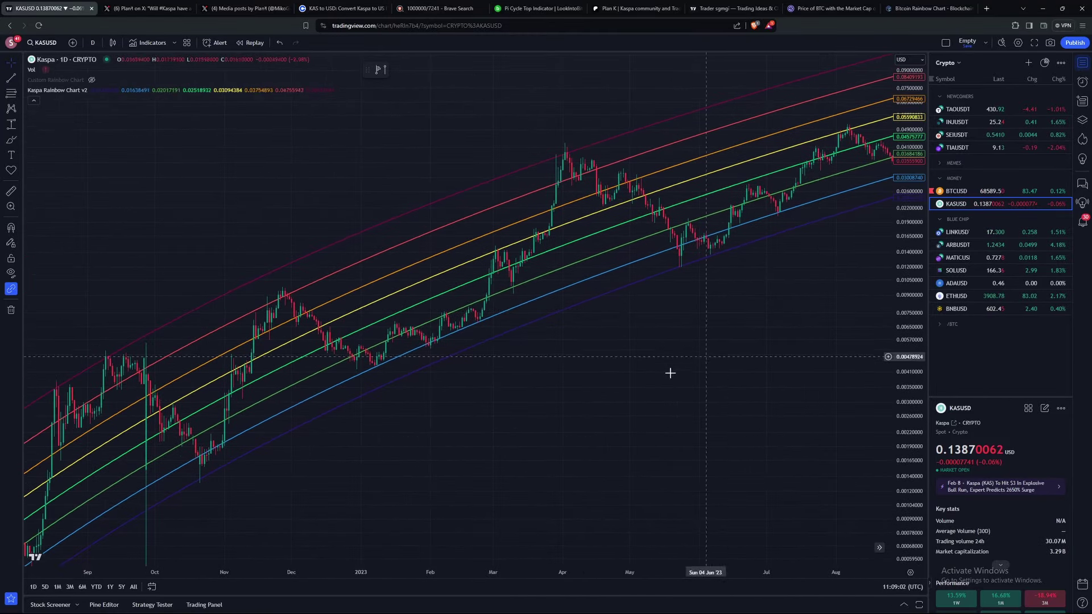
pyautogui.moveTo(724, 316); pyautogui.dragTo(237, 514)
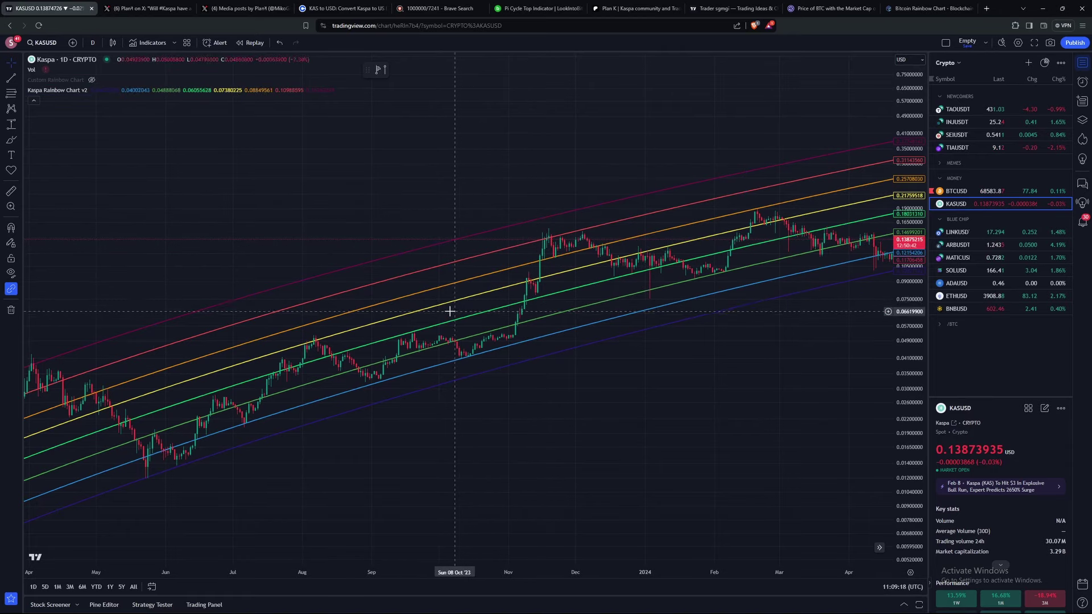
pyautogui.moveTo(383, 227); pyautogui.dragTo(665, 141)
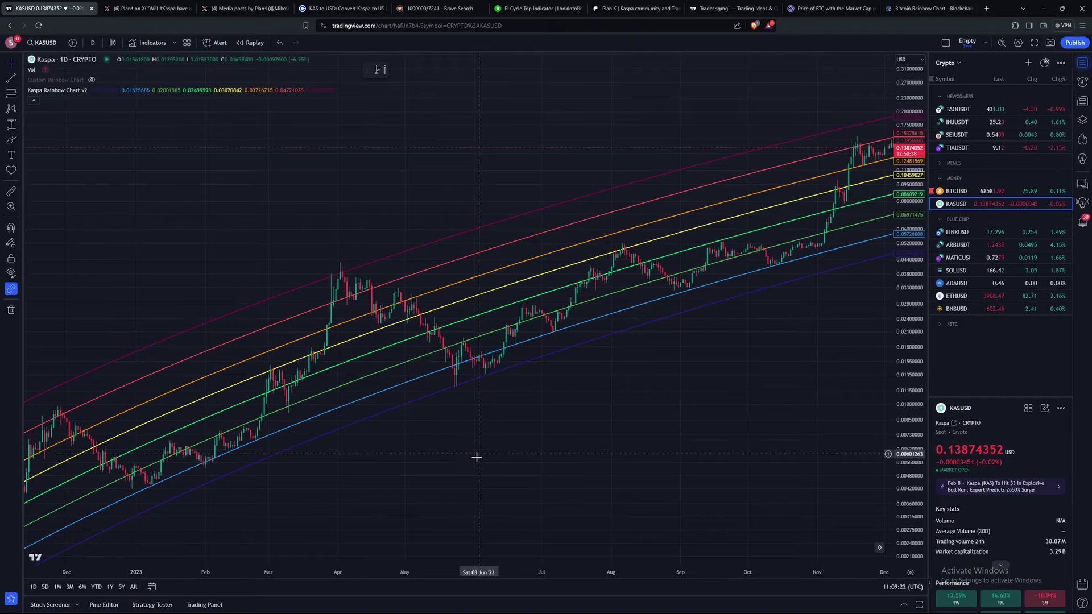
pyautogui.moveTo(904, 346); pyautogui.dragTo(904, 446)
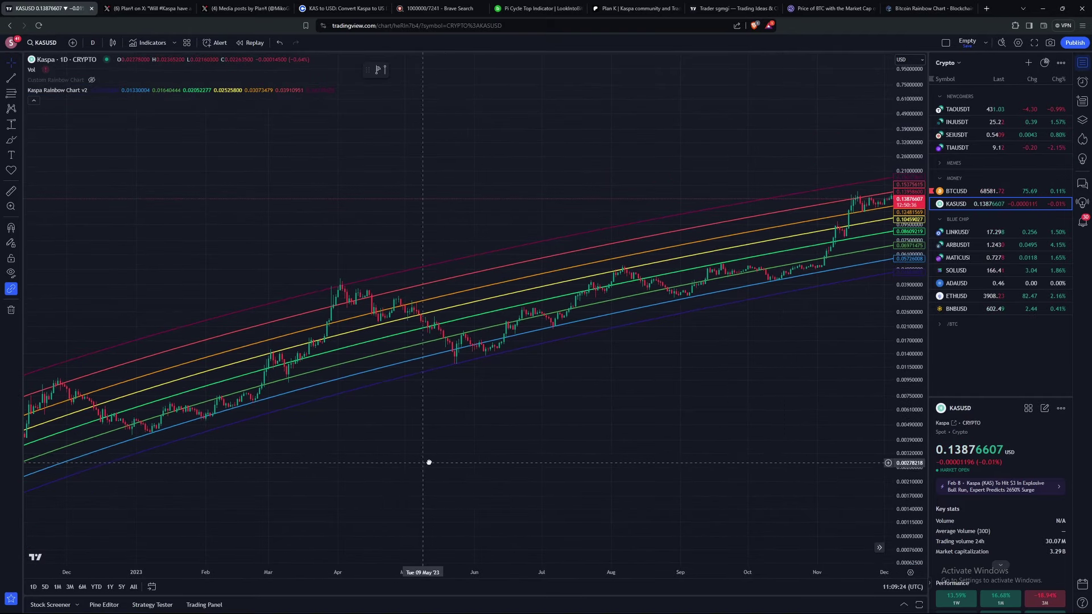
pyautogui.moveTo(426, 463); pyautogui.dragTo(765, 381)
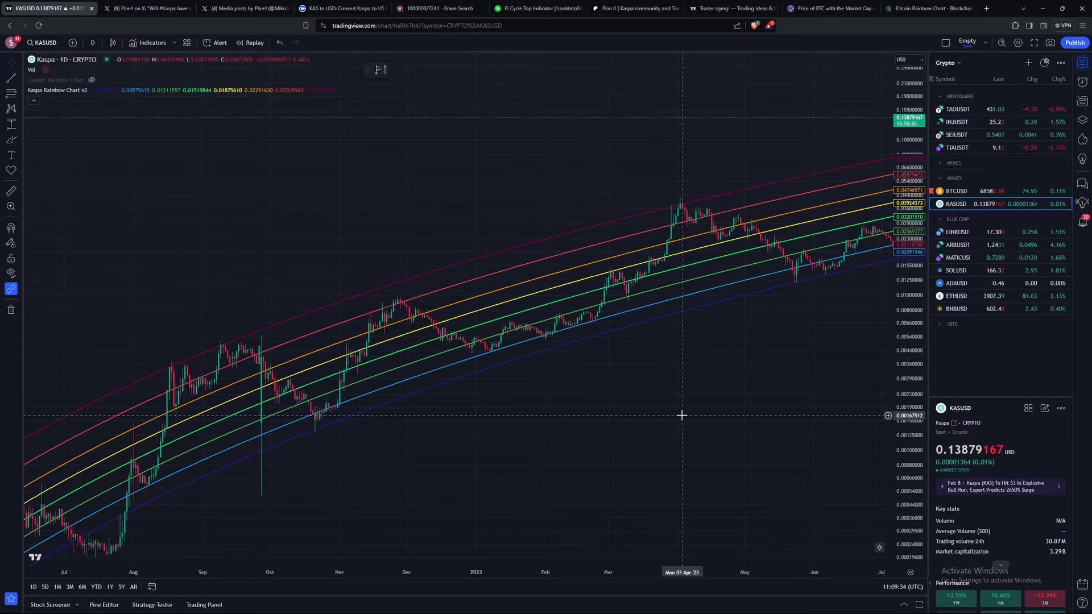
# Pan the rainbow bands through May 2023–June 2024, then back to June 2022–May 2023
pyautogui.moveTo(805, 426); pyautogui.dragTo(375, 562)
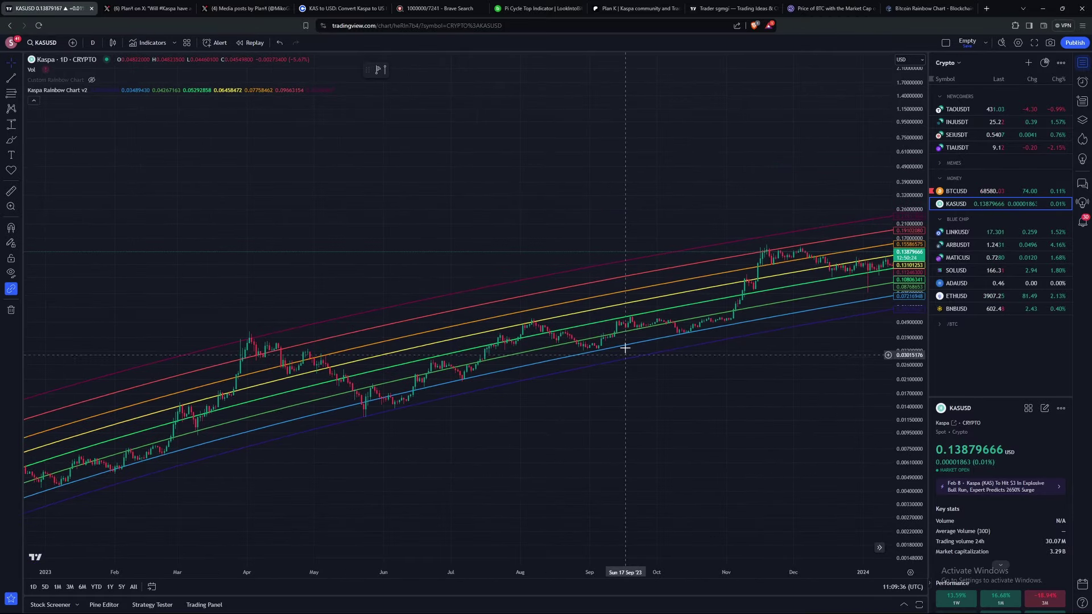
pyautogui.moveTo(730, 491); pyautogui.dragTo(505, 545)
pyautogui.moveTo(909, 441); pyautogui.dragTo(909, 263)
pyautogui.moveTo(649, 487); pyautogui.dragTo(552, 425)
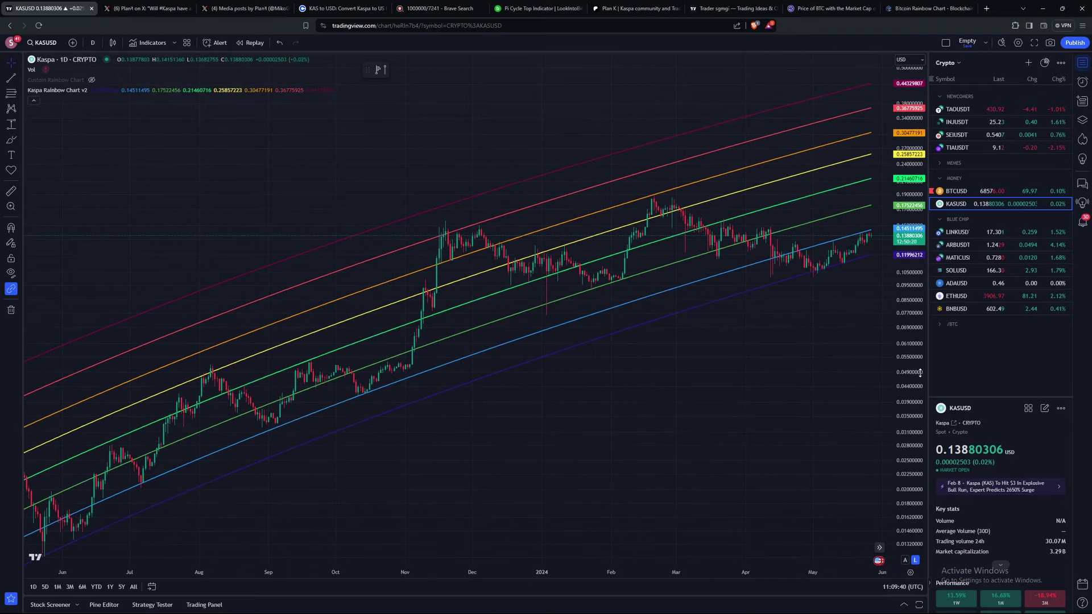
pyautogui.moveTo(917, 373); pyautogui.dragTo(904, 472)
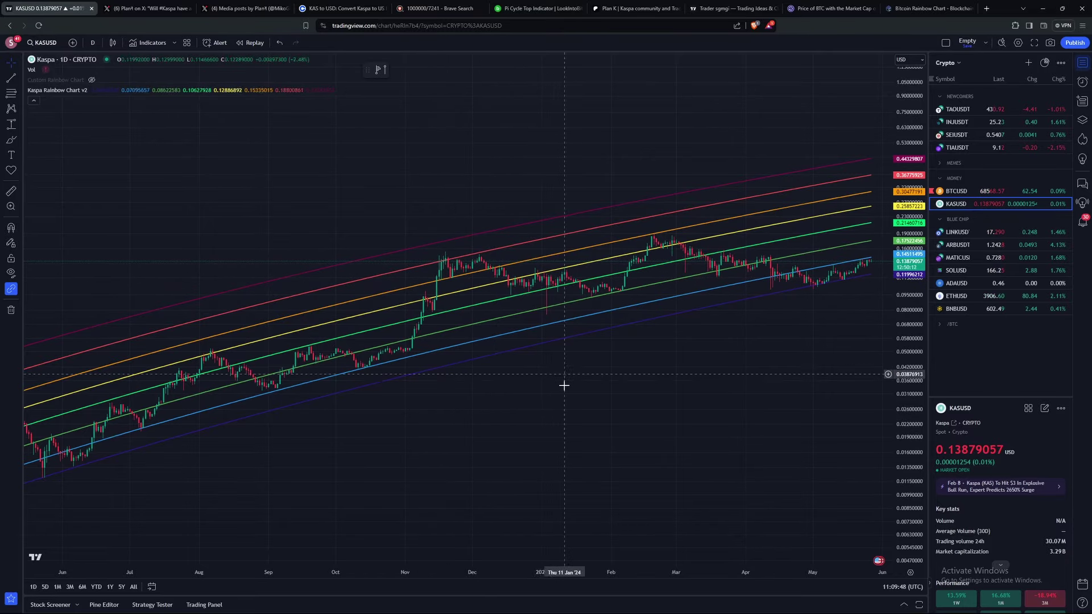
pyautogui.moveTo(360, 458); pyautogui.dragTo(767, 362)
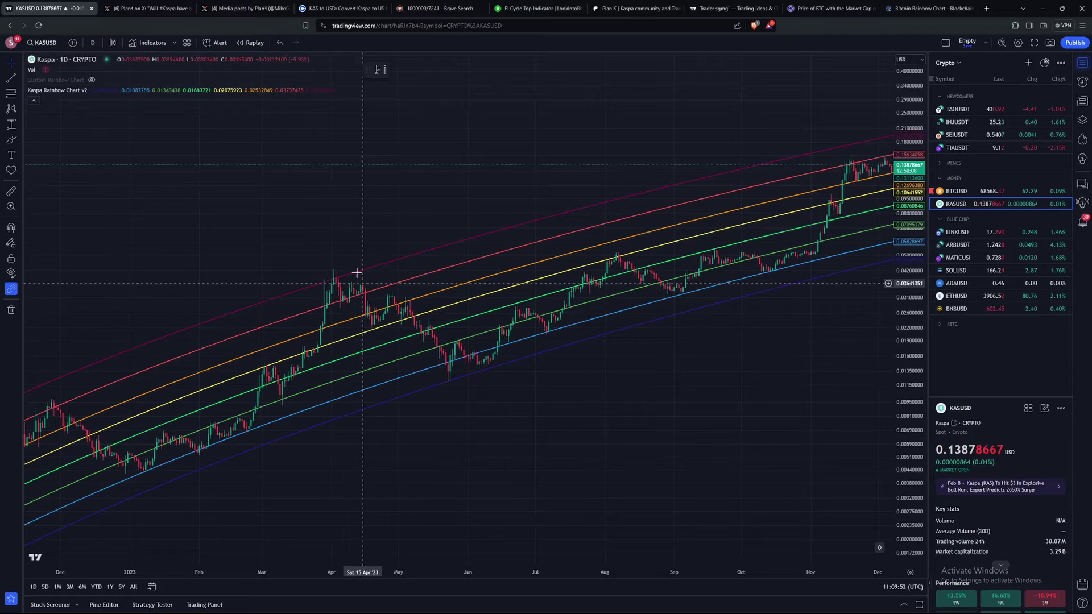
pyautogui.moveTo(606, 390); pyautogui.dragTo(351, 485)
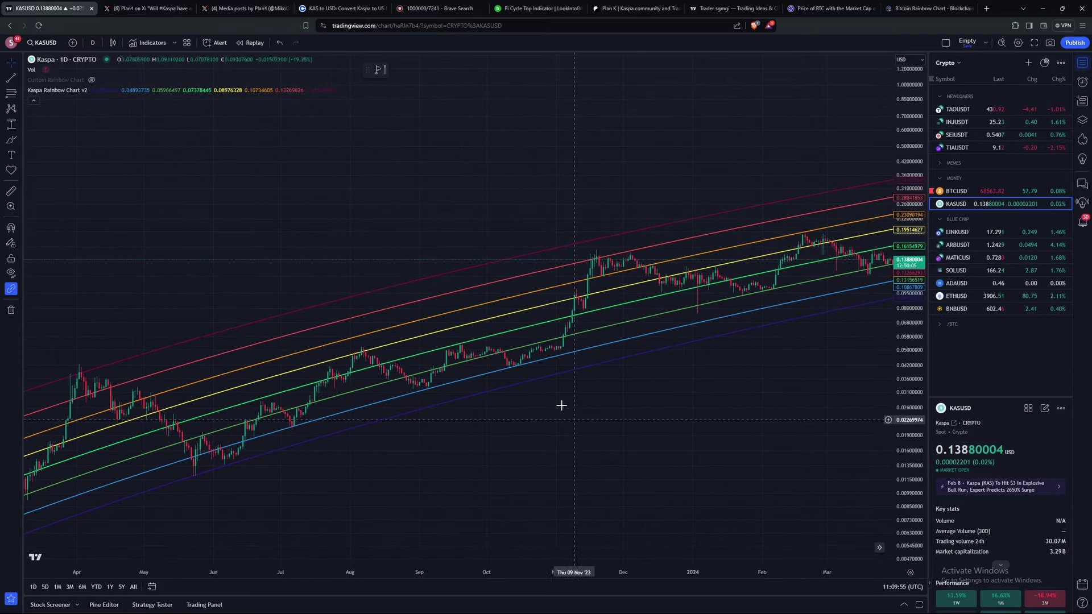
pyautogui.hscroll(2, 806, 271)
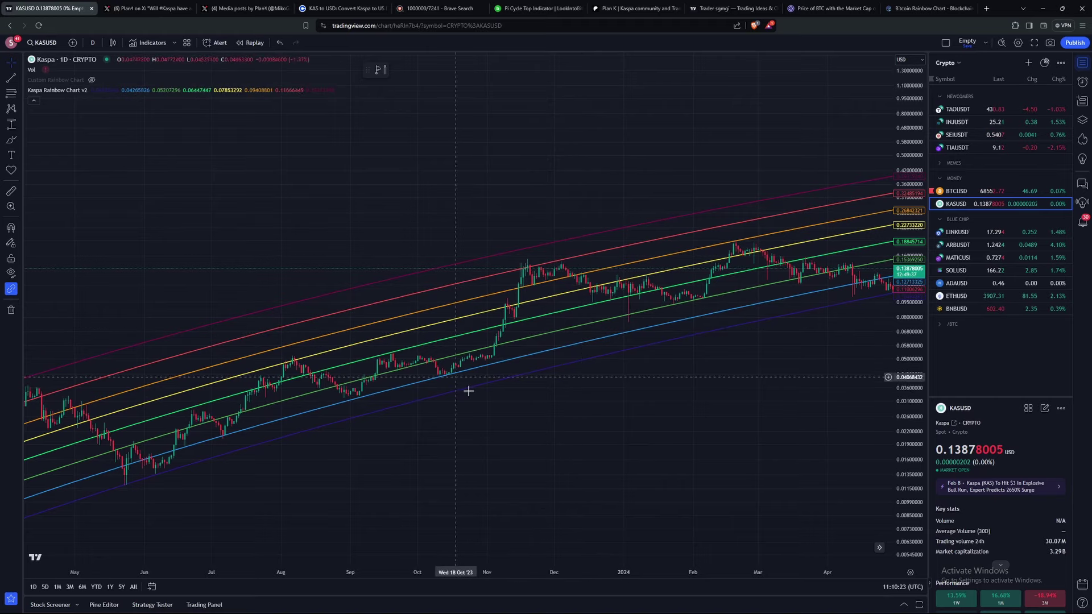
pyautogui.moveTo(444, 470); pyautogui.dragTo(746, 385)
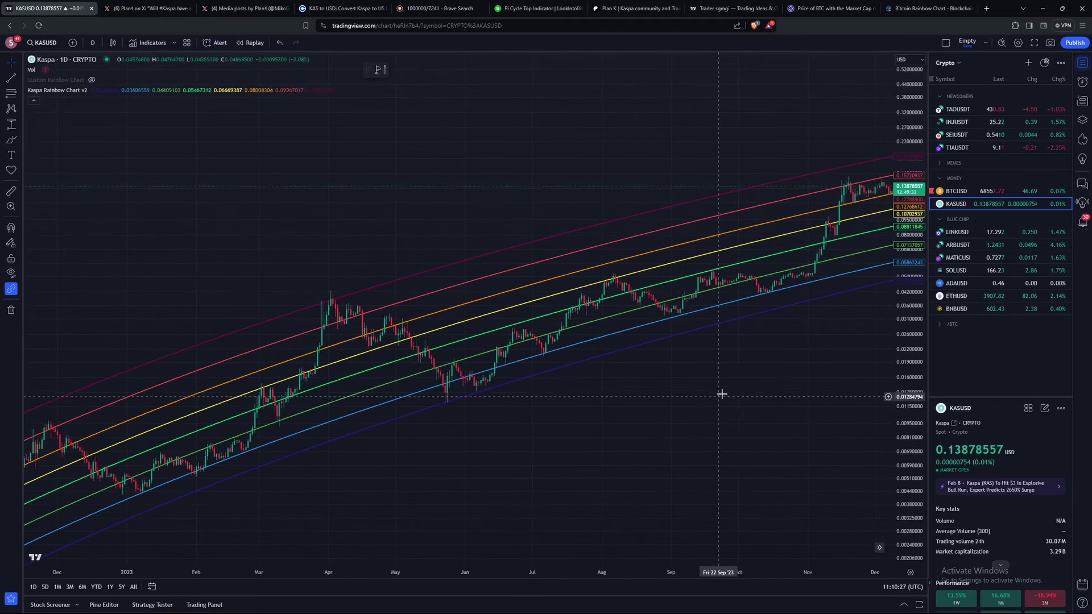
pyautogui.moveTo(315, 486); pyautogui.dragTo(500, 366)
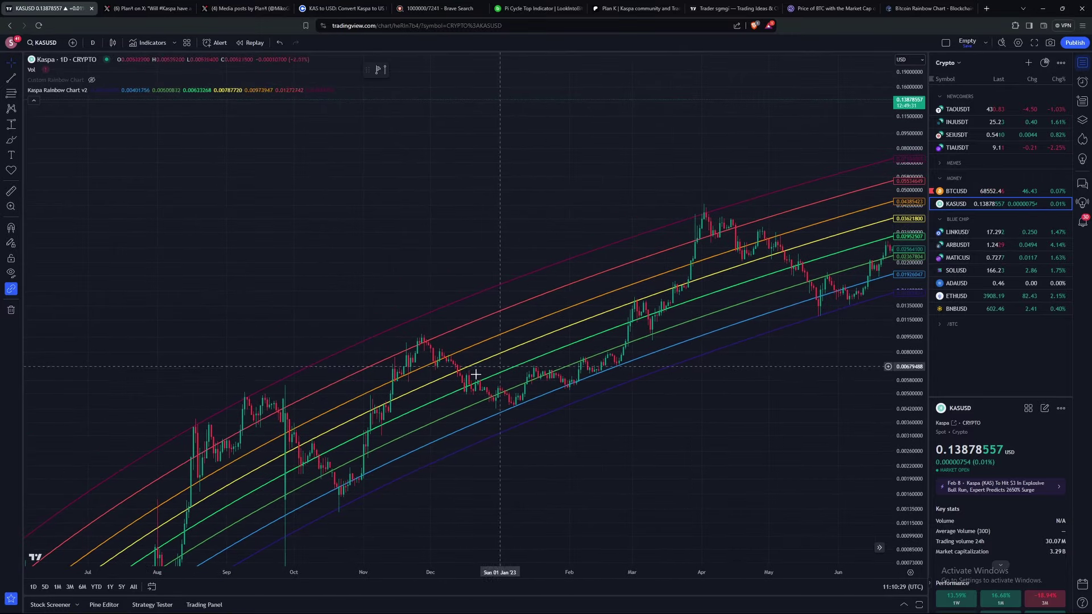
pyautogui.moveTo(641, 473); pyautogui.dragTo(741, 308)
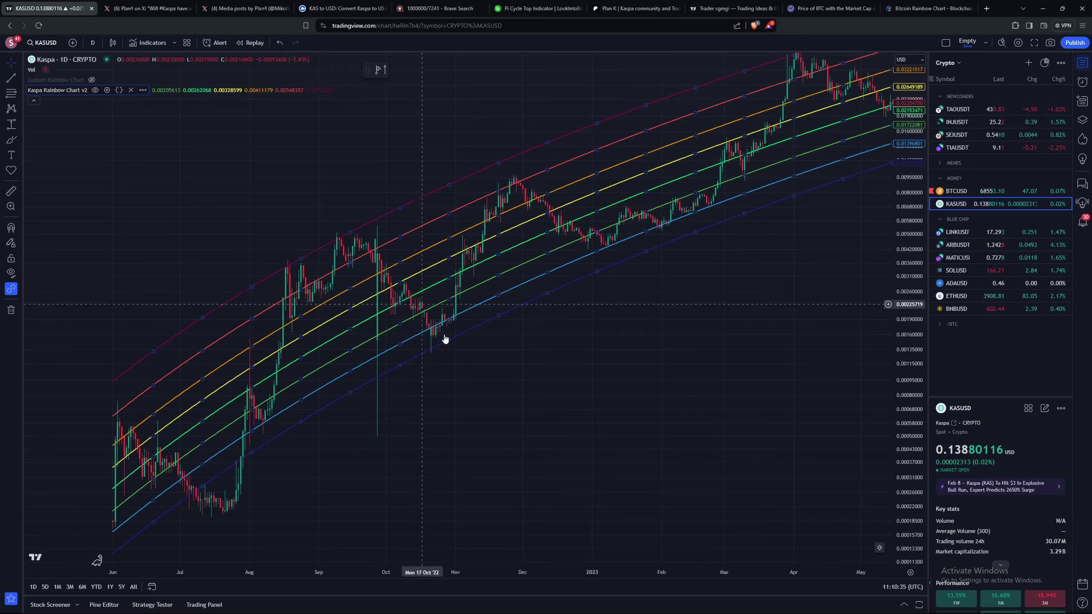
pyautogui.click(535, 341)
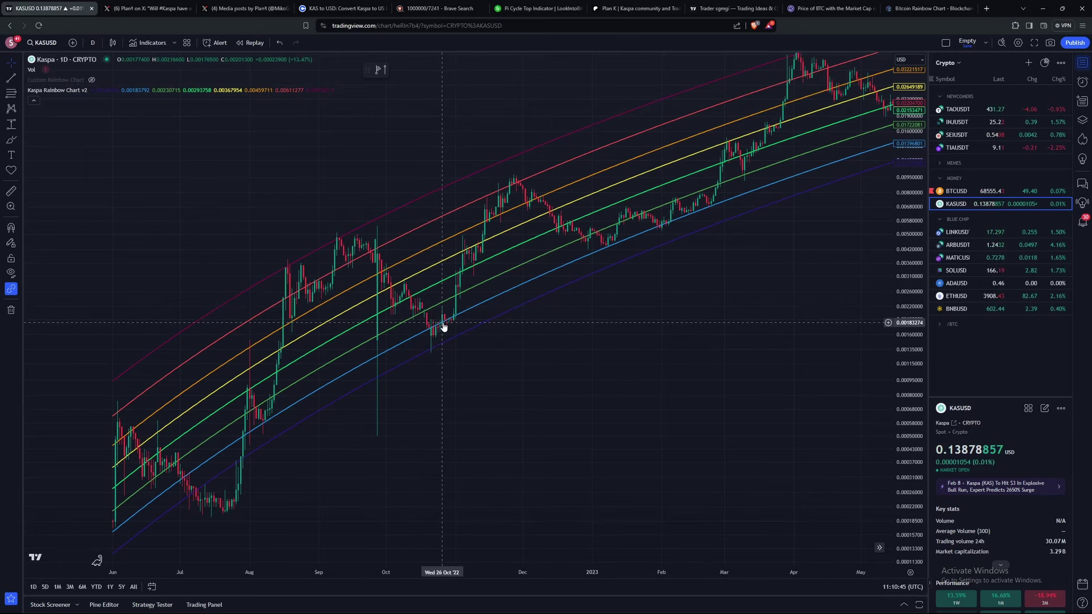
pyautogui.moveTo(654, 307); pyautogui.dragTo(478, 383)
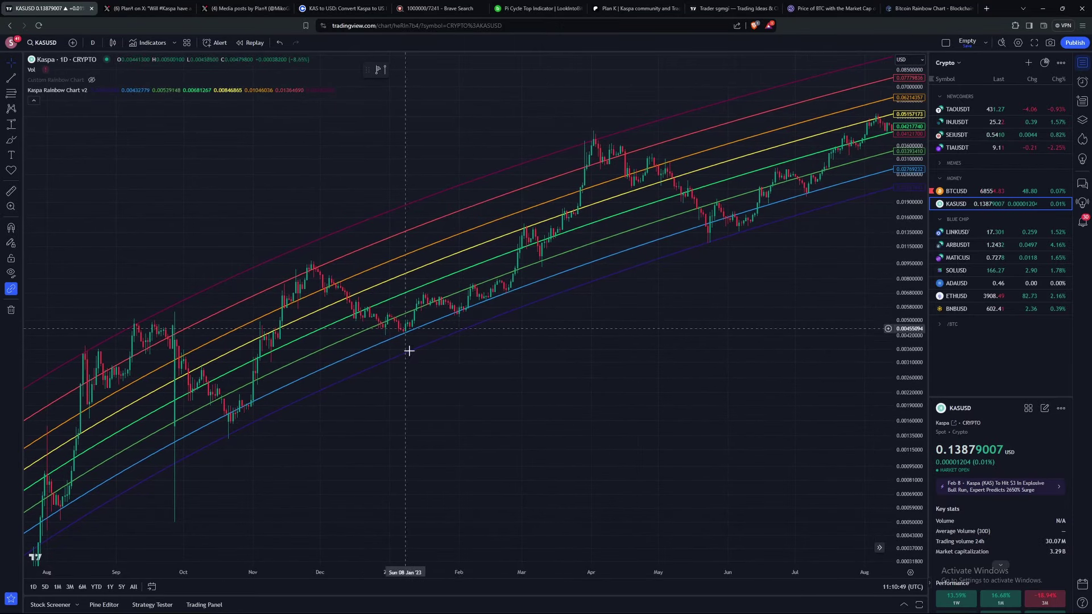
pyautogui.moveTo(683, 341); pyautogui.dragTo(419, 358)
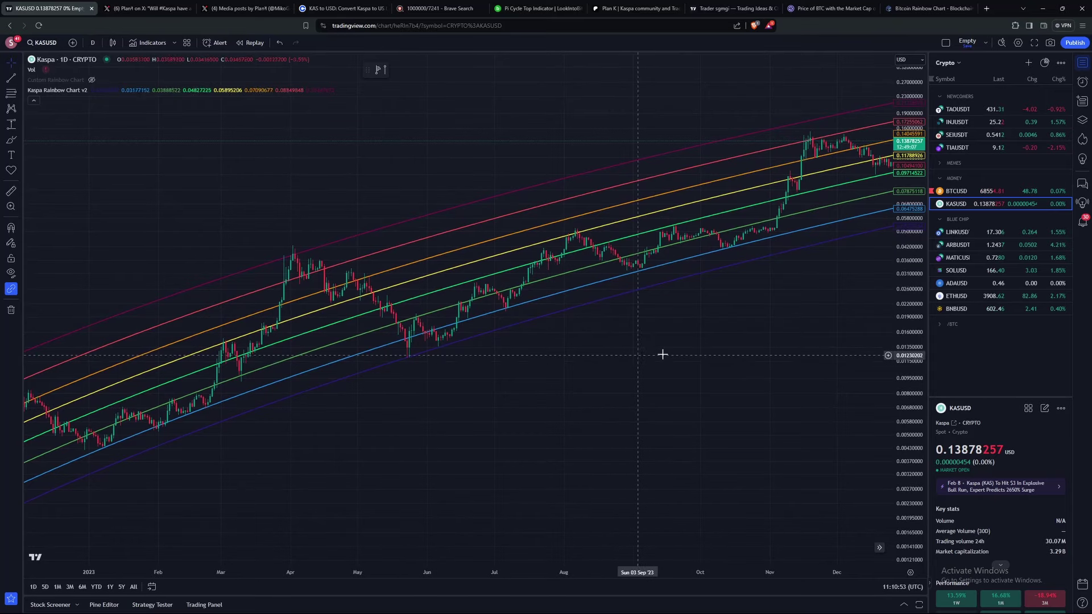
pyautogui.moveTo(662, 354); pyautogui.dragTo(412, 409)
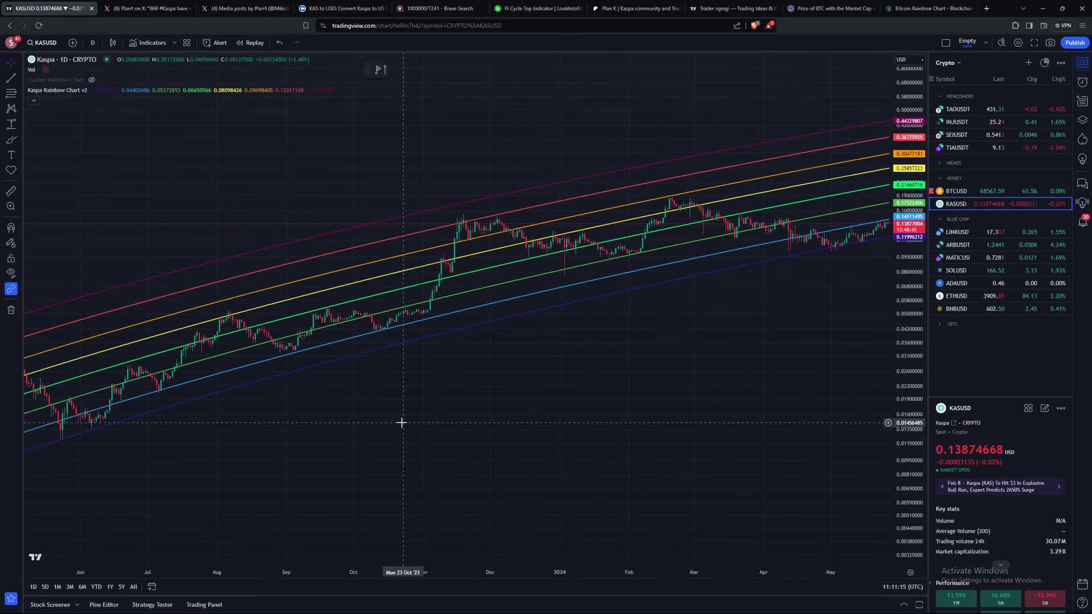
pyautogui.moveTo(453, 405); pyautogui.dragTo(643, 364)
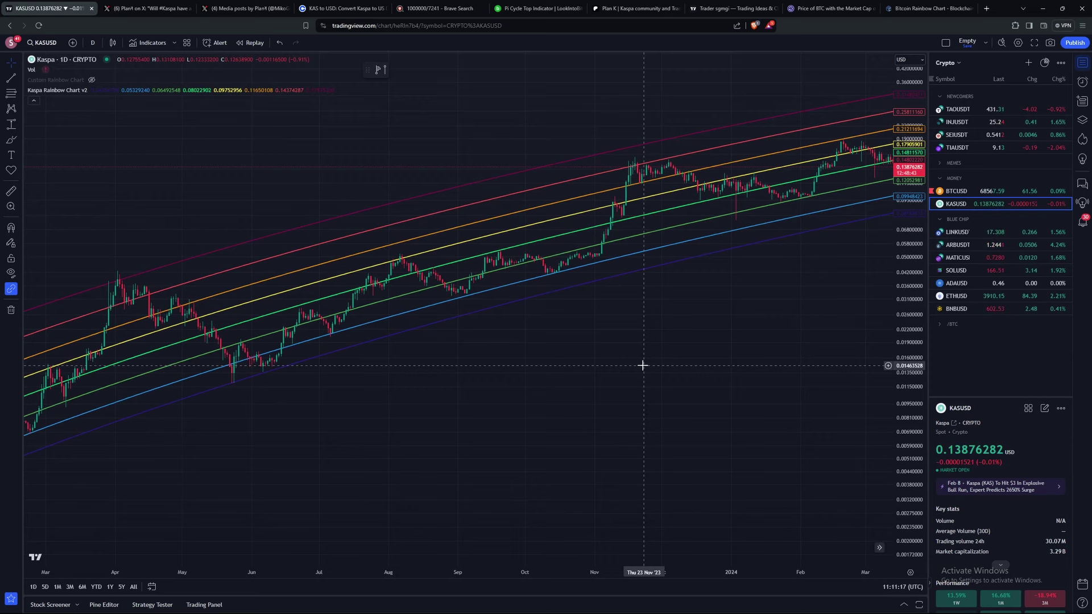
# Rescale and pan the rainbow-banded chart from 2022 through the later 2024 prices
pyautogui.scroll(-1, 643, 365)
pyautogui.moveTo(902, 339); pyautogui.dragTo(895, 387)
pyautogui.moveTo(458, 418); pyautogui.dragTo(615, 373)
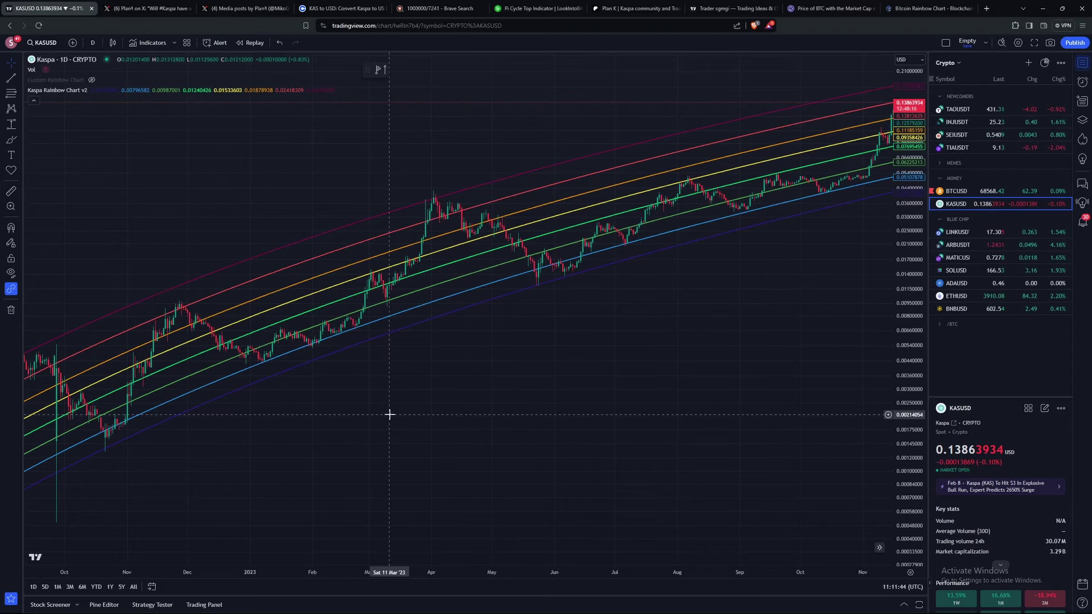
pyautogui.moveTo(389, 415); pyautogui.dragTo(612, 393)
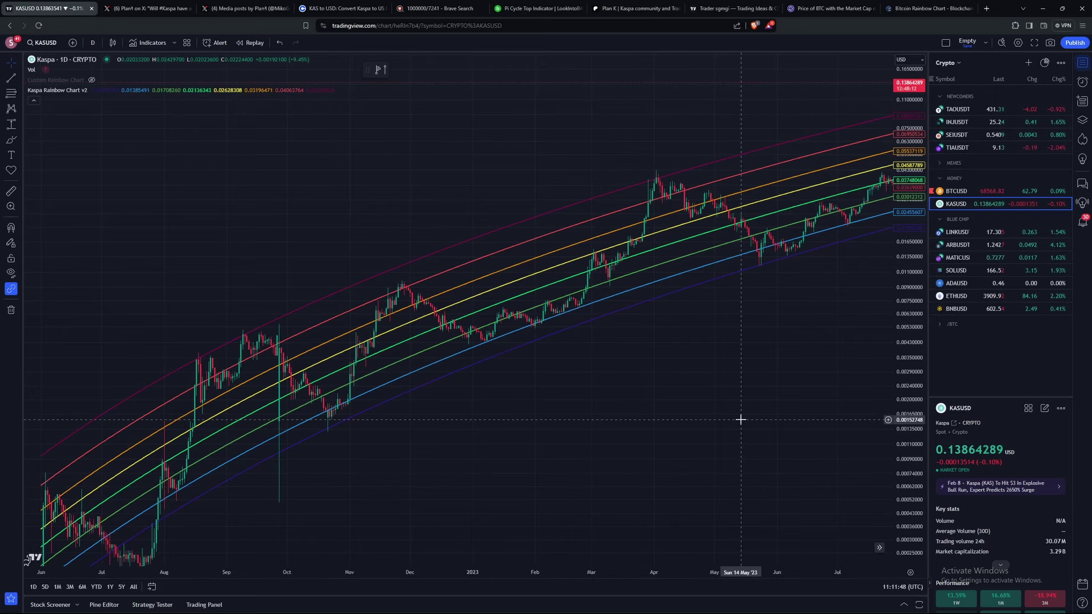
pyautogui.moveTo(740, 420); pyautogui.dragTo(404, 529)
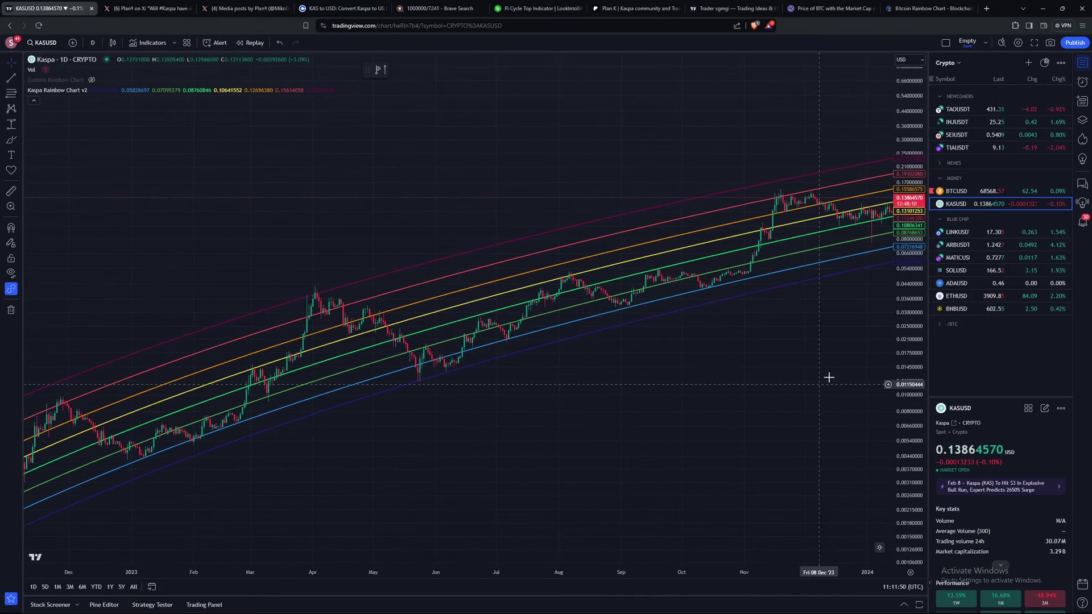
pyautogui.moveTo(903, 361); pyautogui.dragTo(923, 257)
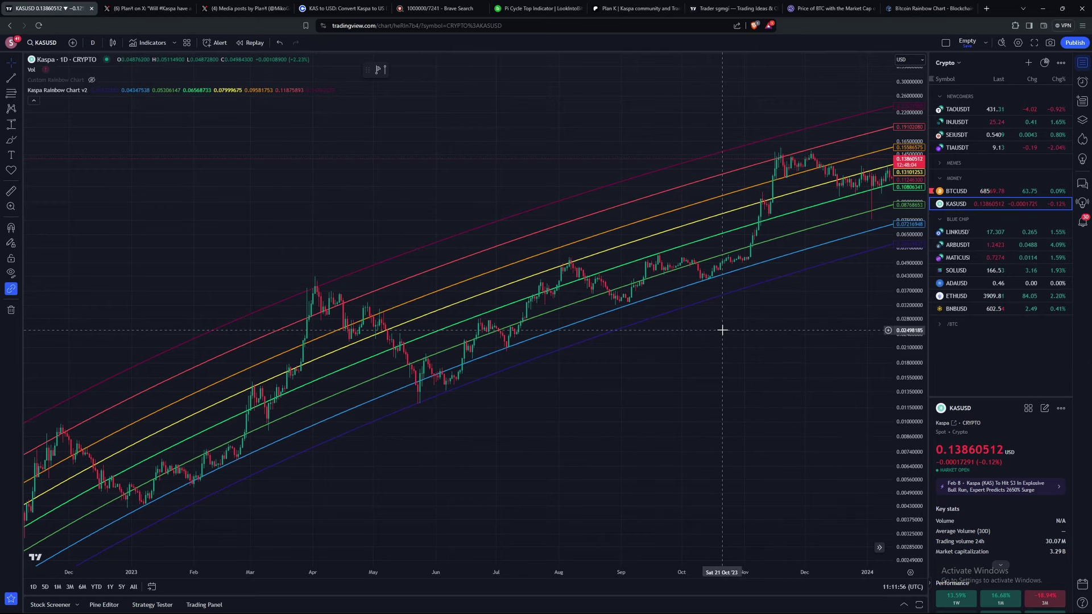
pyautogui.moveTo(744, 353); pyautogui.dragTo(364, 432)
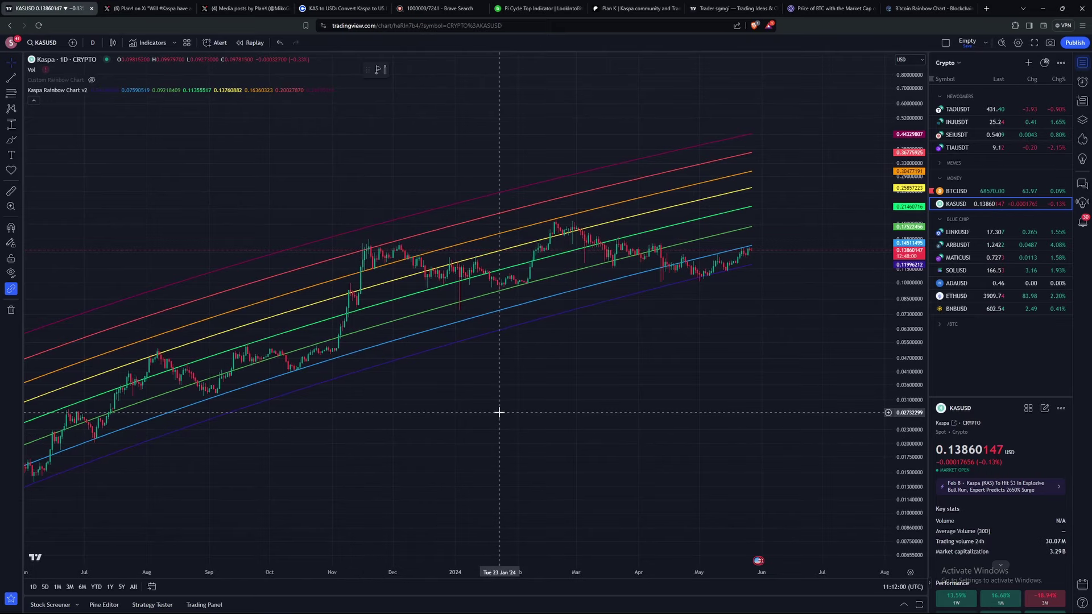
pyautogui.moveTo(378, 487); pyautogui.dragTo(528, 358)
# Delete Kaspa Rainbow Chart v2 and recenter the plain candles from July 2022 onward
pyautogui.press('Delete')
pyautogui.moveTo(551, 399); pyautogui.dragTo(636, 307)
pyautogui.scroll(-3, 750, 402)
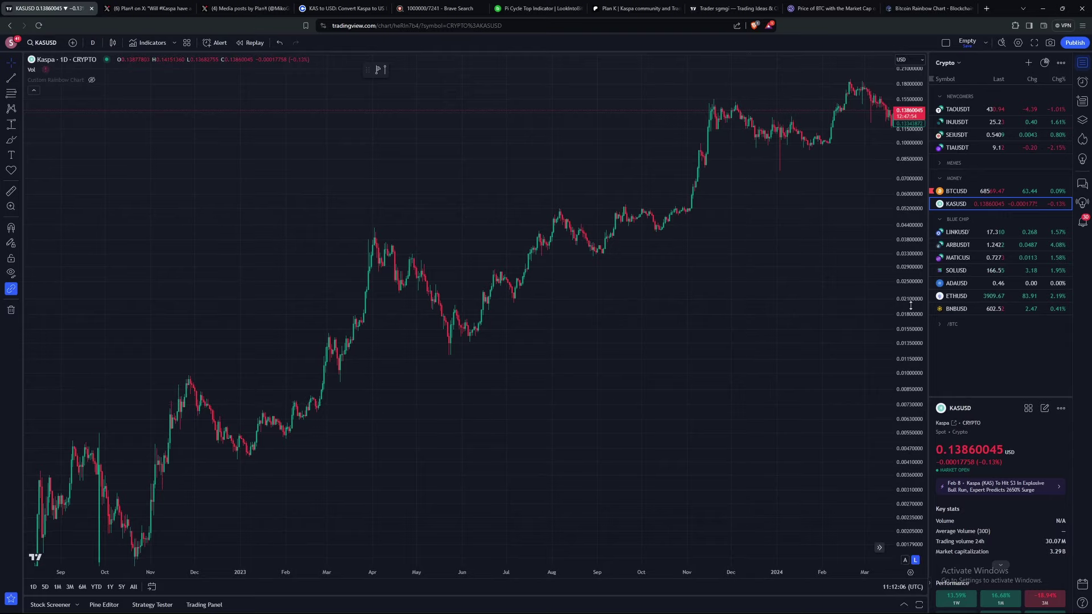
pyautogui.moveTo(910, 305); pyautogui.dragTo(693, 383)
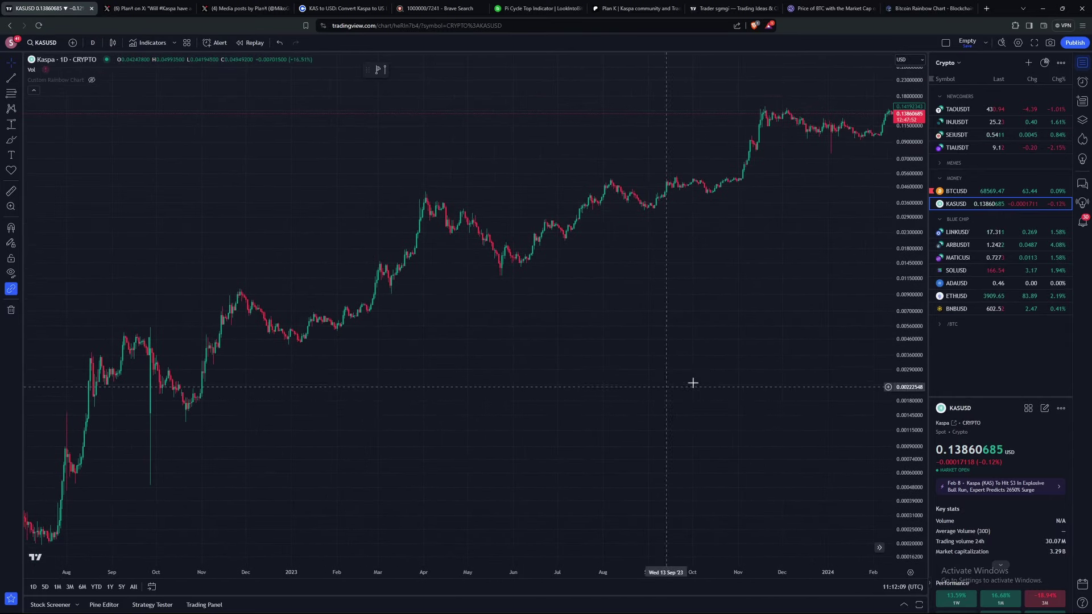
pyautogui.moveTo(918, 309); pyautogui.dragTo(888, 429)
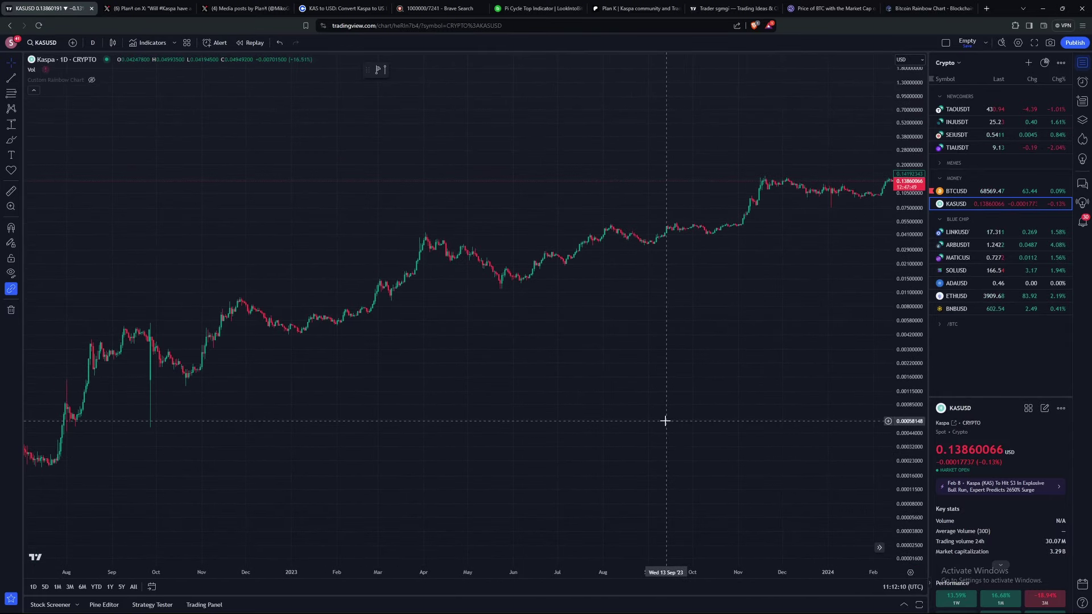
pyautogui.moveTo(665, 421); pyautogui.dragTo(683, 444)
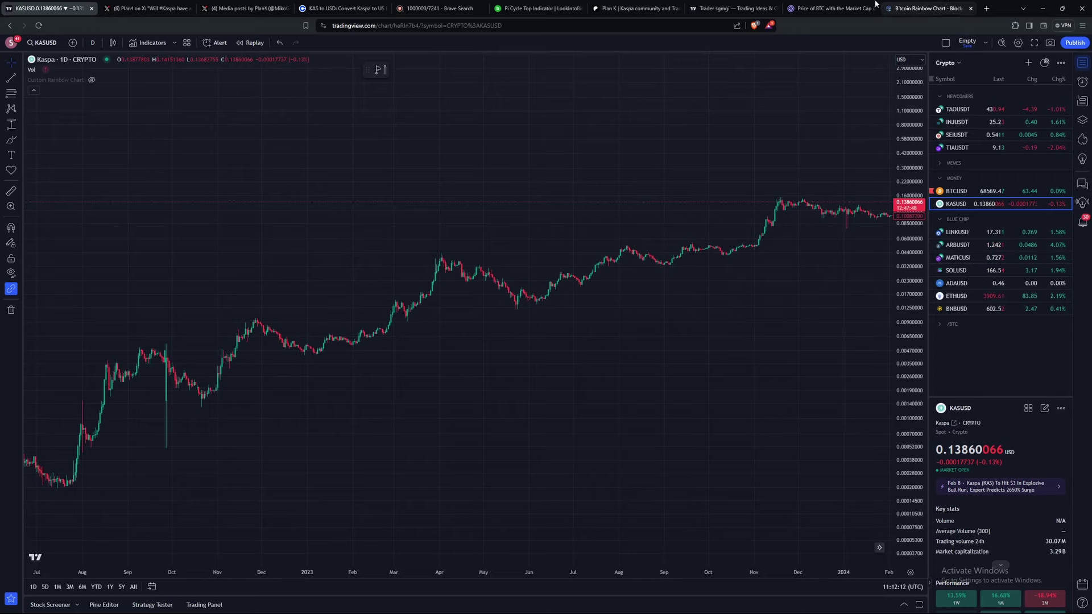
pyautogui.click(634, 8)
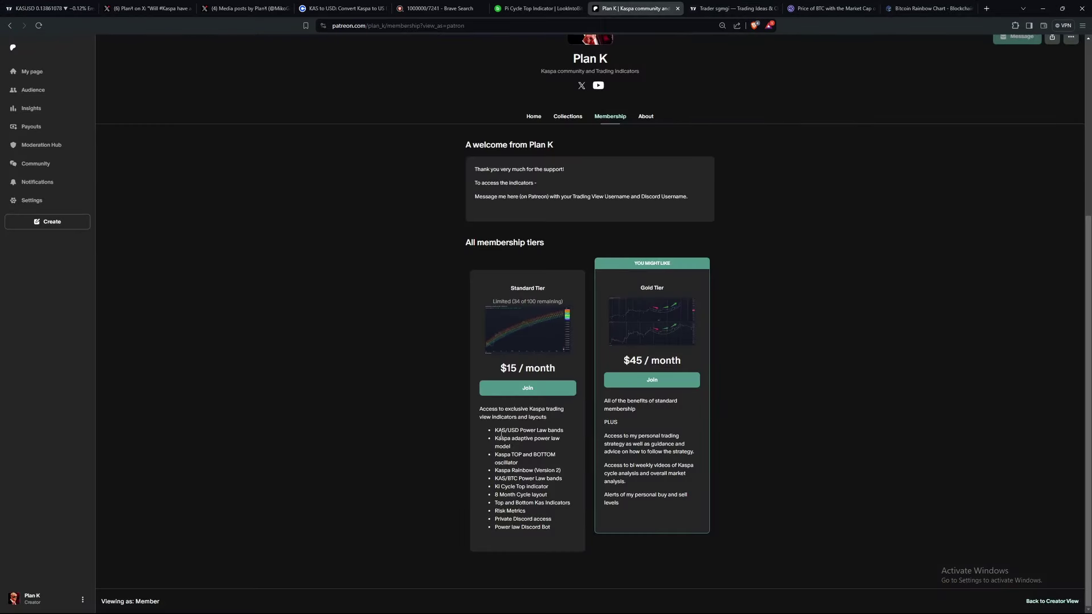
pyautogui.click(42, 4)
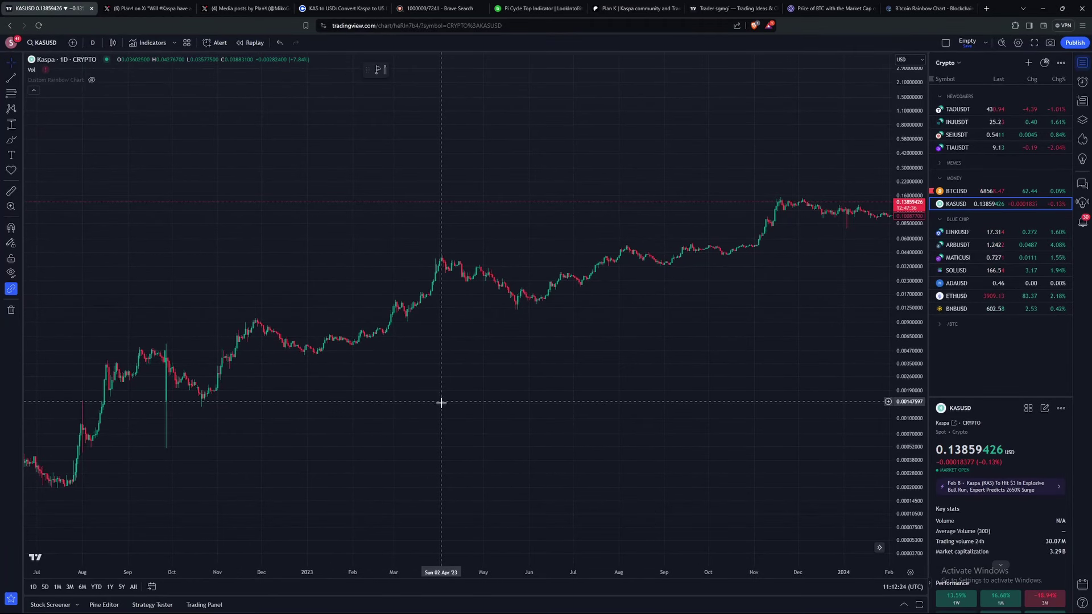
# Add the Kaspa Risk Metric indicator and pan the chart to show data through June 2024
pyautogui.click(152, 46)
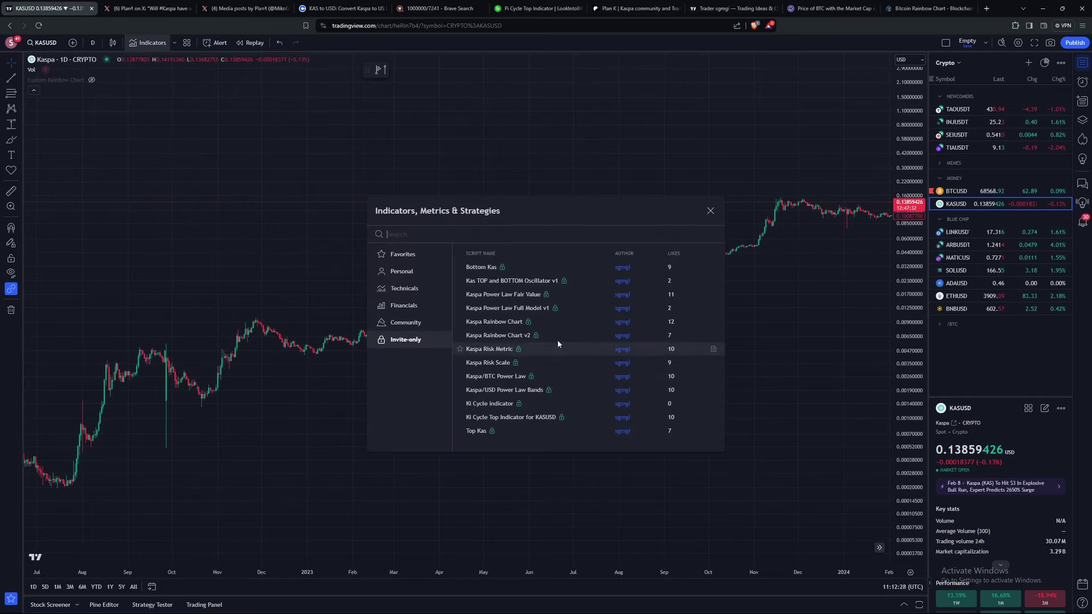
pyautogui.click(504, 349)
pyautogui.click(711, 211)
pyautogui.moveTo(590, 400); pyautogui.dragTo(601, 354)
pyautogui.scroll(-2, 624, 335)
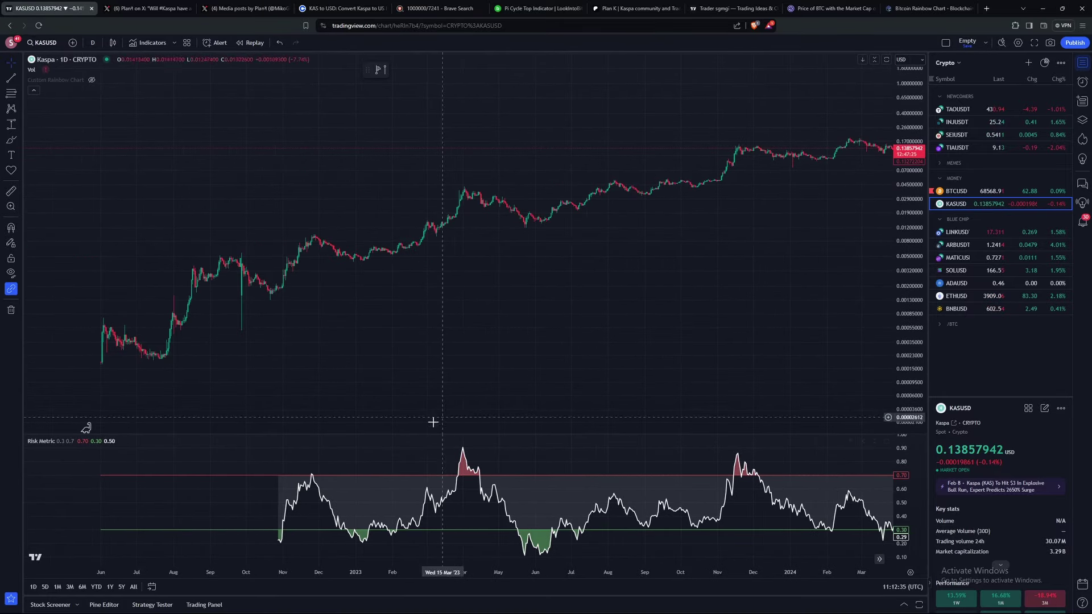
pyautogui.moveTo(612, 291); pyautogui.dragTo(433, 302)
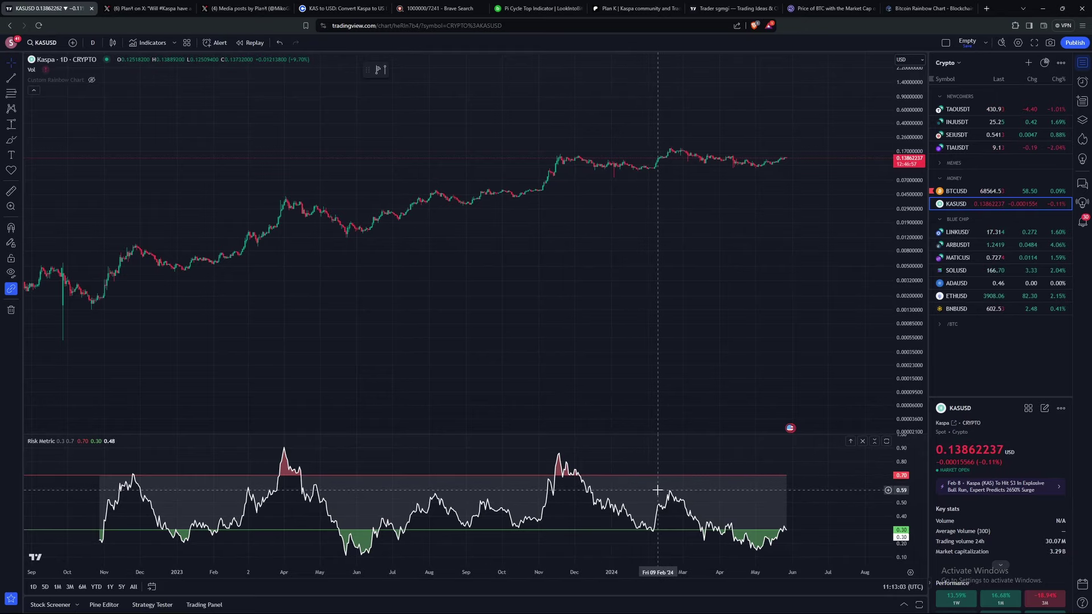
pyautogui.moveTo(208, 369); pyautogui.dragTo(248, 358)
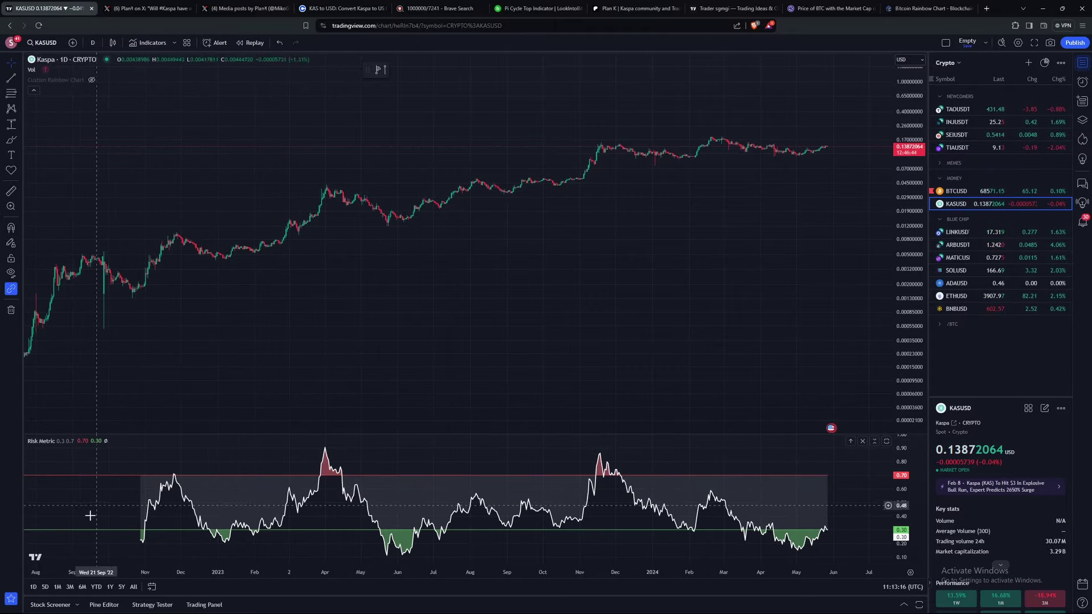
pyautogui.moveTo(663, 380); pyautogui.dragTo(624, 380)
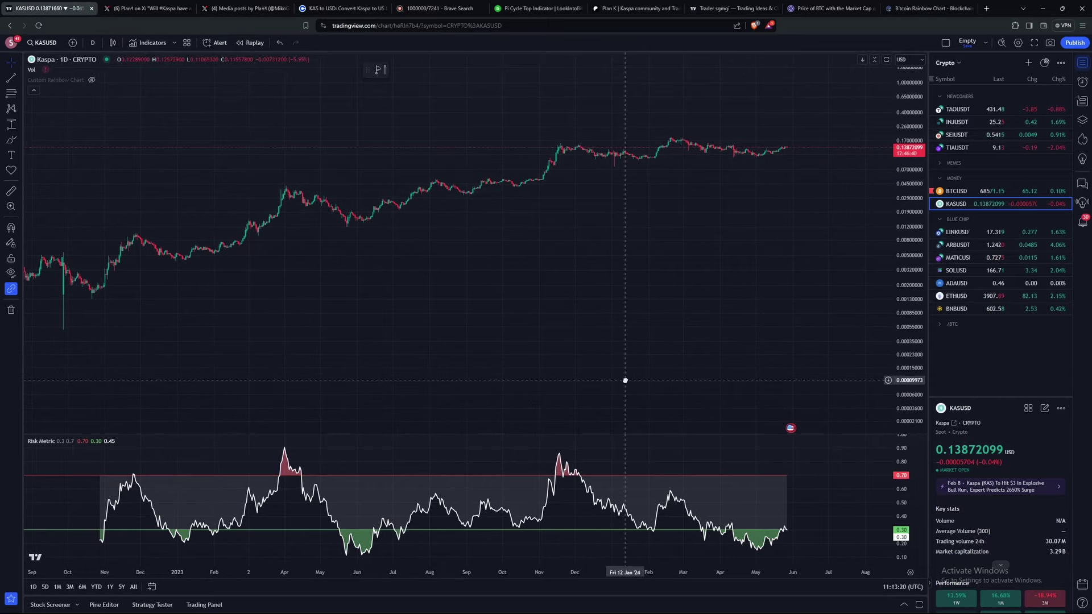
pyautogui.moveTo(322, 351); pyautogui.dragTo(423, 322)
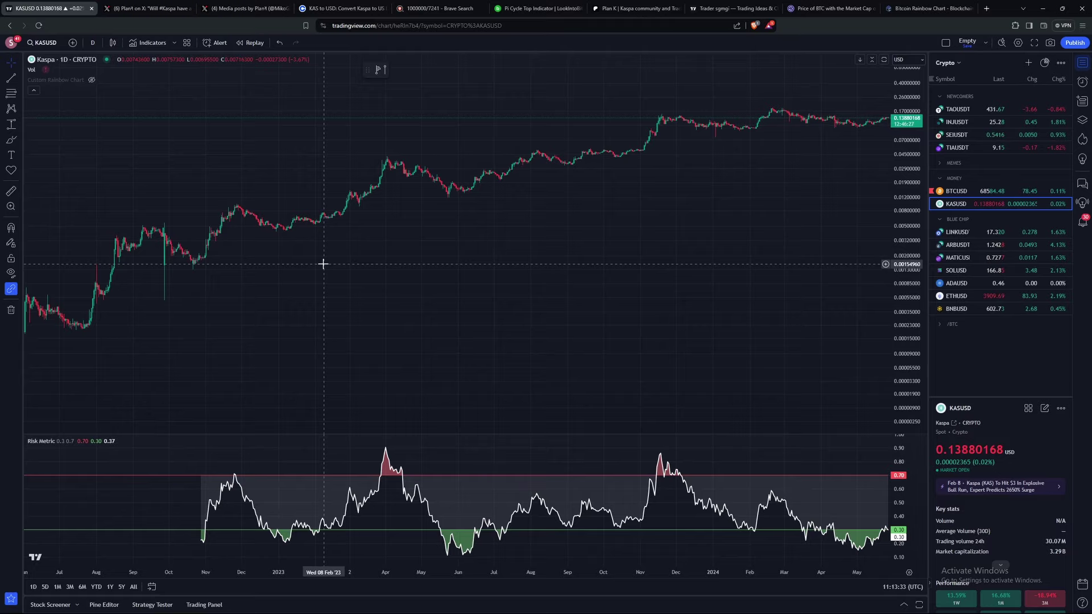
pyautogui.hscroll(5, 519, 324)
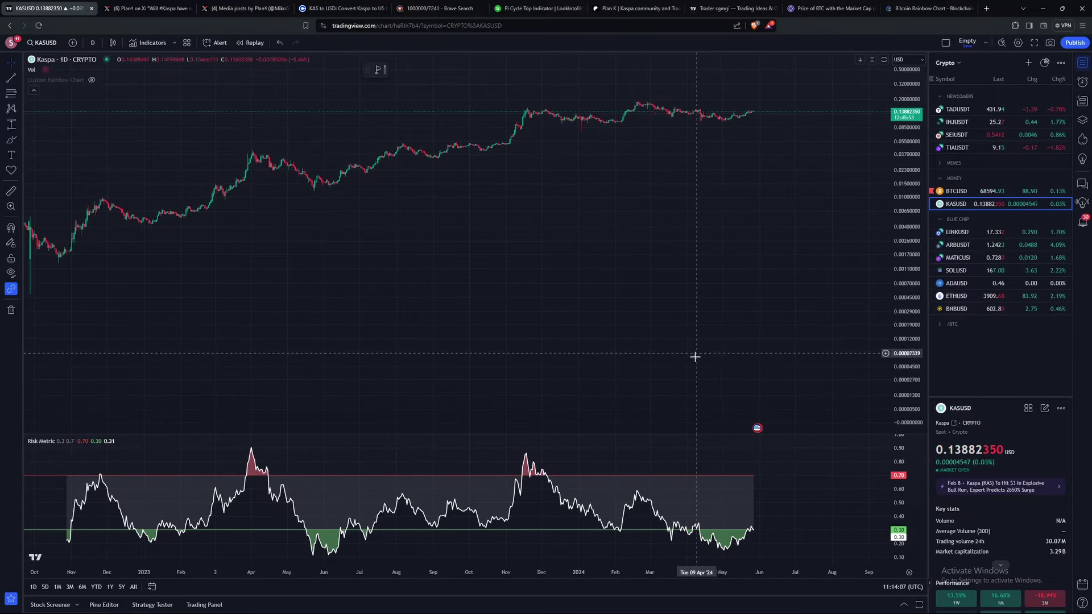
pyautogui.moveTo(400, 330); pyautogui.dragTo(554, 351)
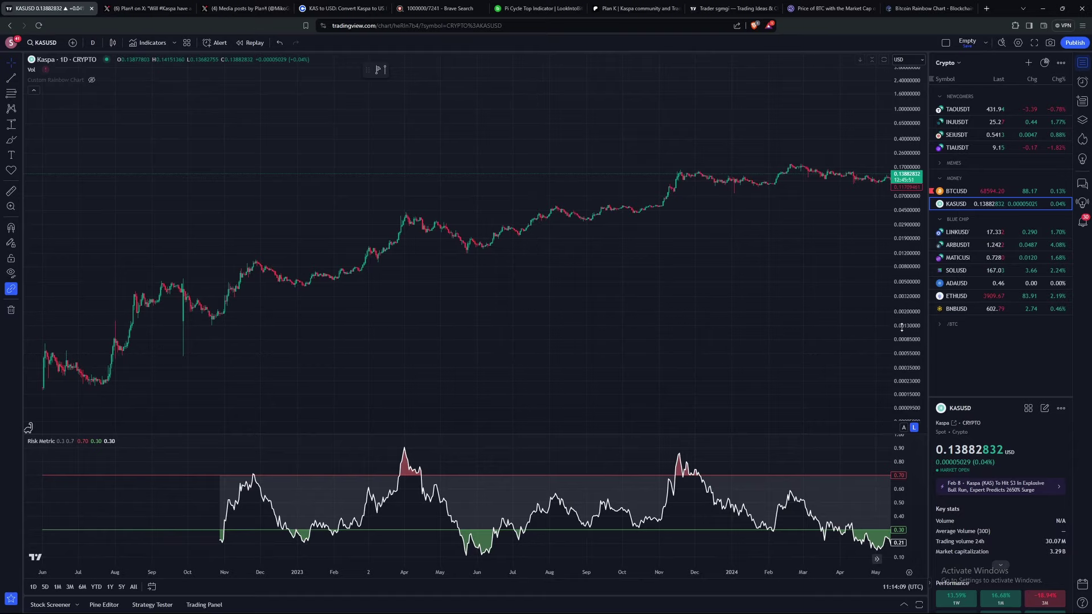
pyautogui.moveTo(902, 326); pyautogui.dragTo(904, 85)
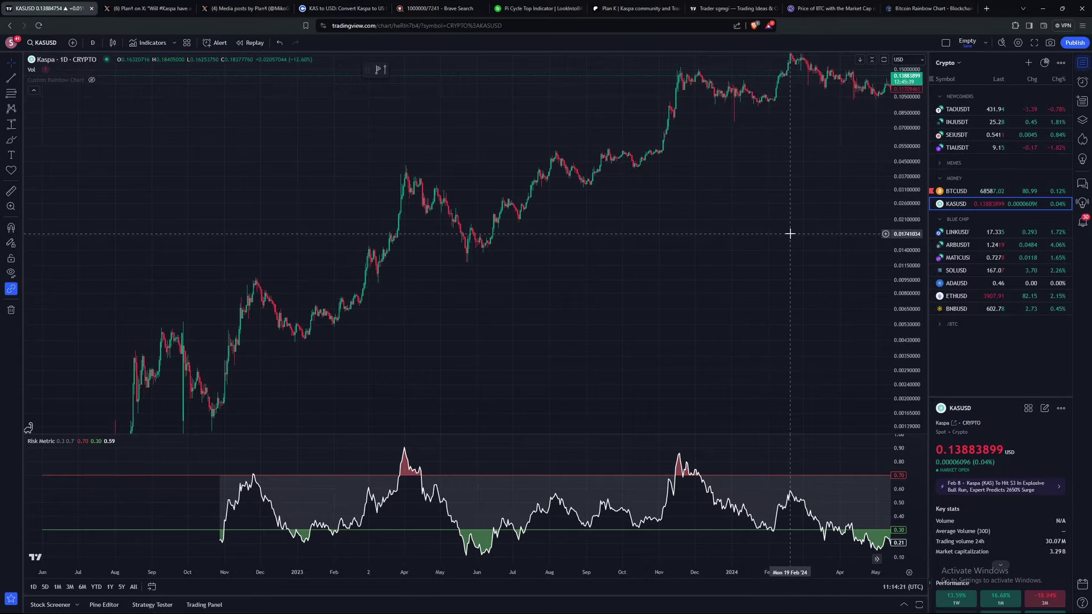
pyautogui.moveTo(886, 239); pyautogui.dragTo(835, 255)
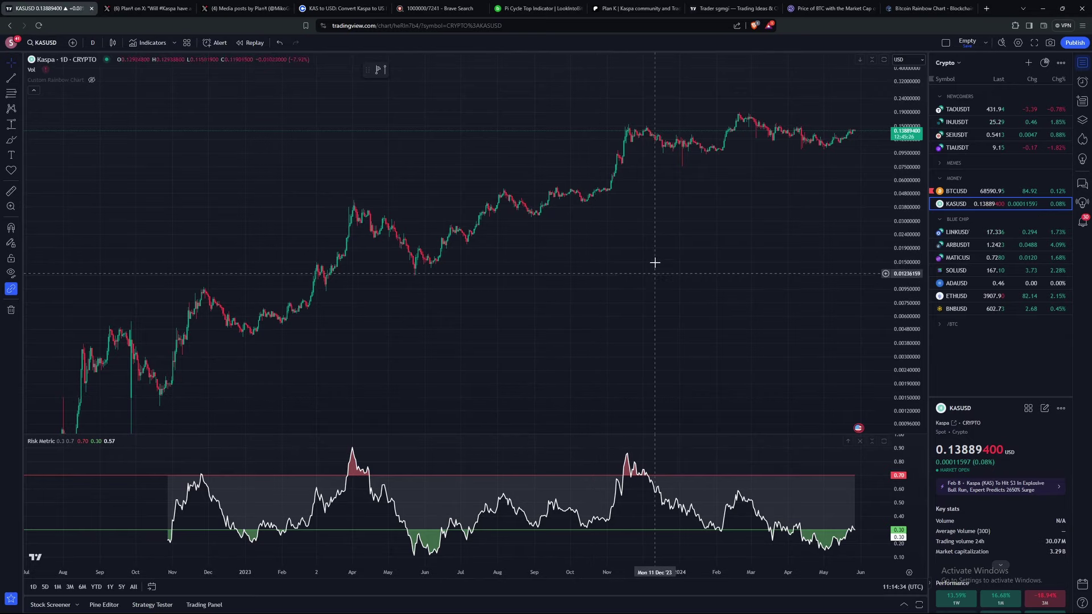
pyautogui.moveTo(919, 256); pyautogui.dragTo(918, 285)
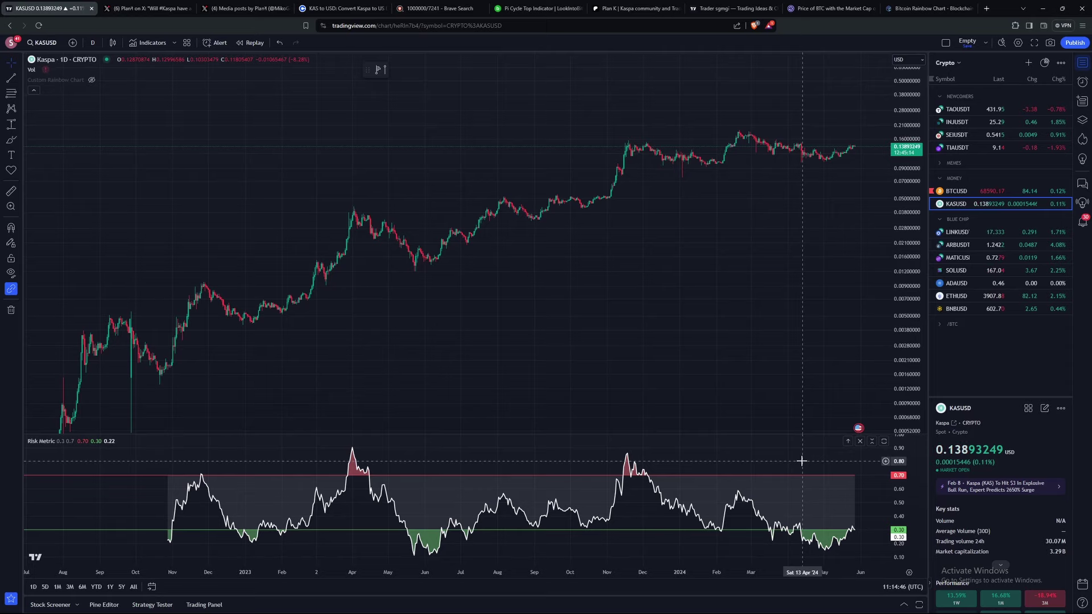
pyautogui.moveTo(814, 298); pyautogui.dragTo(641, 290)
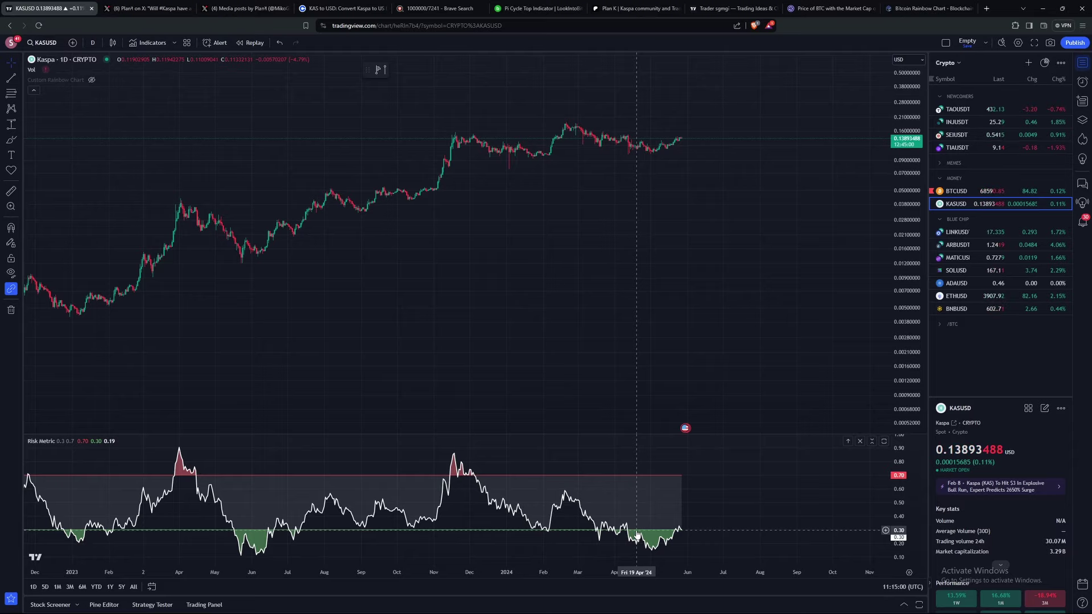
# Remove the Risk Metric pane and re-zoom the plain candles to show history from June 2022
pyautogui.click(860, 442)
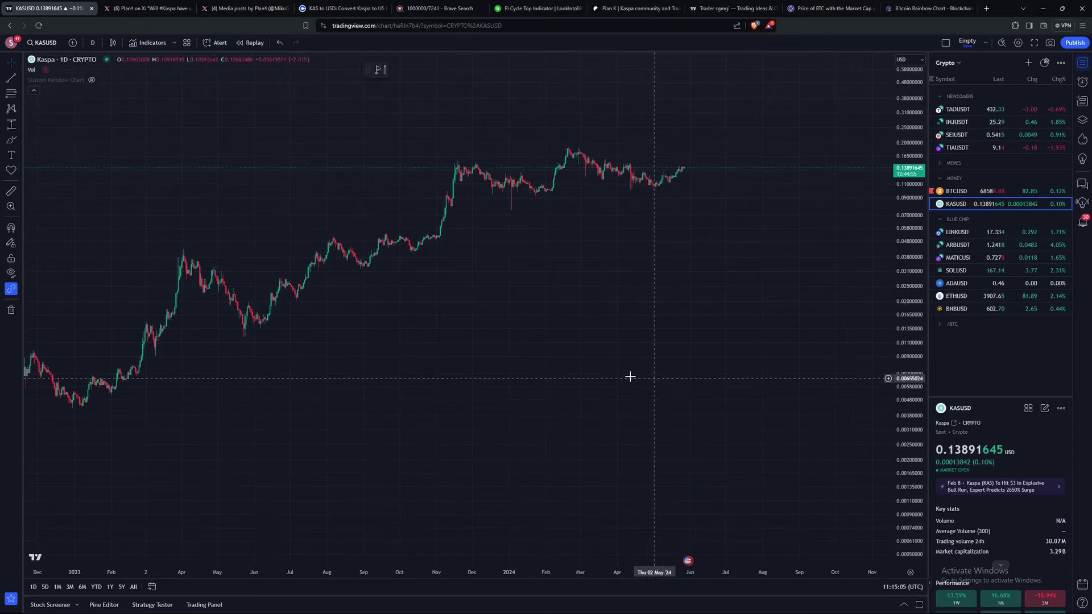
pyautogui.scroll(-3, 813, 318)
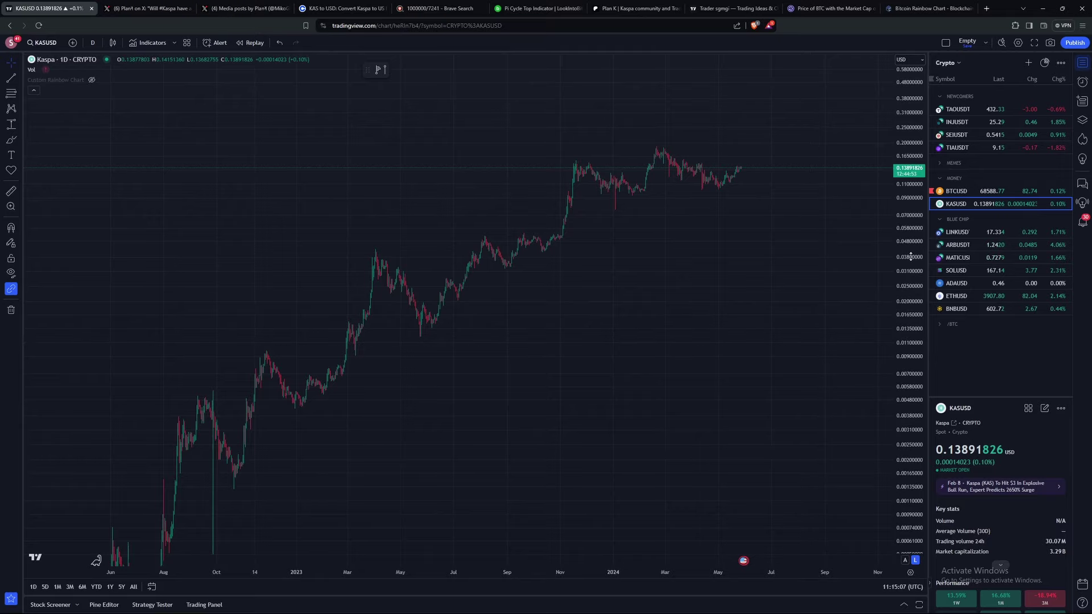
pyautogui.scroll(-3, 612, 433)
pyautogui.scroll(2, 609, 433)
pyautogui.moveTo(415, 454); pyautogui.dragTo(533, 421)
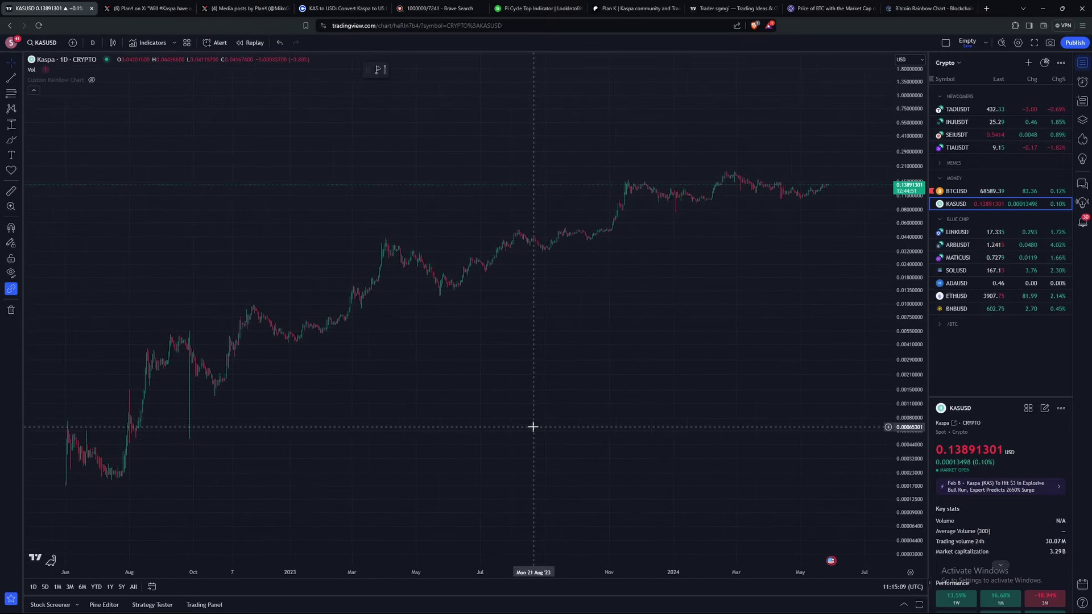
pyautogui.scroll(1, 526, 428)
pyautogui.moveTo(457, 430); pyautogui.dragTo(548, 430)
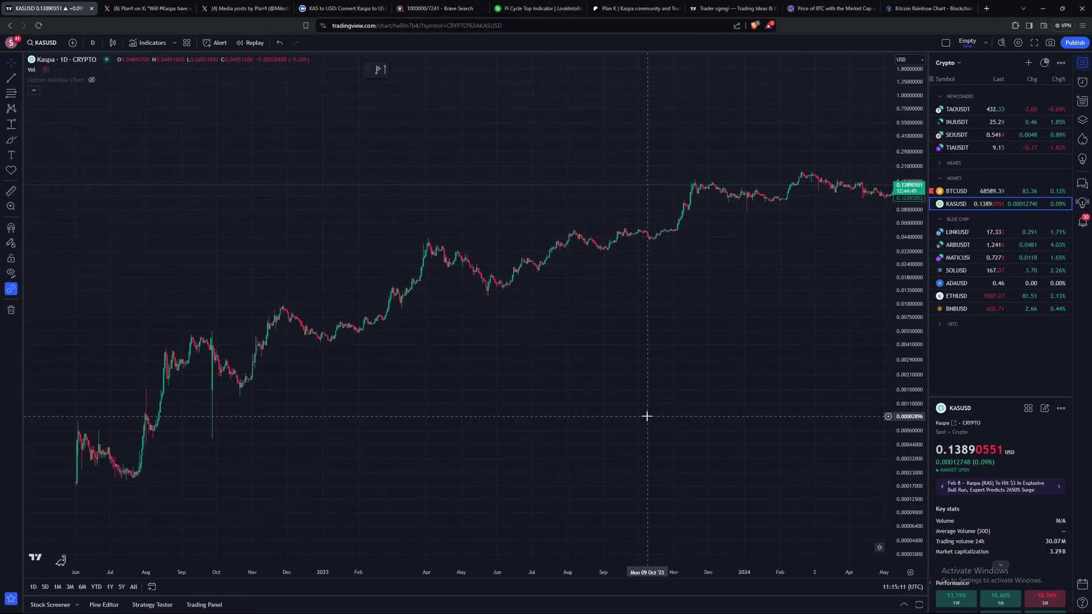
pyautogui.scroll(-1, 662, 417)
pyautogui.moveTo(692, 419); pyautogui.dragTo(628, 435)
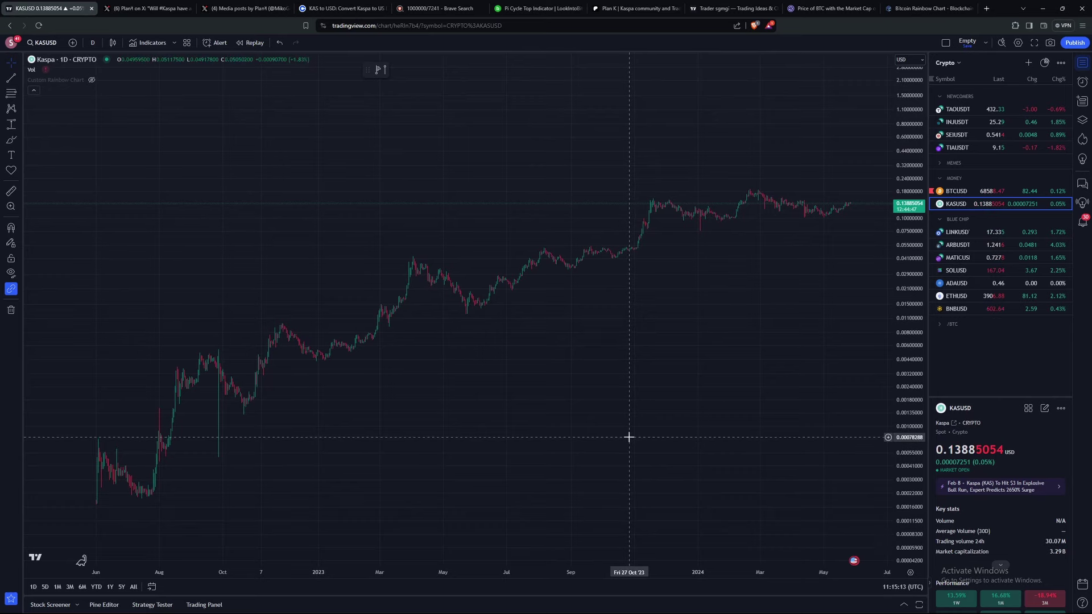